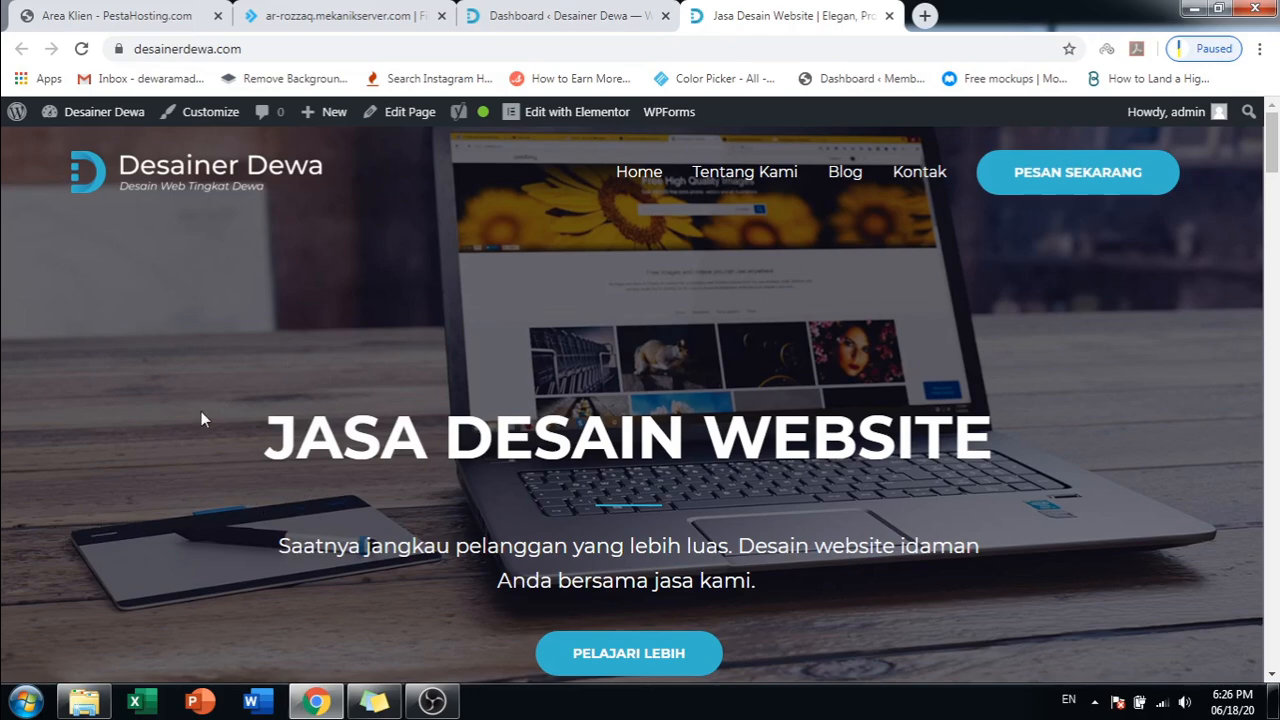
- Open a blank Notepad document and enter the heading "Ciri-ciri web dihack :"
{"action": "left_click", "coordinate": [25, 702]}
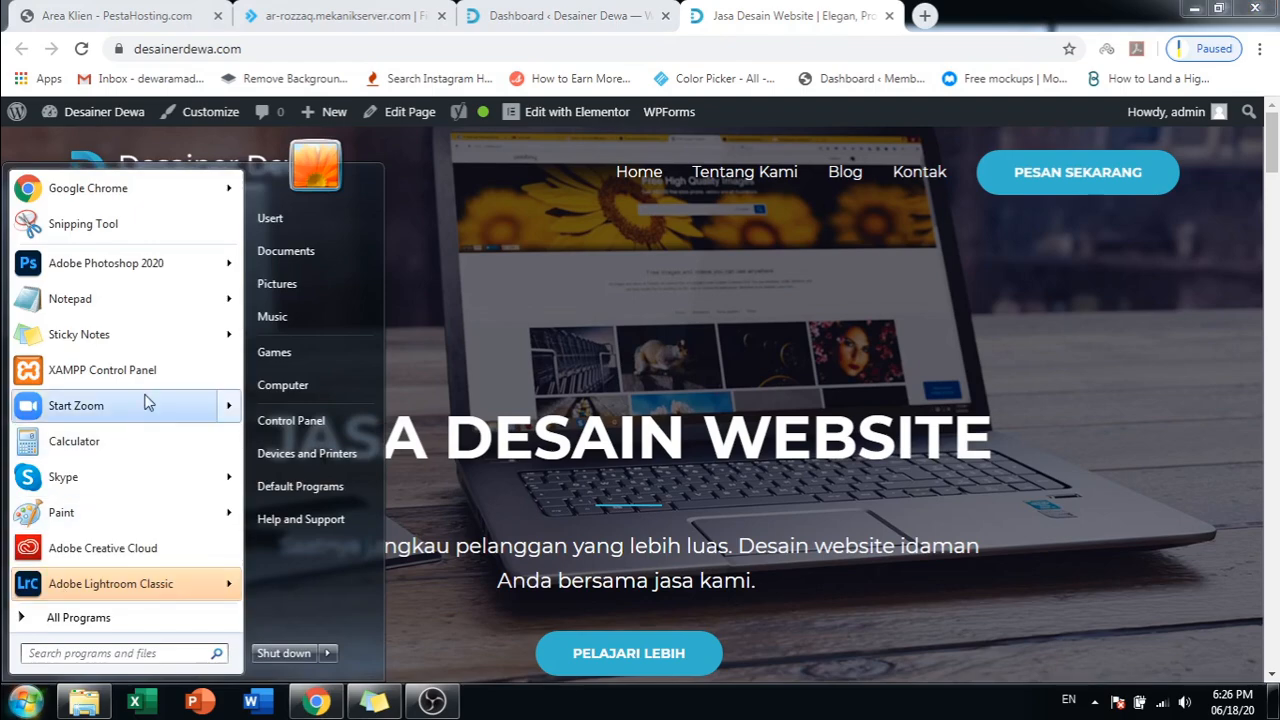
{"action": "left_click", "coordinate": [138, 314]}
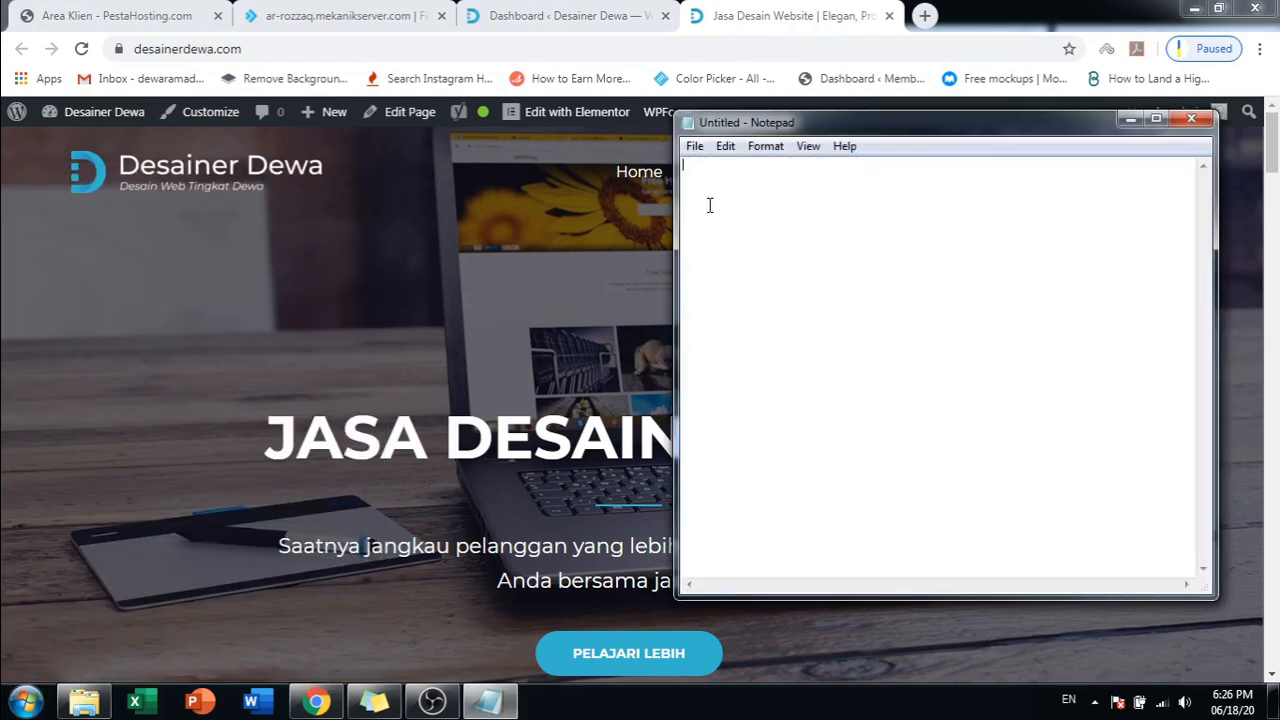
{"action": "type", "text": "Ciri-ciri web "}
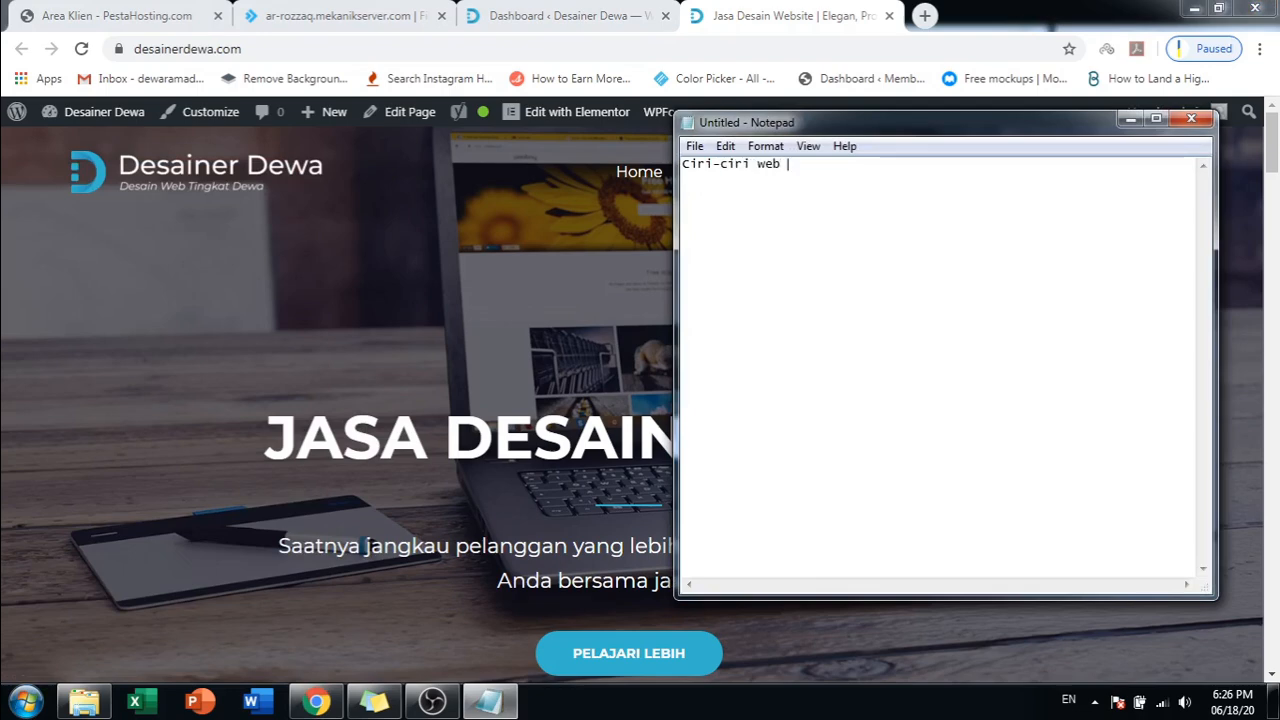
{"action": "type", "text": "dihack :"}
{"action": "key", "text": "Return"}
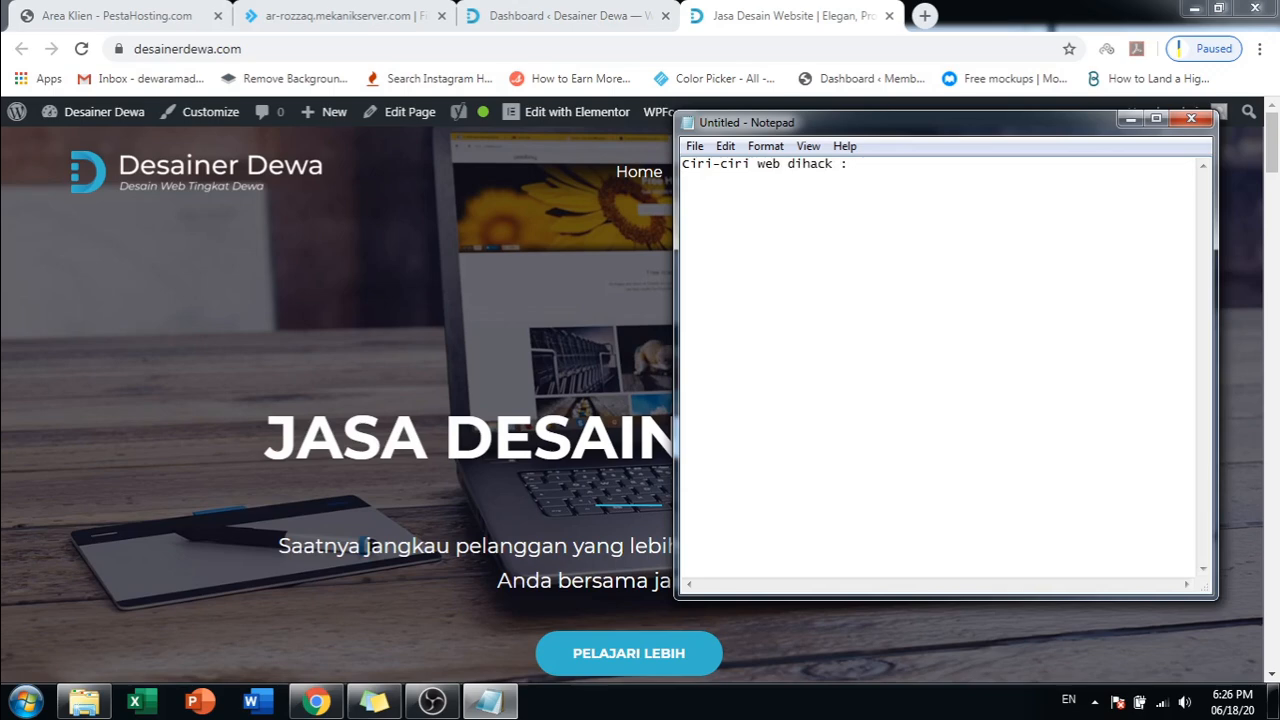
- Write the list's first point, "1. Website redirect ke spam website", below the heading
{"action": "type", "text": "1. websti"}
{"action": "key", "text": "BackSpace"}
{"action": "key", "text": "BackSpace"}
{"action": "type", "text": "ite redirect a"}
{"action": "key", "text": "BackSpace"}
{"action": "type", "text": "ke s"}
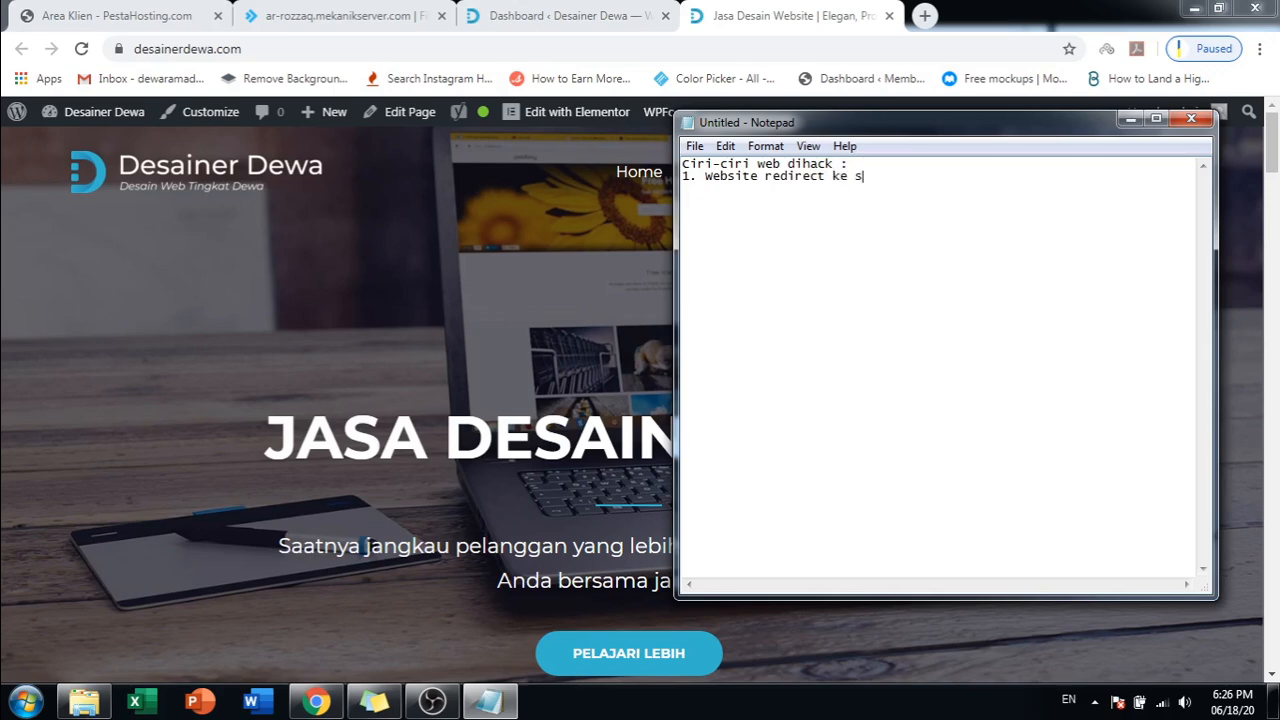
{"action": "type", "text": "pam website "}
- Add the points "2. Ada artikel yang tidak ditulis oleh admin" and "3. Adanya error pada wordpress" to the list
{"action": "type", "text": "2. "}
{"action": "type", "text": "Ada bl"}
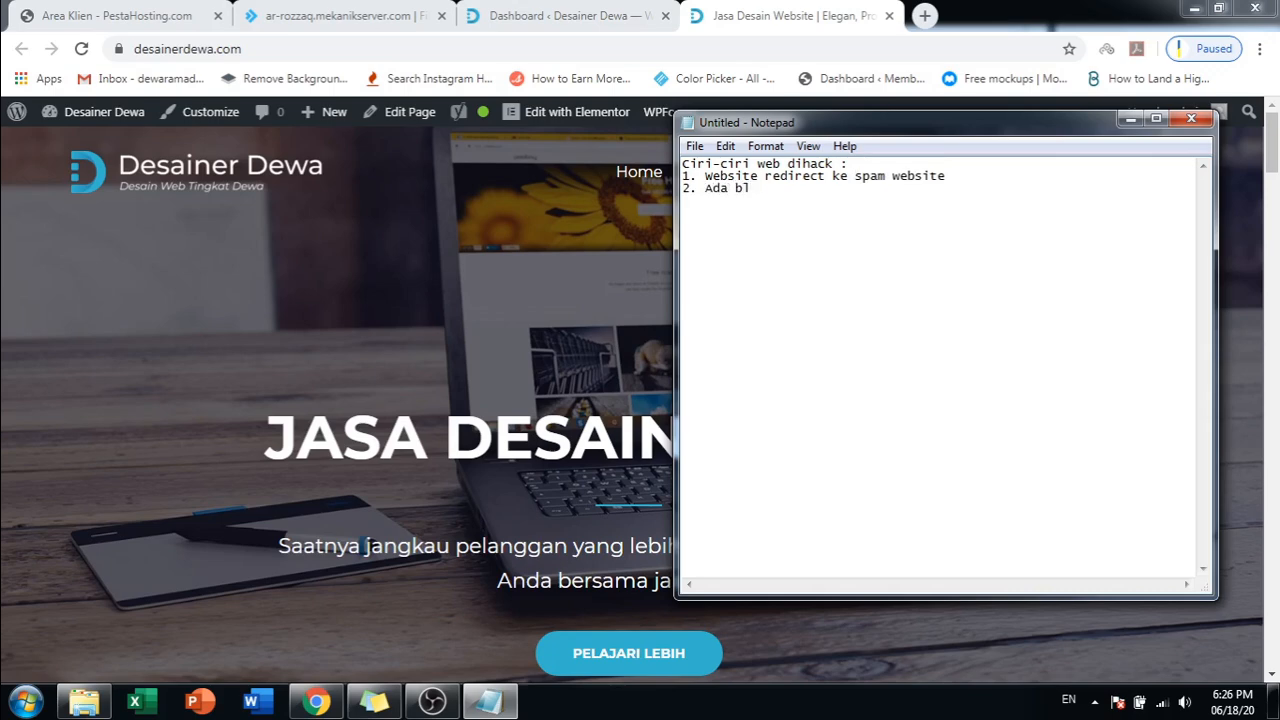
{"action": "key", "text": "BackSpace"}
{"action": "key", "text": "BackSpace"}
{"action": "type", "text": "artikel yang tidak "}
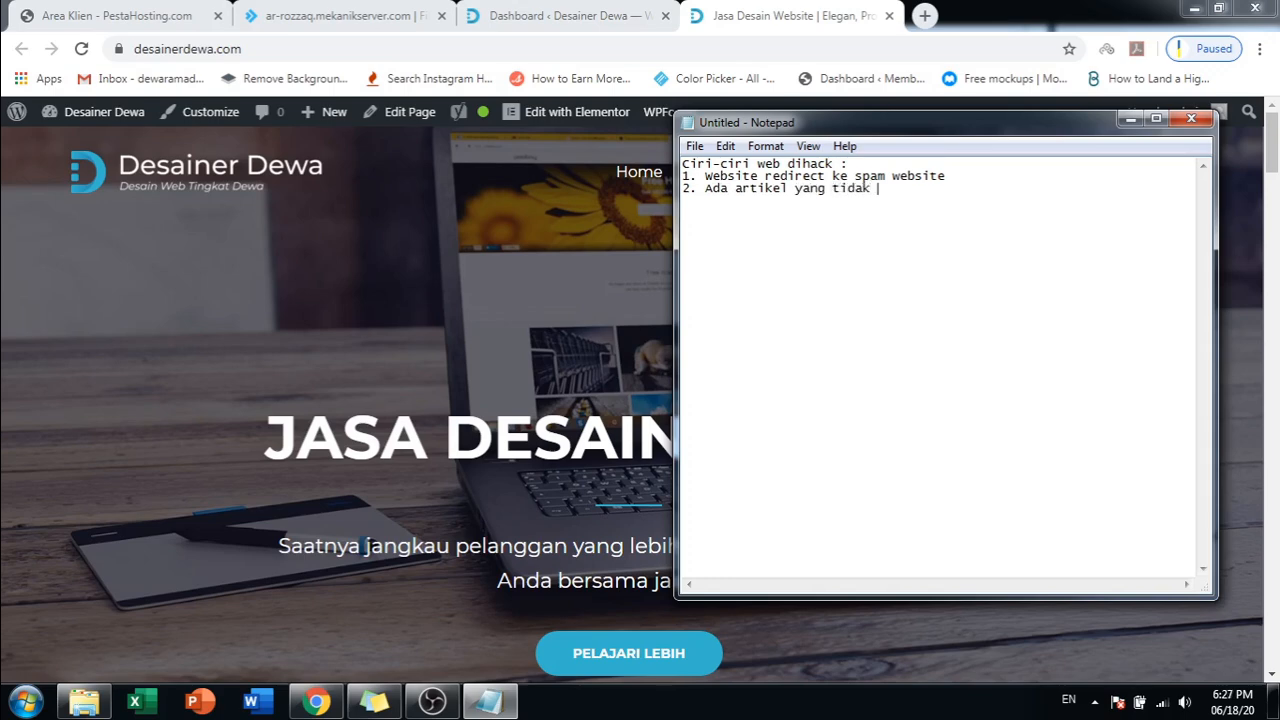
{"action": "type", "text": "ditulis oleh admin"}
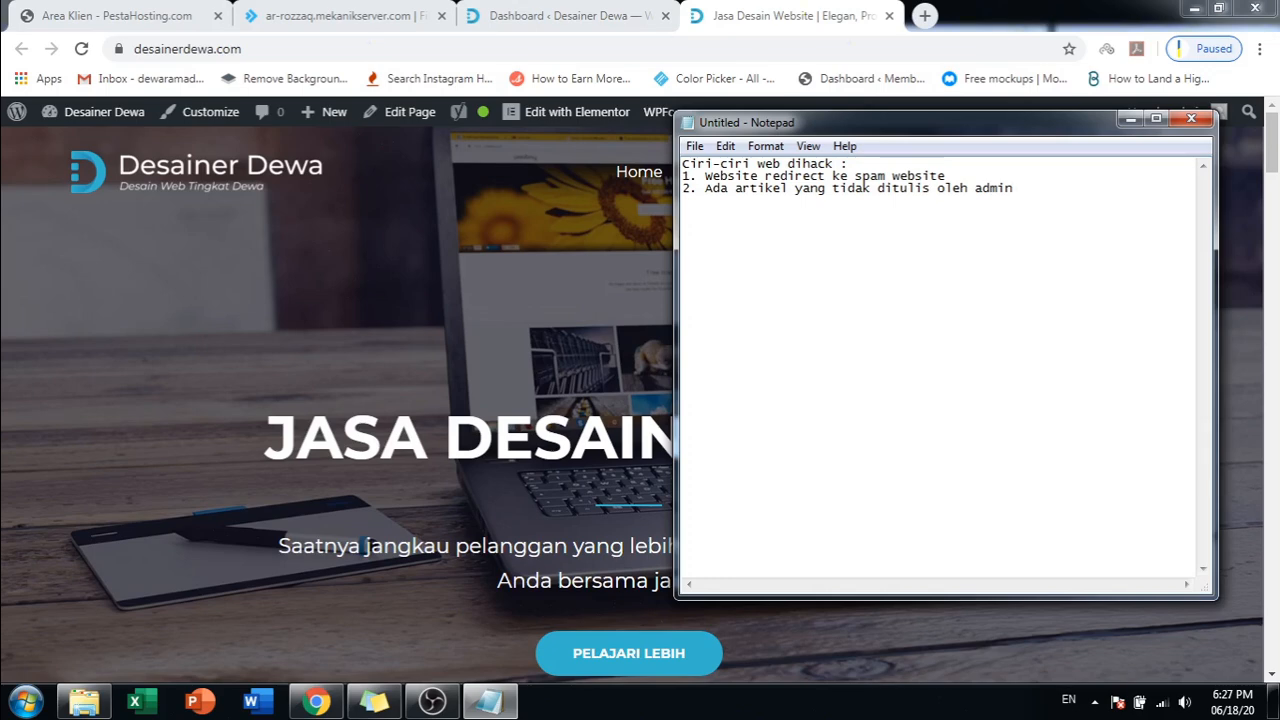
{"action": "type", "text": "3. Adanya error pada "}
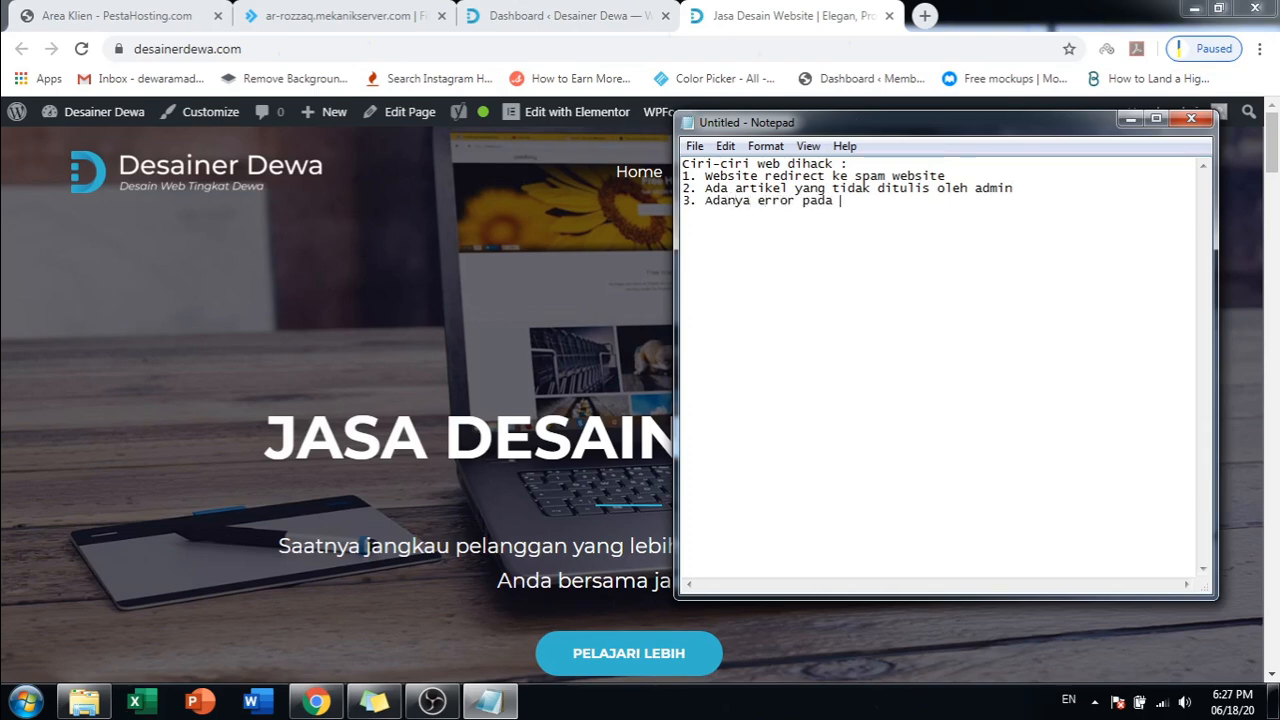
{"action": "type", "text": "wordpress"}
- Switch to the Desainer Dewa WordPress dashboard in Chrome and look over its overview and plugin entries
{"action": "left_click", "coordinate": [560, 15]}
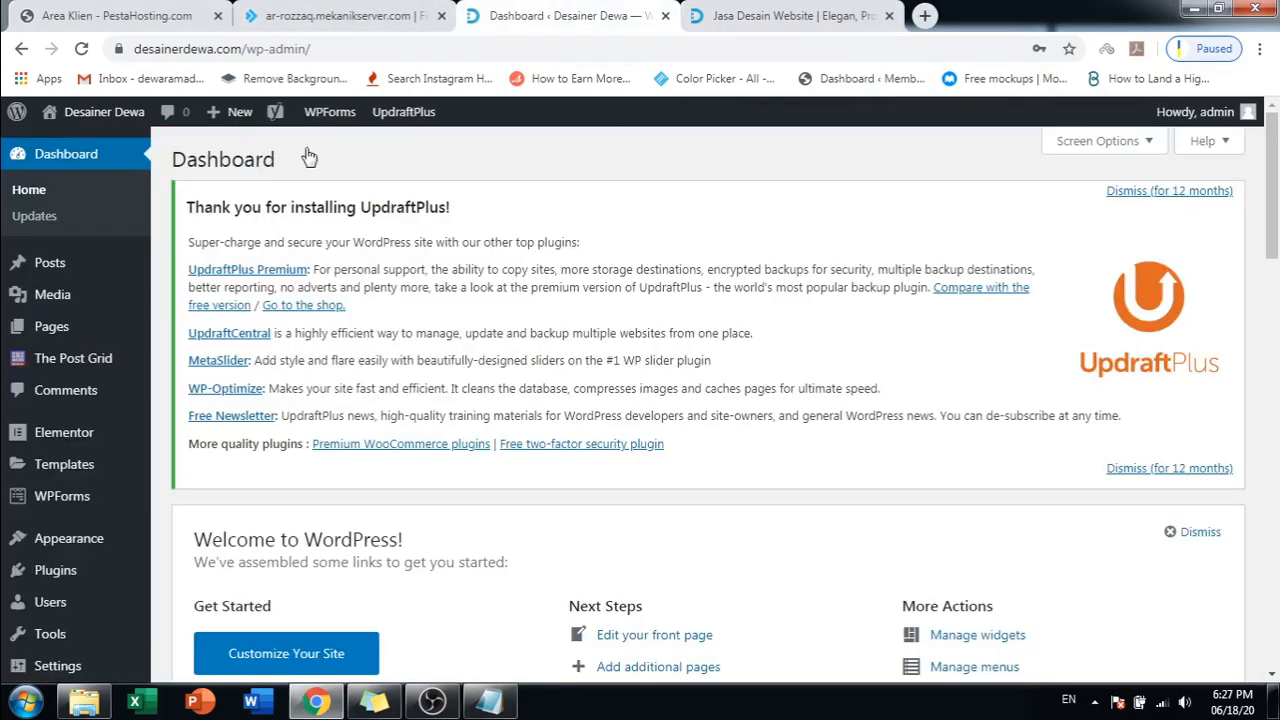
{"action": "scroll", "coordinate": [70, 390], "scroll_direction": "down", "scroll_amount": 3}
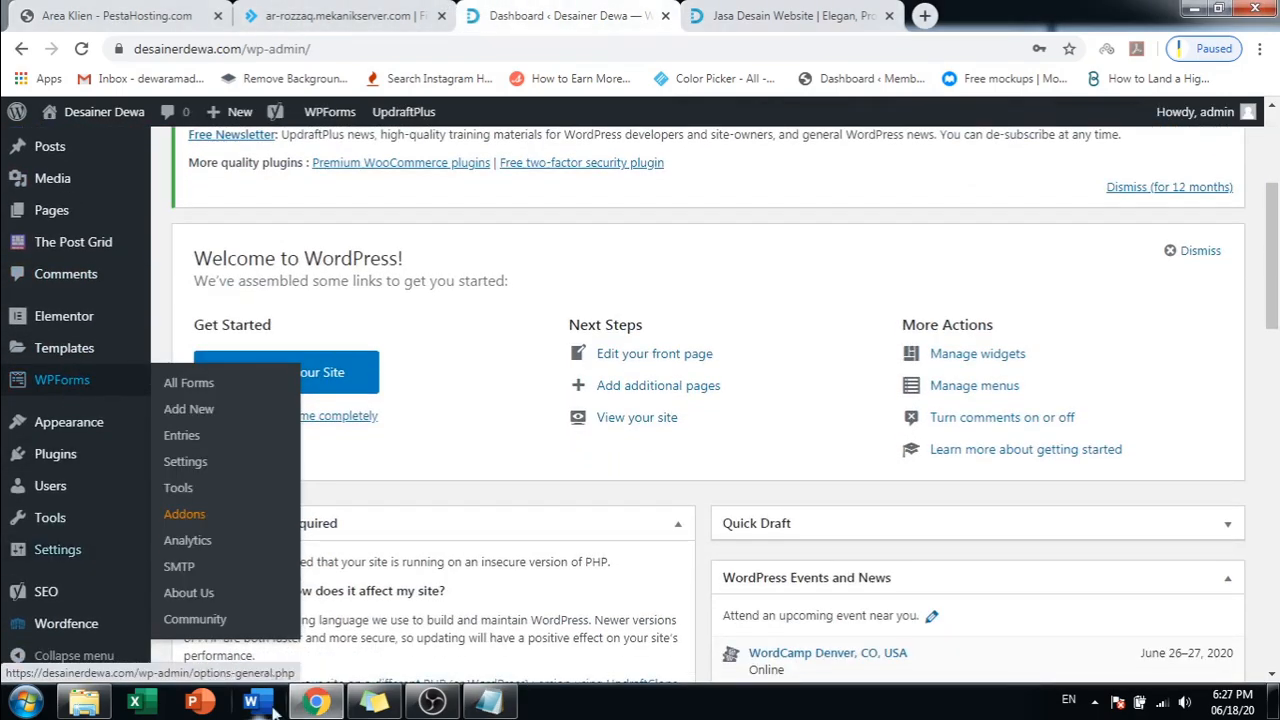
{"action": "mouse_move", "coordinate": [86, 449]}
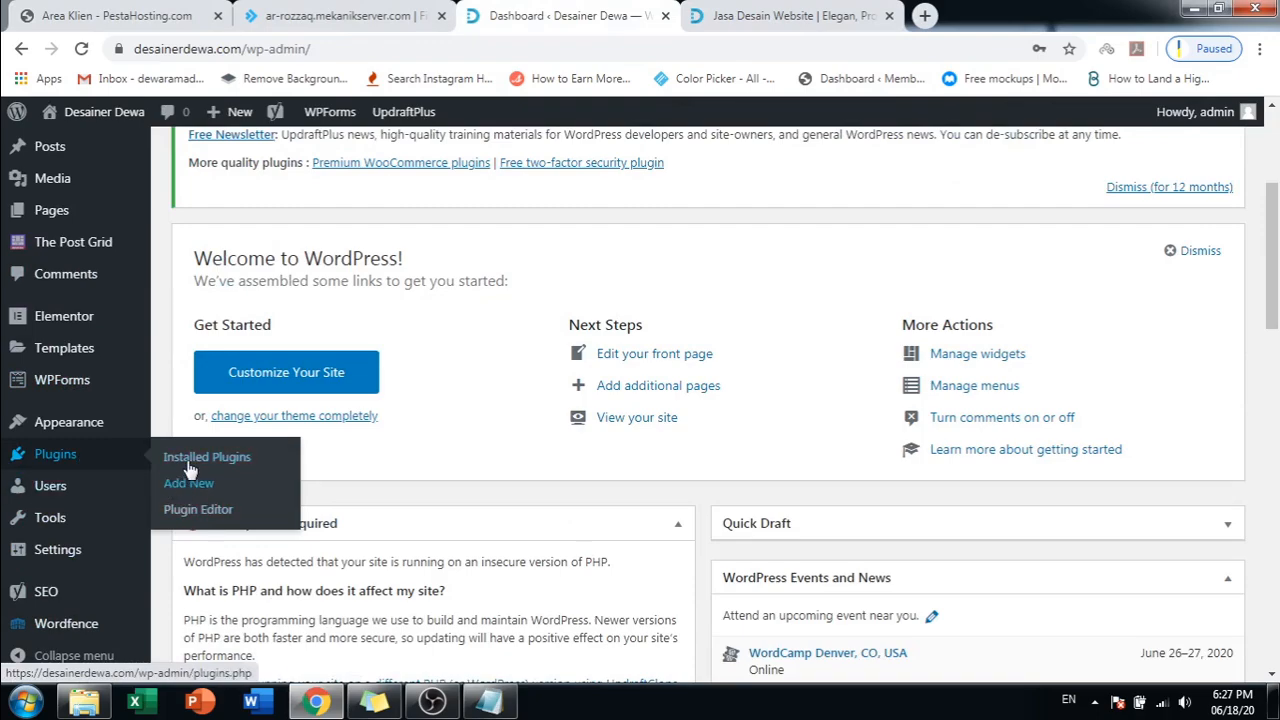
{"action": "scroll", "coordinate": [416, 397], "scroll_direction": "up", "scroll_amount": 3}
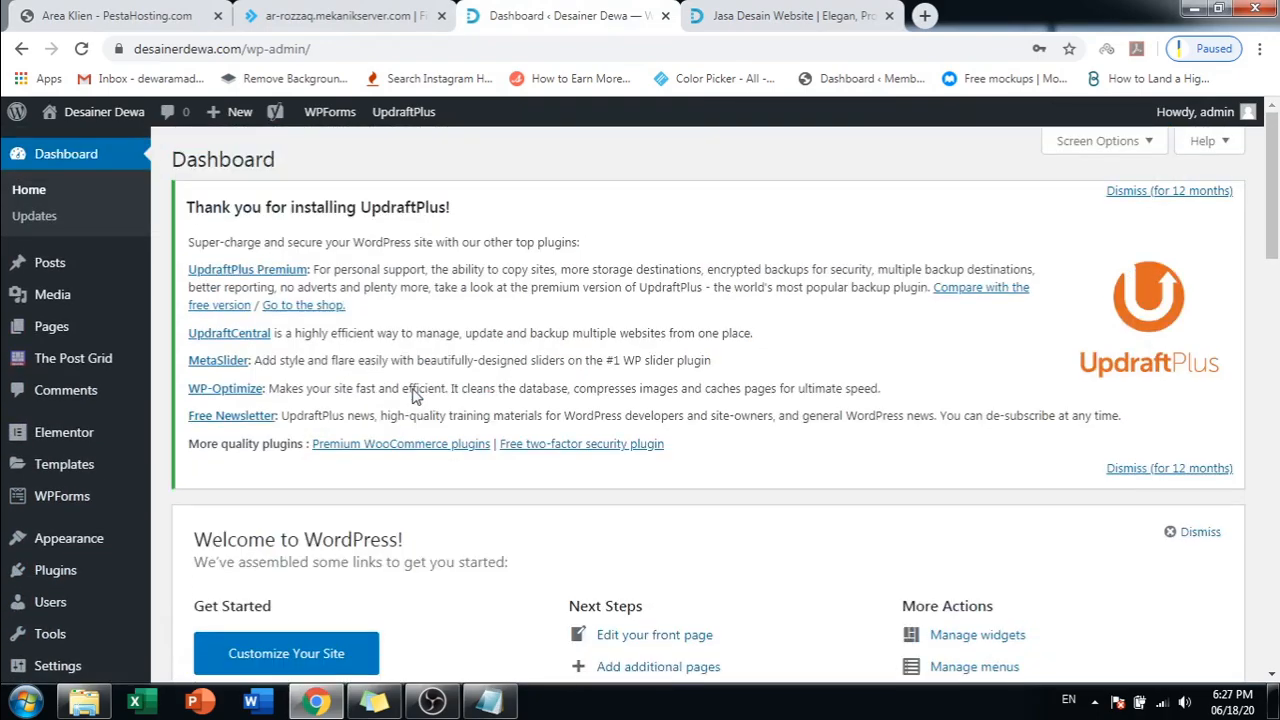
- Return to the Notepad list and add the point "4. Adanya file asing di file manager"
{"action": "left_click", "coordinate": [489, 703]}
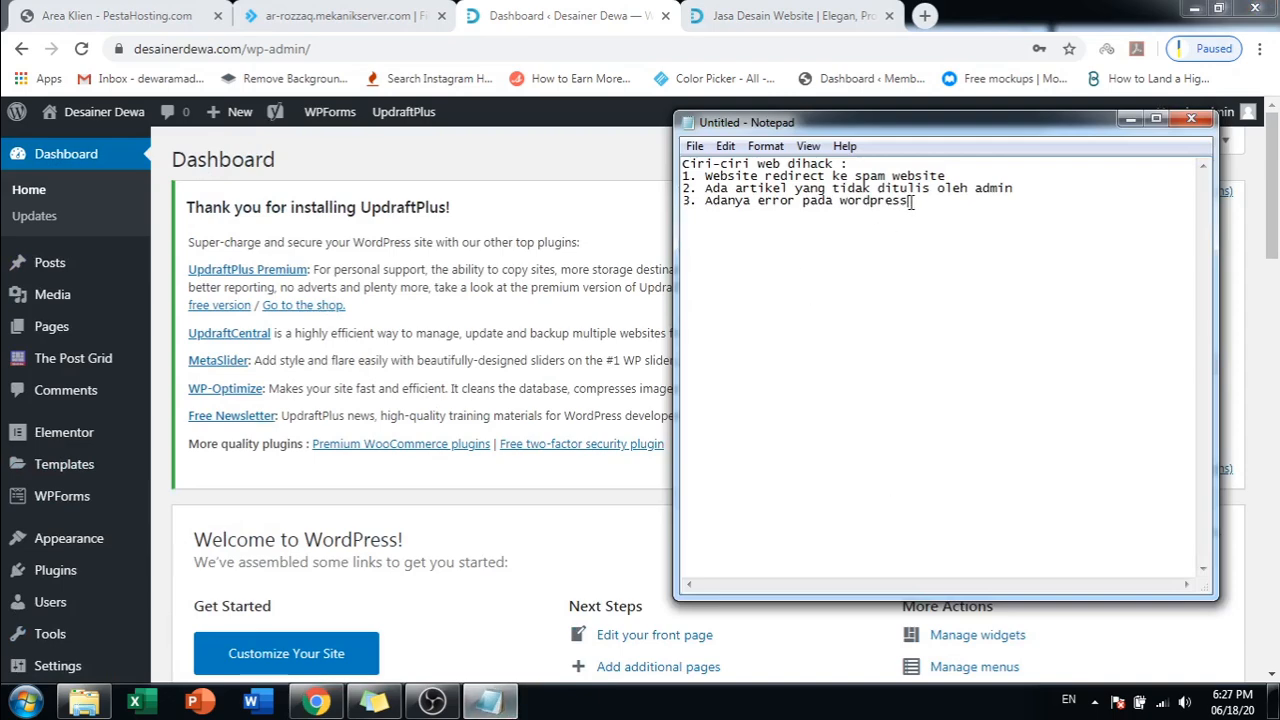
{"action": "key", "text": "Return"}
{"action": "type", "text": "4. Adanya file asing di "}
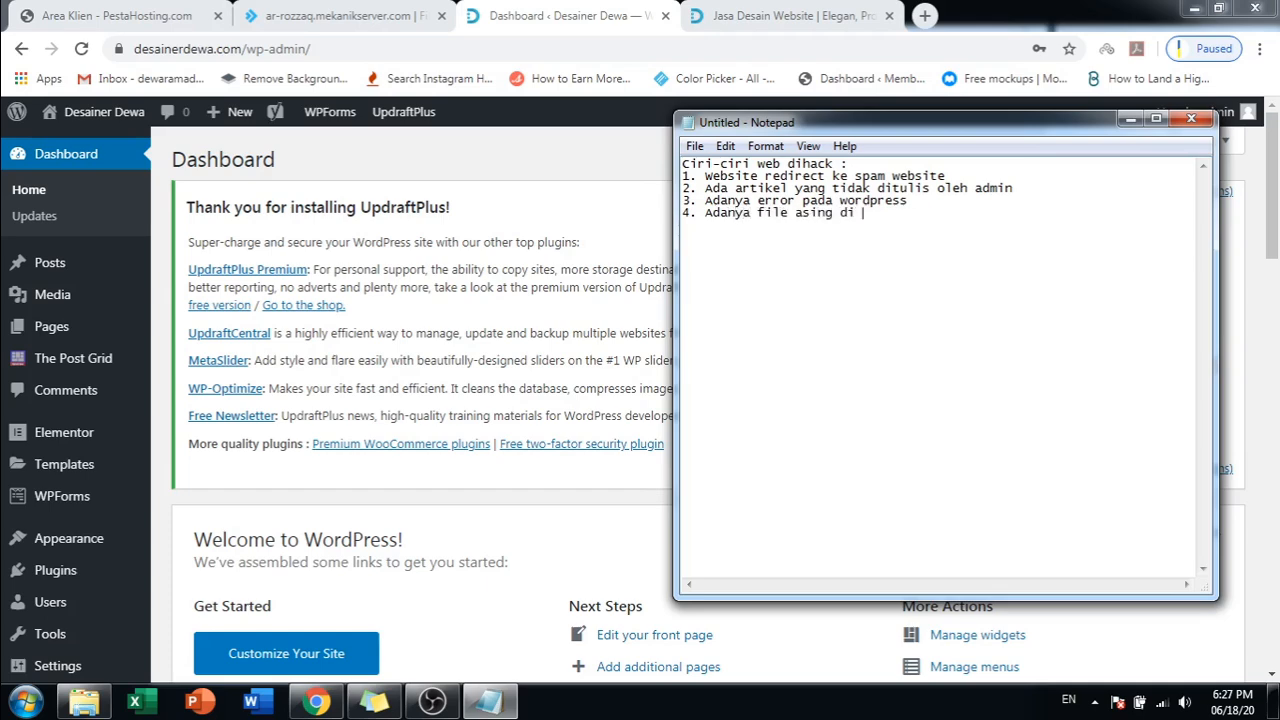
{"action": "type", "text": "file manager"}
- Switch to the DirectAdmin file manager in Chrome and look through the contents of public_html
{"action": "left_click", "coordinate": [421, 8]}
{"action": "scroll", "coordinate": [446, 443], "scroll_direction": "down", "scroll_amount": 3}
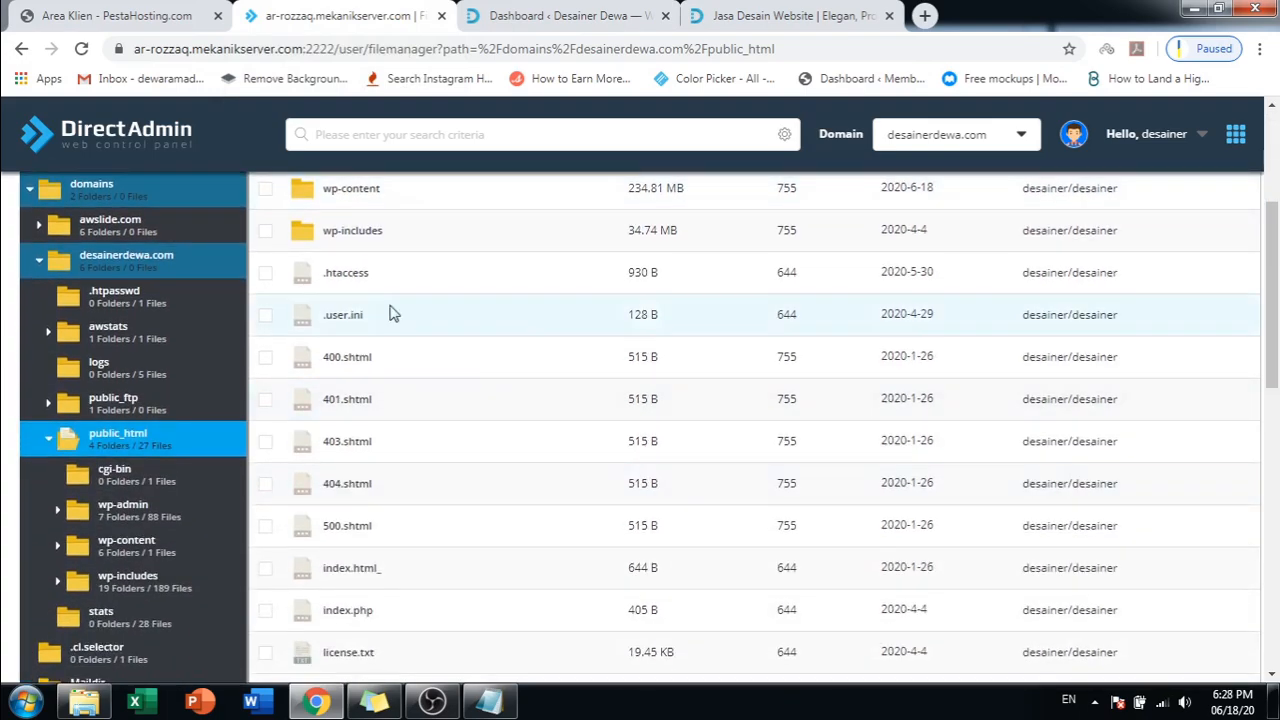
{"action": "scroll", "coordinate": [266, 277], "scroll_direction": "up", "scroll_amount": 3}
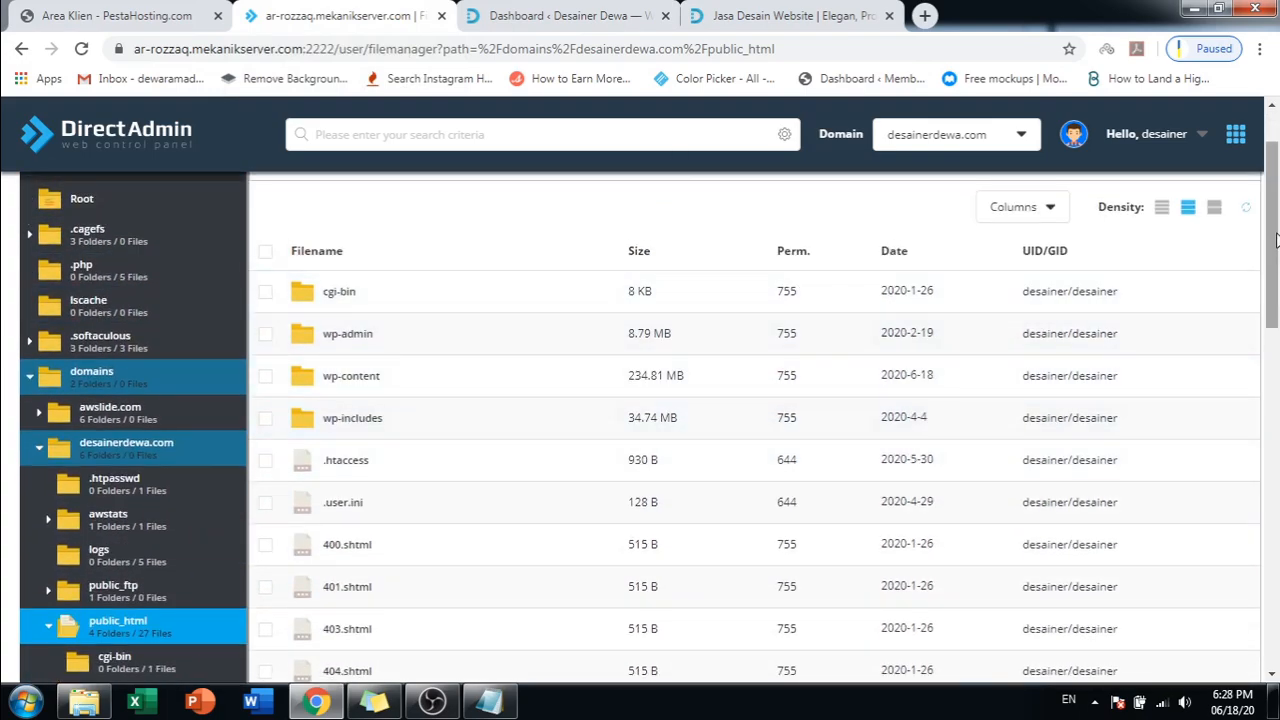
{"action": "scroll", "coordinate": [1277, 246], "scroll_direction": "up", "scroll_amount": 1}
{"action": "scroll", "coordinate": [521, 303], "scroll_direction": "down", "scroll_amount": 2}
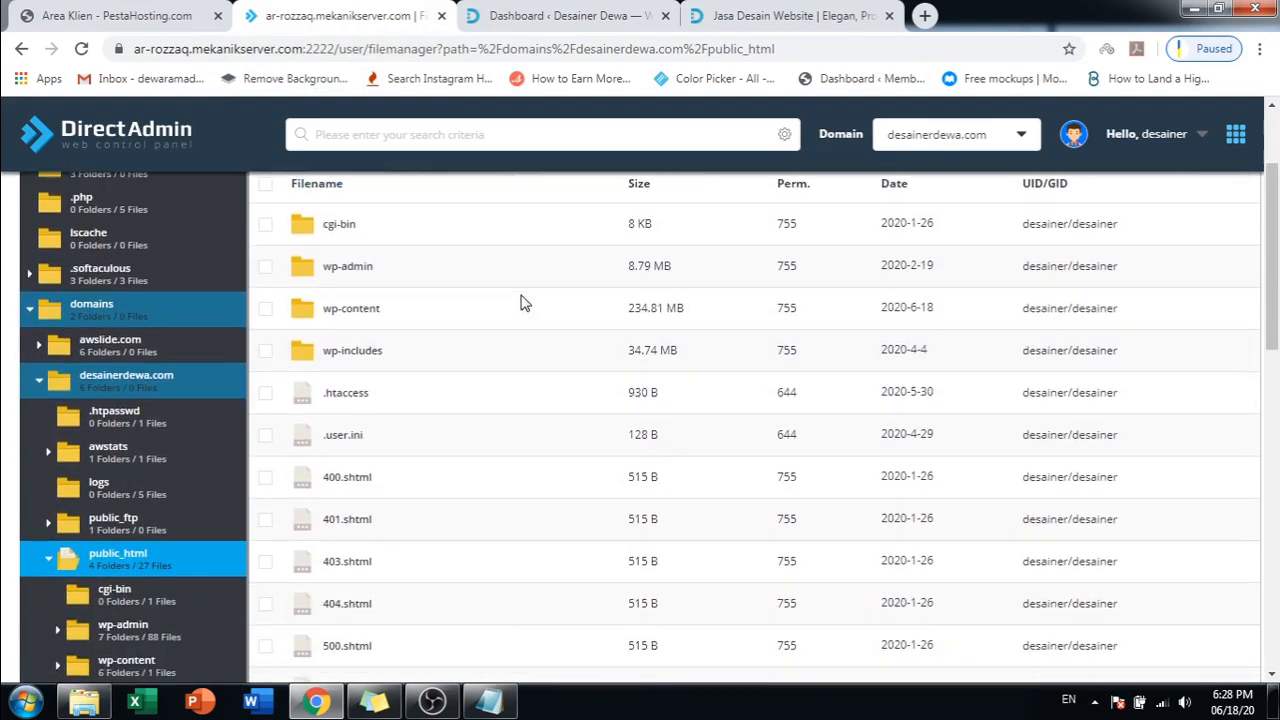
{"action": "scroll", "coordinate": [271, 349], "scroll_direction": "up", "scroll_amount": 3}
- Examine the file actions available for the folders in public_html, such as cgi-bin, without applying any
{"action": "right_click", "coordinate": [351, 487]}
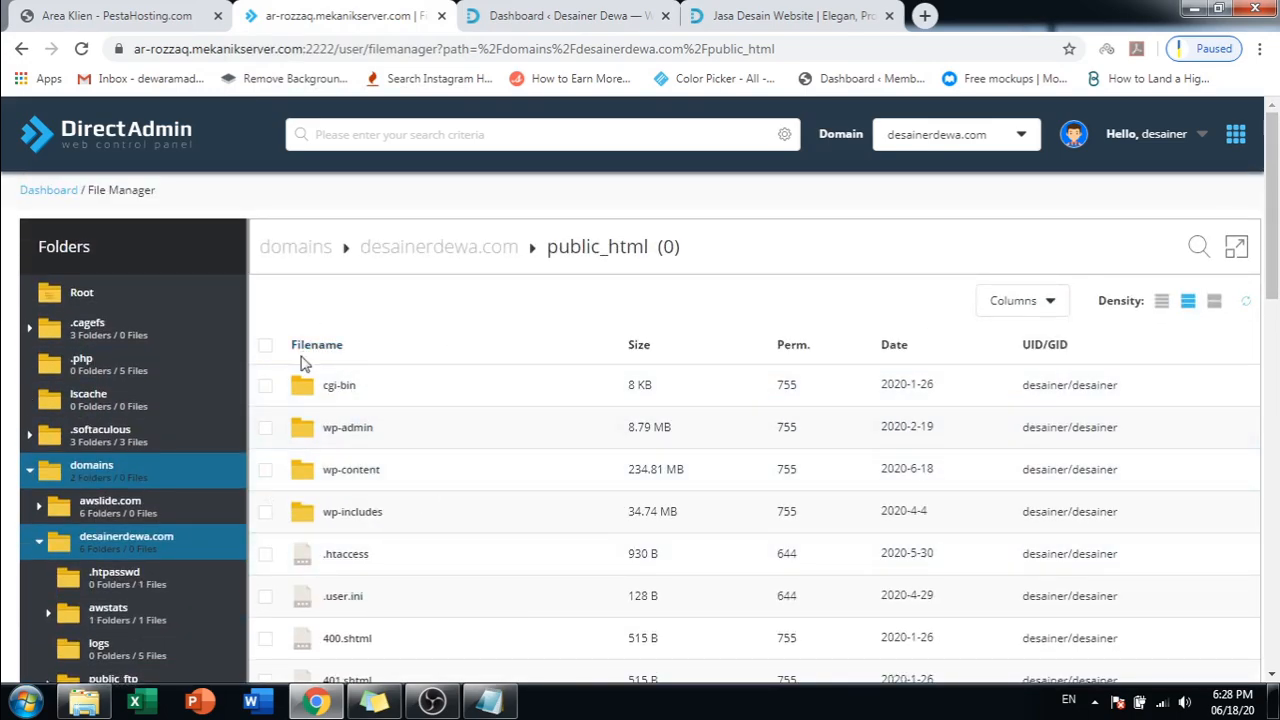
{"action": "right_click", "coordinate": [328, 389]}
{"action": "left_click", "coordinate": [253, 540]}
{"action": "right_click", "coordinate": [363, 398]}
{"action": "left_click", "coordinate": [330, 322]}
{"action": "right_click", "coordinate": [367, 396]}
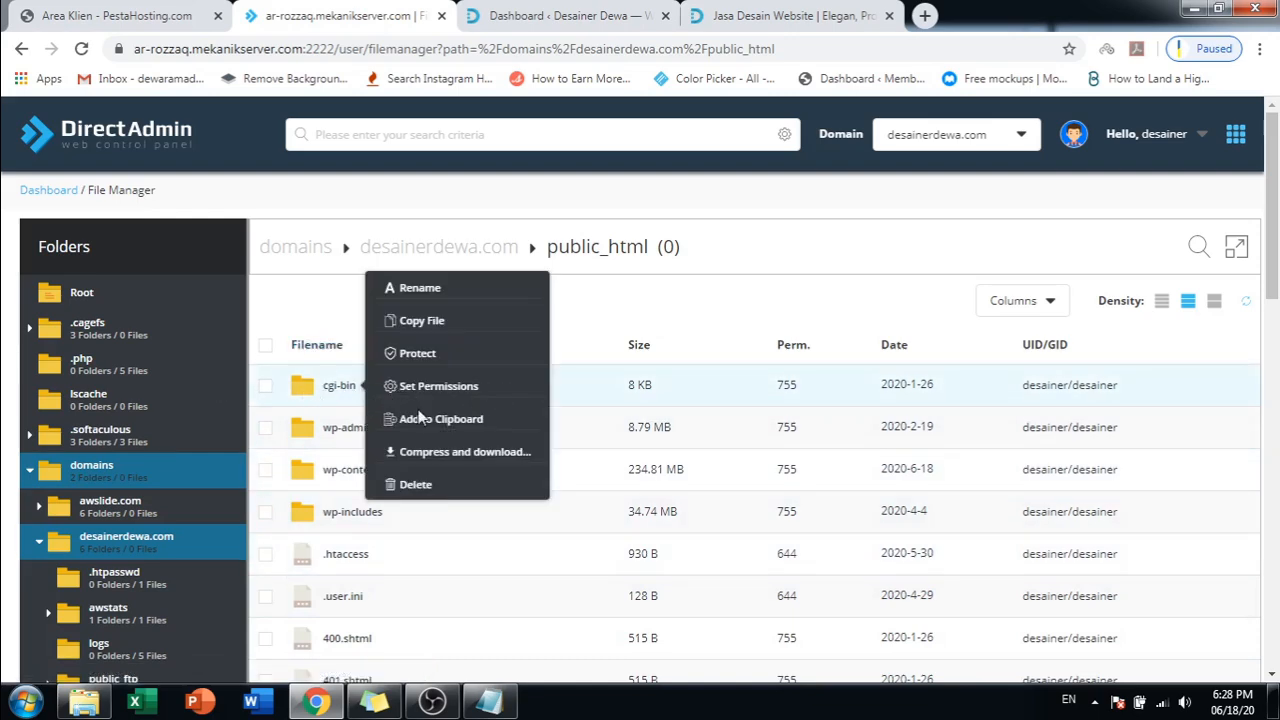
{"action": "left_click", "coordinate": [801, 394]}
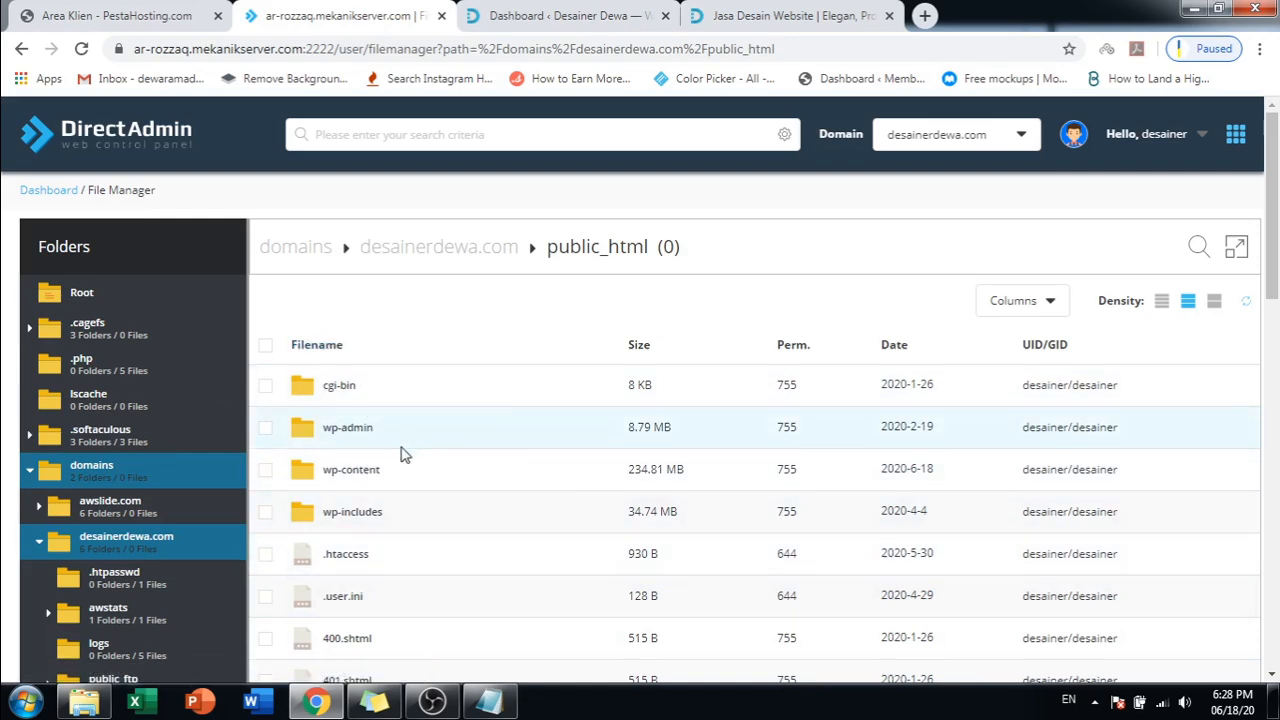
{"action": "scroll", "coordinate": [400, 451], "scroll_direction": "down", "scroll_amount": 1}
{"action": "right_click", "coordinate": [389, 400]}
{"action": "left_click", "coordinate": [591, 406]}
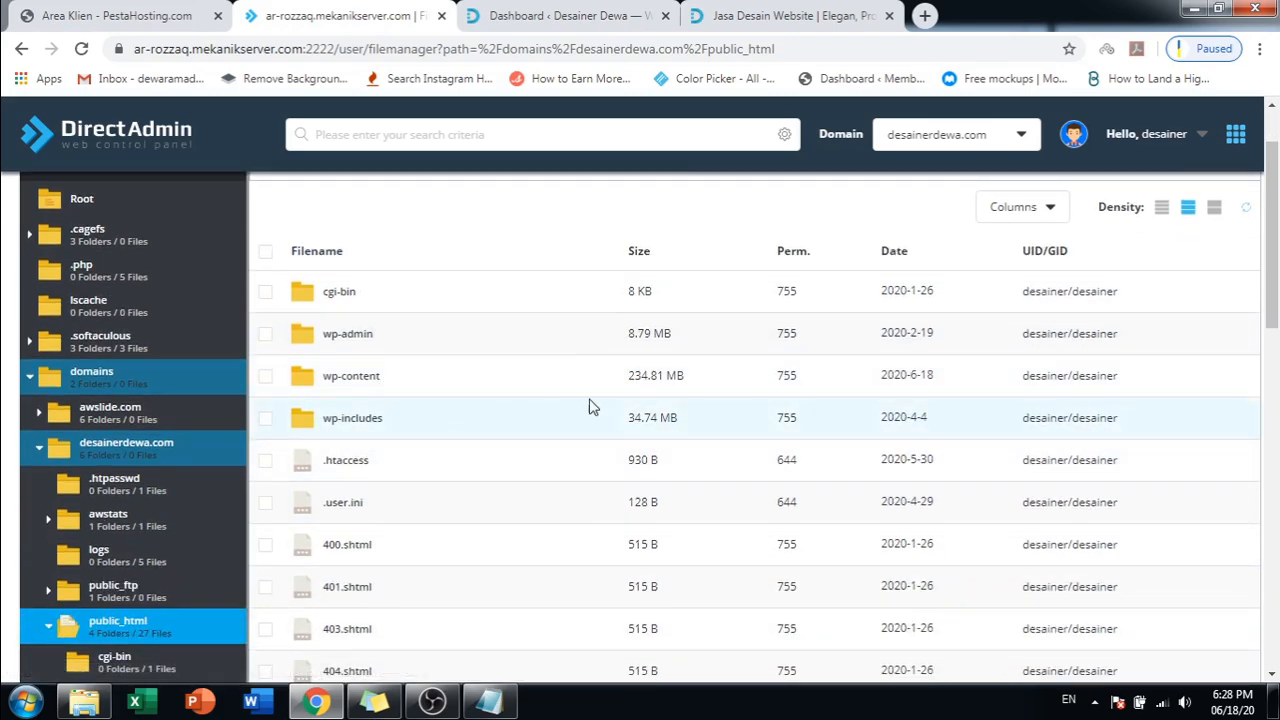
{"action": "scroll", "coordinate": [694, 391], "scroll_direction": "up", "scroll_amount": 1}
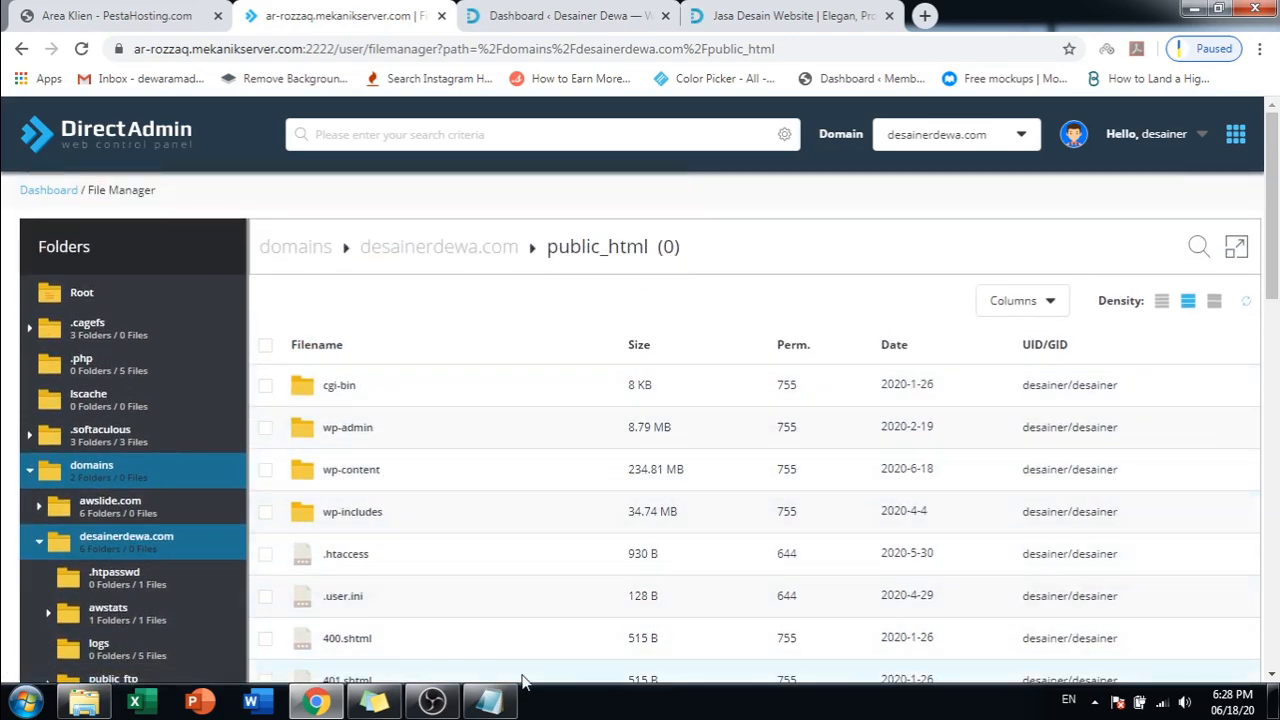
- In Notepad, add the sub-points "- Asing codenya" and "- waktu dihapus filenya, nggak bisa." under point 4
{"action": "left_click", "coordinate": [489, 703]}
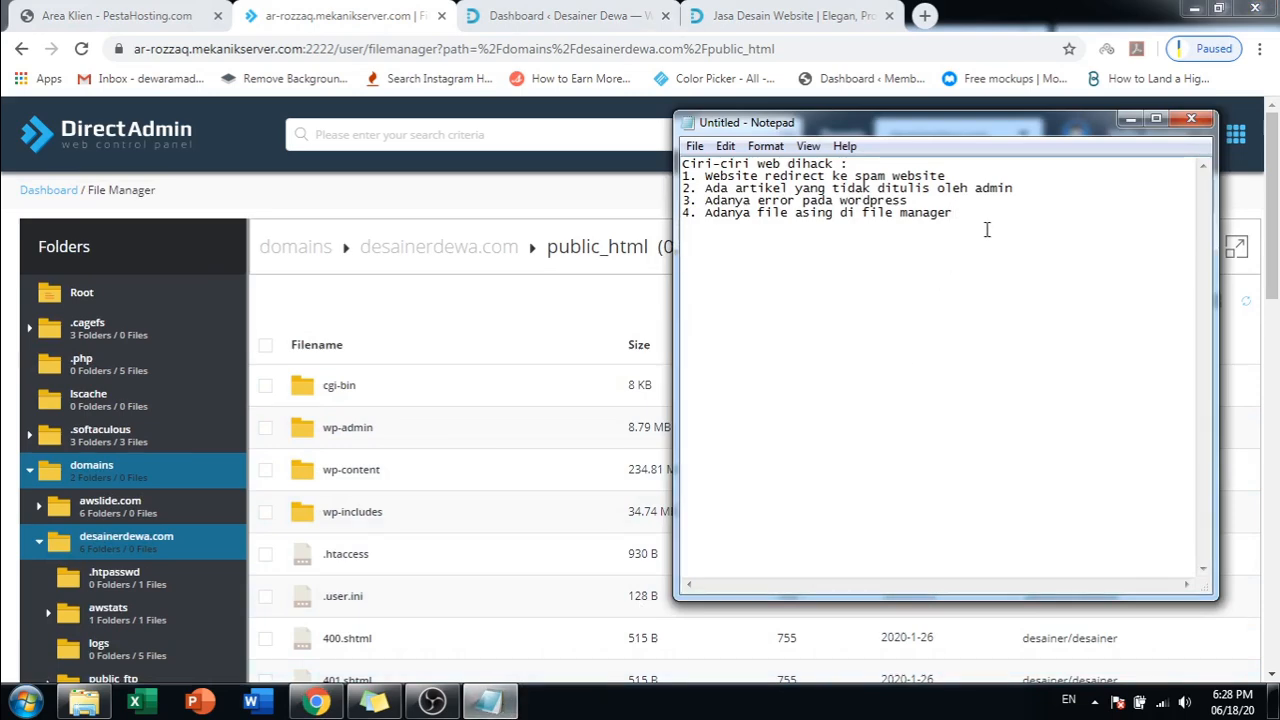
{"action": "key", "text": "Return"}
{"action": "type", "text": "- Asing codenya"}
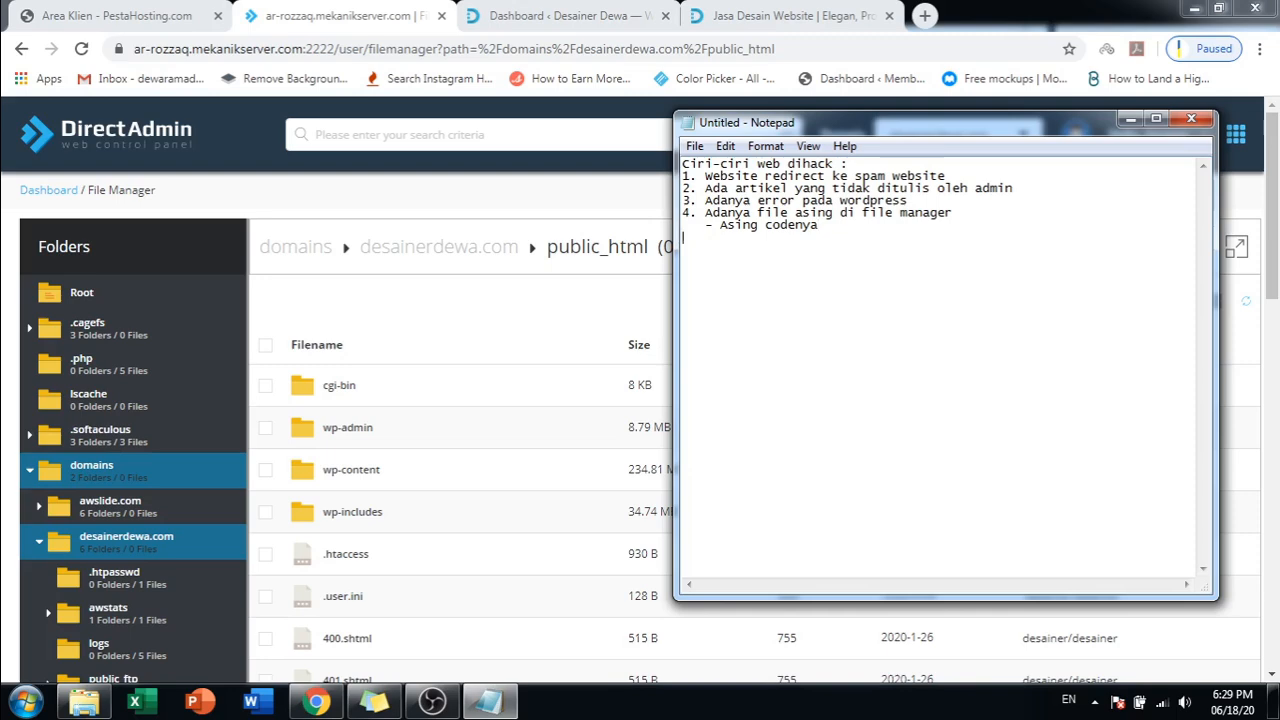
{"action": "type", "text": "- waktu dihapus filenya, "}
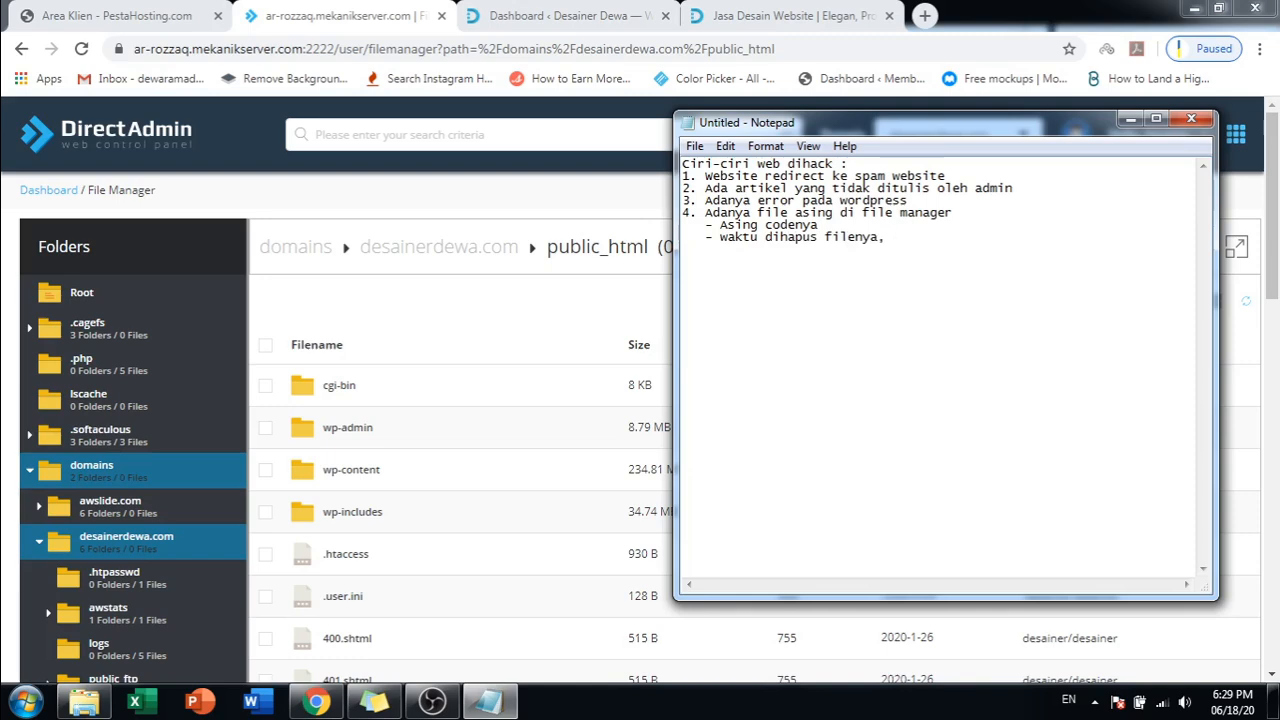
{"action": "type", "text": "nggak bisa."}
- Add the third sub-point "- kita edit kodenya, beberapa hari lagi balik seperti semula" under point 4
{"action": "type", "text": "- kita edit"}
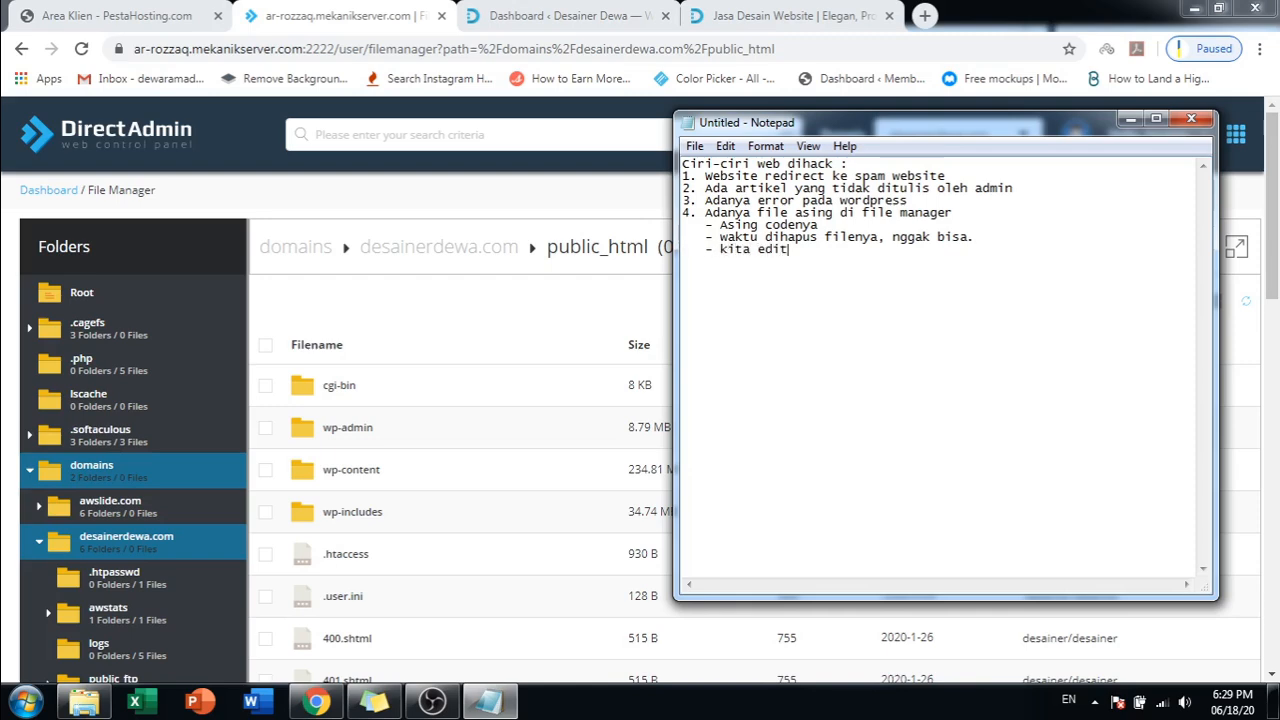
{"action": "type", "text": " kodenya ,beberapa "}
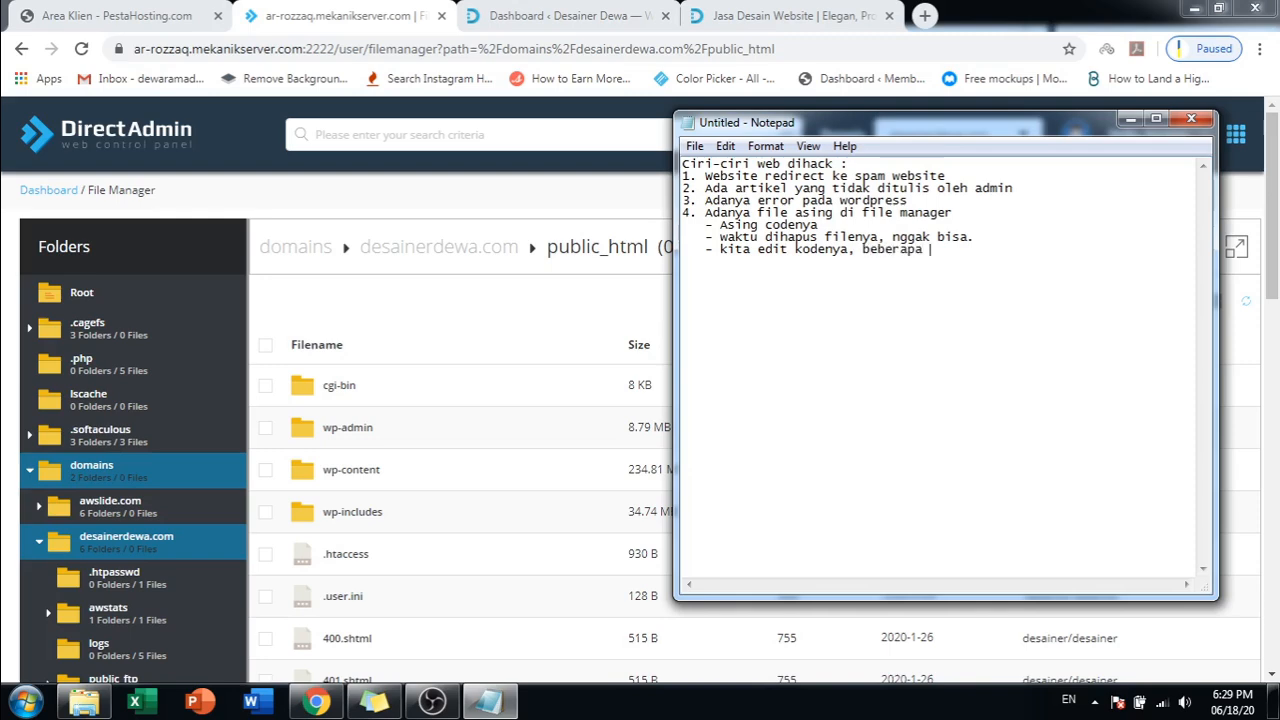
{"action": "type", "text": "hari lagi balik seperti semua"}
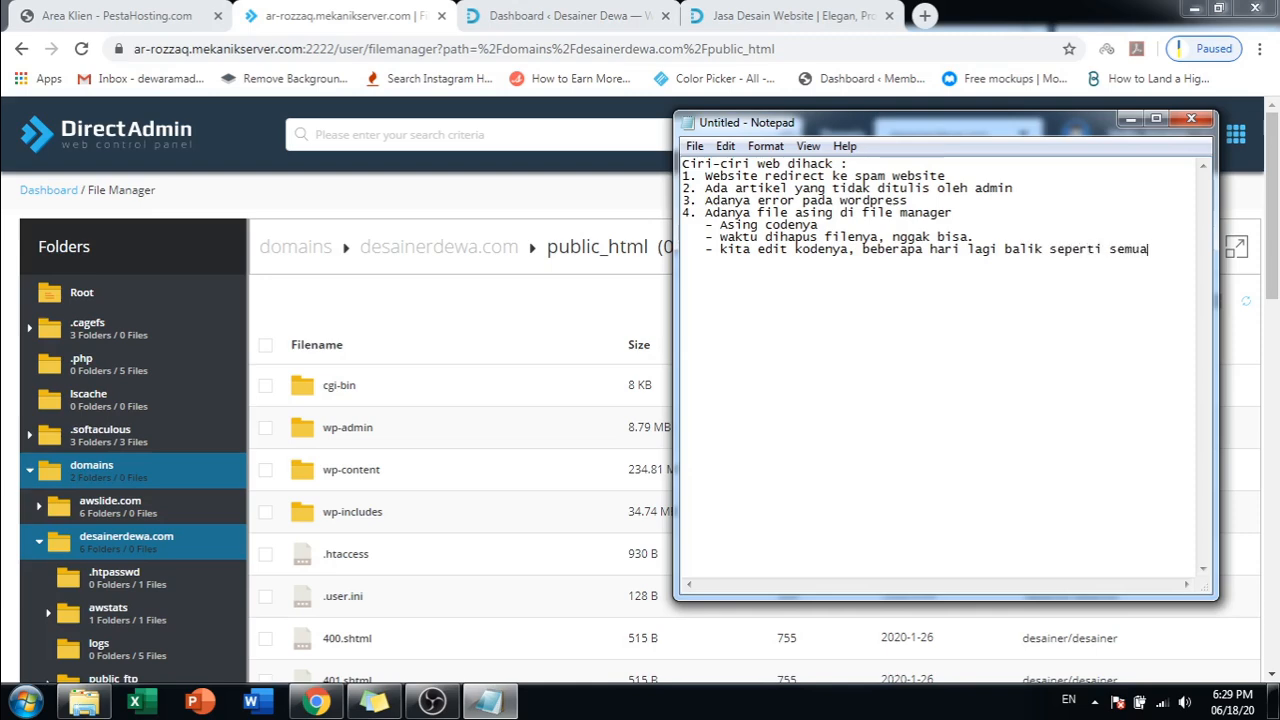
{"action": "key", "text": "BackSpace"}
{"action": "type", "text": "la"}
- Review the signs of a hacked website by highlighting the numbered points and the sub-points of point 4
{"action": "right_click", "coordinate": [361, 565]}
{"action": "left_click_drag", "start_coordinate": [862, 249], "coordinate": [1190, 257]}
{"action": "left_click", "coordinate": [1174, 272]}
{"action": "left_click_drag", "start_coordinate": [1158, 249], "coordinate": [676, 213]}
{"action": "left_click", "coordinate": [912, 245]}
{"action": "left_click_drag", "start_coordinate": [683, 164], "coordinate": [1183, 258]}
{"action": "left_click", "coordinate": [1162, 238]}
{"action": "left_click_drag", "start_coordinate": [691, 165], "coordinate": [948, 237]}
{"action": "left_click", "coordinate": [906, 264]}
{"action": "left_click_drag", "start_coordinate": [738, 176], "coordinate": [1004, 168]}
{"action": "left_click_drag", "start_coordinate": [734, 188], "coordinate": [972, 188]}
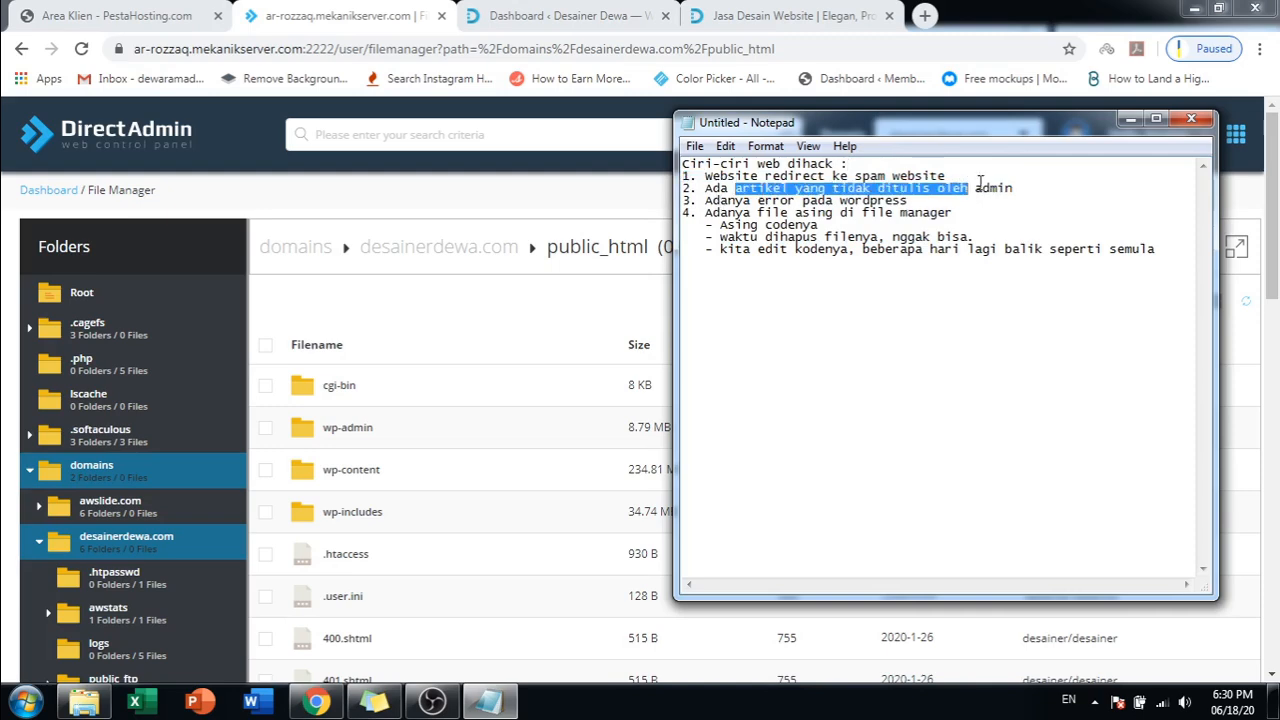
{"action": "left_click", "coordinate": [997, 188]}
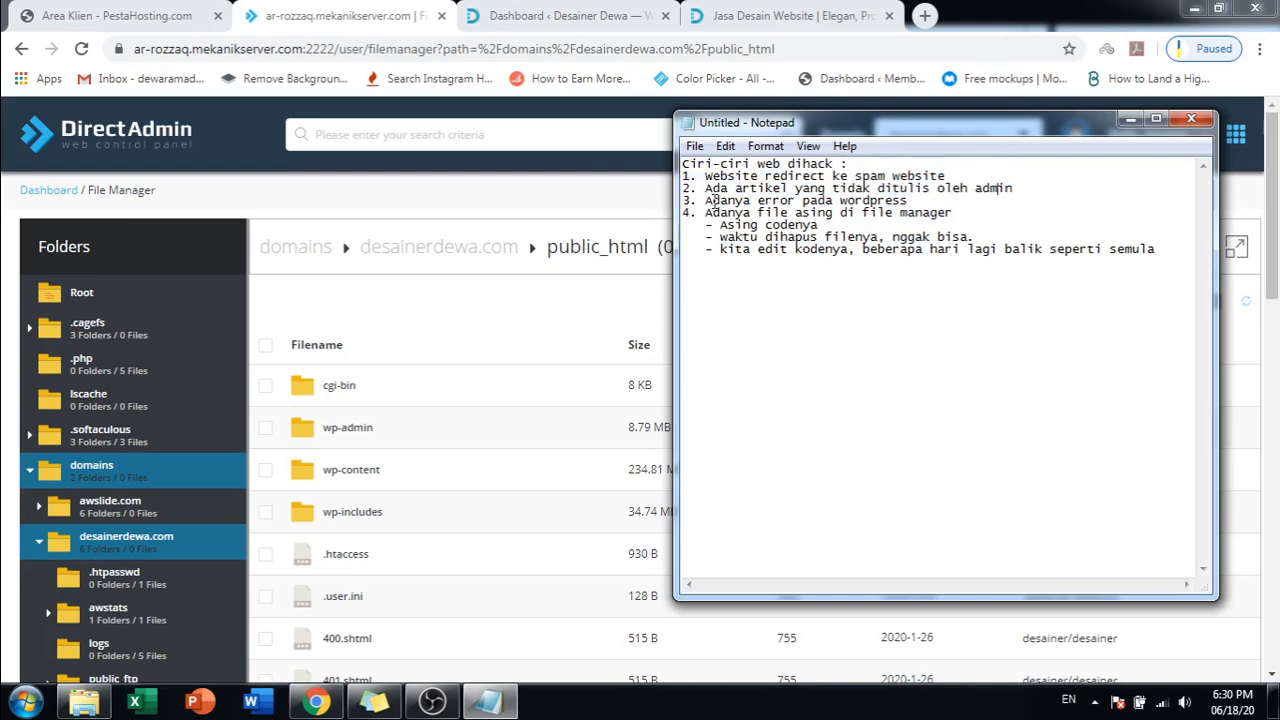
{"action": "left_click", "coordinate": [932, 200]}
{"action": "left_click_drag", "start_coordinate": [711, 214], "coordinate": [968, 220]}
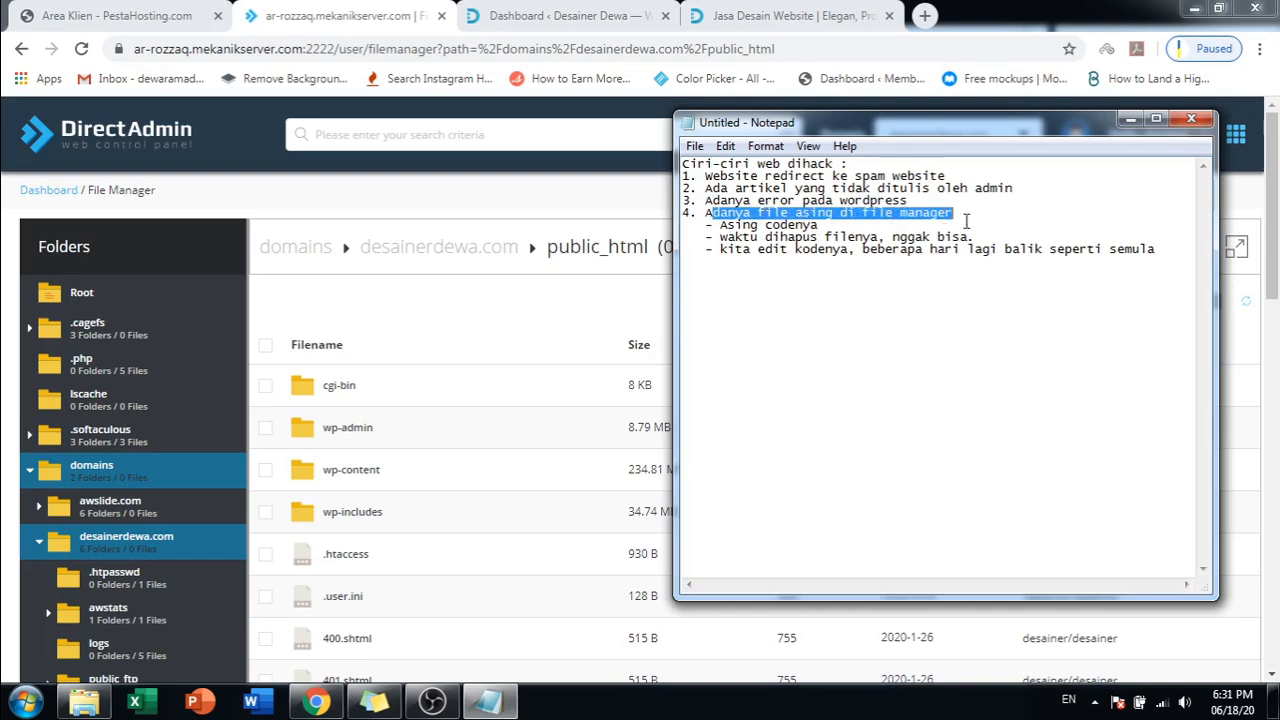
{"action": "left_click", "coordinate": [920, 234]}
{"action": "left_click_drag", "start_coordinate": [742, 226], "coordinate": [702, 224]}
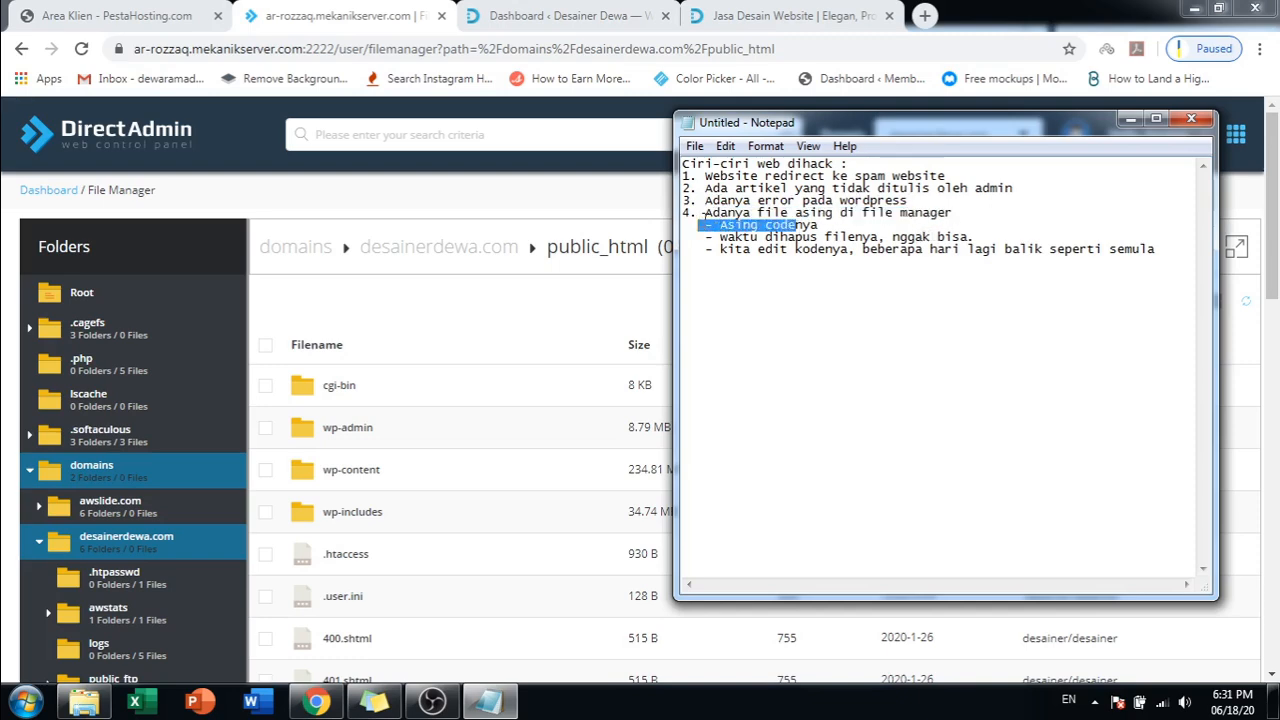
{"action": "left_click_drag", "start_coordinate": [1160, 251], "coordinate": [669, 214]}
{"action": "left_click", "coordinate": [908, 249]}
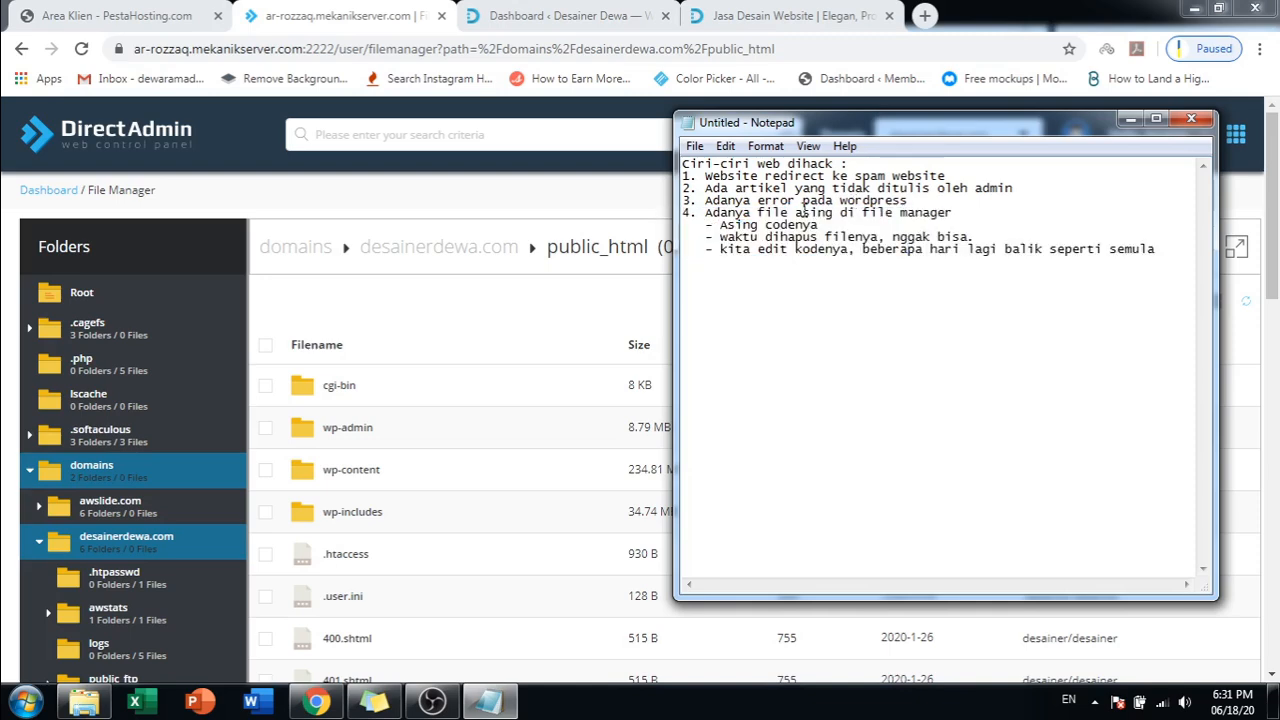
{"action": "left_click_drag", "start_coordinate": [908, 201], "coordinate": [667, 183]}
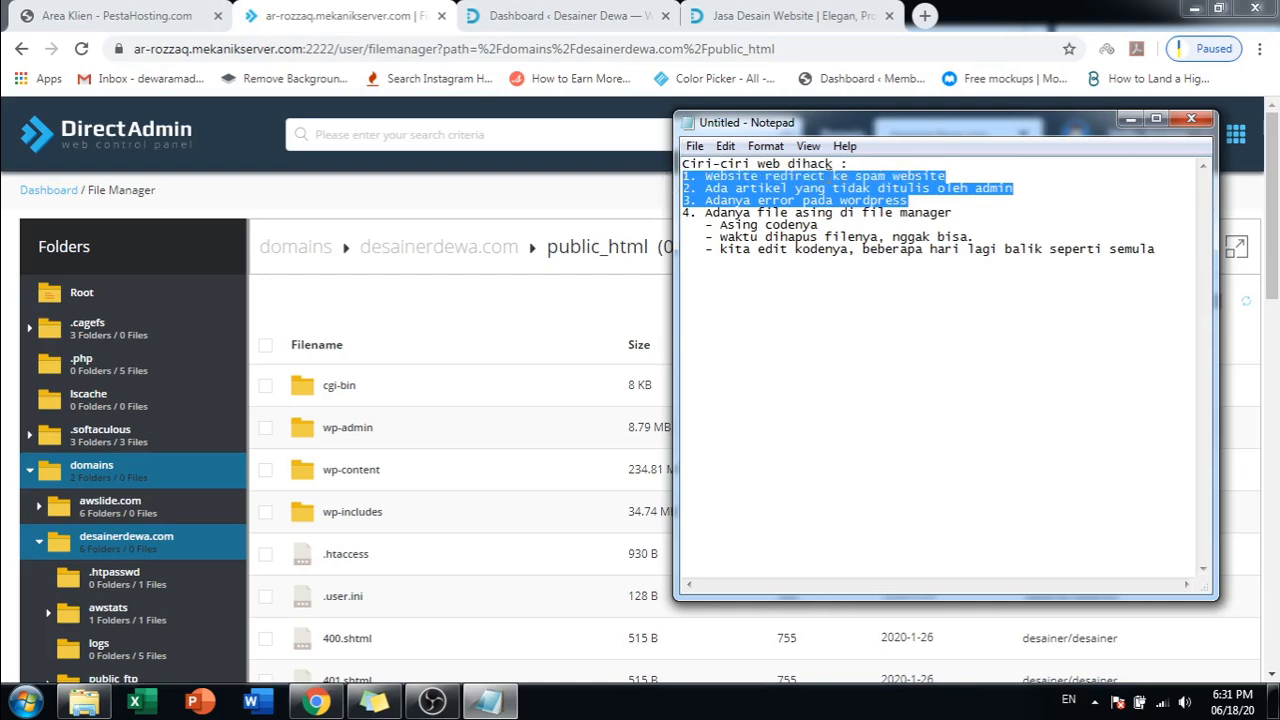
- Add the heading "Langkah mengatasi =" below the list of signs, with "1. Backup website" as its first item
{"action": "left_click", "coordinate": [956, 252]}
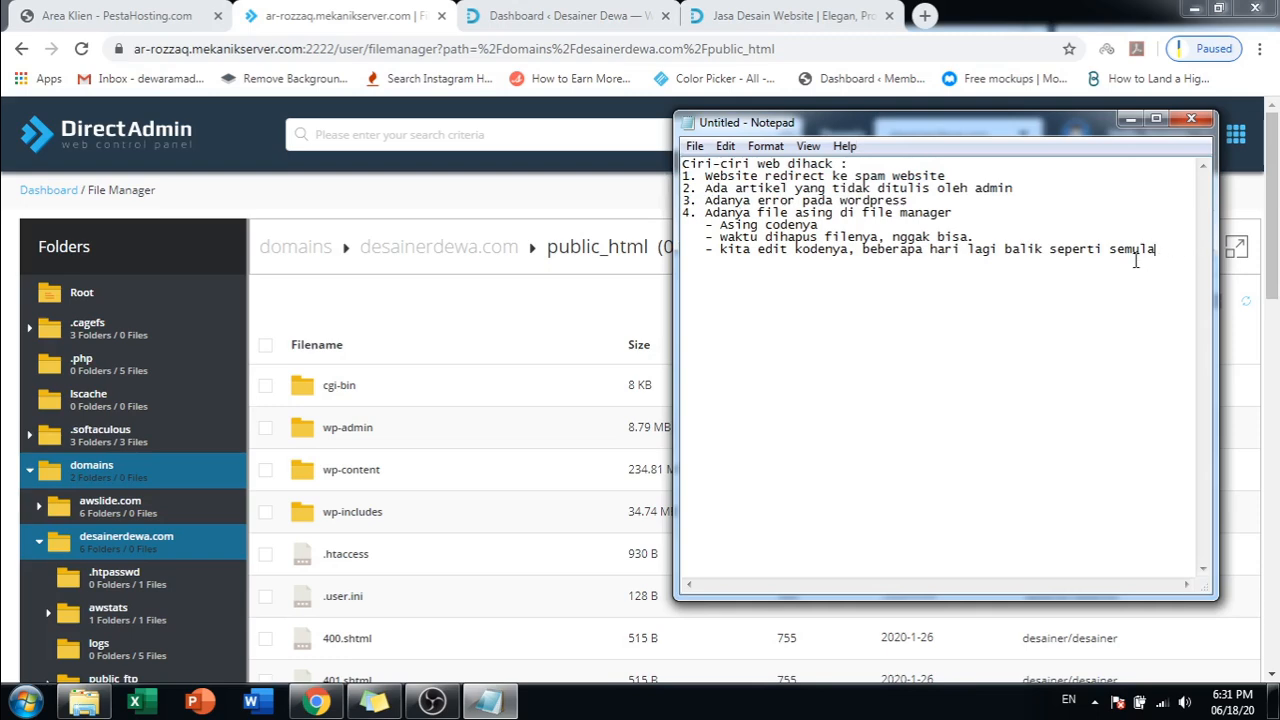
{"action": "left_click_drag", "start_coordinate": [781, 252], "coordinate": [1088, 252]}
{"action": "left_click", "coordinate": [1164, 286]}
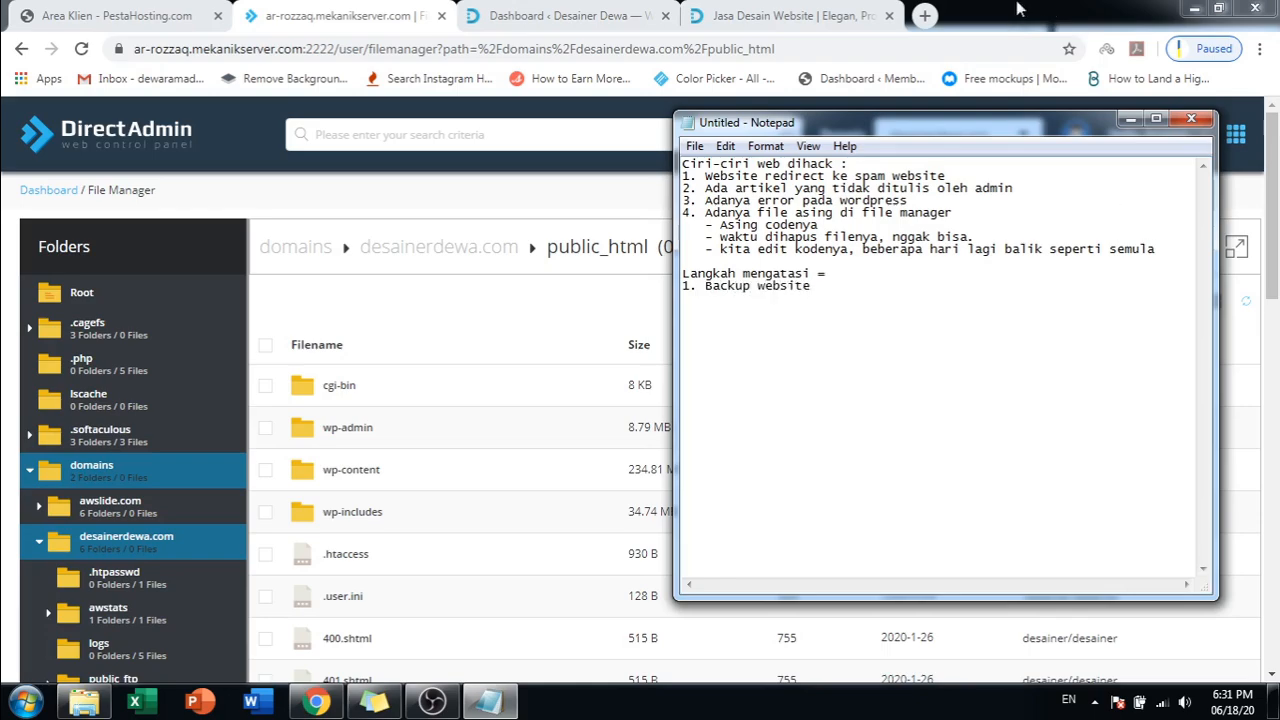
- Switch to the WordPress dashboard in Chrome and open the UpdraftPlus Backups settings page
{"action": "left_click", "coordinate": [560, 15]}
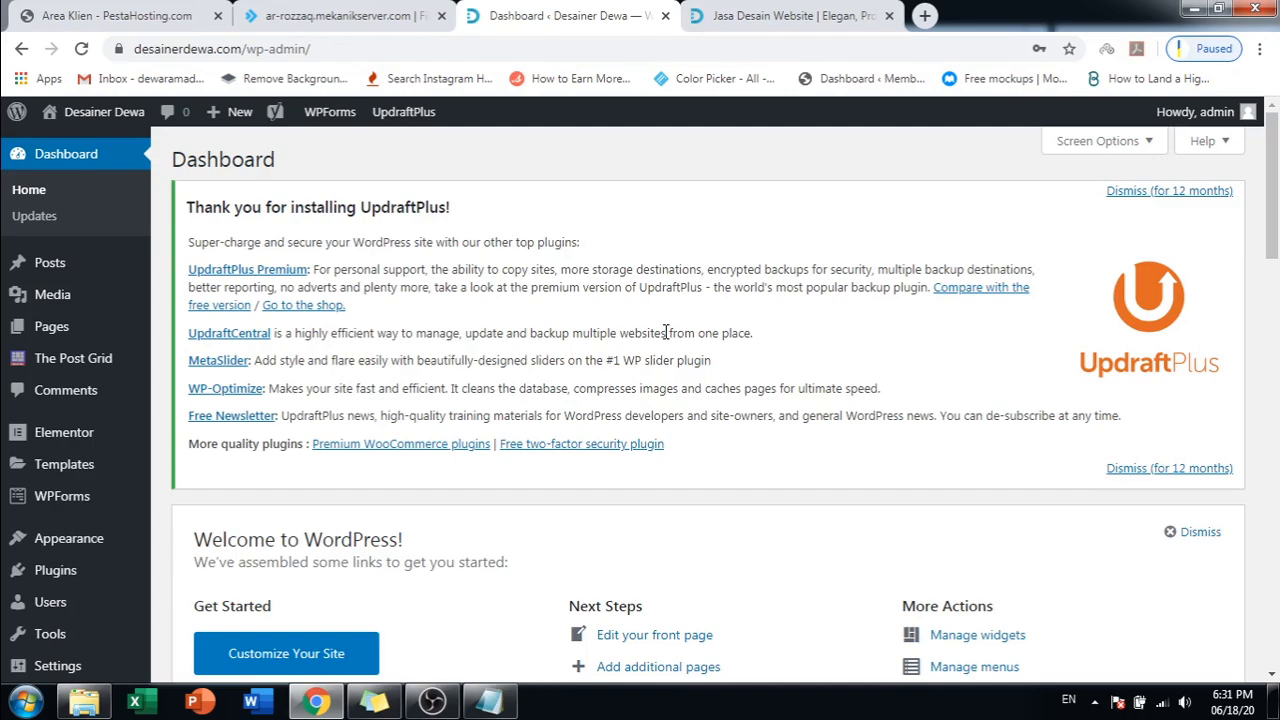
{"action": "scroll", "coordinate": [666, 332], "scroll_direction": "down", "scroll_amount": 1}
{"action": "scroll", "coordinate": [724, 279], "scroll_direction": "down", "scroll_amount": 3}
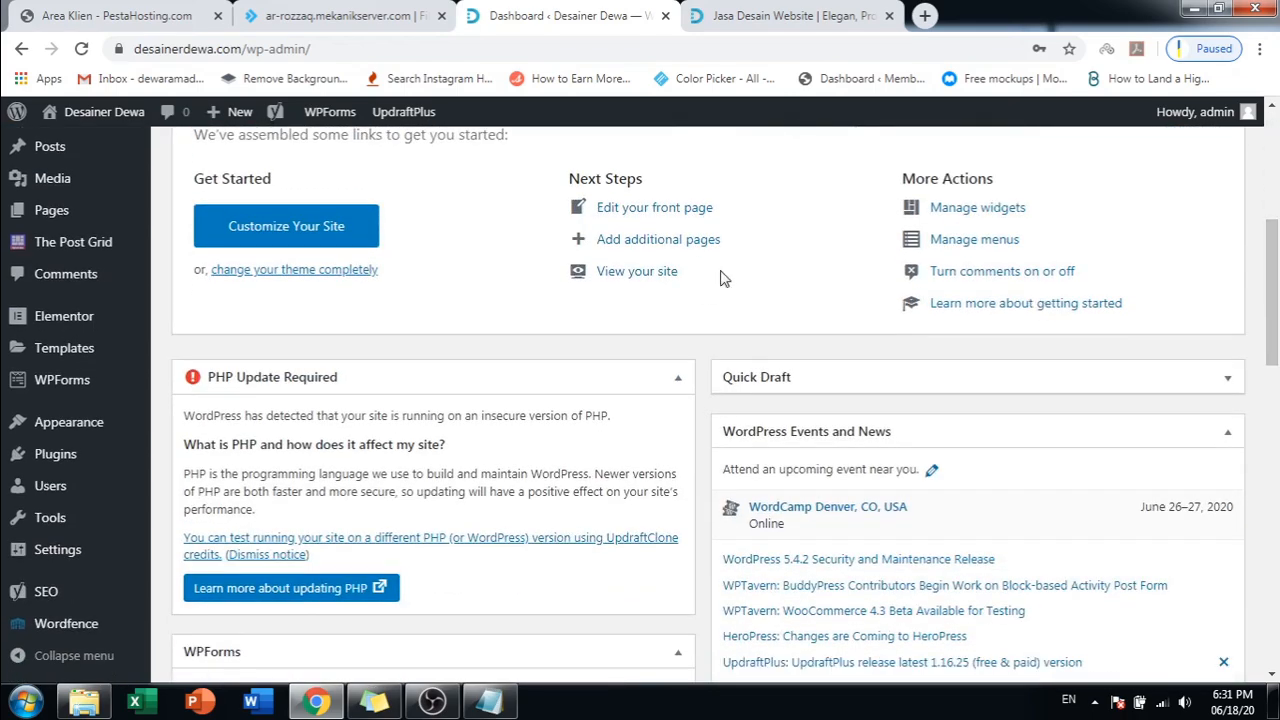
{"action": "scroll", "coordinate": [600, 320], "scroll_direction": "up", "scroll_amount": 4}
{"action": "scroll", "coordinate": [300, 450], "scroll_direction": "down", "scroll_amount": 1}
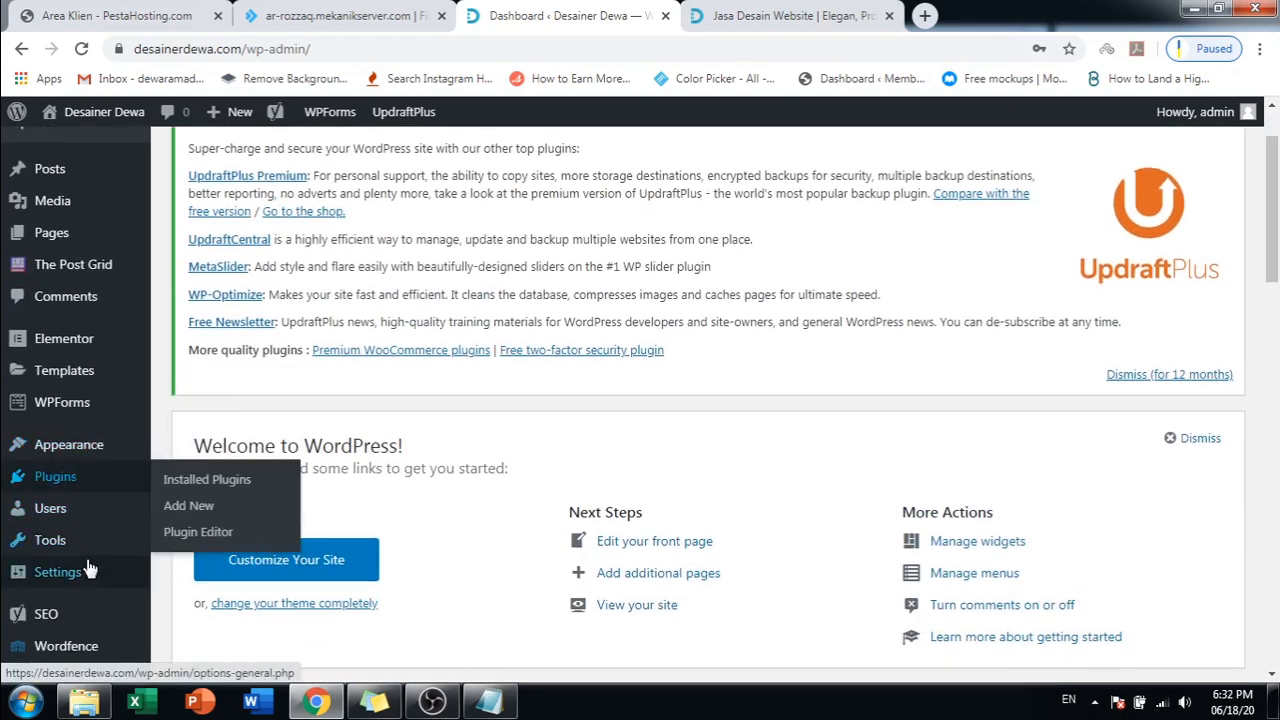
{"action": "mouse_move", "coordinate": [96, 580]}
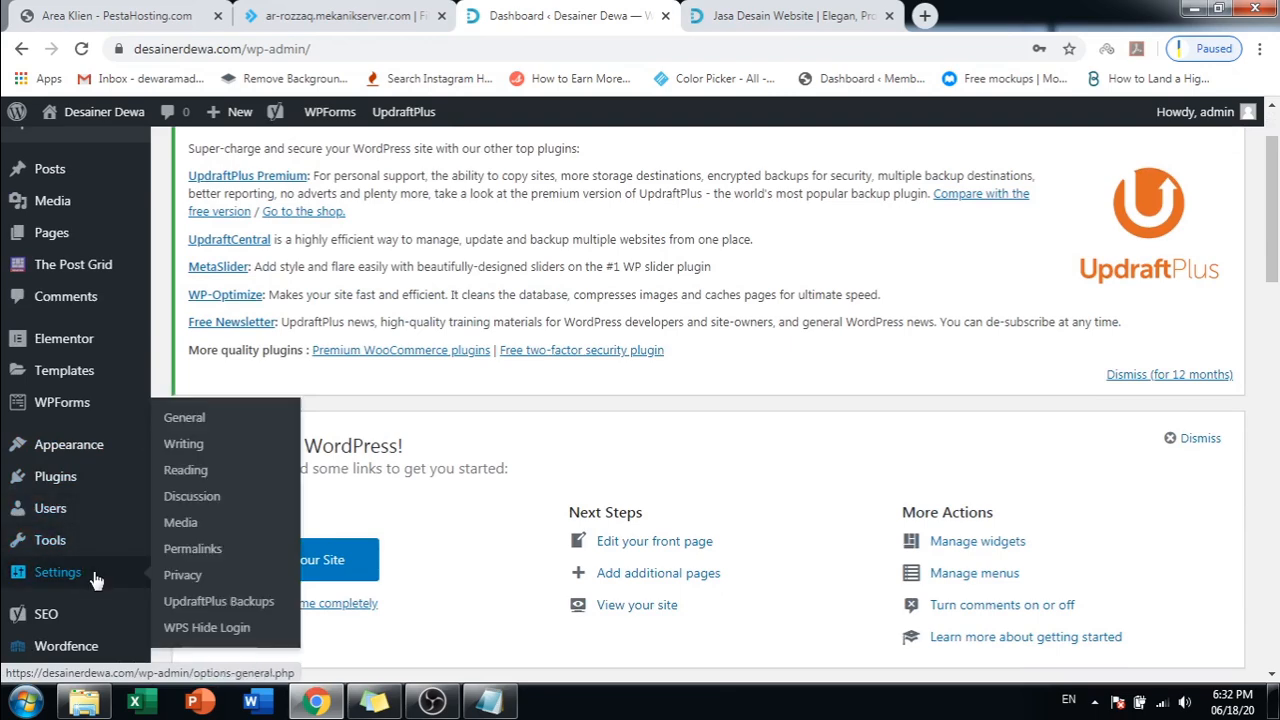
{"action": "left_click", "coordinate": [212, 601]}
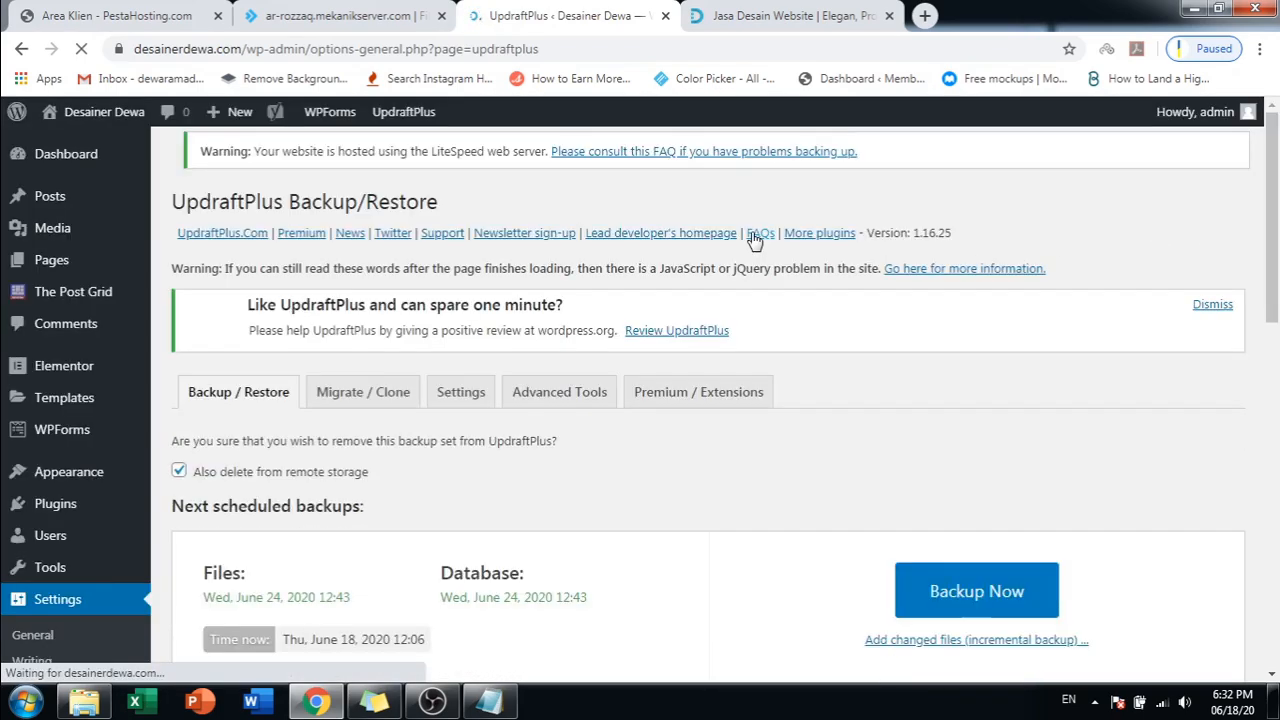
- Examine the UpdraftPlus Backup/Restore page, including the scheduled backups, the last log message and the existing backups
{"action": "scroll", "coordinate": [755, 240], "scroll_direction": "down", "scroll_amount": 4}
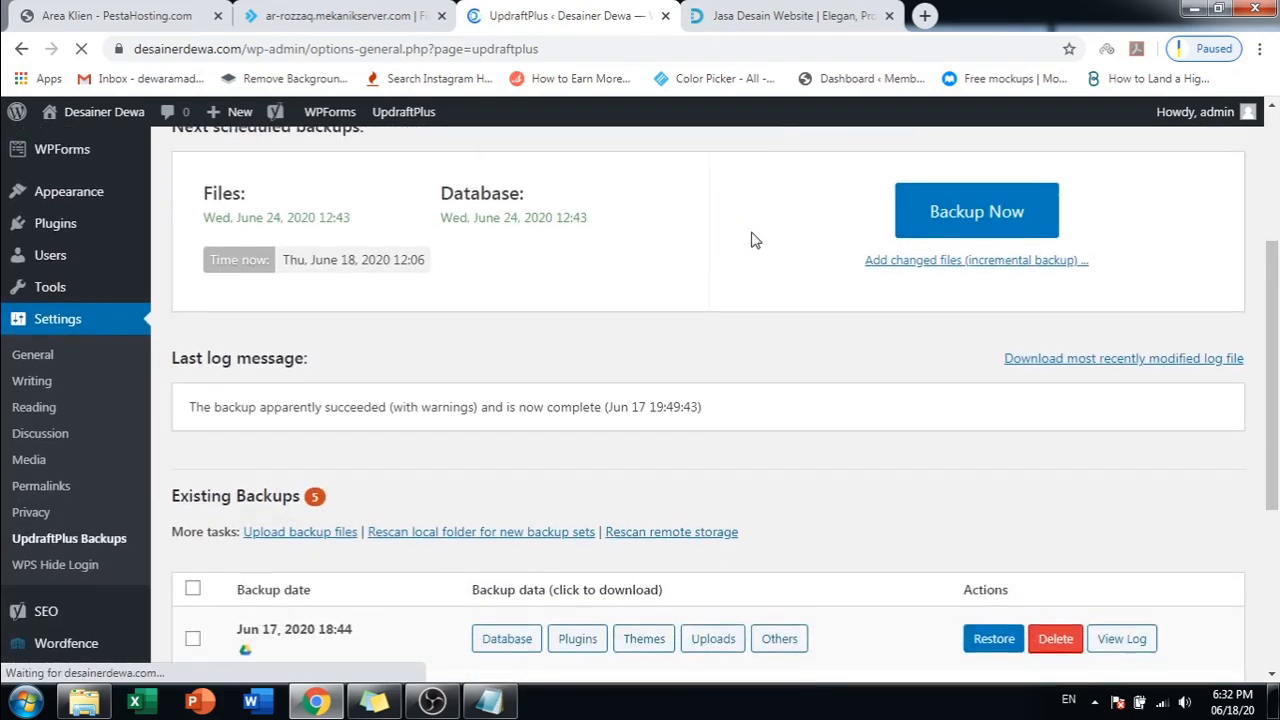
{"action": "scroll", "coordinate": [755, 240], "scroll_direction": "up", "scroll_amount": 1}
{"action": "scroll", "coordinate": [755, 240], "scroll_direction": "down", "scroll_amount": 2}
{"action": "scroll", "coordinate": [755, 240], "scroll_direction": "up", "scroll_amount": 2}
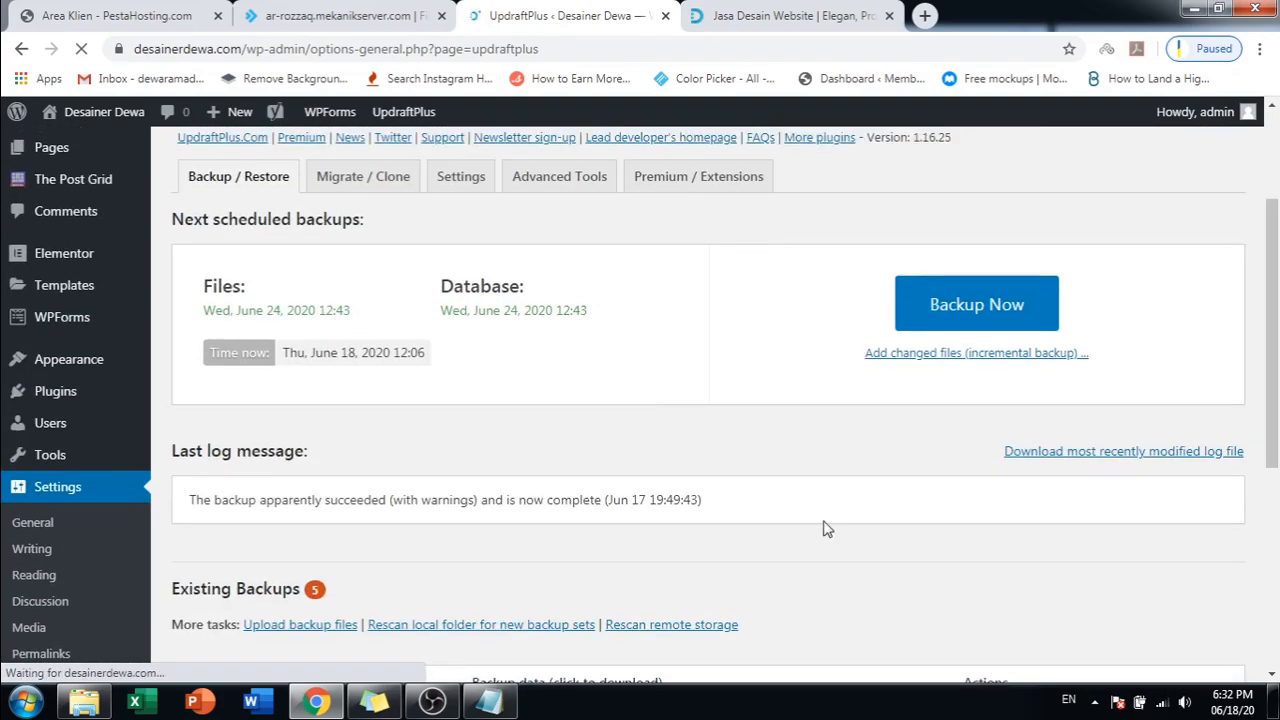
{"action": "scroll", "coordinate": [962, 340], "scroll_direction": "up", "scroll_amount": 1}
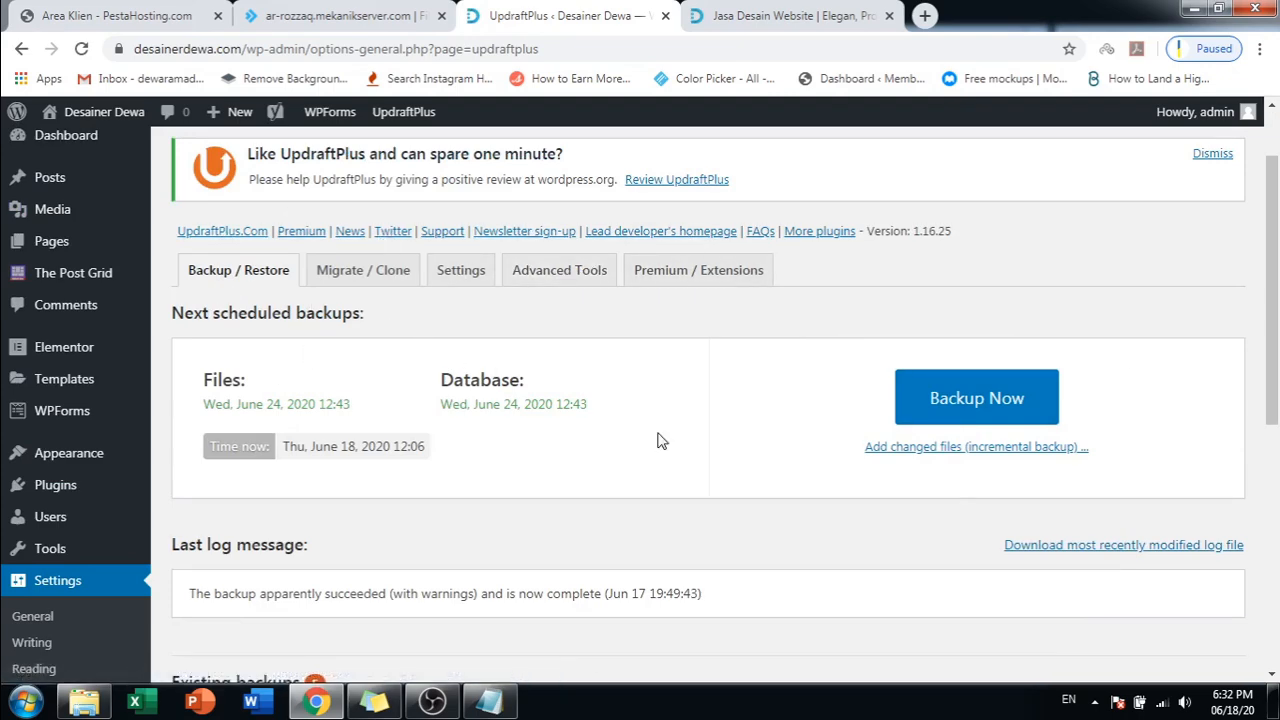
{"action": "scroll", "coordinate": [320, 386], "scroll_direction": "down", "scroll_amount": 1}
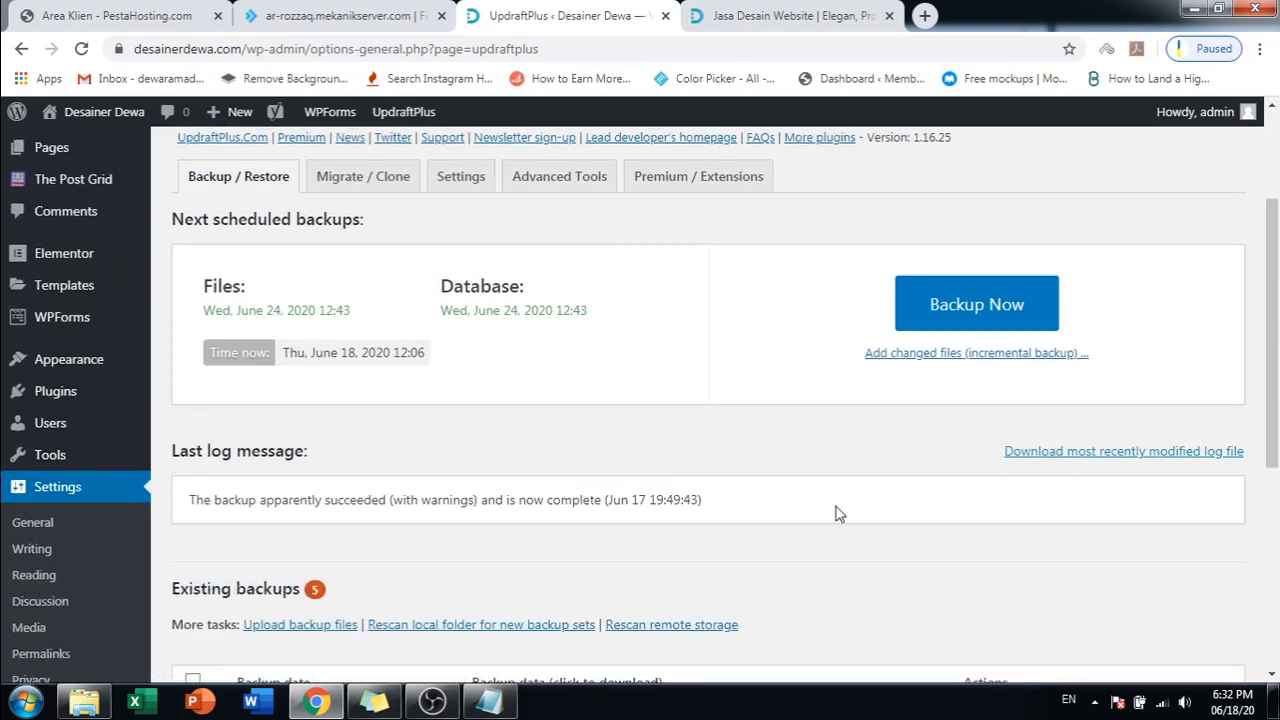
{"action": "scroll", "coordinate": [1276, 338], "scroll_direction": "up", "scroll_amount": 2}
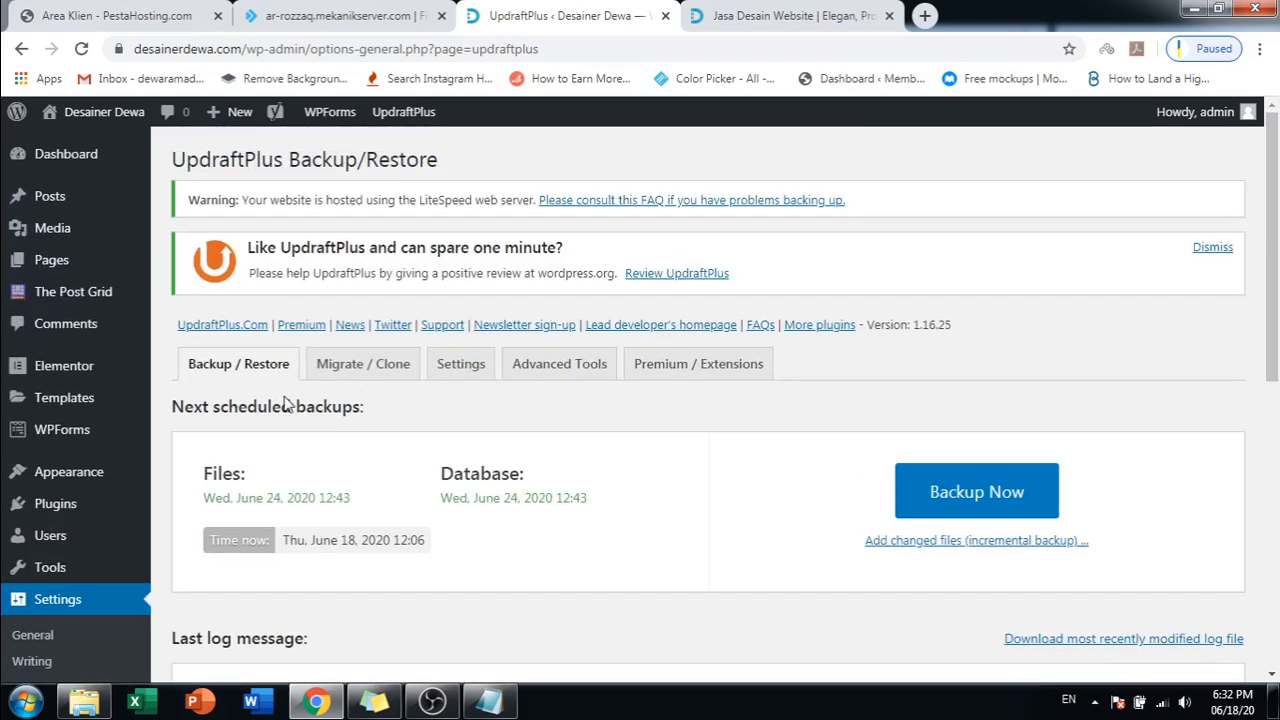
{"action": "scroll", "coordinate": [447, 313], "scroll_direction": "down", "scroll_amount": 1}
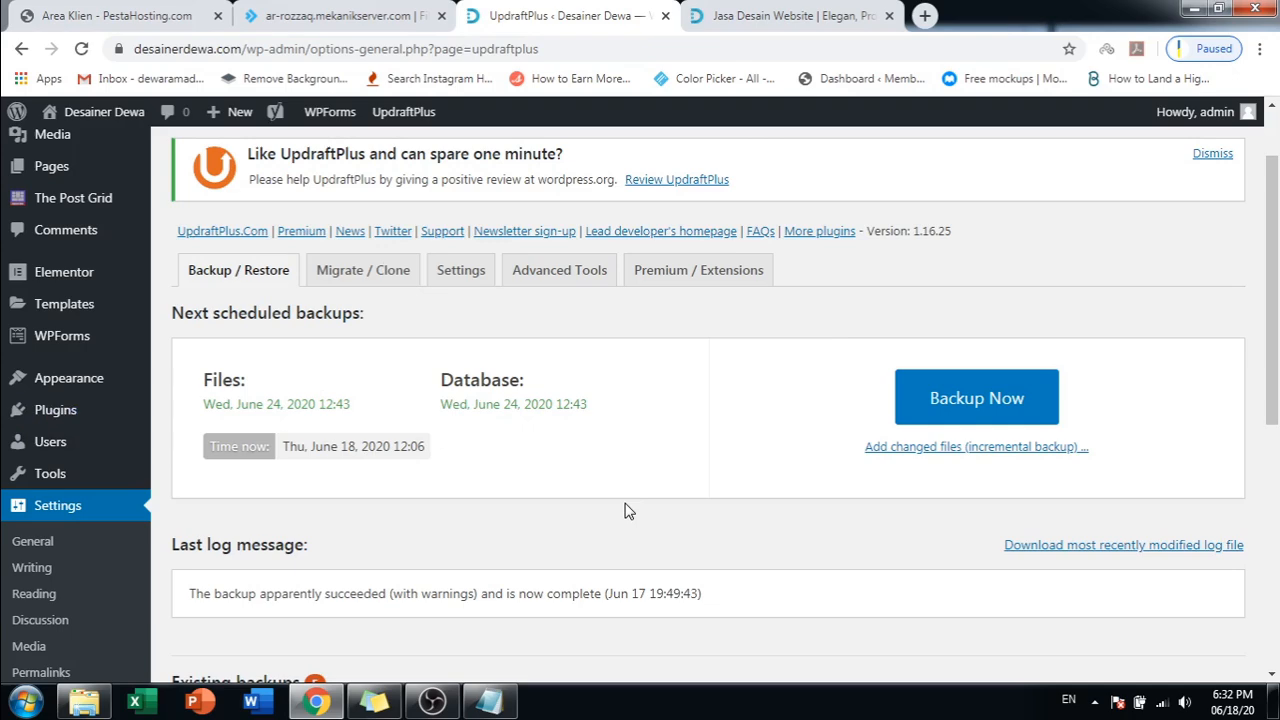
- Add "2. Reinstall wordpress" under "Langkah mengatasi =" in Notepad, and minimize the note
{"action": "mouse_move", "coordinate": [489, 700]}
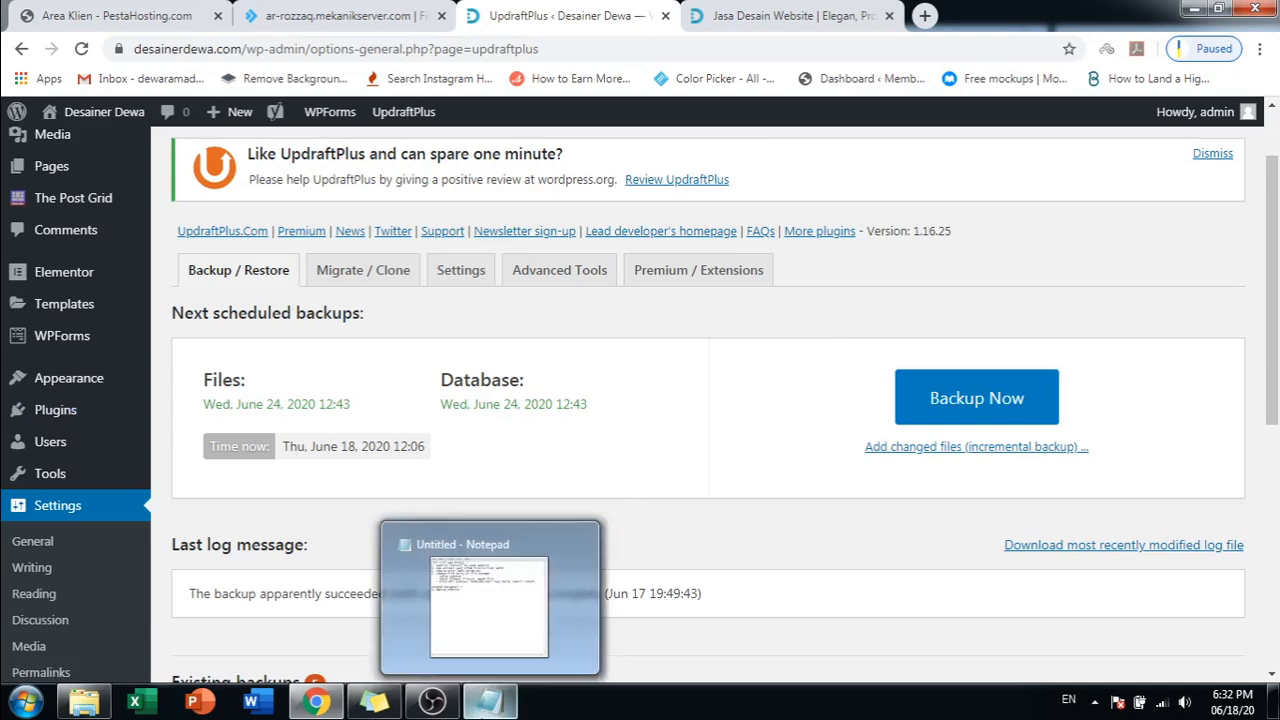
{"action": "left_click", "coordinate": [489, 700]}
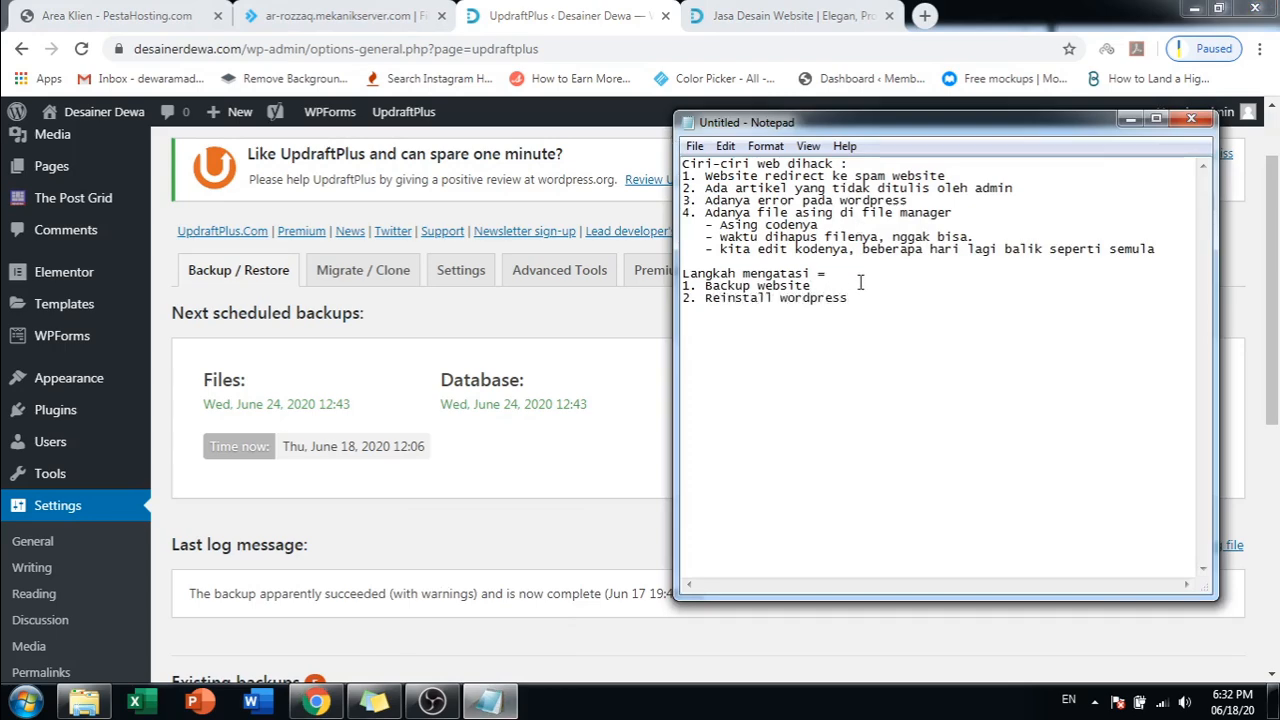
{"action": "left_click", "coordinate": [1131, 120]}
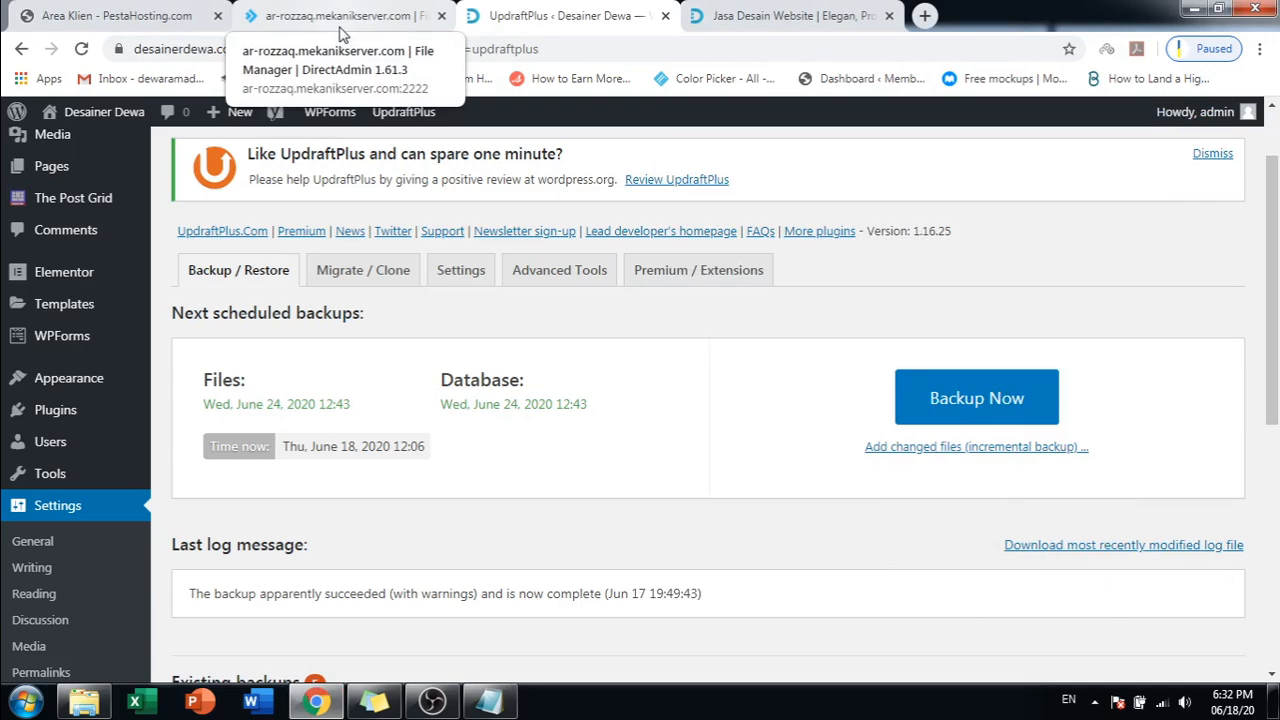
- Switch from the UpdraftPlus page to DirectAdmin and open its home dashboard
{"action": "left_click", "coordinate": [338, 16]}
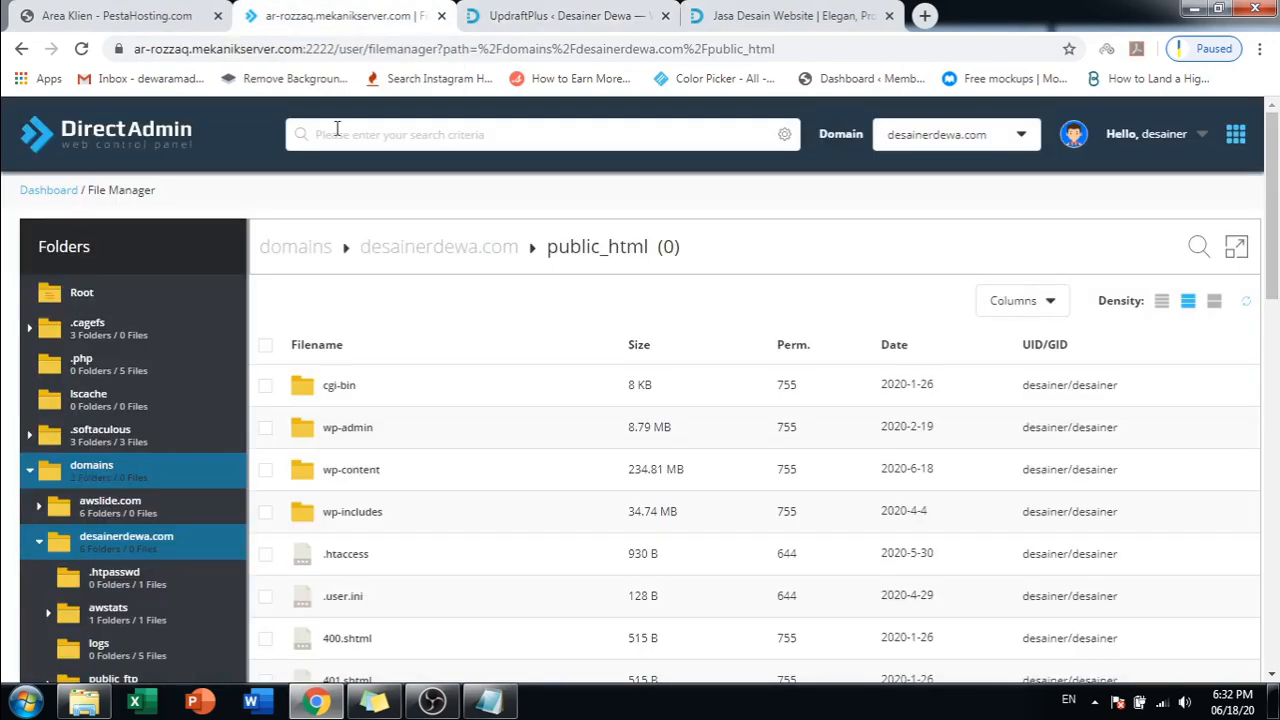
{"action": "left_click", "coordinate": [40, 130]}
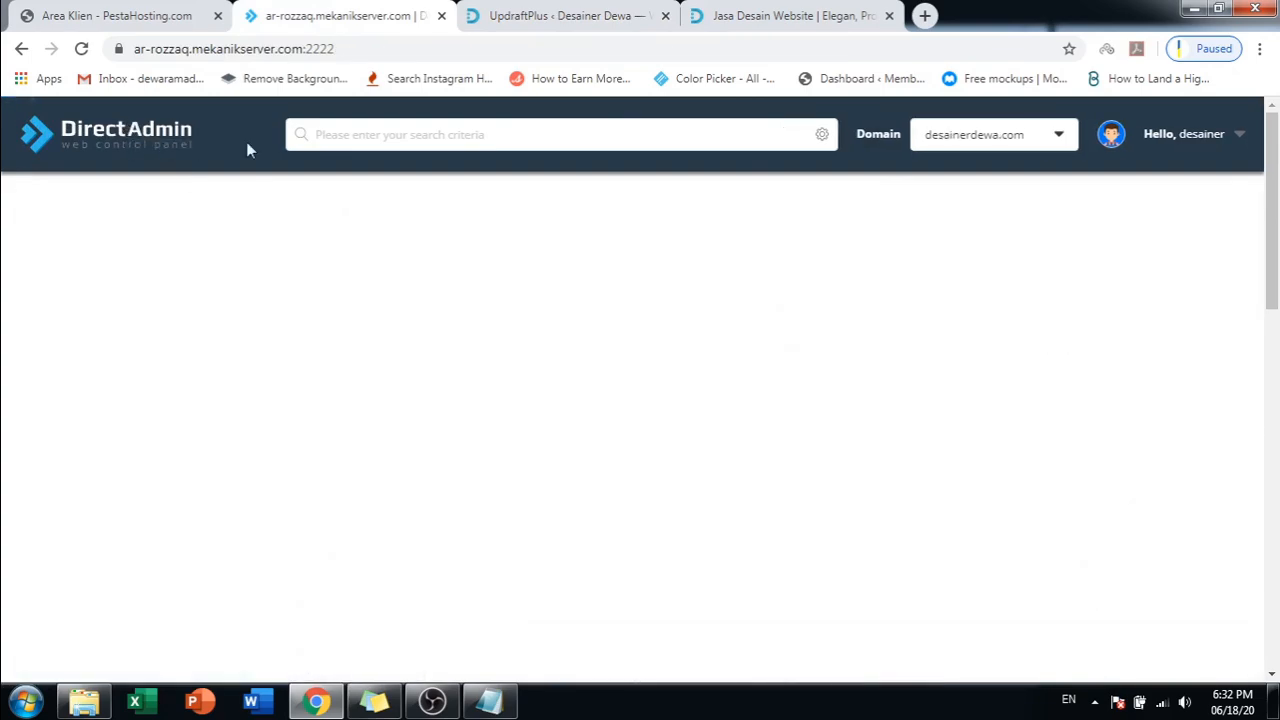
{"action": "scroll", "coordinate": [470, 280], "scroll_direction": "down", "scroll_amount": 2}
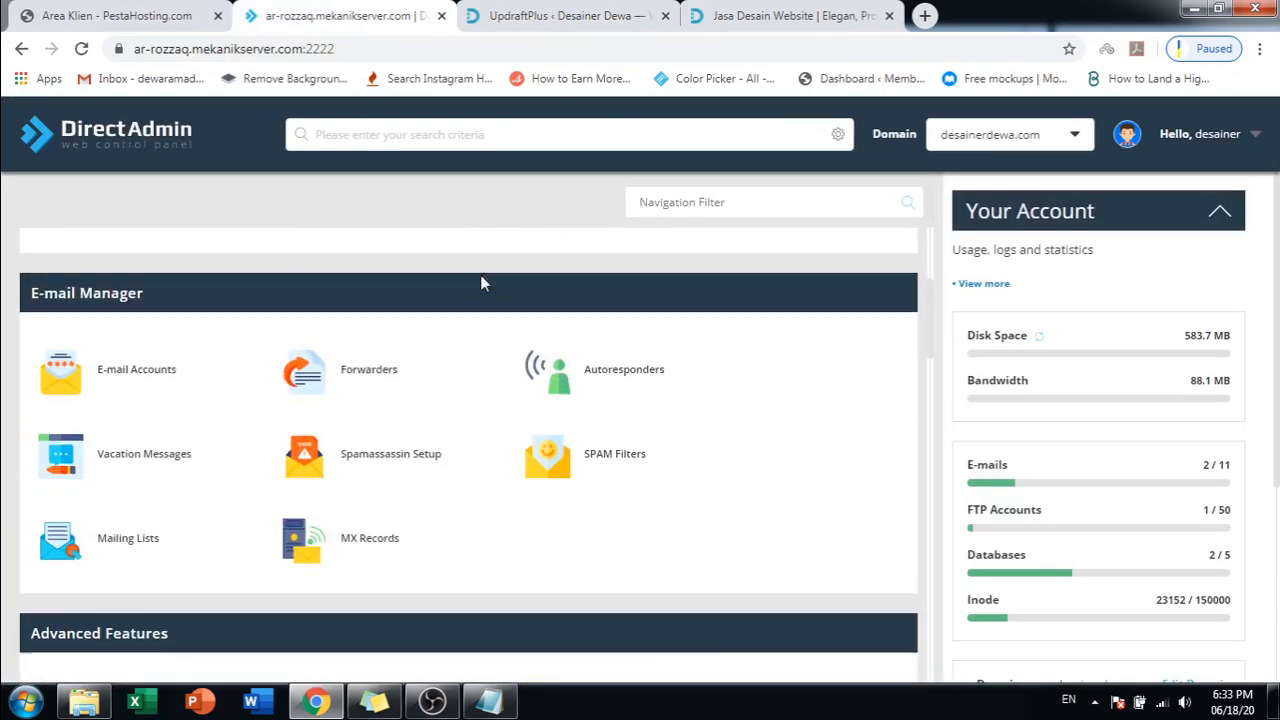
{"action": "scroll", "coordinate": [480, 284], "scroll_direction": "down", "scroll_amount": 12}
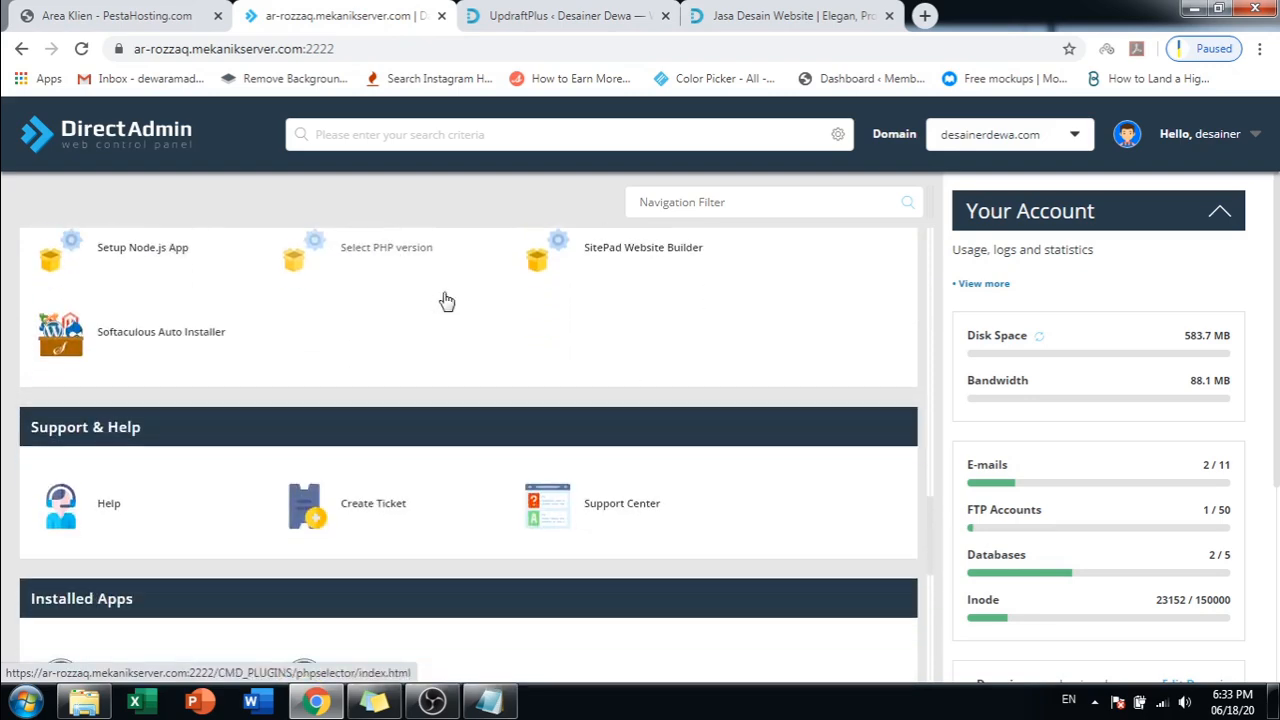
{"action": "scroll", "coordinate": [447, 301], "scroll_direction": "down", "scroll_amount": 2}
{"action": "left_click", "coordinate": [368, 510]}
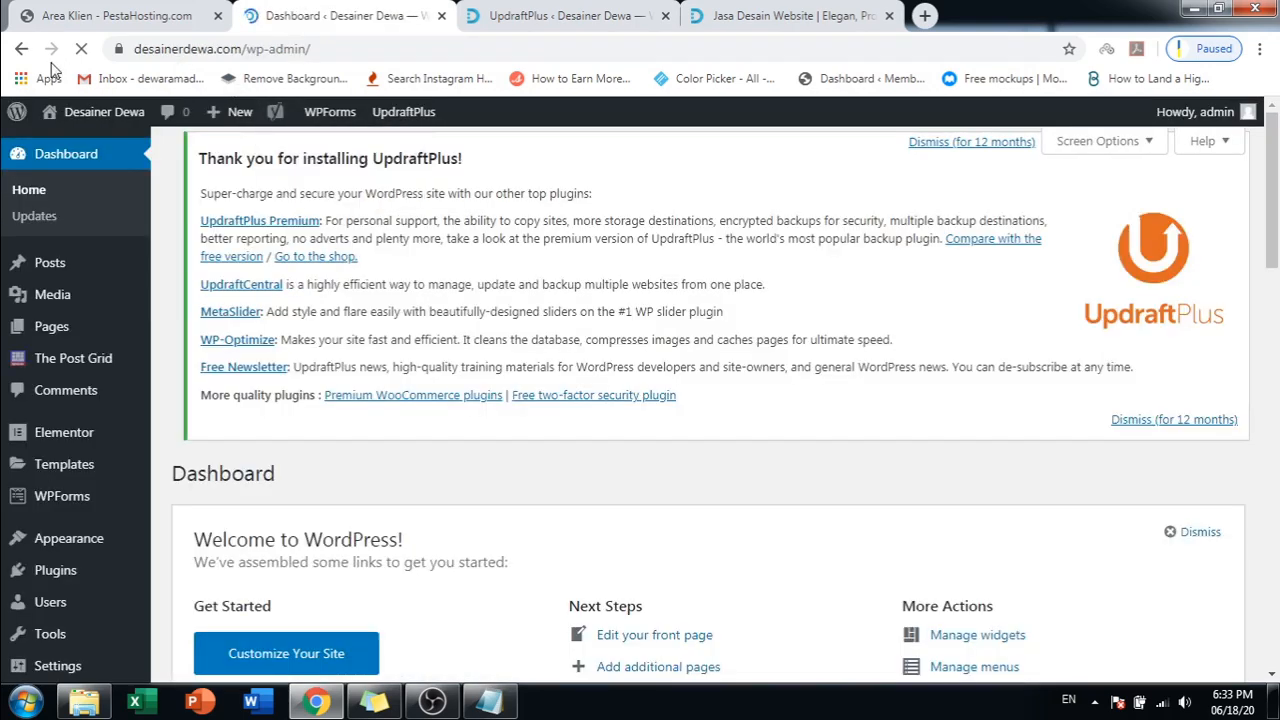
{"action": "left_click", "coordinate": [18, 50]}
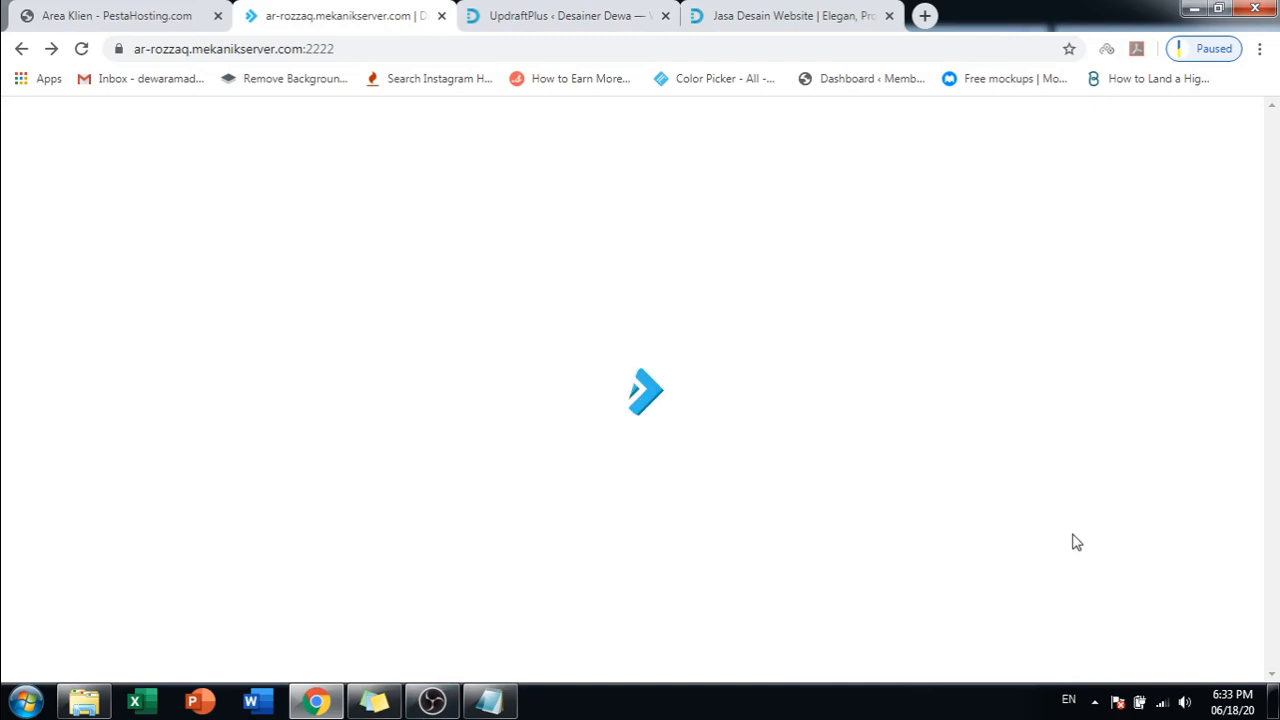
{"action": "left_click", "coordinate": [489, 700]}
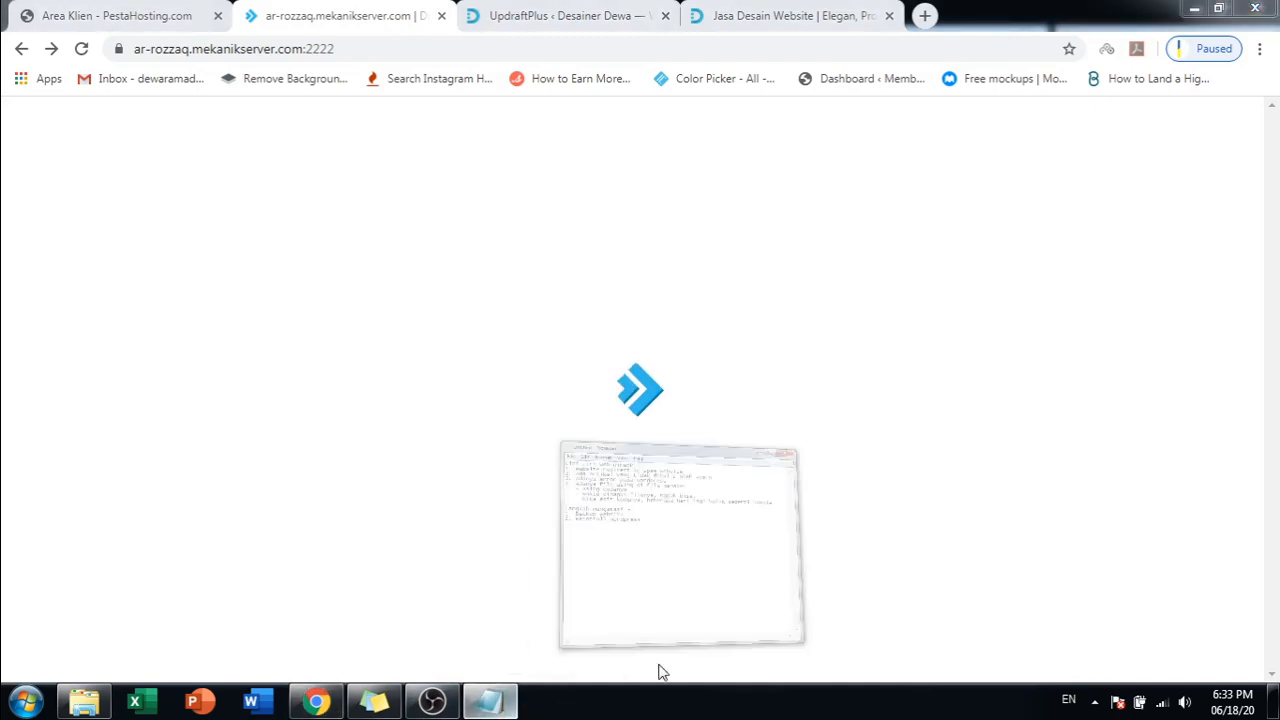
{"action": "left_click", "coordinate": [489, 700]}
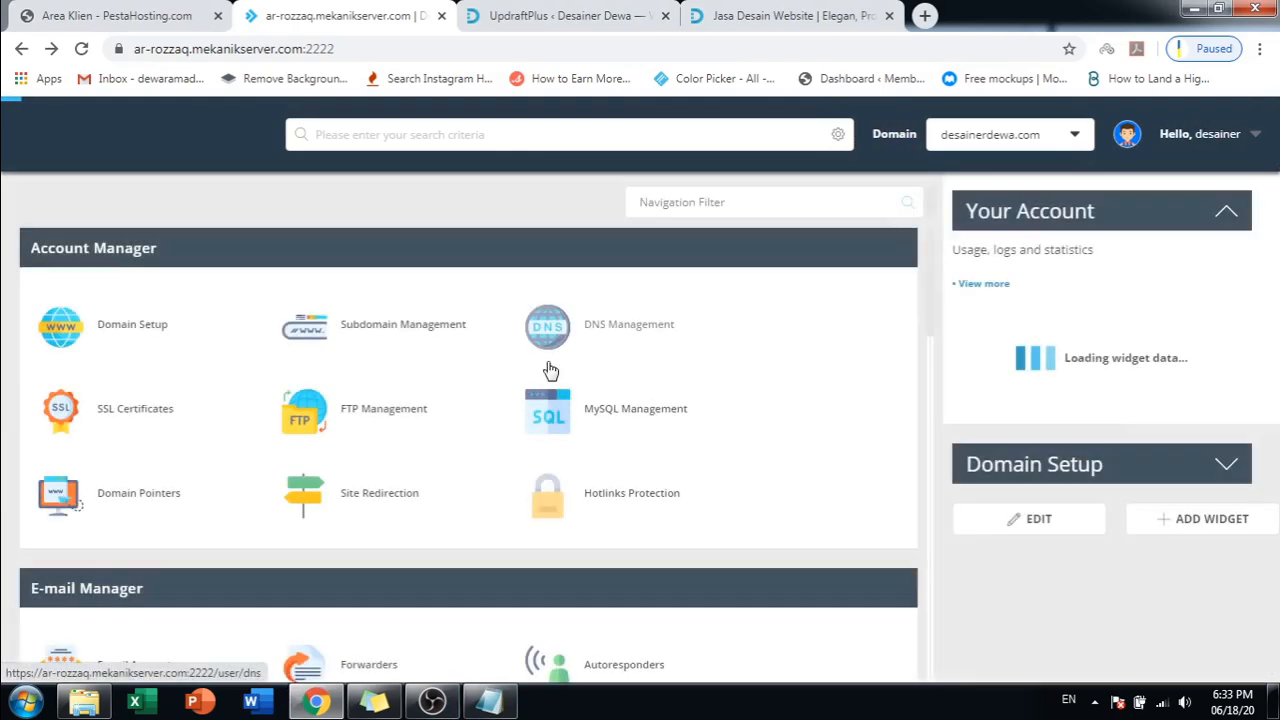
- Open the WordPress page of the Softaculous Apps Installer from the DirectAdmin dashboard
{"action": "scroll", "coordinate": [549, 366], "scroll_direction": "down", "scroll_amount": 10}
{"action": "scroll", "coordinate": [465, 455], "scroll_direction": "down", "scroll_amount": 12}
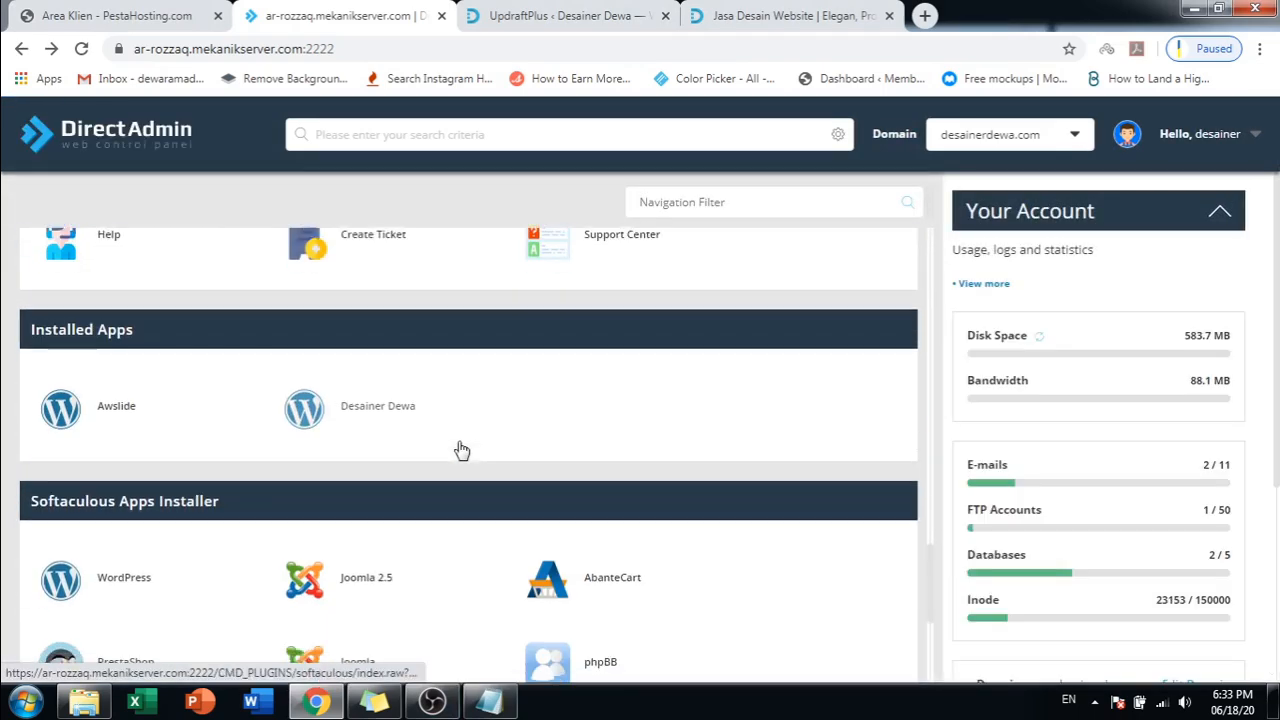
{"action": "scroll", "coordinate": [111, 317], "scroll_direction": "up", "scroll_amount": 1}
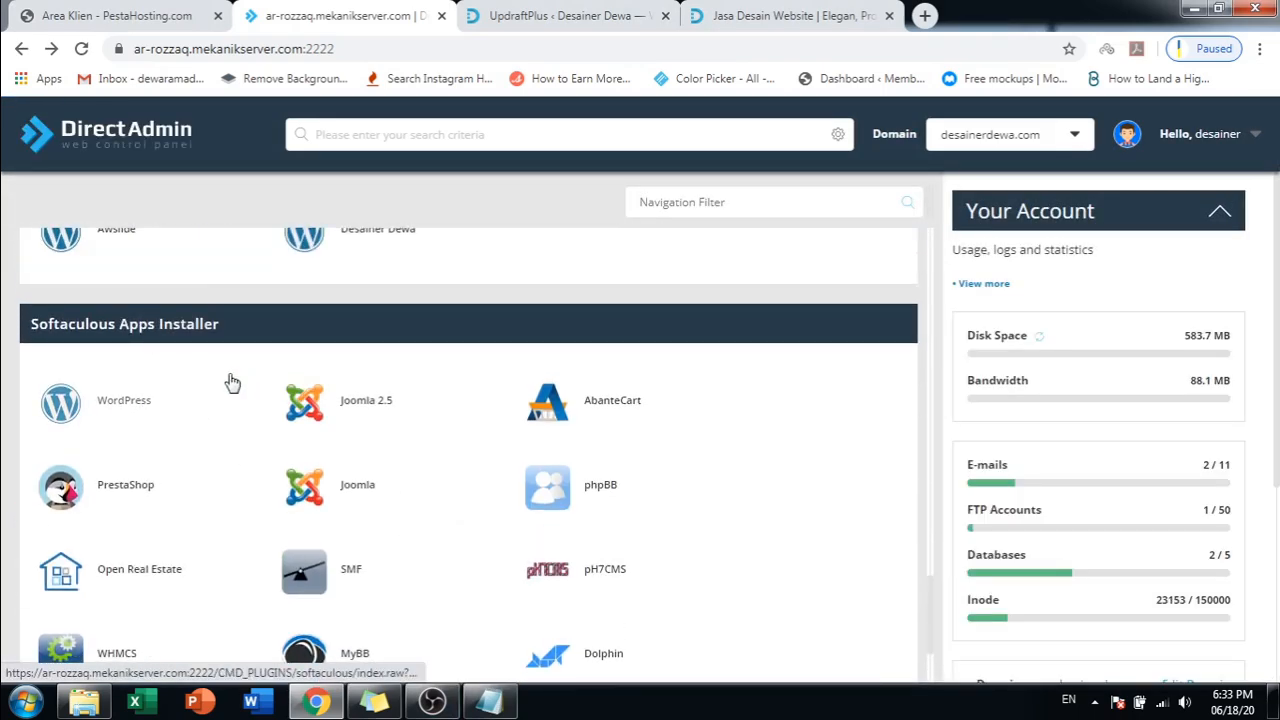
{"action": "scroll", "coordinate": [928, 600], "scroll_direction": "down", "scroll_amount": 1}
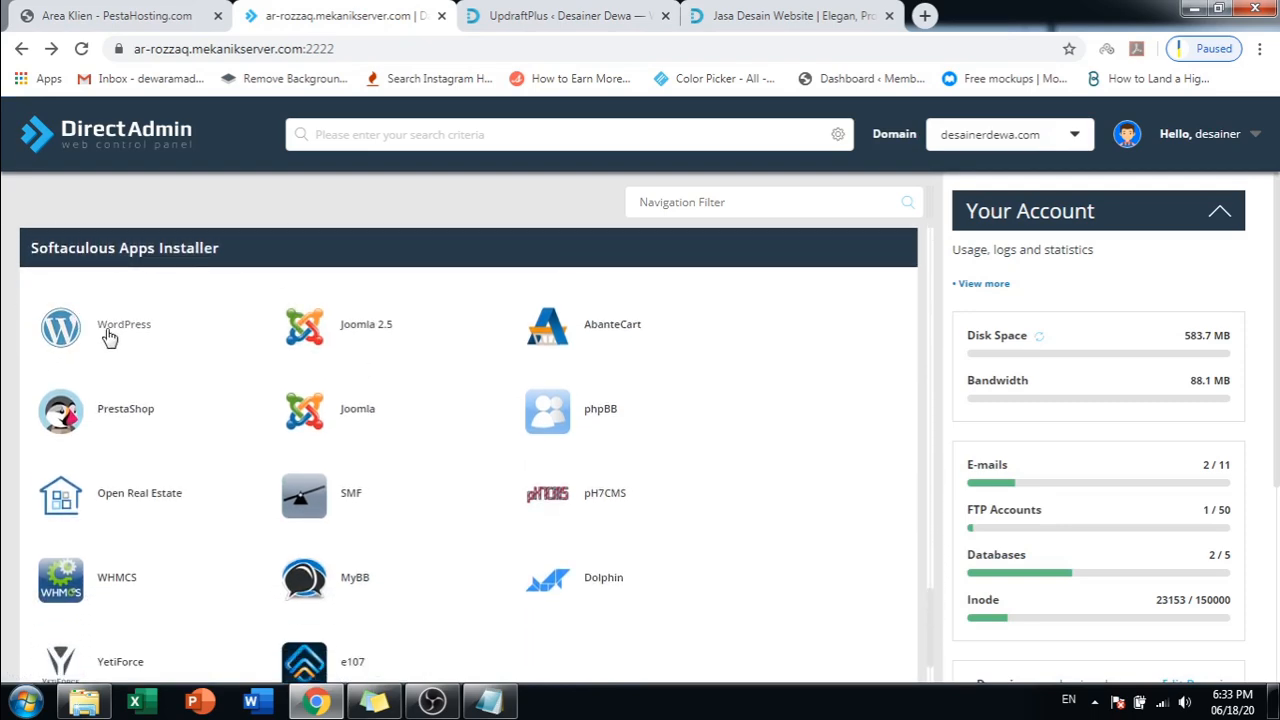
{"action": "left_click", "coordinate": [110, 338]}
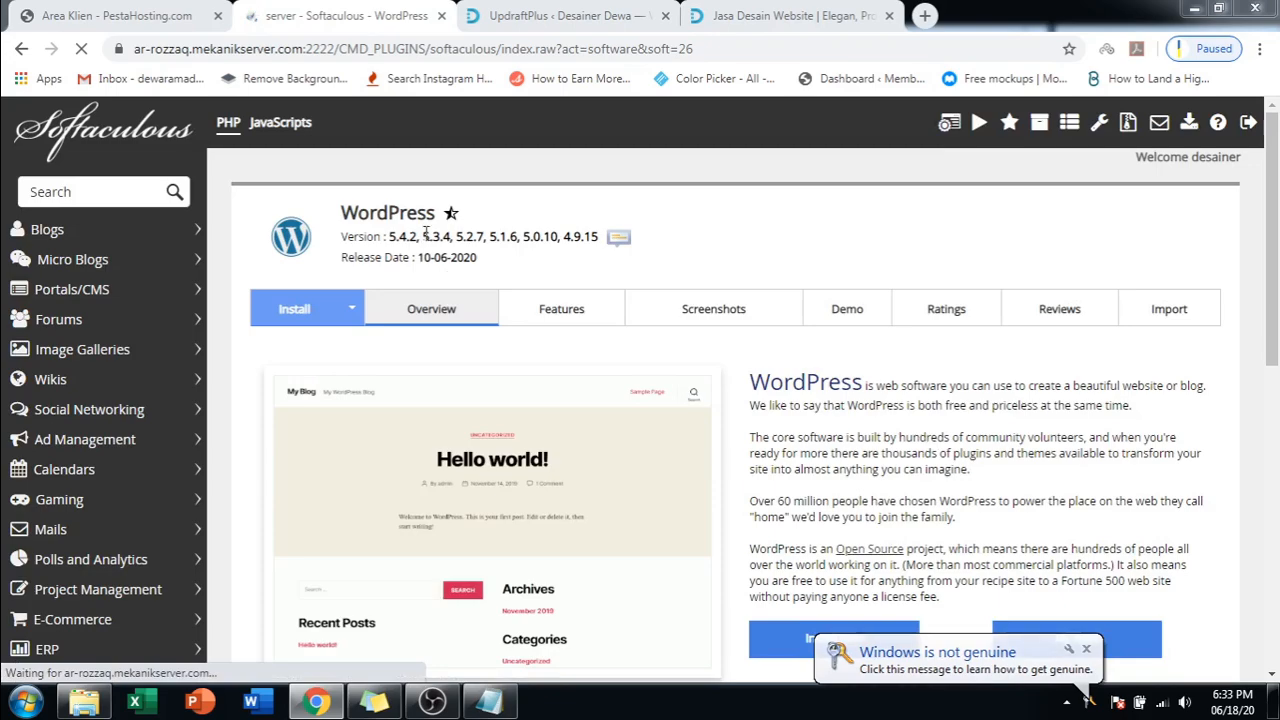
- Examine the current WordPress installations and the remove option for desainerdewa.com without applying it
{"action": "scroll", "coordinate": [1276, 365], "scroll_direction": "down", "scroll_amount": 3}
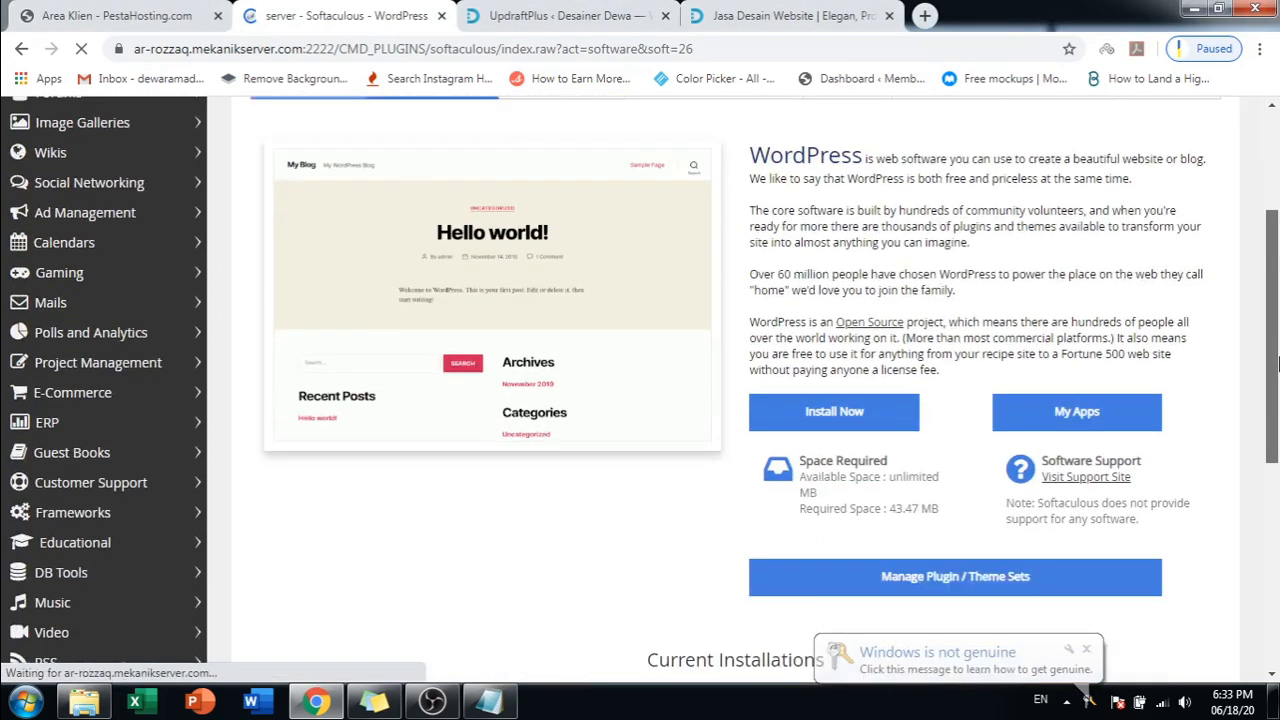
{"action": "scroll", "coordinate": [1276, 365], "scroll_direction": "down", "scroll_amount": 2}
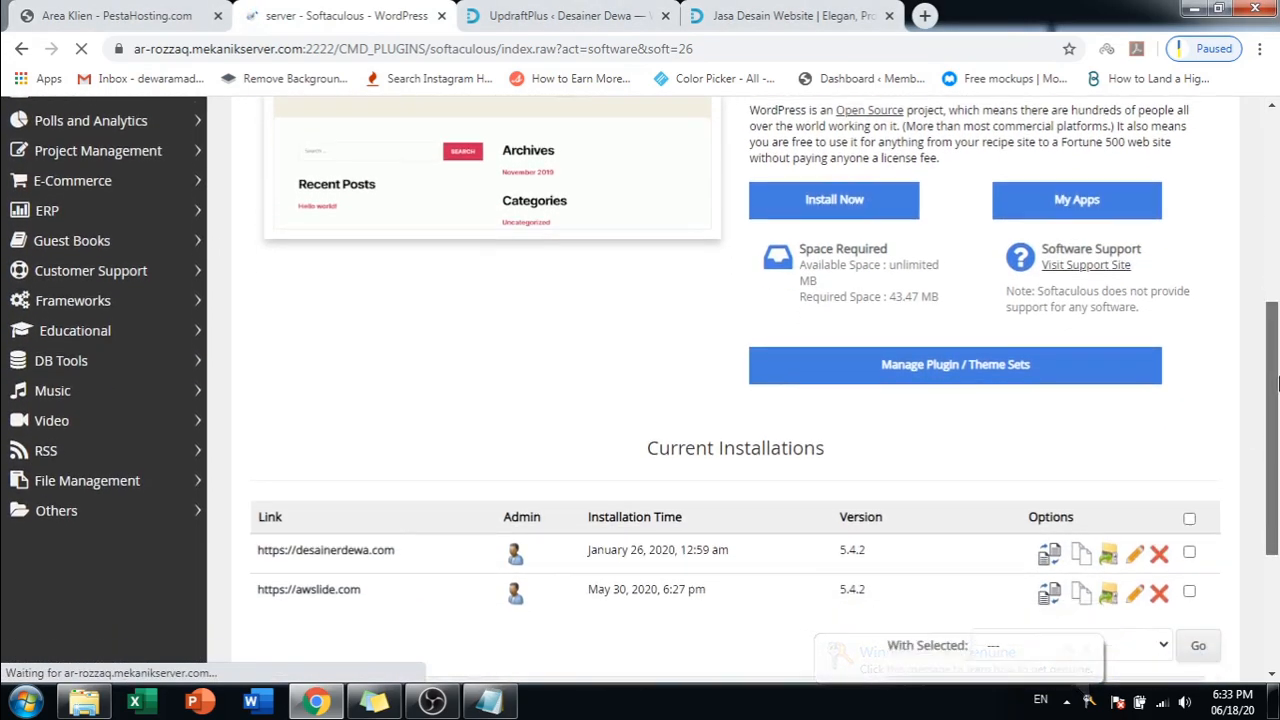
{"action": "scroll", "coordinate": [1276, 383], "scroll_direction": "up", "scroll_amount": 1}
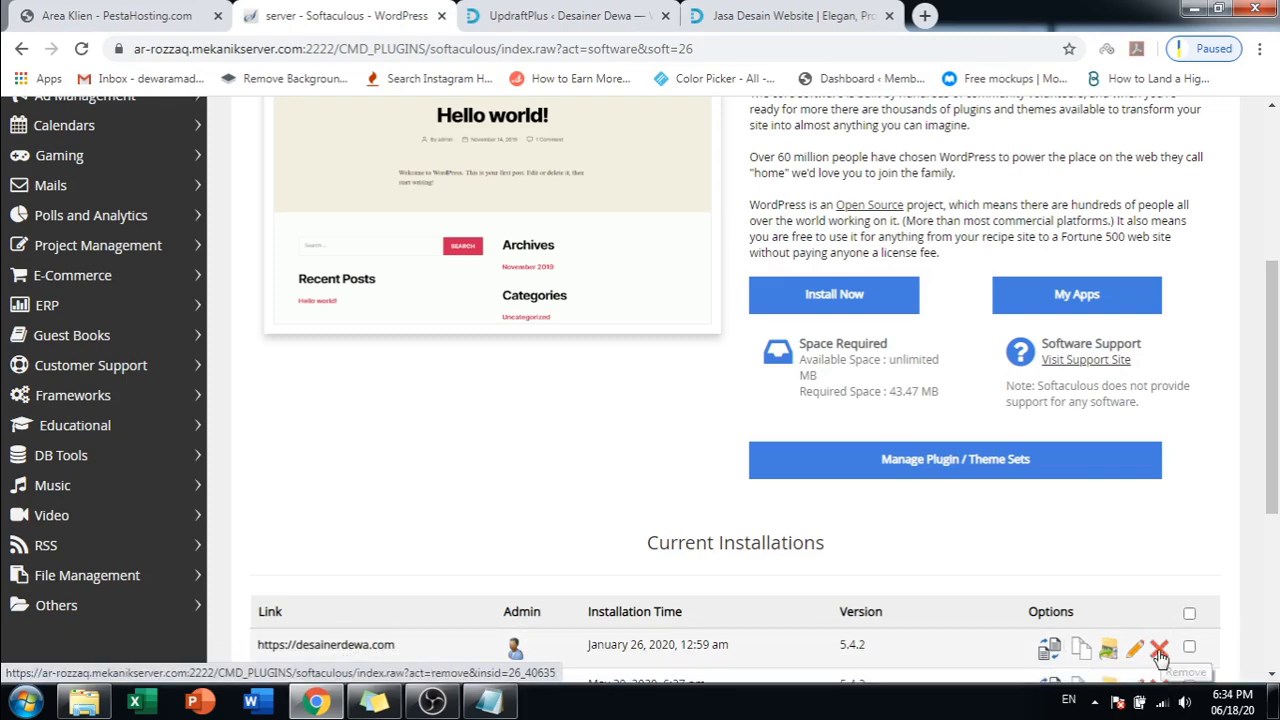
{"action": "left_click_drag", "start_coordinate": [1277, 422], "coordinate": [1277, 421]}
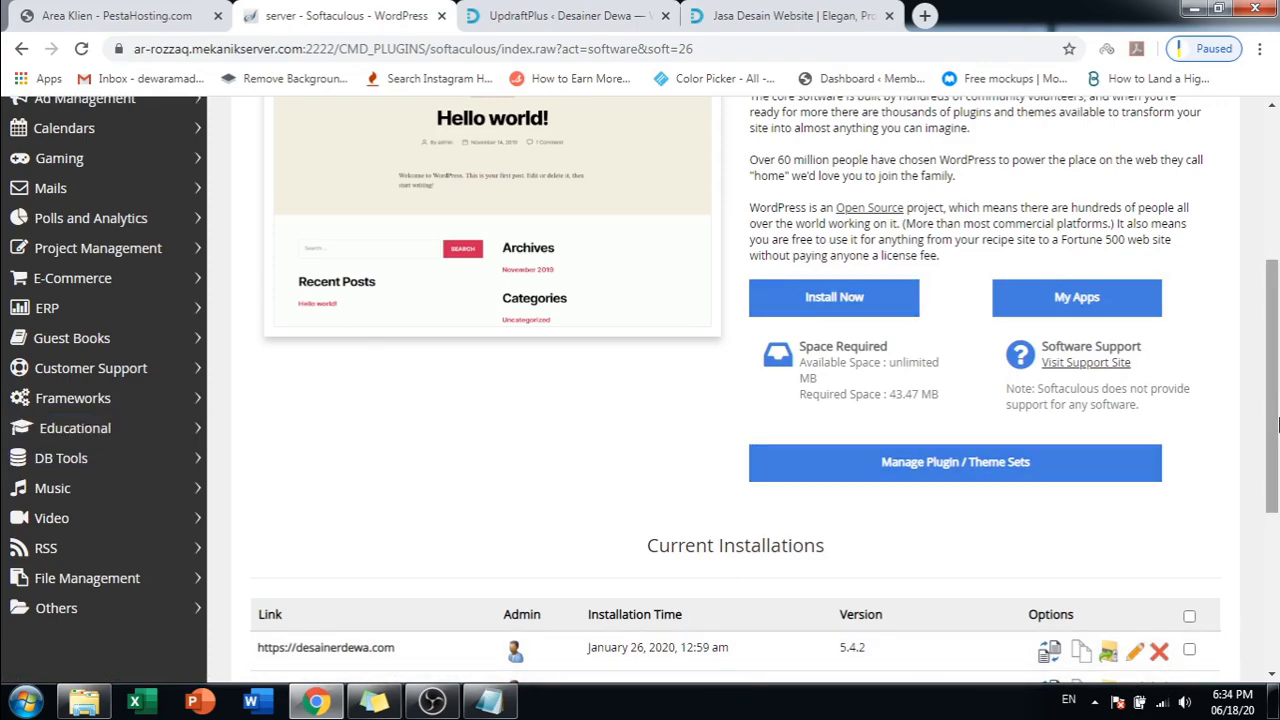
- Open the WordPress installation form, choose desainerdewa.com as the installation domain, and leave the directory empty
{"action": "scroll", "coordinate": [1164, 306], "scroll_direction": "up", "scroll_amount": 3}
{"action": "scroll", "coordinate": [1164, 306], "scroll_direction": "down", "scroll_amount": 2}
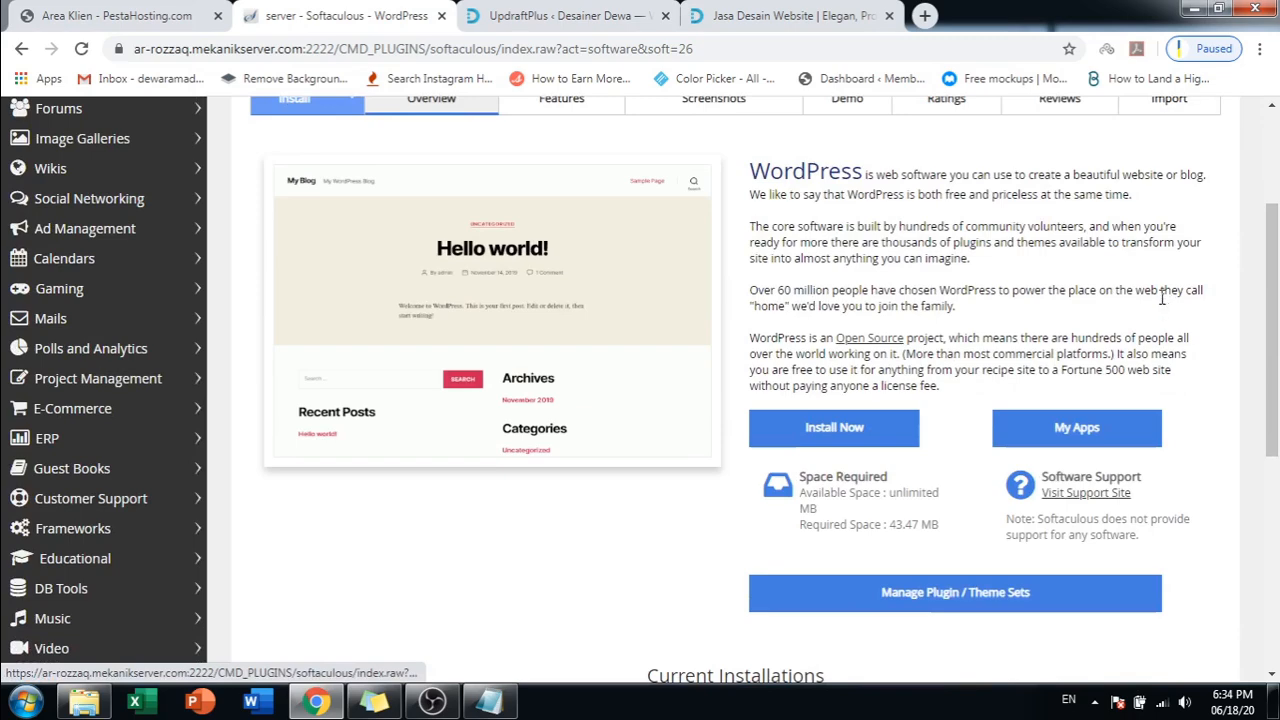
{"action": "left_click", "coordinate": [845, 430]}
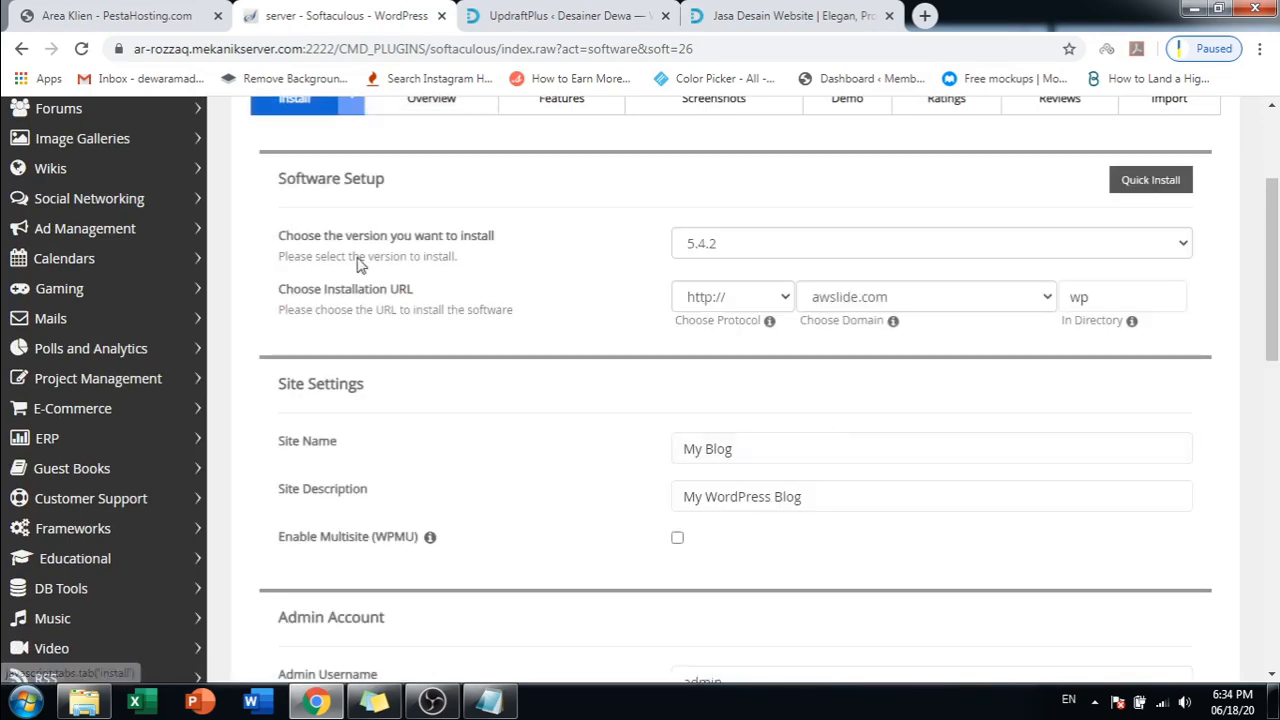
{"action": "left_click", "coordinate": [966, 300]}
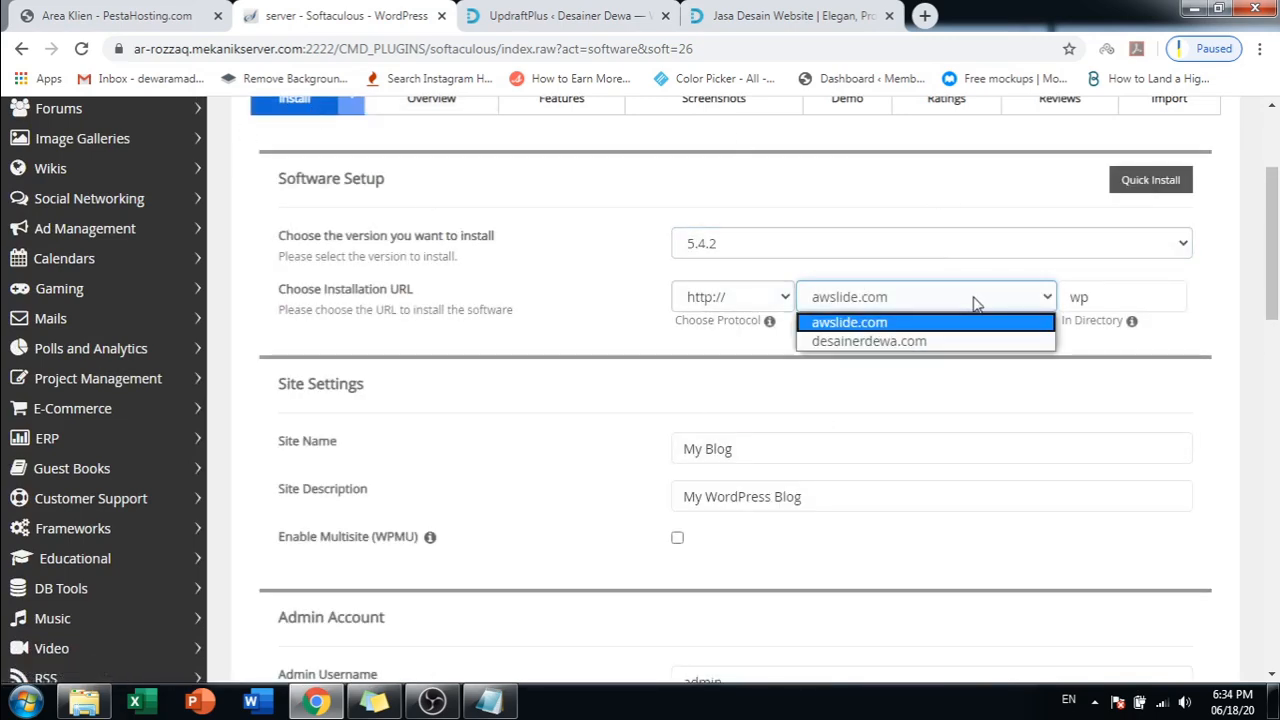
{"action": "left_click", "coordinate": [915, 343]}
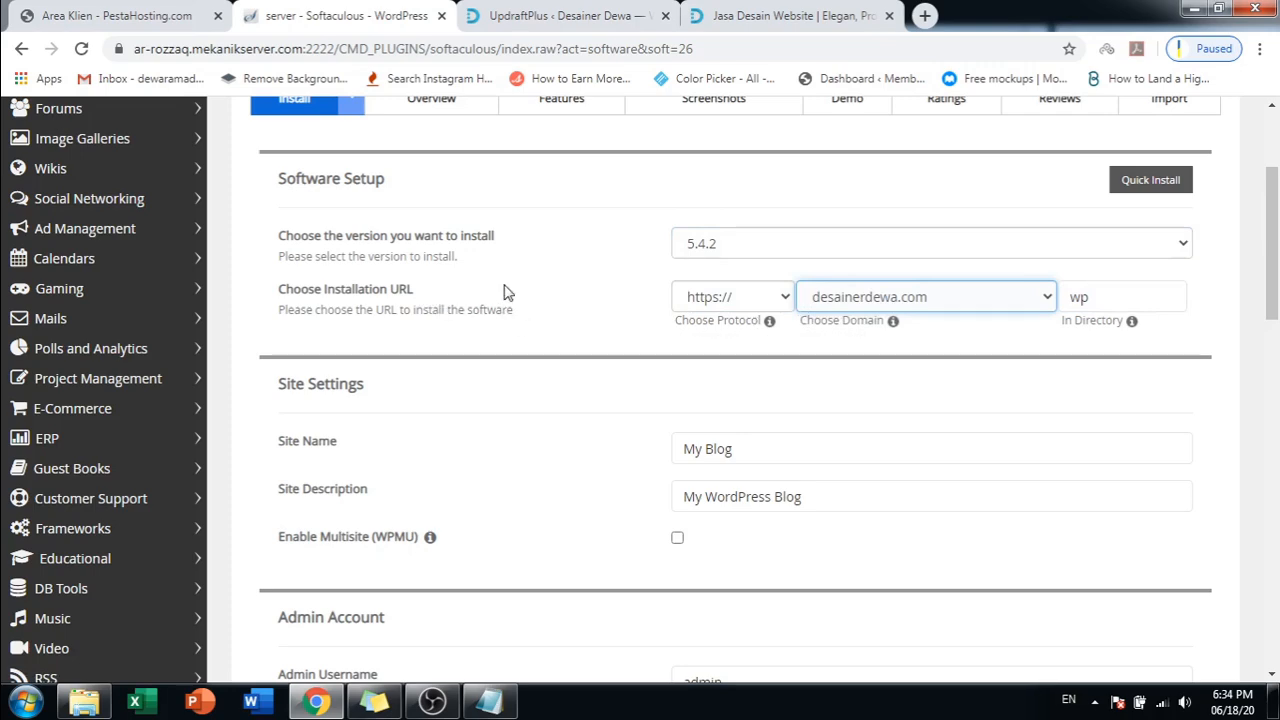
{"action": "double_click", "coordinate": [1084, 297]}
{"action": "key", "text": "BackSpace"}
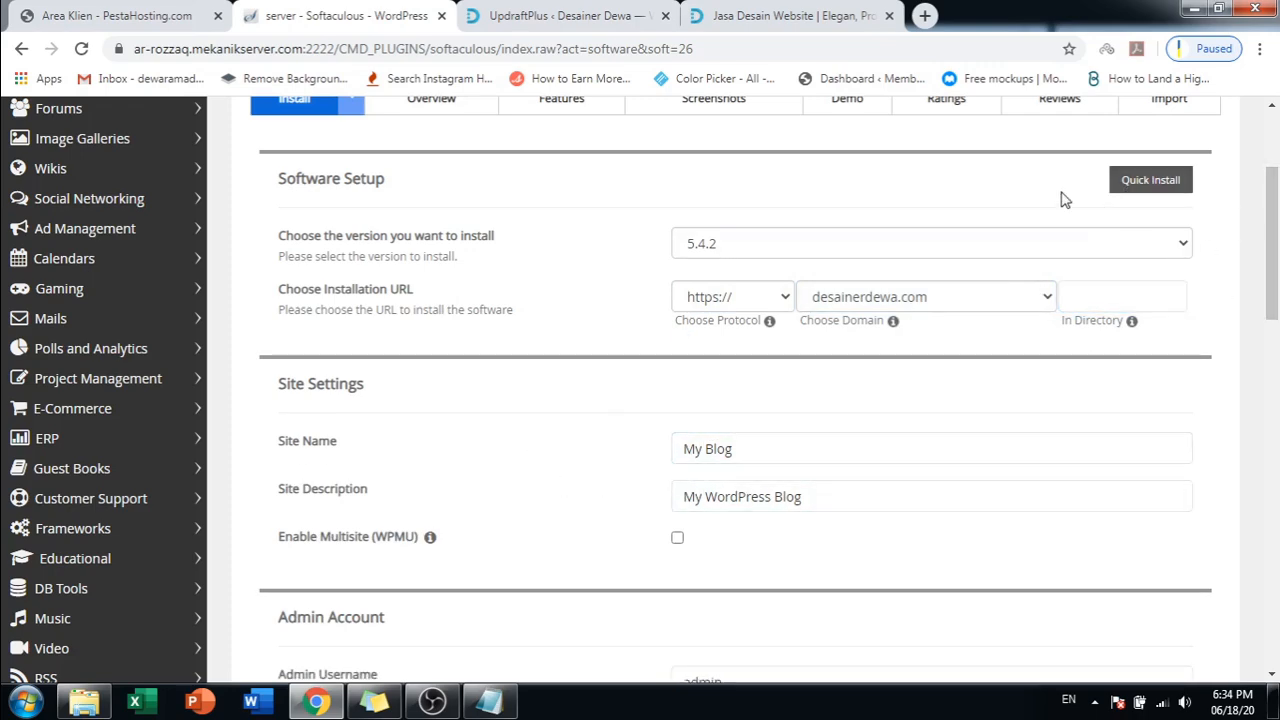
- Review the rest of the WordPress installation form without submitting it, and return to the UpdraftPlus backup page
{"action": "left_click_drag", "start_coordinate": [1274, 240], "coordinate": [1276, 625]}
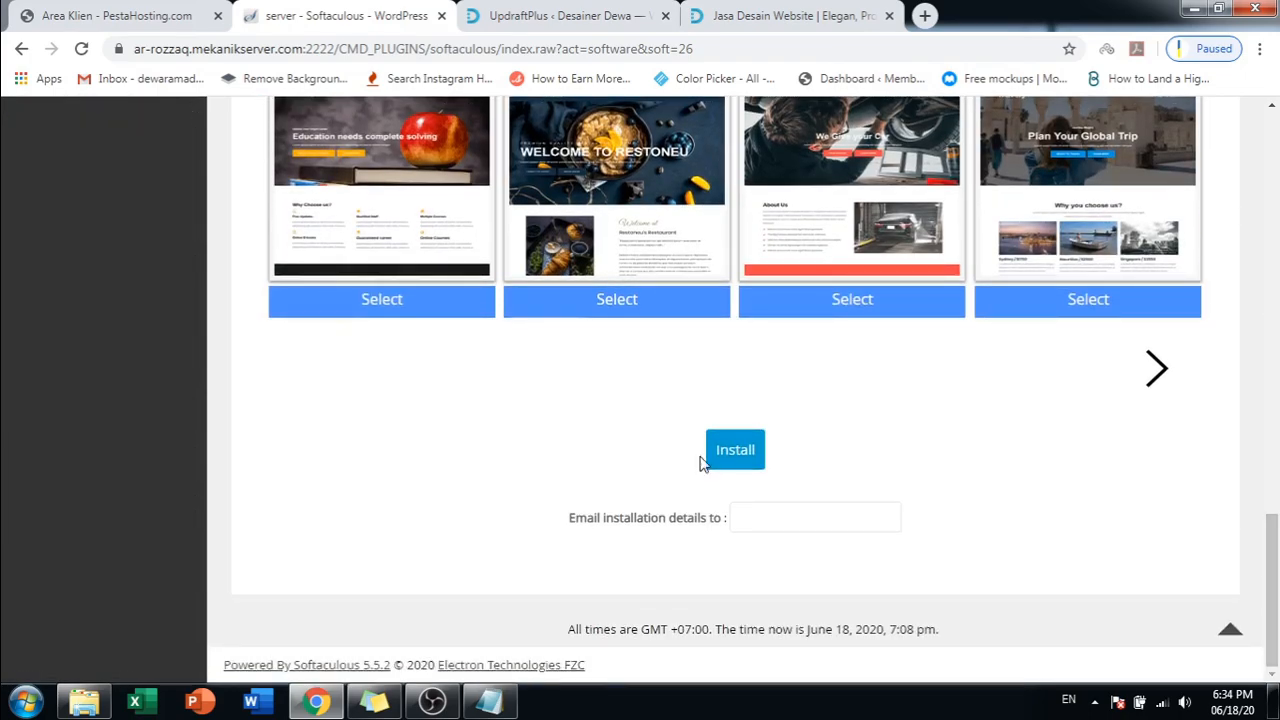
{"action": "scroll", "coordinate": [1093, 333], "scroll_direction": "up", "scroll_amount": 7}
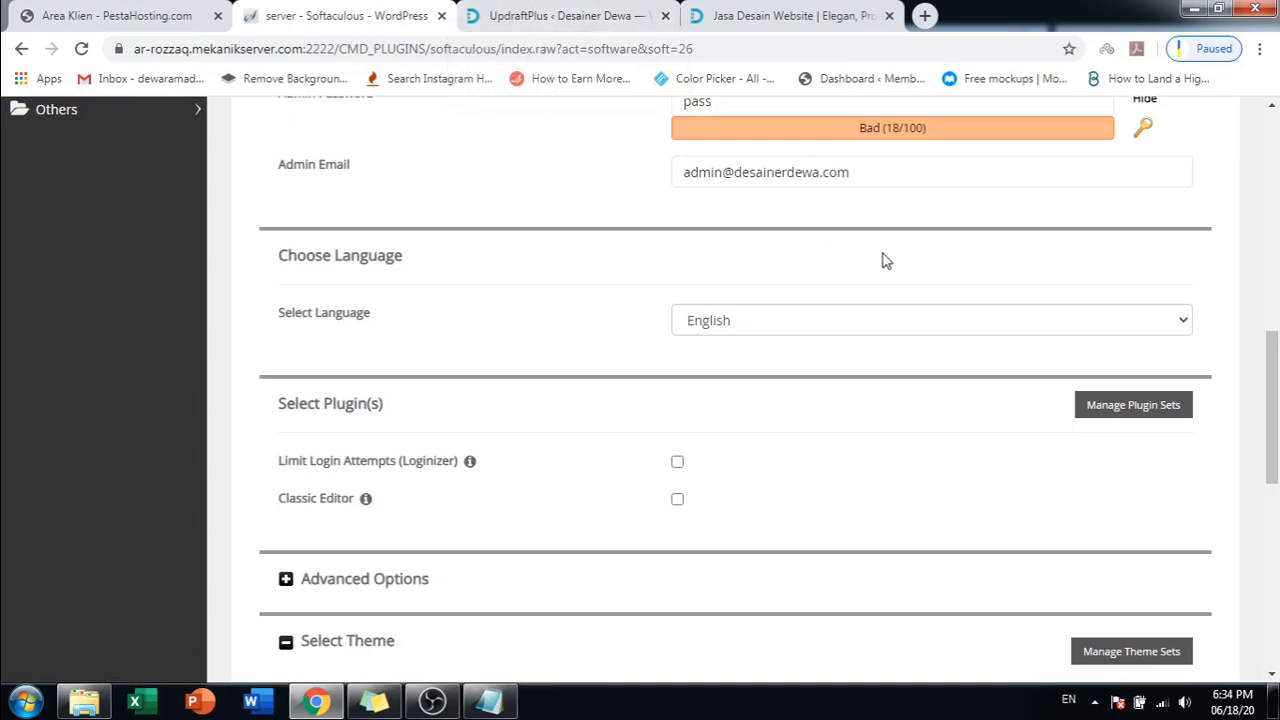
{"action": "scroll", "coordinate": [883, 260], "scroll_direction": "up", "scroll_amount": 7}
{"action": "left_click", "coordinate": [566, 10]}
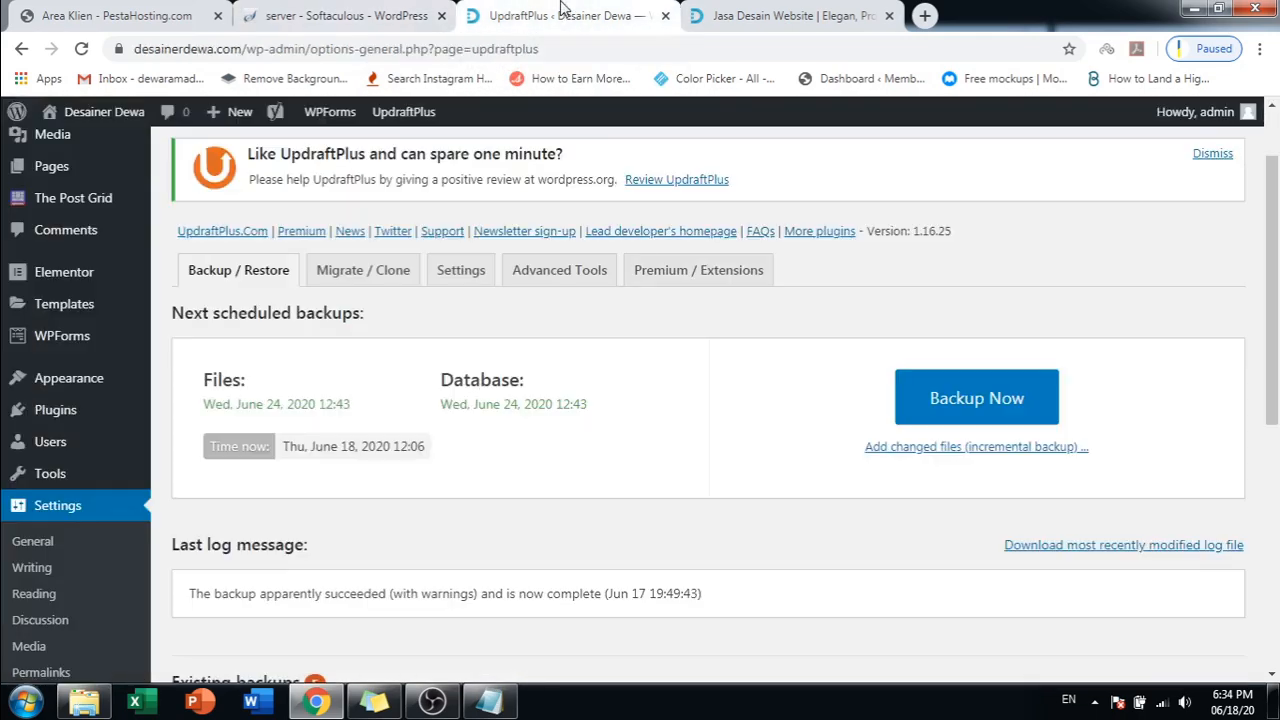
{"action": "scroll", "coordinate": [300, 190], "scroll_direction": "up", "scroll_amount": 1}
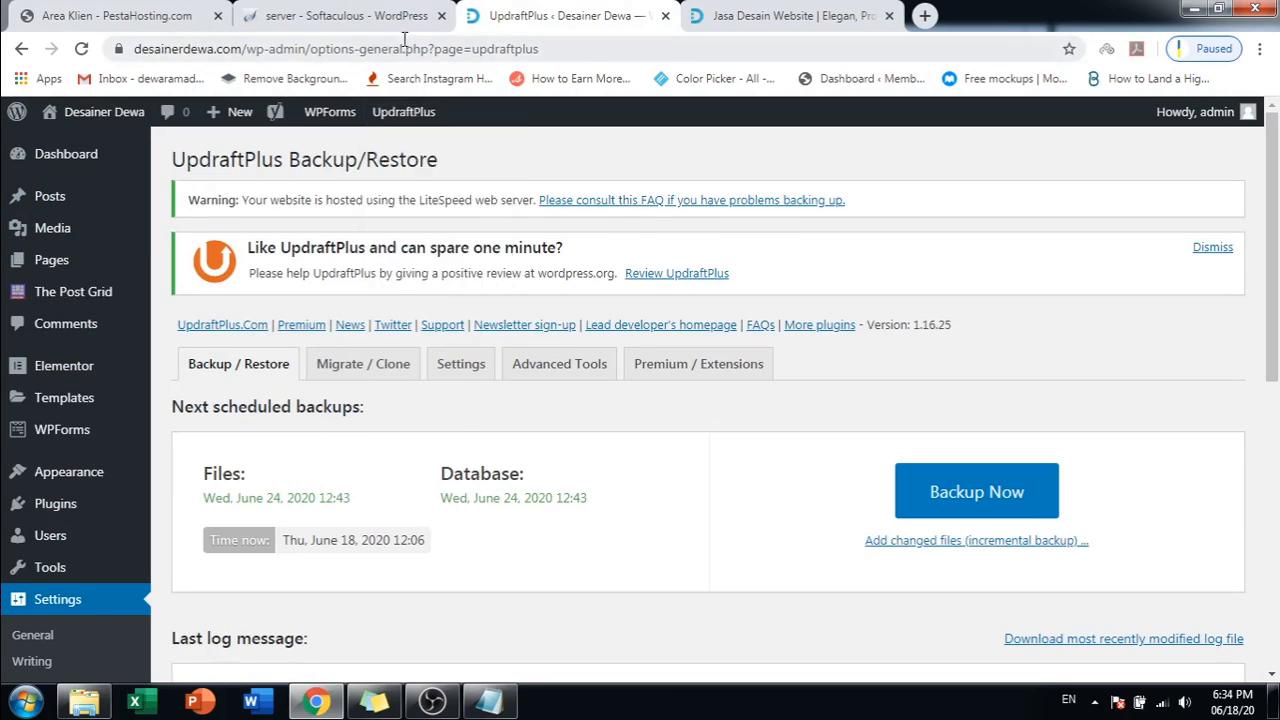
- Add "3. Add plugin wordfence" under "Langkah mengatasi =" in Notepad, and switch back to the browser
{"action": "left_click", "coordinate": [489, 701]}
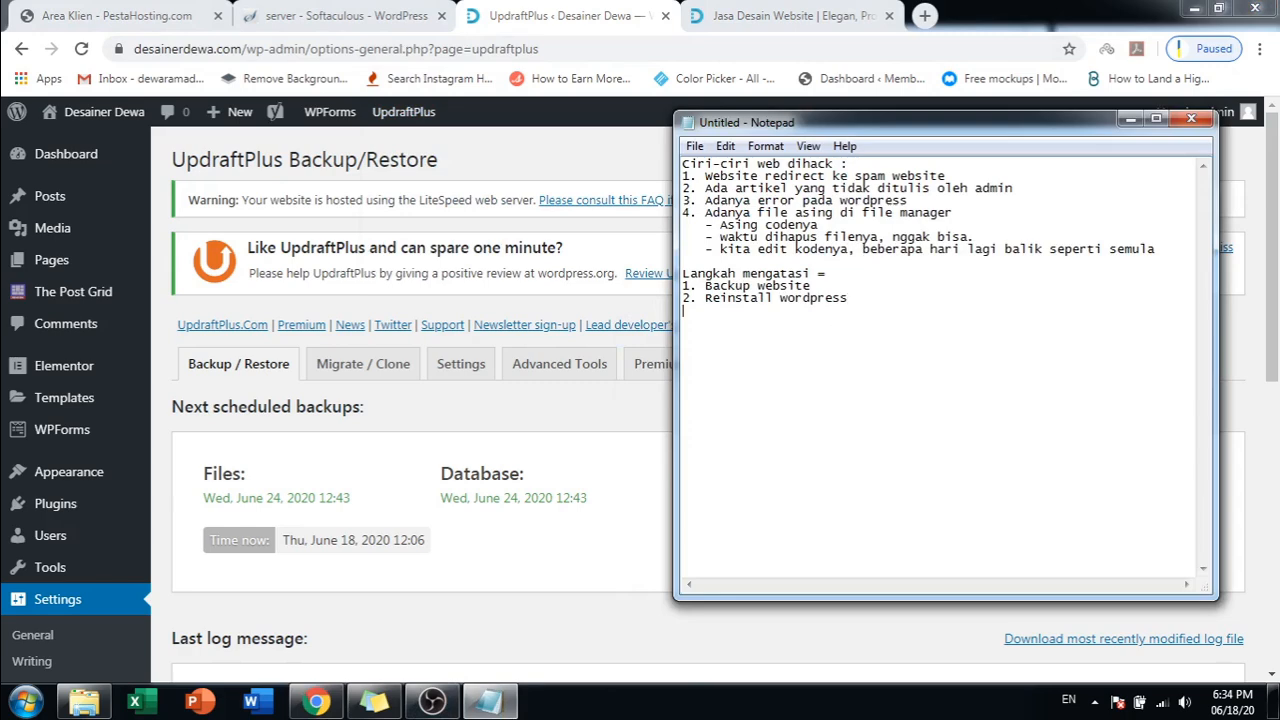
{"action": "key", "text": "Return"}
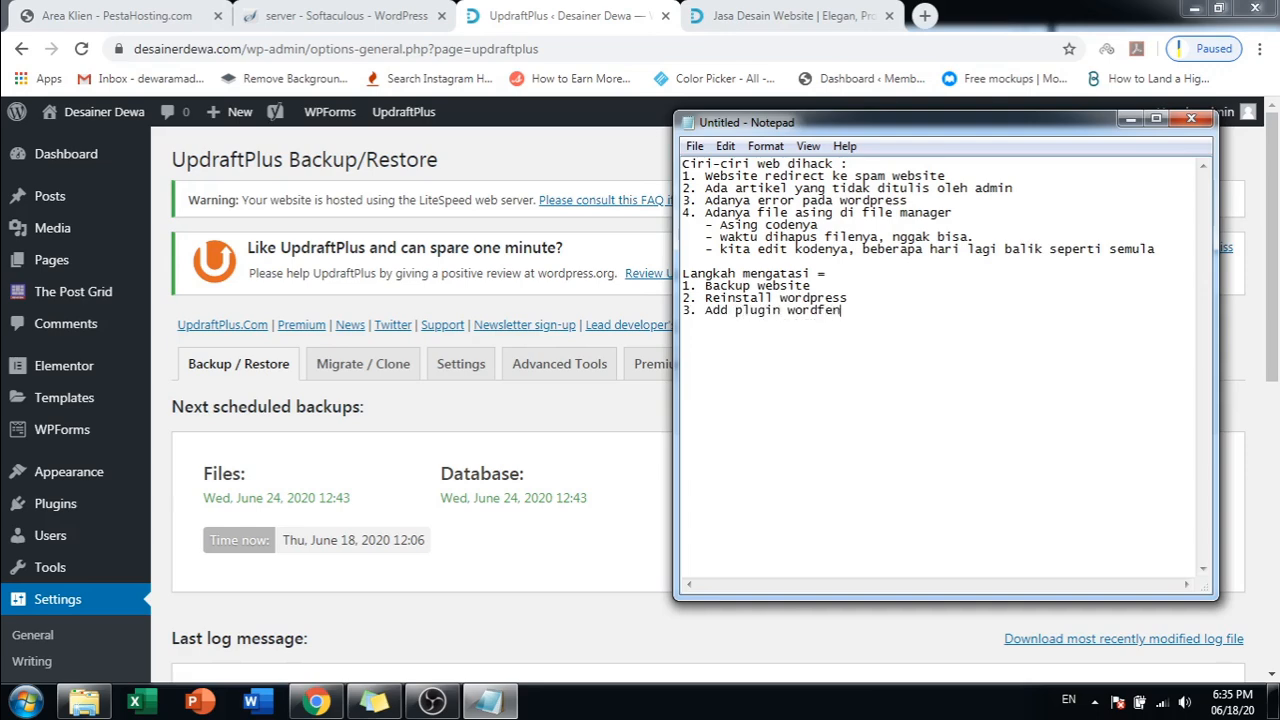
{"action": "type", "text": "ce"}
{"action": "left_click", "coordinate": [480, 408]}
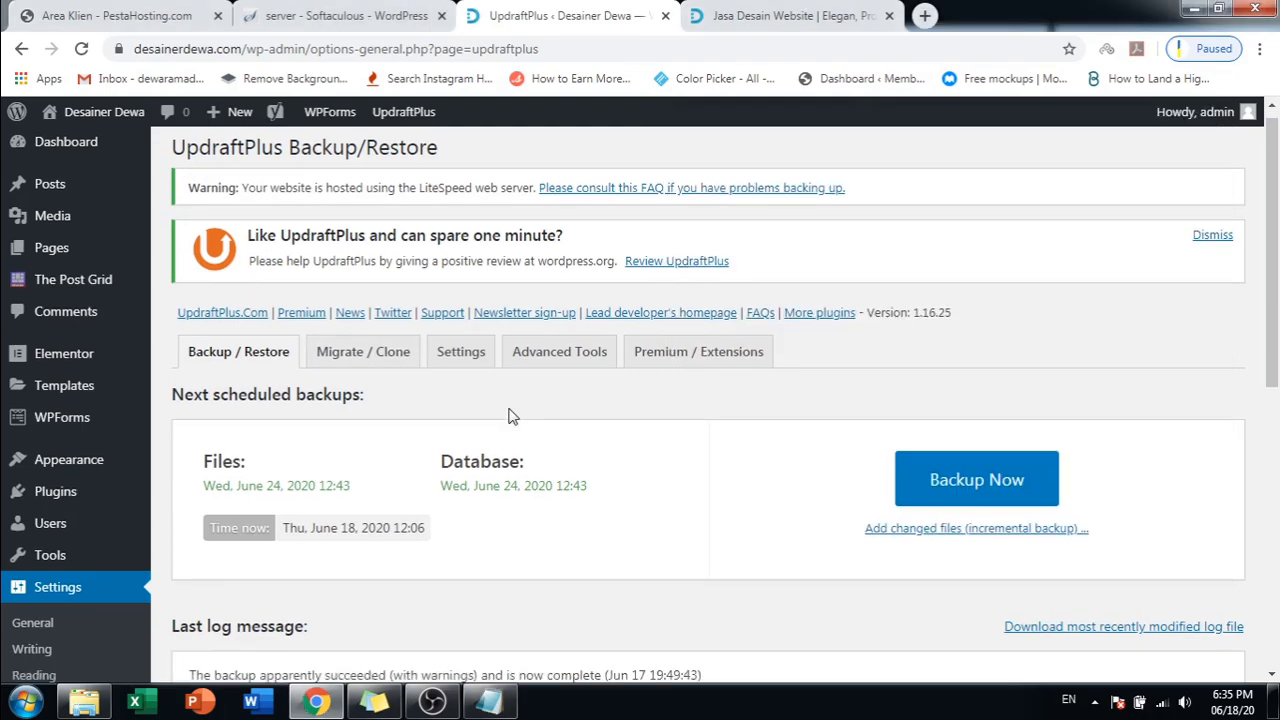
- Open the page for adding new plugins in the Desainer Dewa WordPress admin
{"action": "scroll", "coordinate": [480, 410], "scroll_direction": "down", "scroll_amount": 4}
{"action": "mouse_move", "coordinate": [88, 633]}
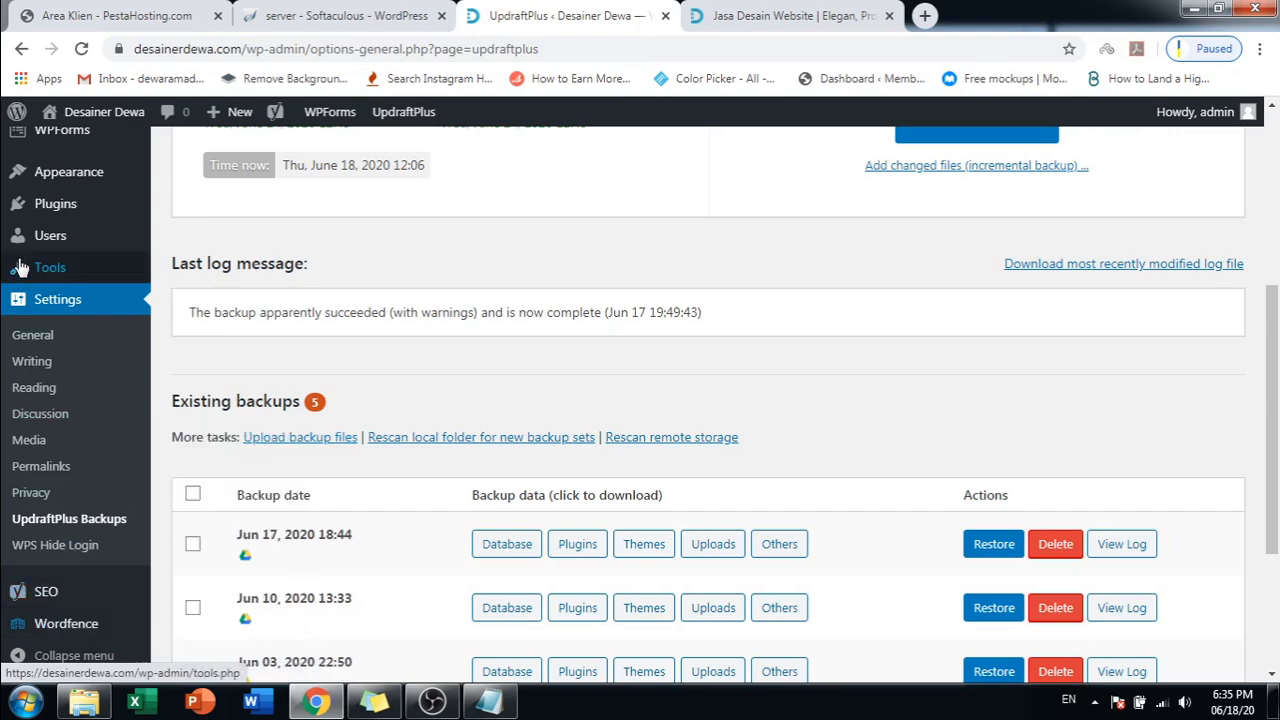
{"action": "mouse_move", "coordinate": [50, 270]}
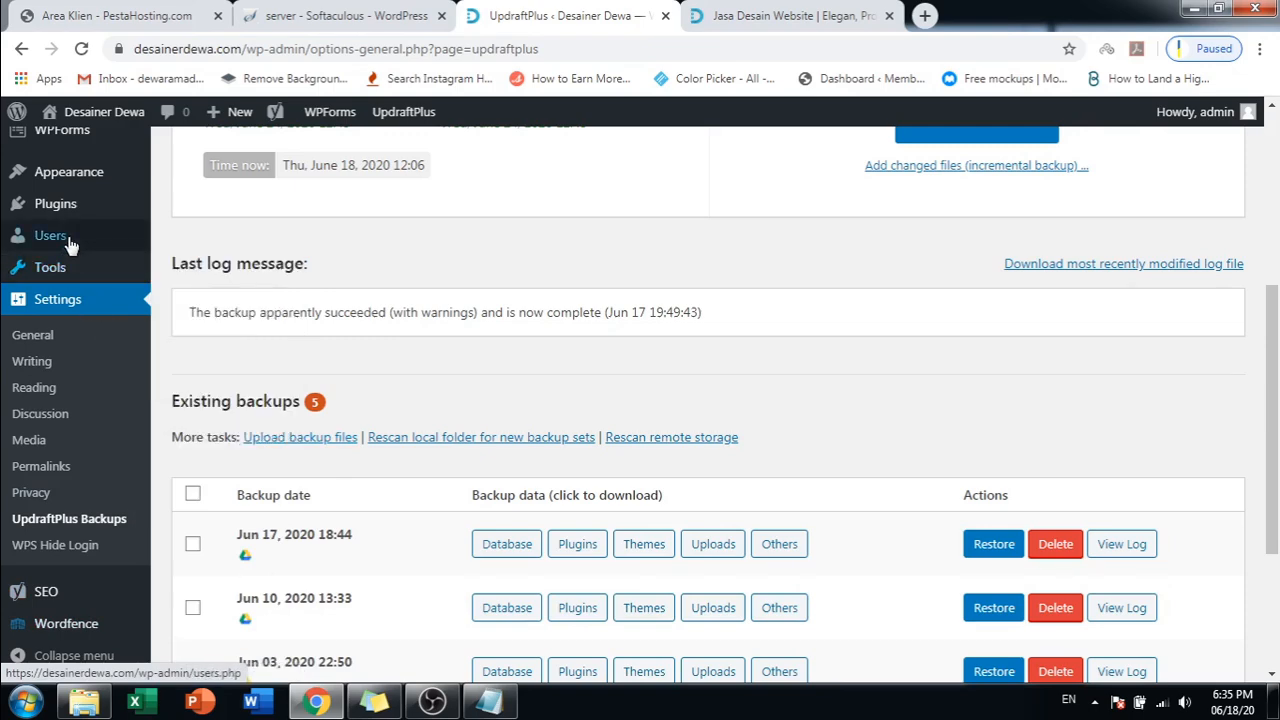
{"action": "mouse_move", "coordinate": [68, 205]}
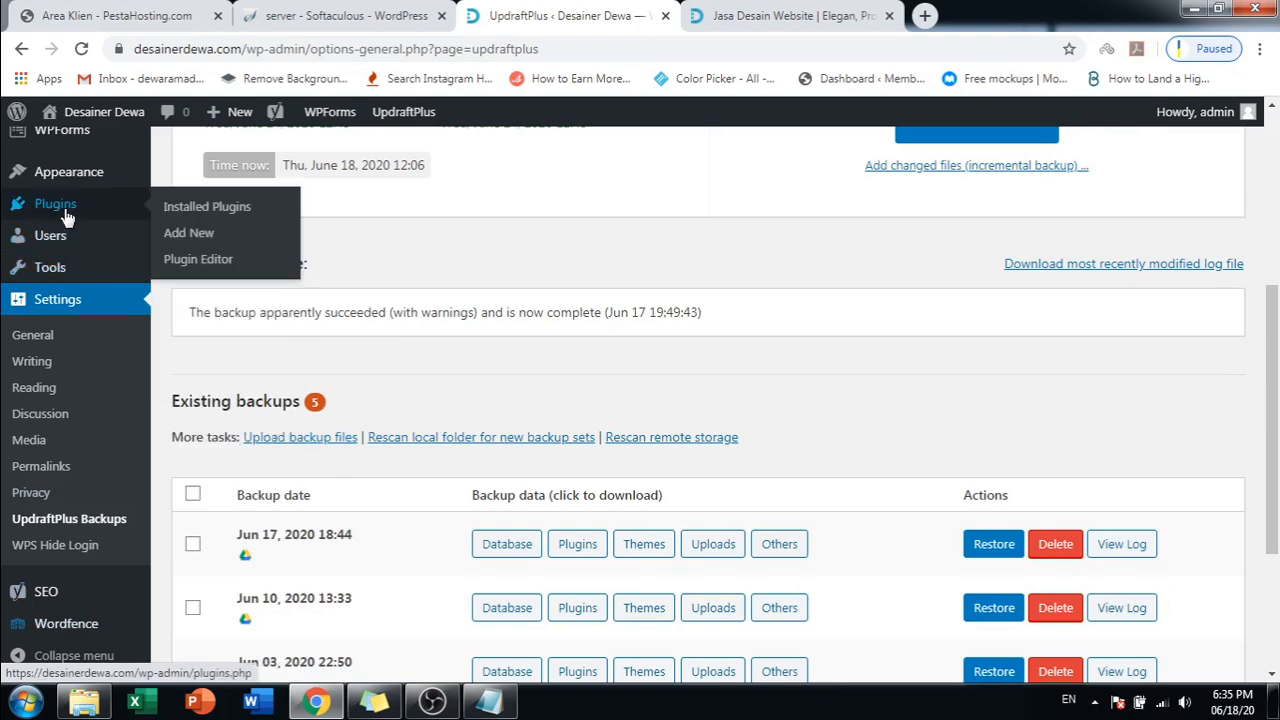
{"action": "left_click", "coordinate": [188, 234]}
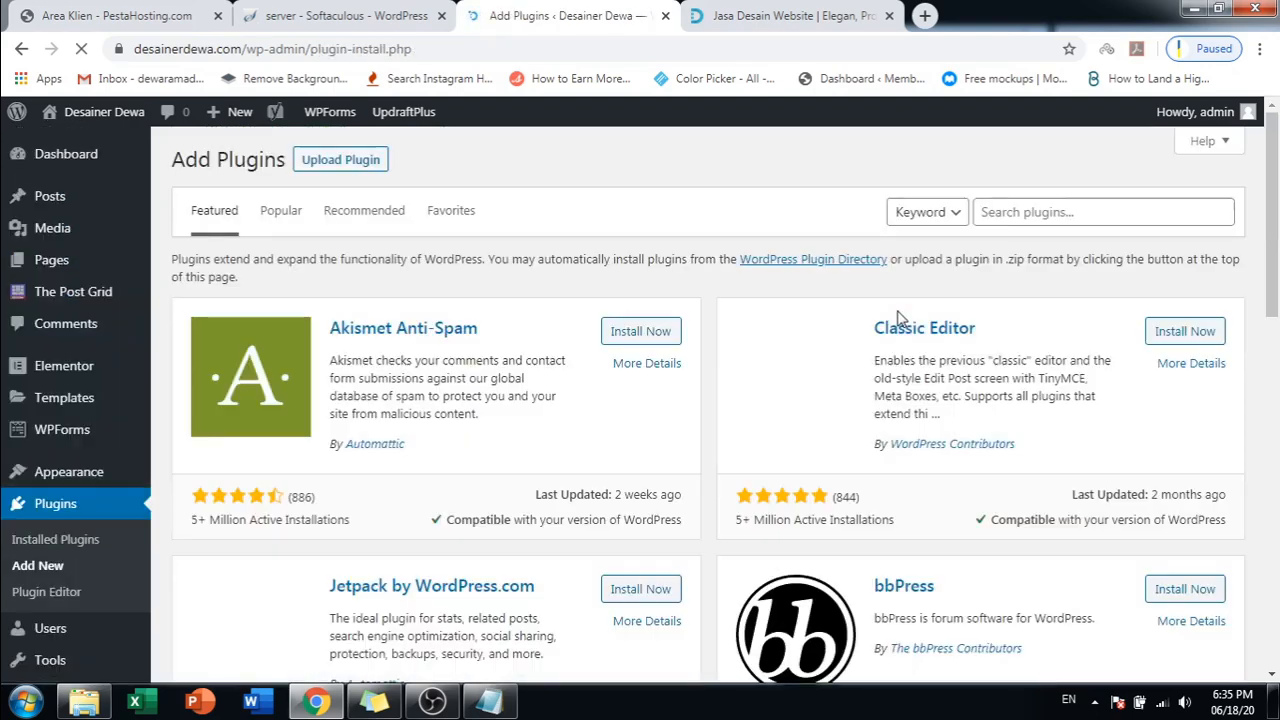
- Search the plugin directory for "wordfence" and look through the matching plugins
{"action": "left_click", "coordinate": [1036, 213]}
{"action": "type", "text": "word"}
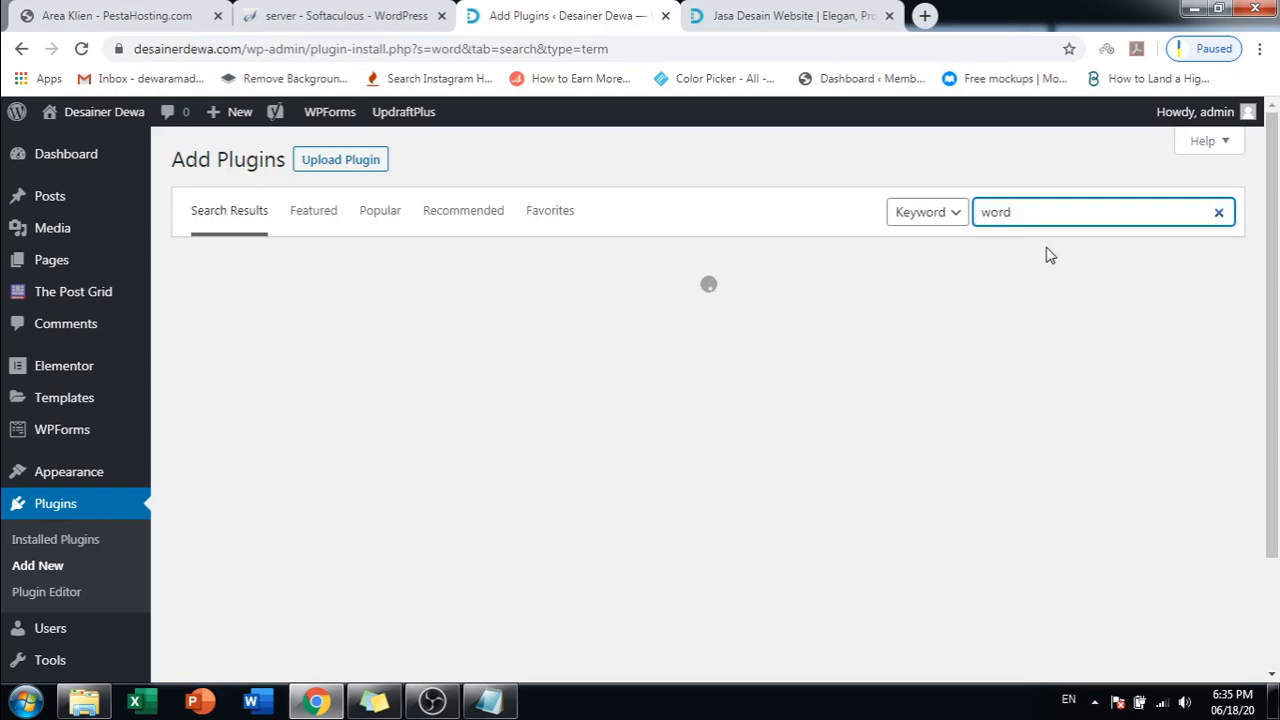
{"action": "left_click", "coordinate": [1054, 213]}
{"action": "left_click", "coordinate": [1054, 256]}
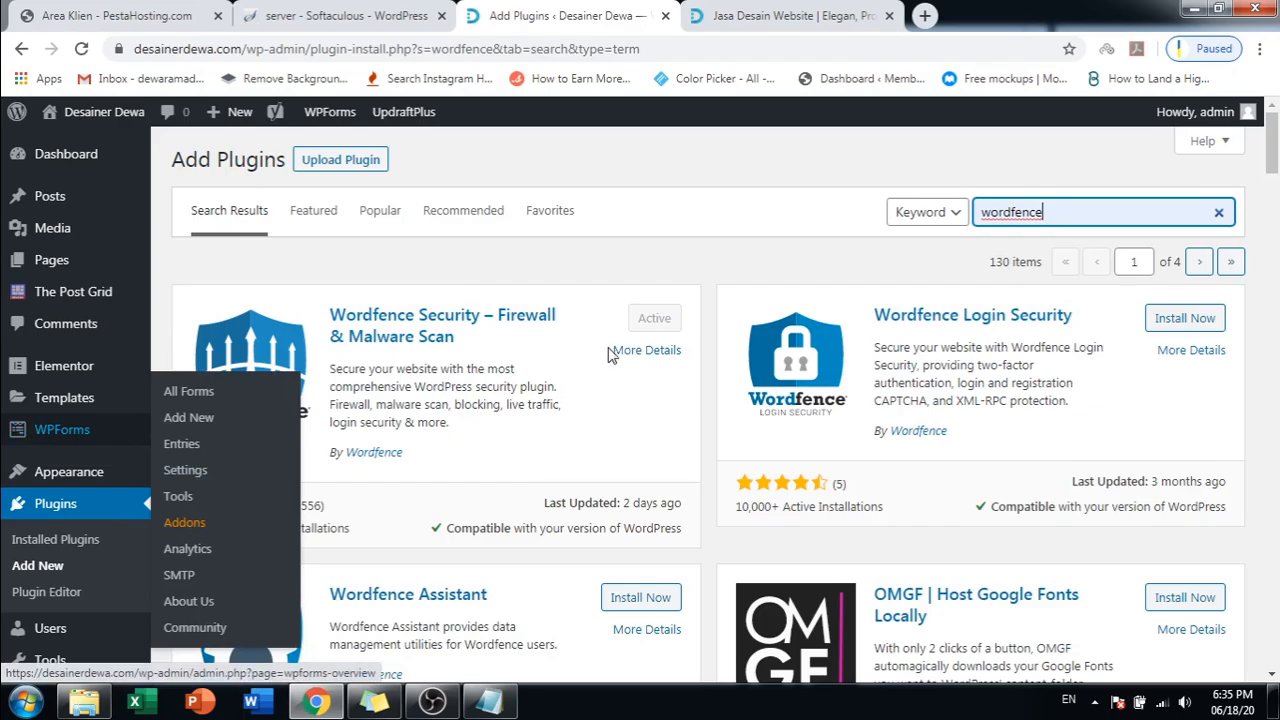
{"action": "scroll", "coordinate": [607, 348], "scroll_direction": "down", "scroll_amount": 2}
{"action": "scroll", "coordinate": [440, 270], "scroll_direction": "down", "scroll_amount": 2}
{"action": "scroll", "coordinate": [810, 362], "scroll_direction": "up", "scroll_amount": 2}
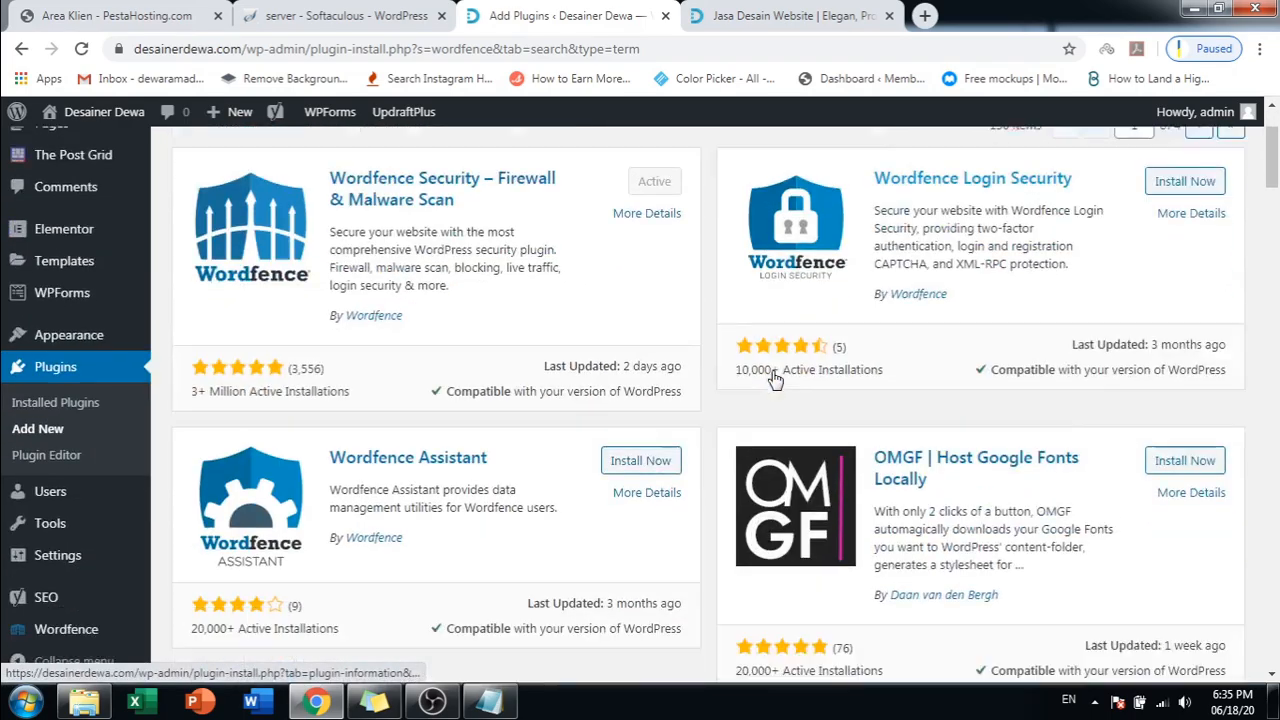
{"action": "scroll", "coordinate": [772, 377], "scroll_direction": "down", "scroll_amount": 2}
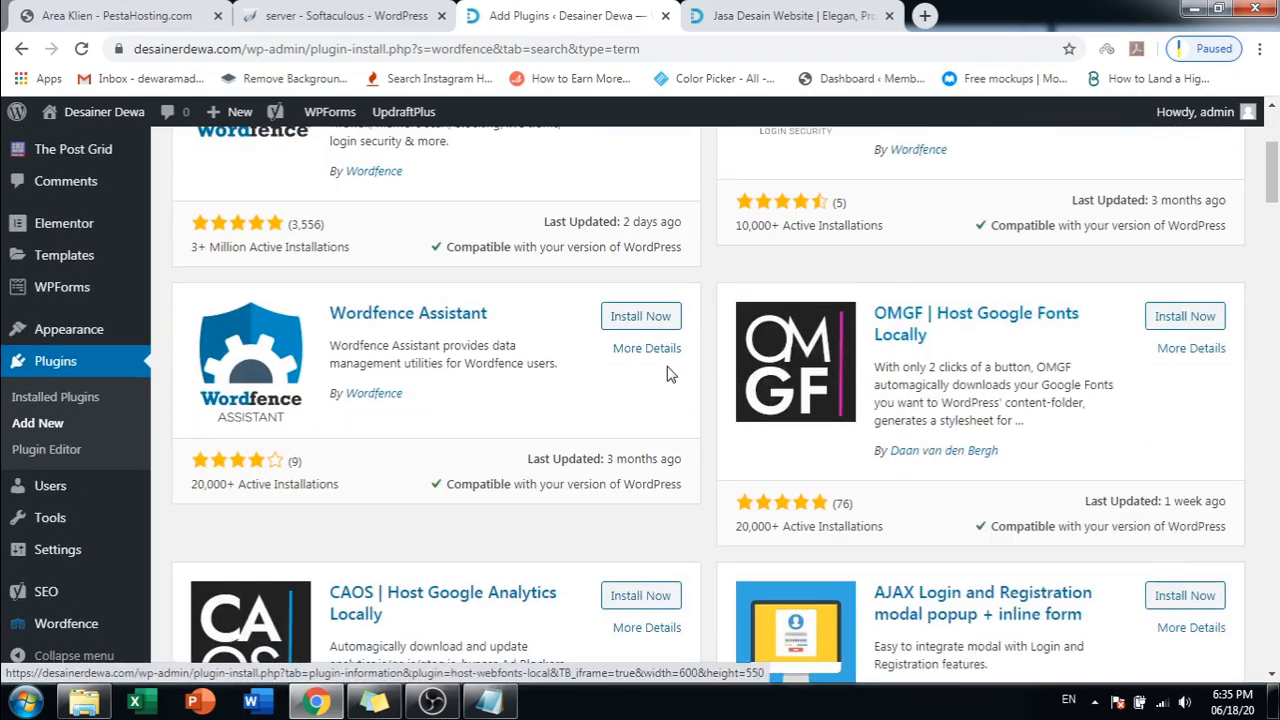
{"action": "scroll", "coordinate": [772, 377], "scroll_direction": "up", "scroll_amount": 4}
- Add "4. Setup scan untuk scan website" to the steps in Notepad, and minimize the note
{"action": "key", "text": "alt+Tab"}
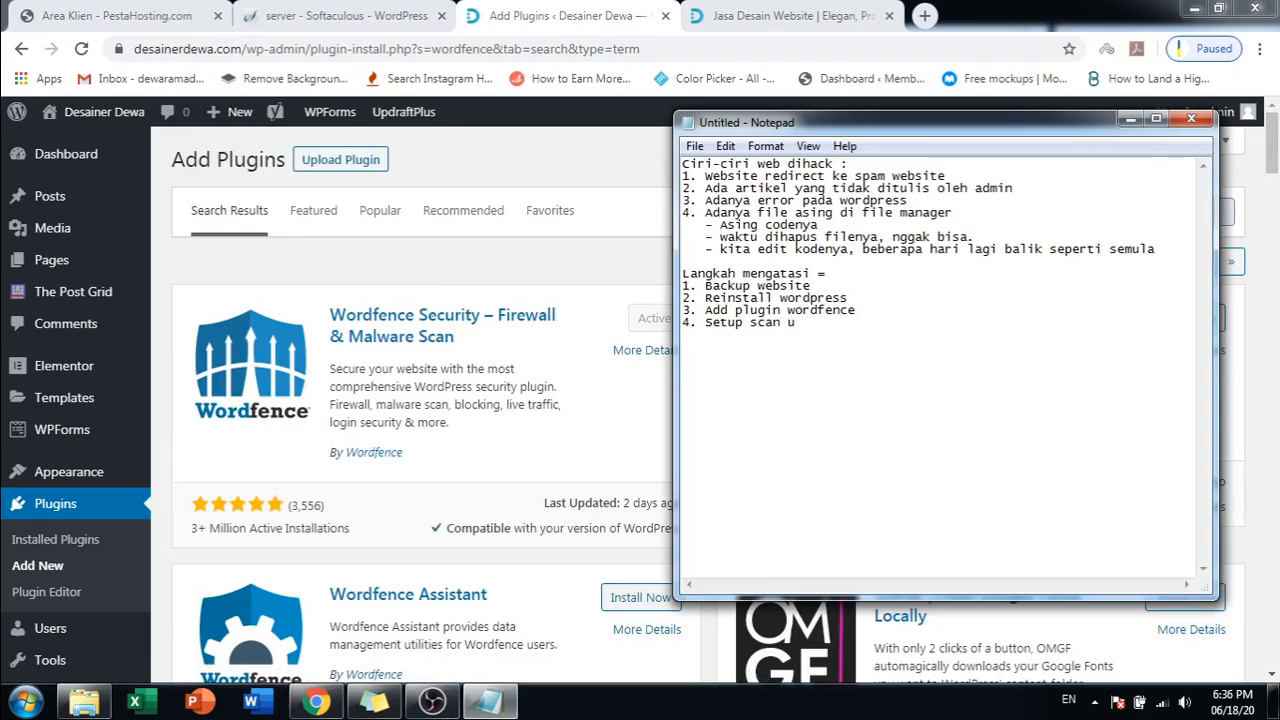
{"action": "type", "text": "ntuk scan website"}
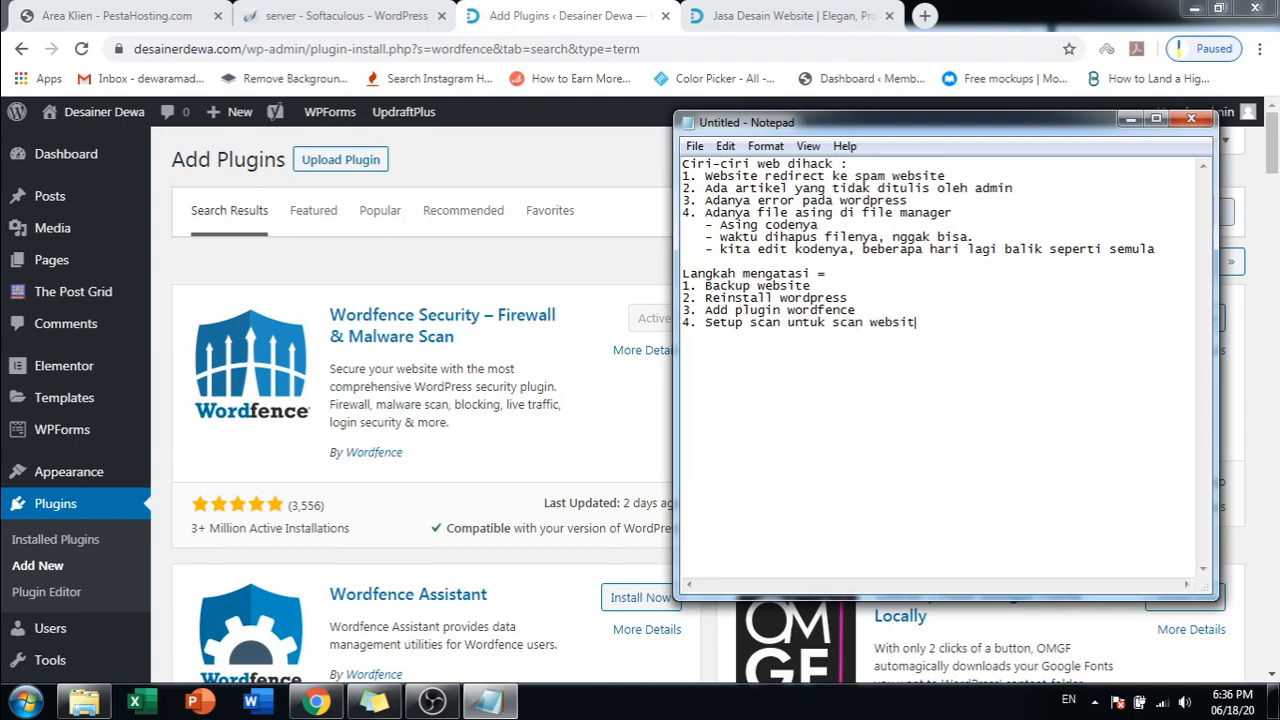
{"action": "left_click", "coordinate": [1130, 119]}
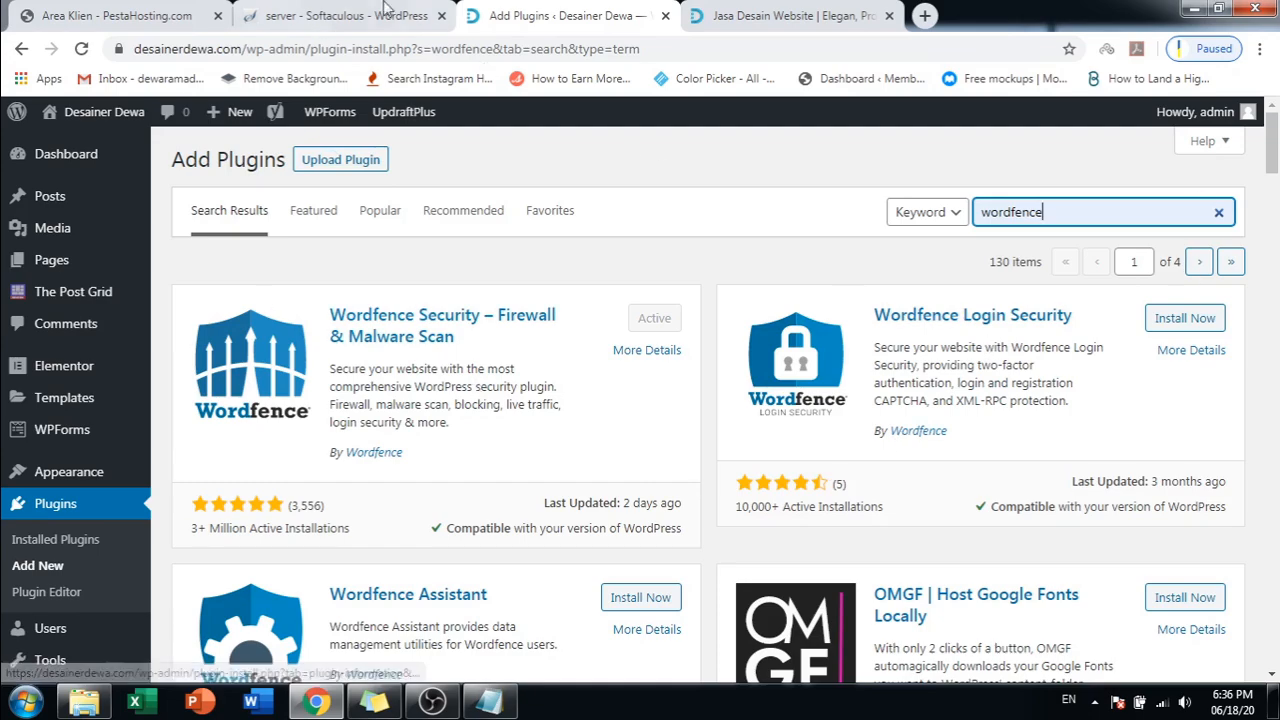
- Switch to DirectAdmin and open the public_html folder of desainerdewa.com in the File Manager
{"action": "left_click", "coordinate": [340, 16]}
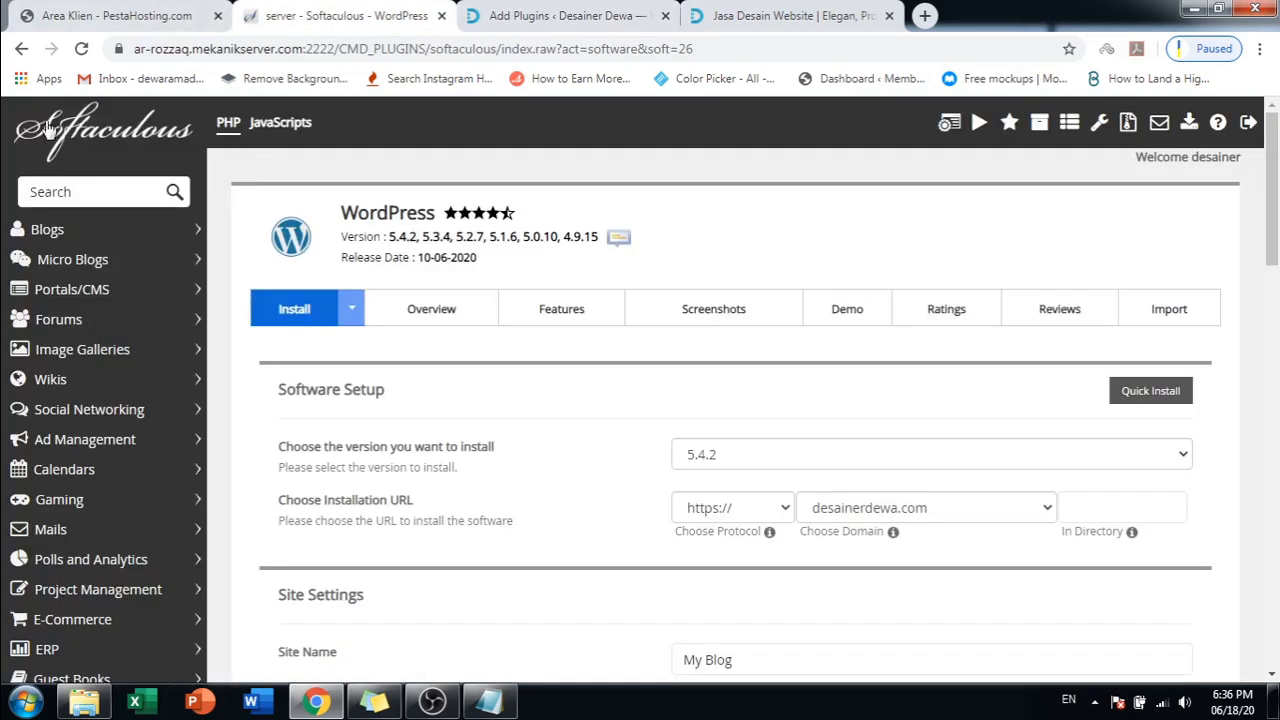
{"action": "left_click", "coordinate": [22, 49]}
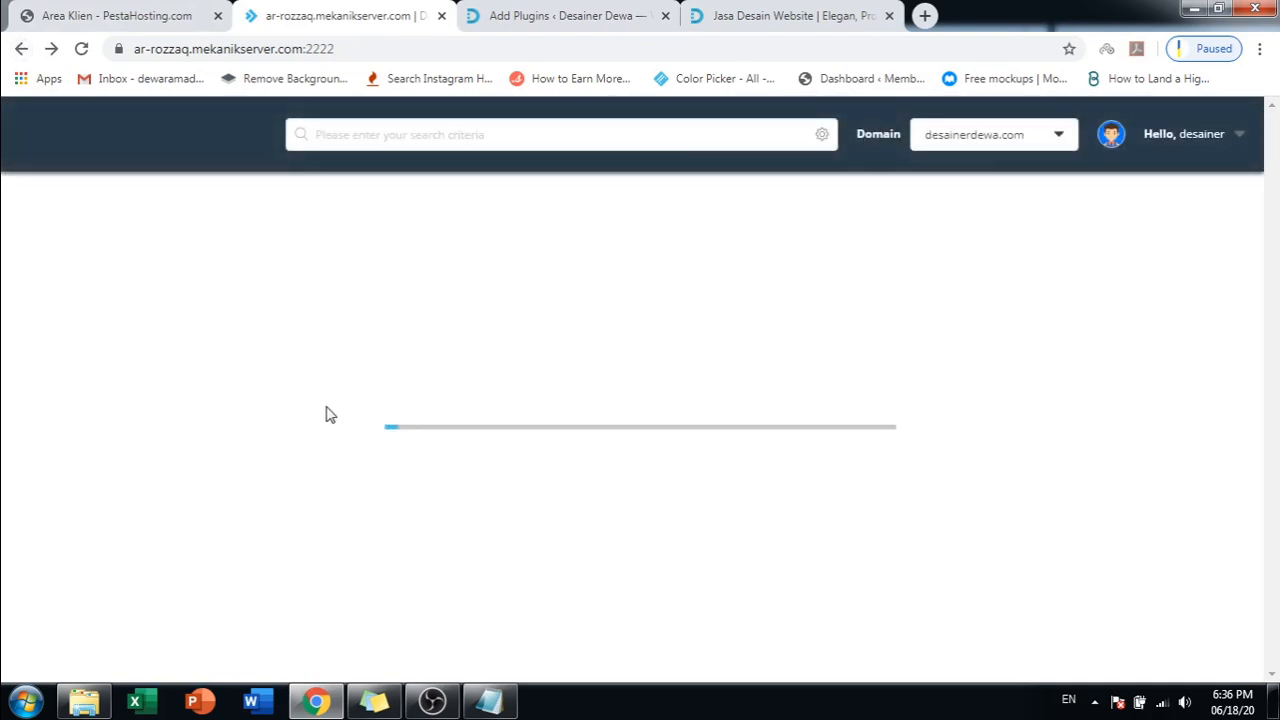
{"action": "scroll", "coordinate": [337, 411], "scroll_direction": "down", "scroll_amount": 5}
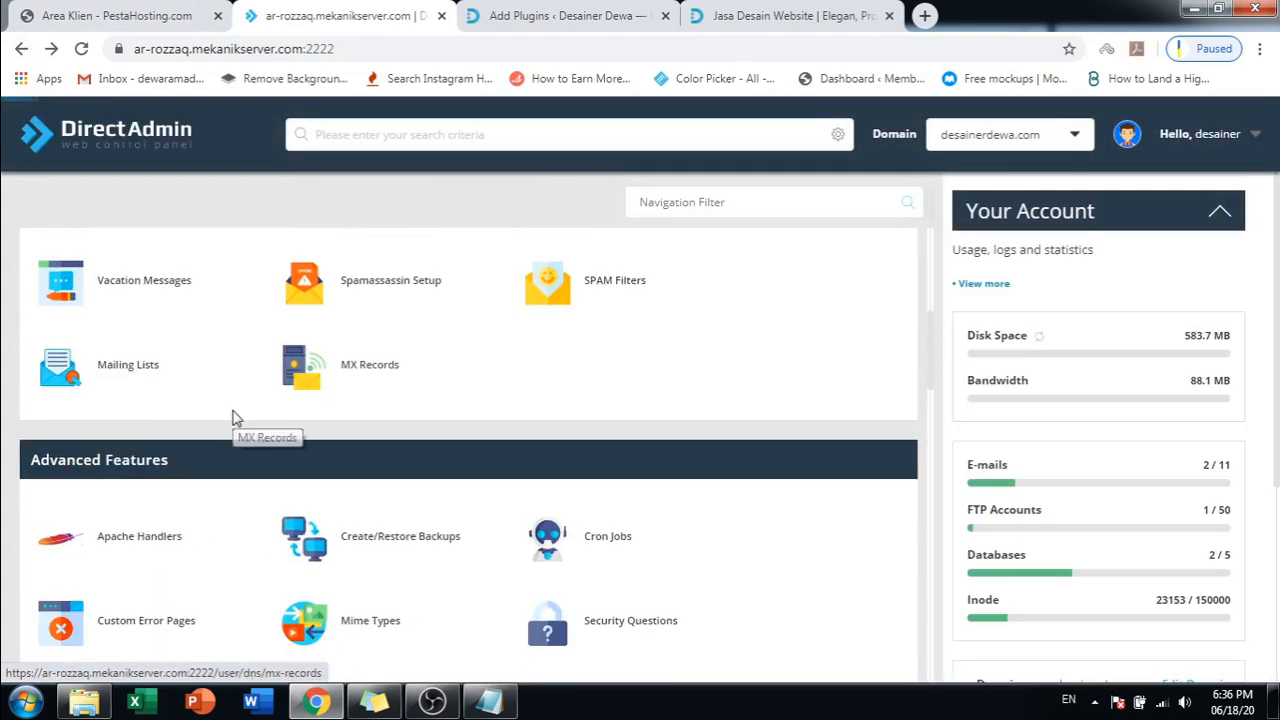
{"action": "scroll", "coordinate": [235, 419], "scroll_direction": "down", "scroll_amount": 3}
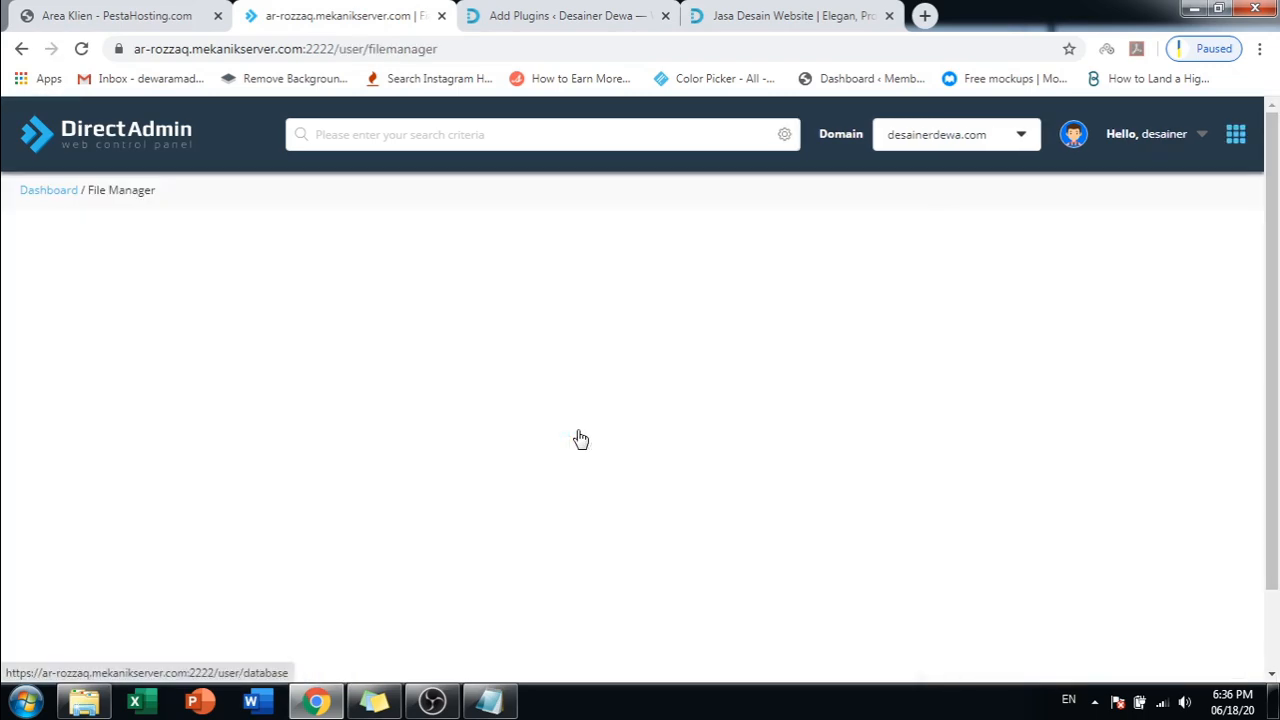
{"action": "scroll", "coordinate": [370, 388], "scroll_direction": "down", "scroll_amount": 2}
{"action": "right_click", "coordinate": [364, 536]}
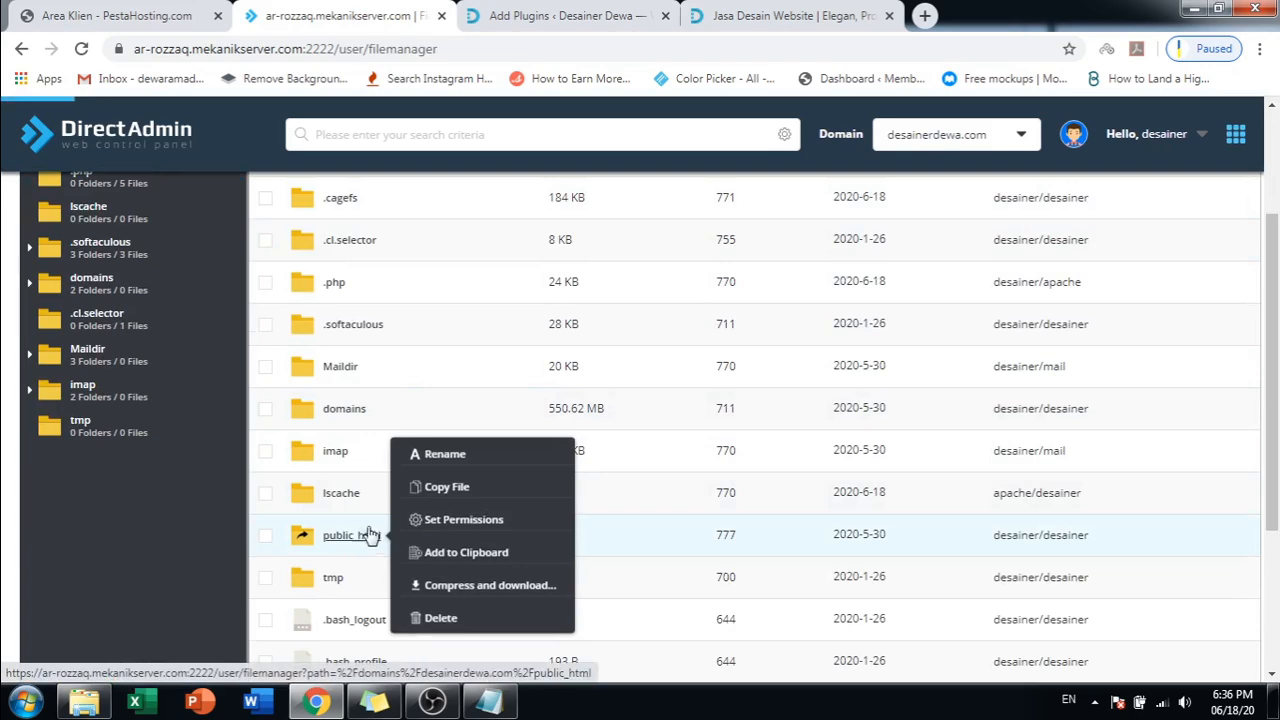
{"action": "left_click", "coordinate": [364, 536]}
{"action": "scroll", "coordinate": [586, 234], "scroll_direction": "up", "scroll_amount": 2}
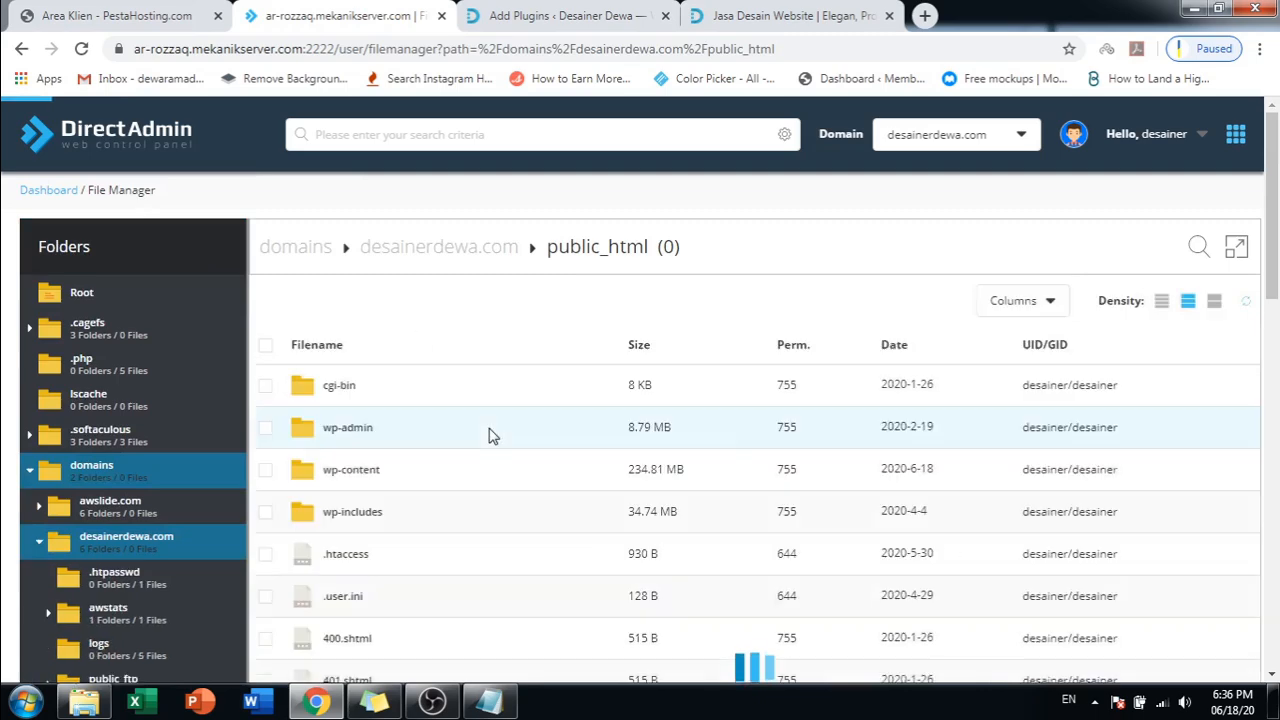
- Return to the Wordfence search page and review the Notepad lines under "4. Adanya file asing di file manager"
{"action": "left_click", "coordinate": [520, 12]}
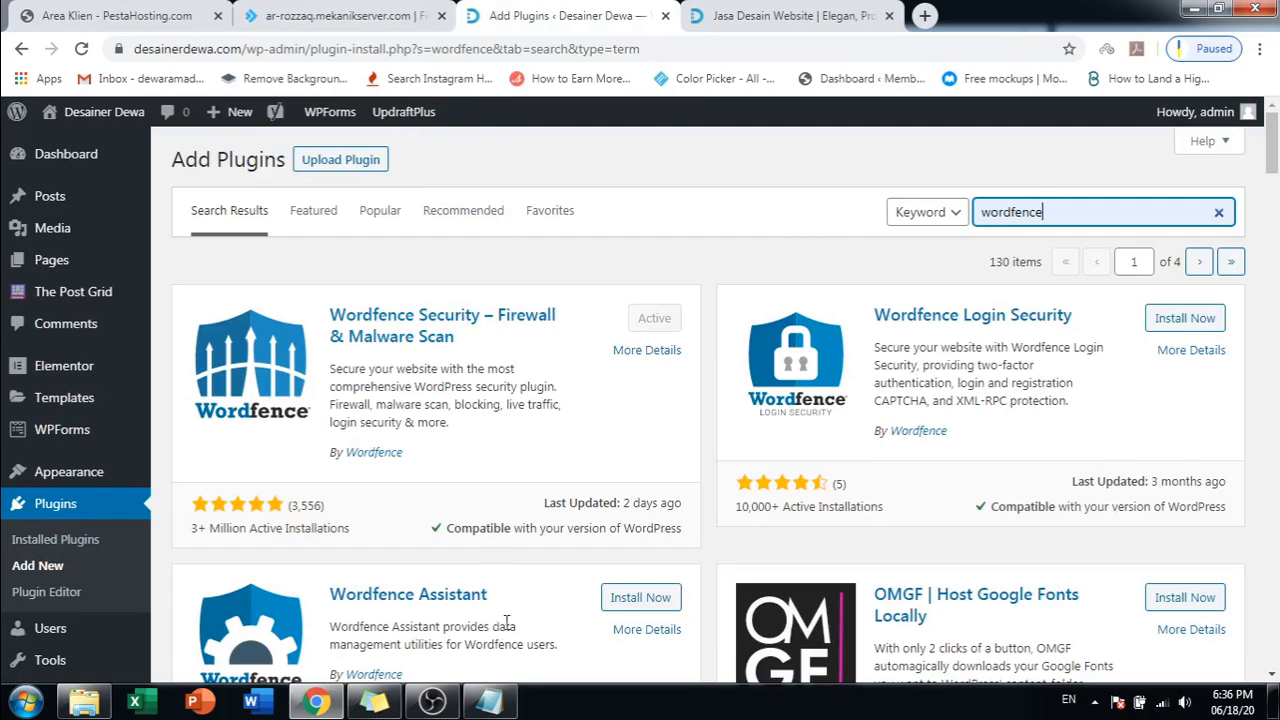
{"action": "left_click", "coordinate": [489, 702]}
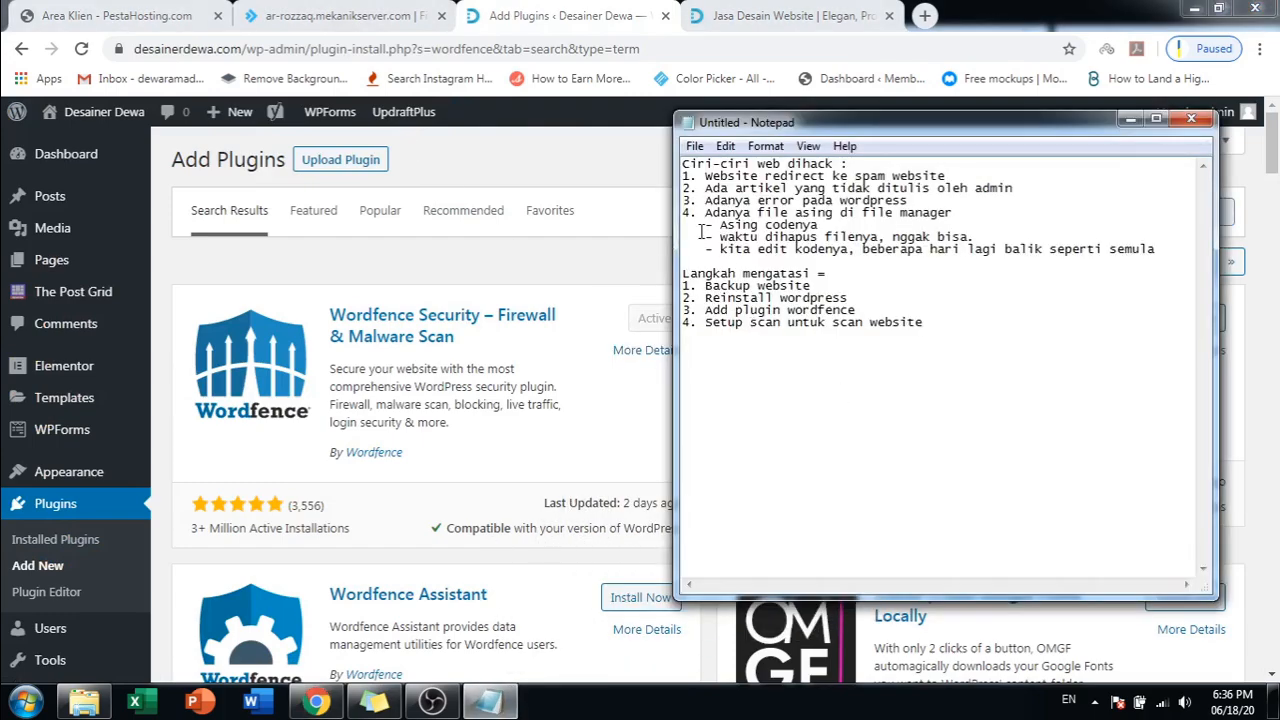
{"action": "left_click_drag", "start_coordinate": [718, 226], "coordinate": [822, 230]}
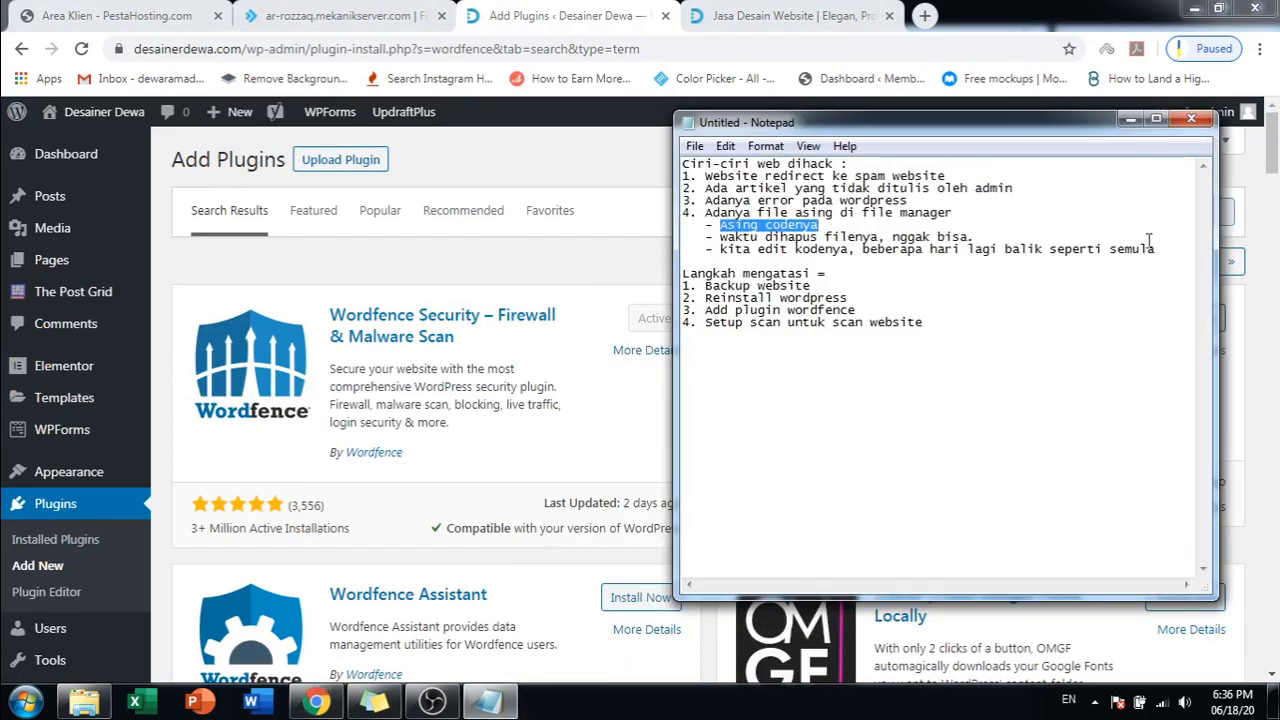
{"action": "left_click_drag", "start_coordinate": [1180, 250], "coordinate": [644, 221]}
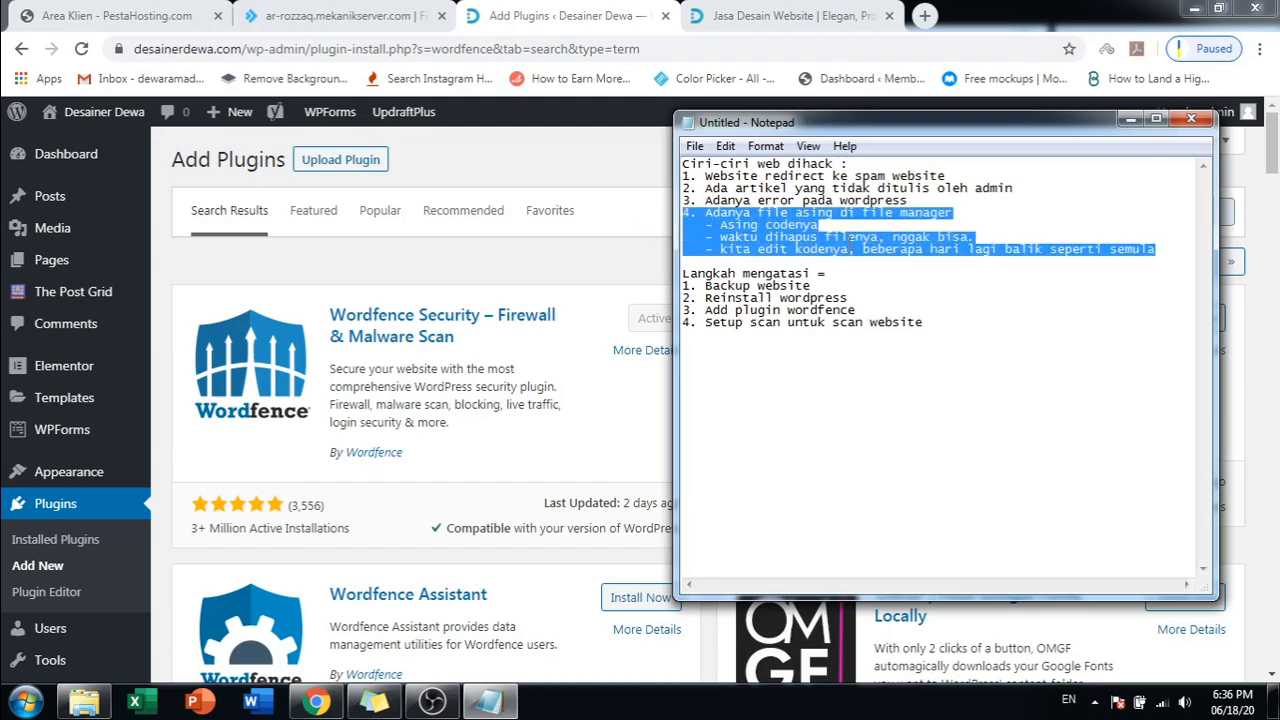
{"action": "left_click", "coordinate": [849, 240]}
{"action": "left_click", "coordinate": [475, 305]}
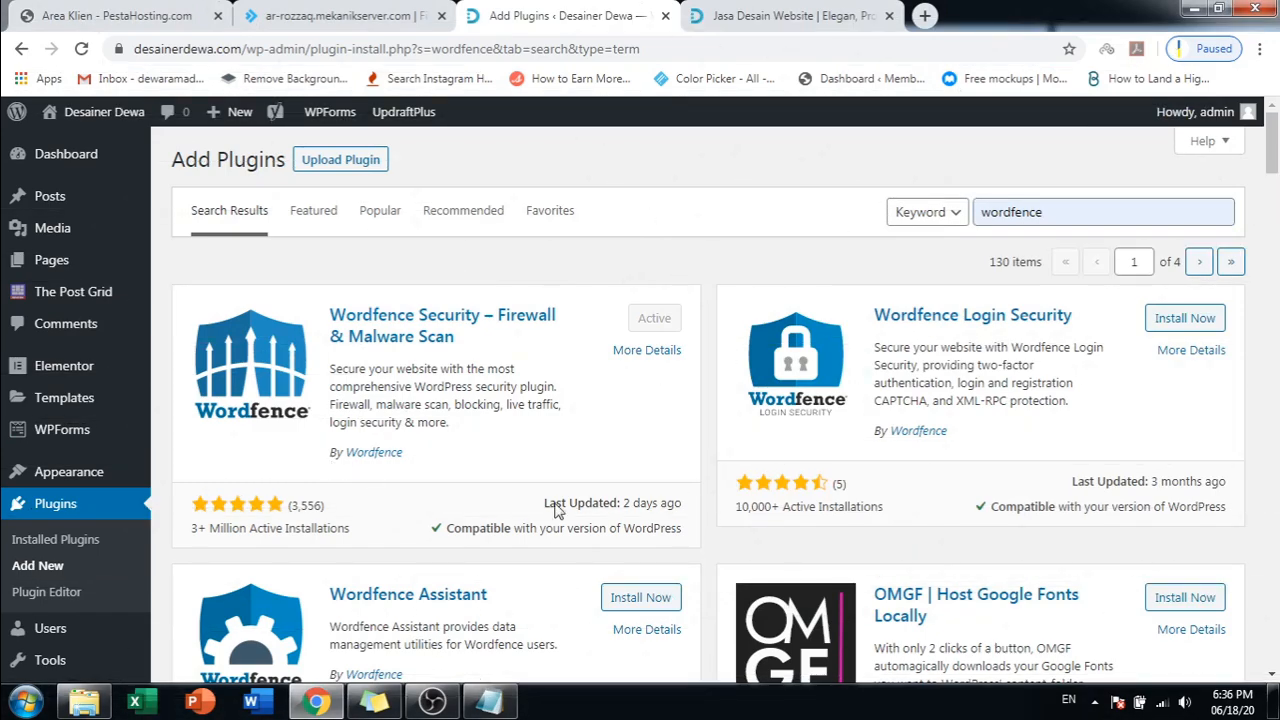
{"action": "left_click", "coordinate": [487, 704]}
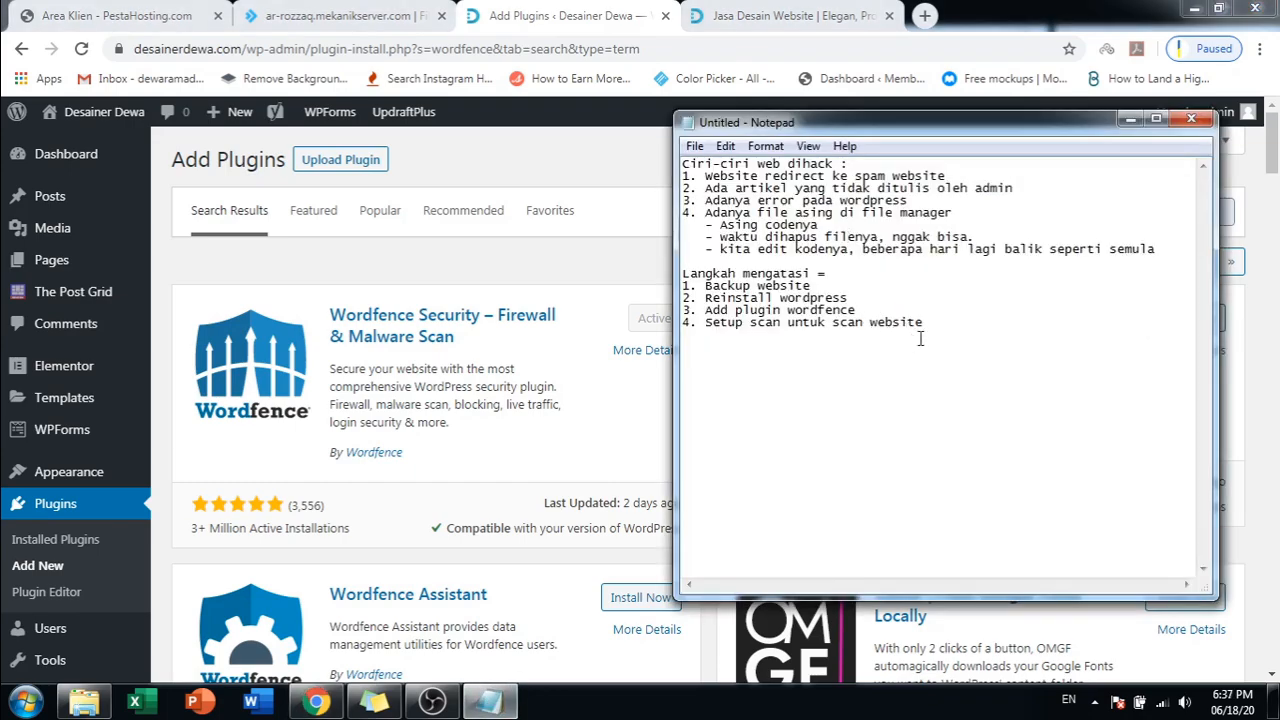
- Review the Notepad steps under "Langkah mengatasi", and check the public_html folder in DirectAdmin against the WordPress plugin search page
{"action": "left_click_drag", "start_coordinate": [932, 322], "coordinate": [720, 262]}
{"action": "left_click", "coordinate": [911, 286]}
{"action": "left_click", "coordinate": [368, 22]}
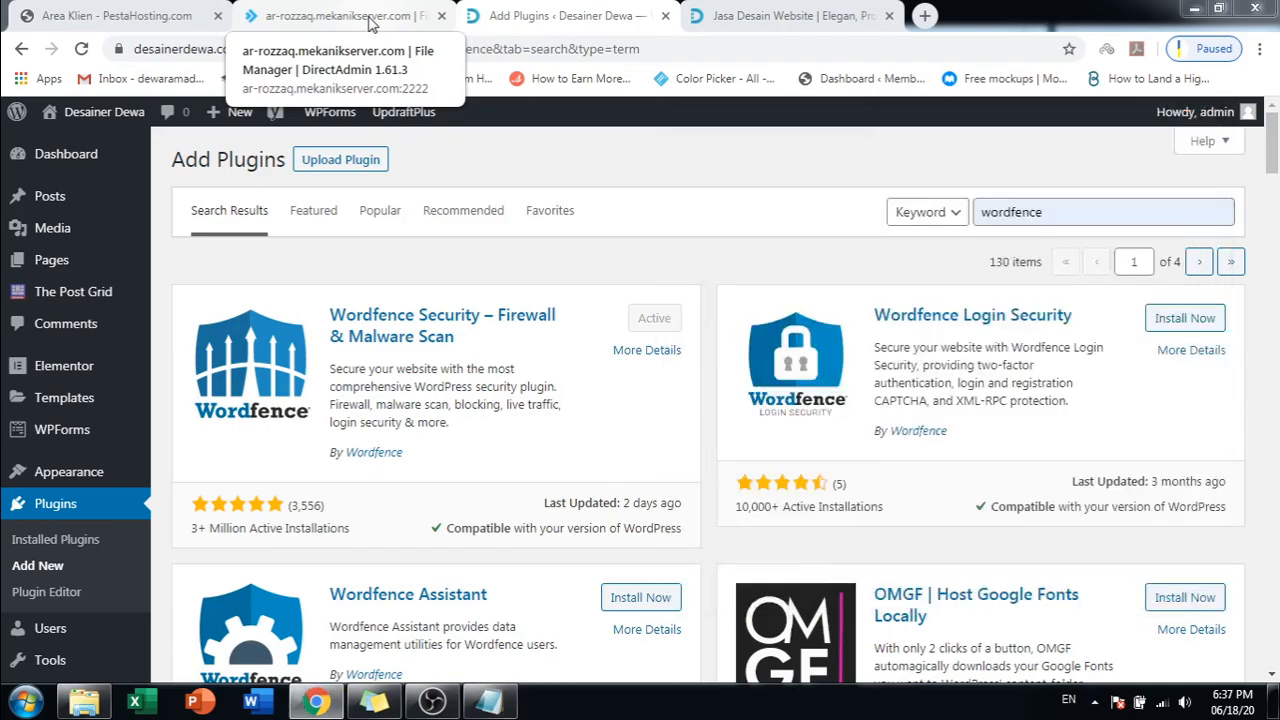
{"action": "left_click", "coordinate": [527, 12]}
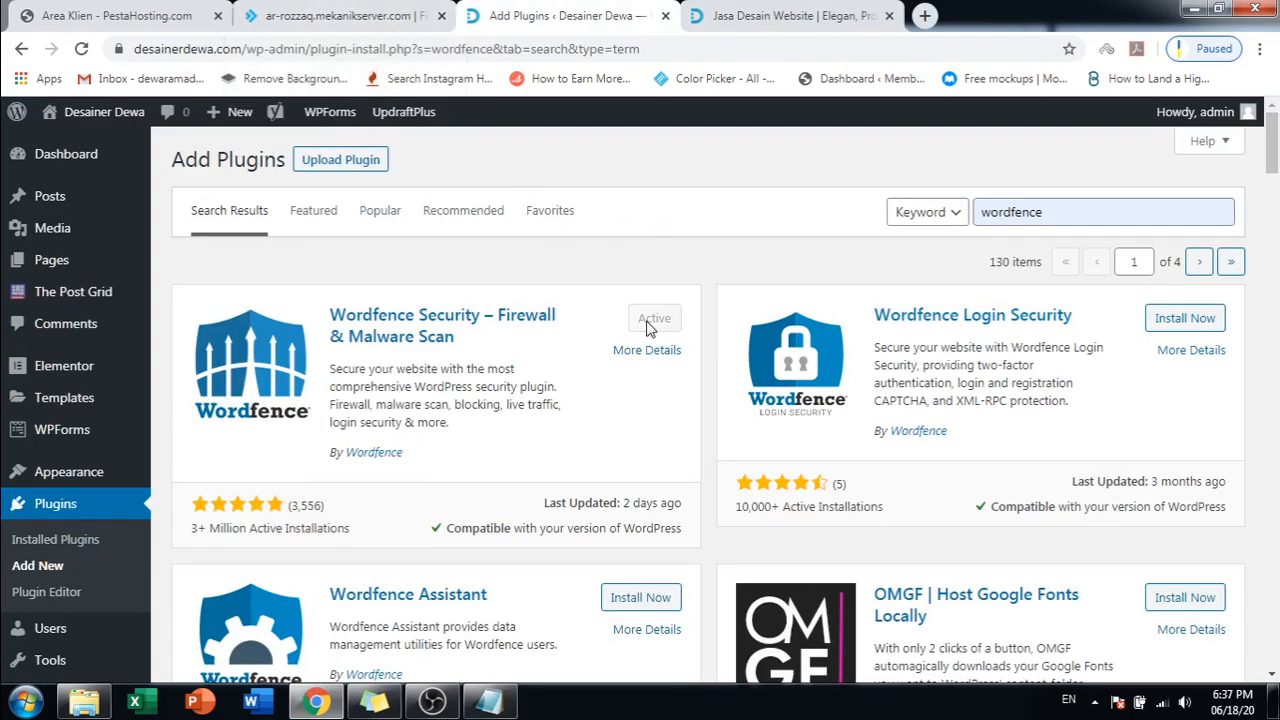
{"action": "left_click", "coordinate": [398, 8]}
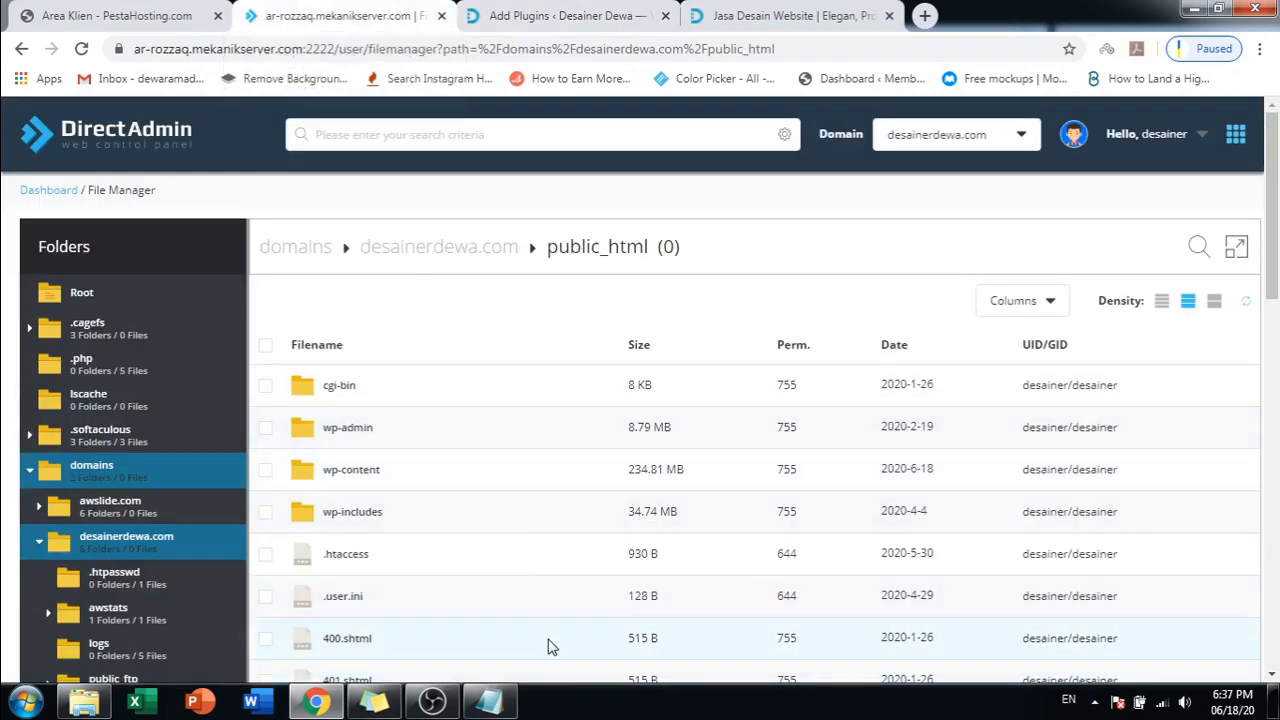
{"action": "left_click", "coordinate": [528, 22]}
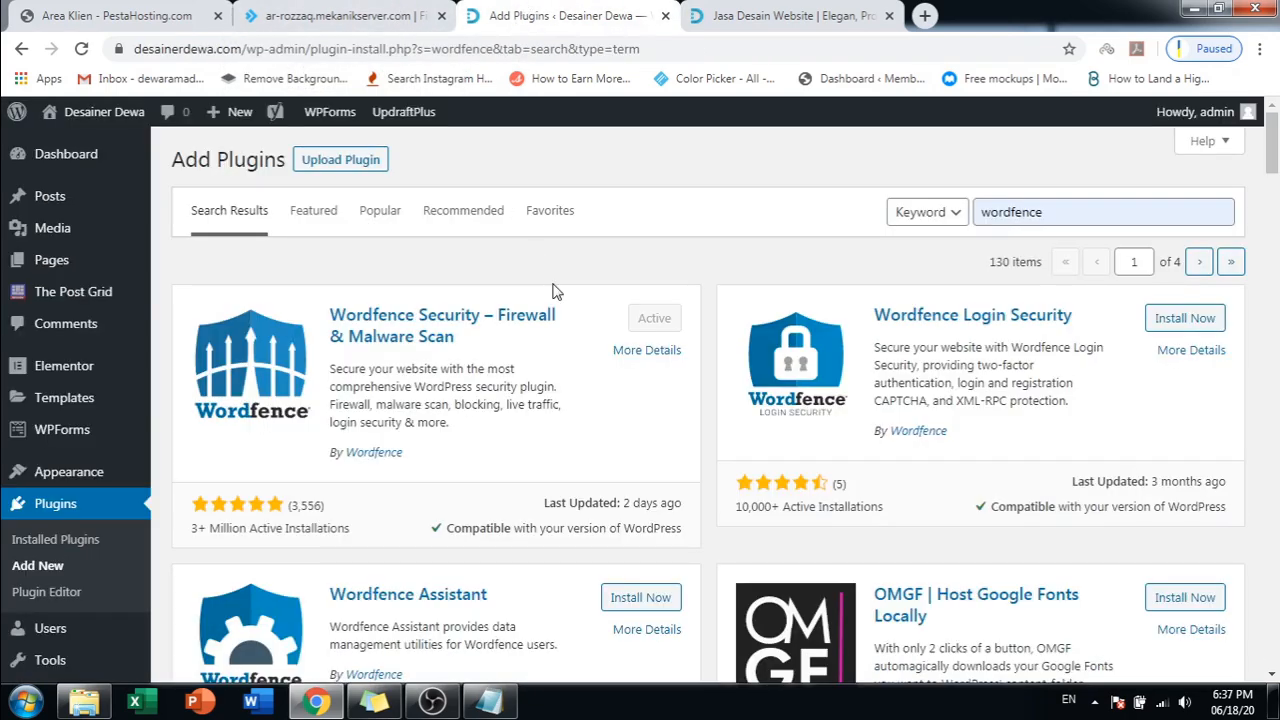
- Look through the plugins listed for "wordfence" on the Add Plugins page
{"action": "scroll", "coordinate": [555, 291], "scroll_direction": "down", "scroll_amount": 2}
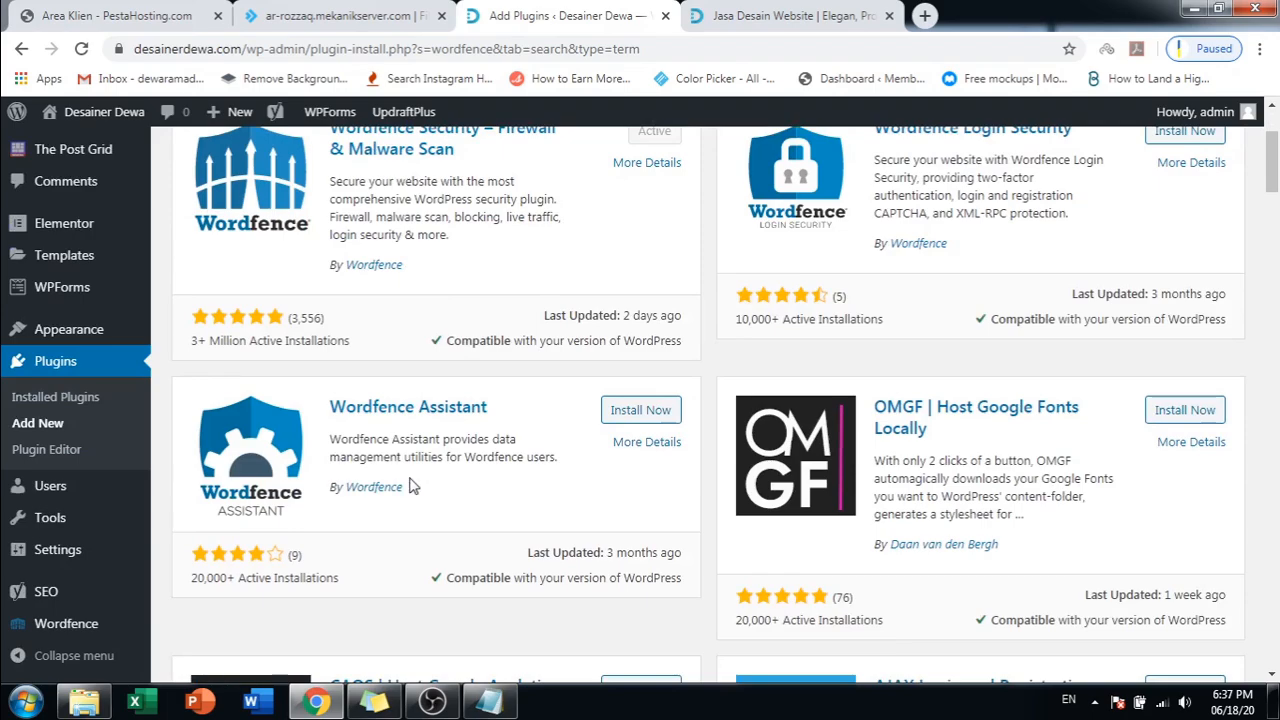
{"action": "mouse_move", "coordinate": [84, 565]}
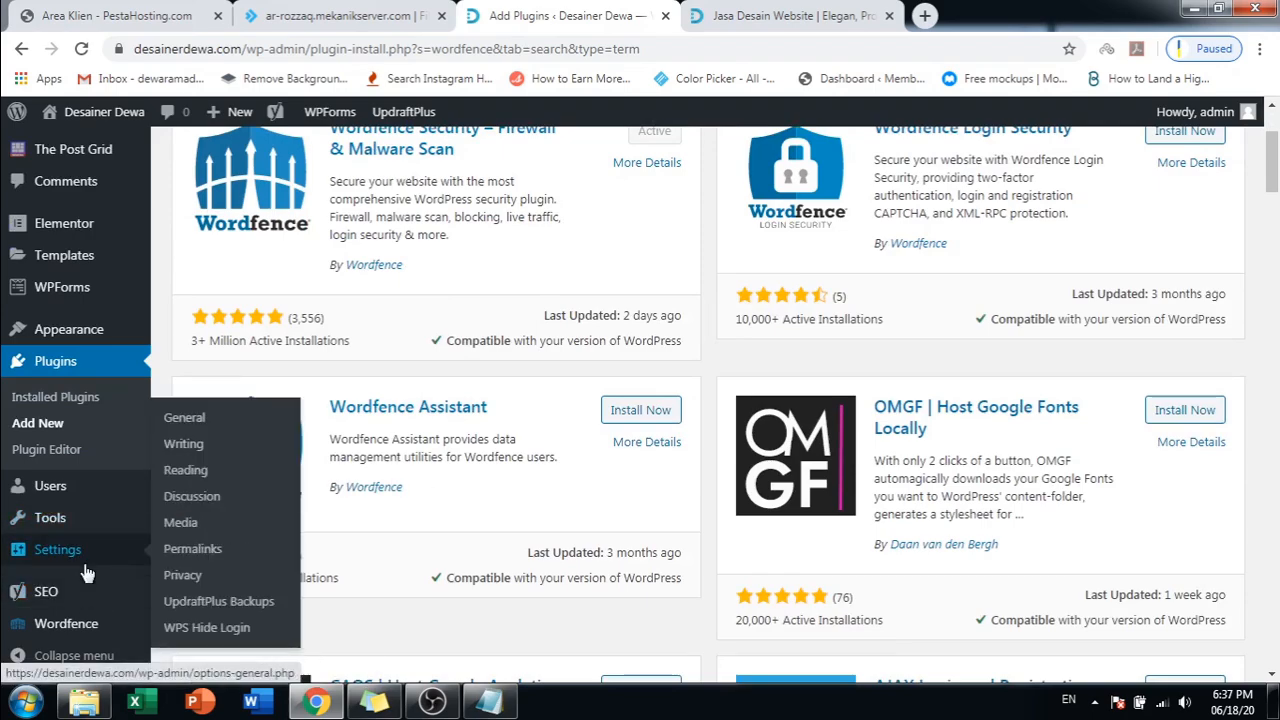
{"action": "scroll", "coordinate": [485, 346], "scroll_direction": "up", "scroll_amount": 2}
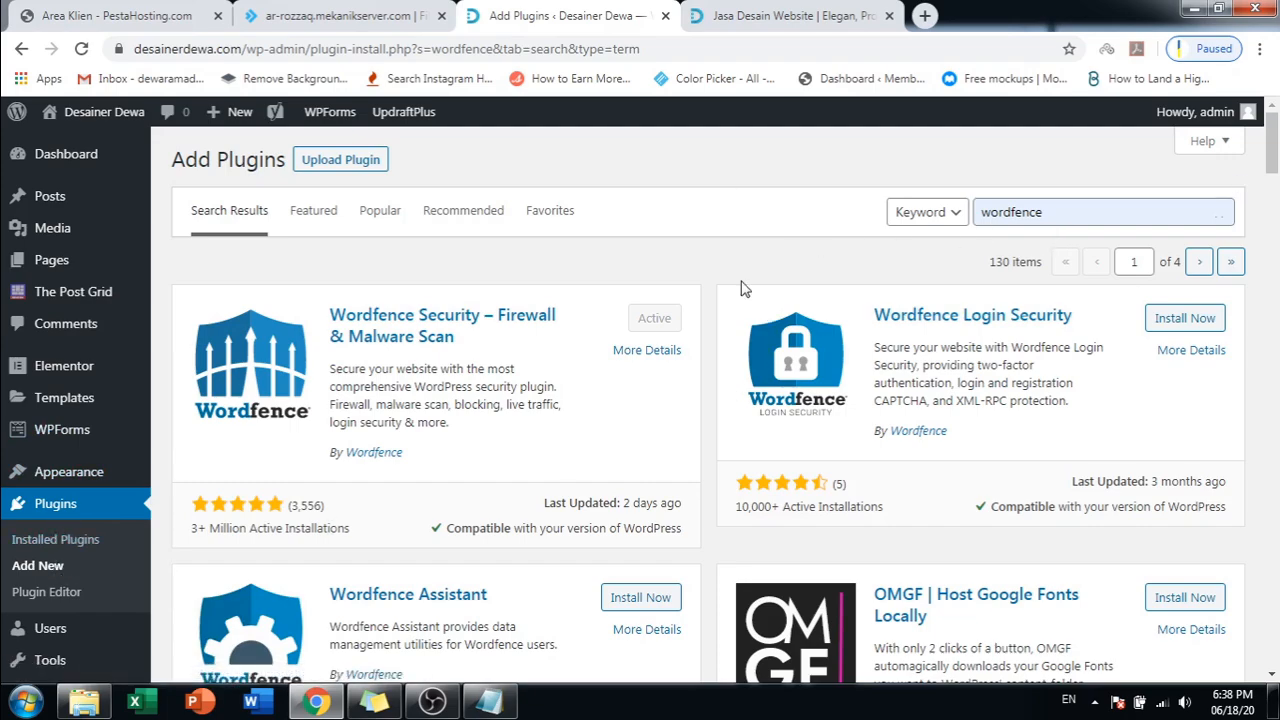
{"action": "scroll", "coordinate": [1274, 140], "scroll_direction": "down", "scroll_amount": 1}
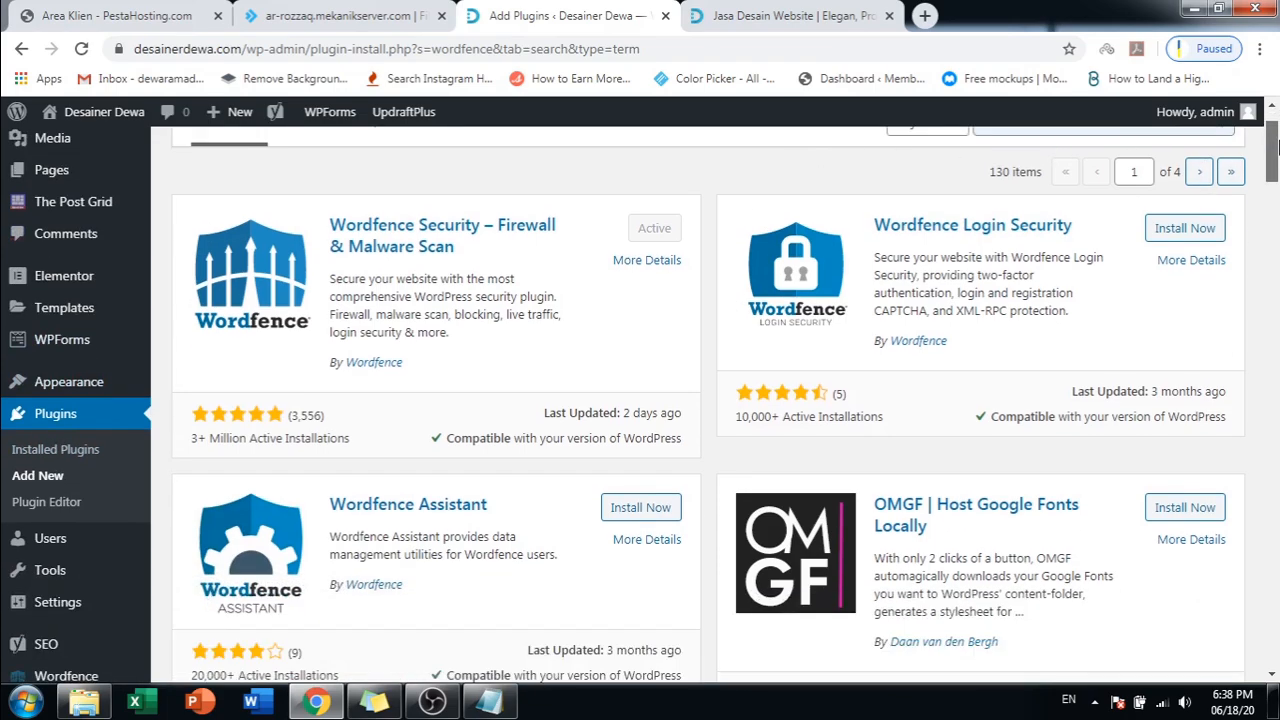
{"action": "scroll", "coordinate": [829, 311], "scroll_direction": "down", "scroll_amount": 1}
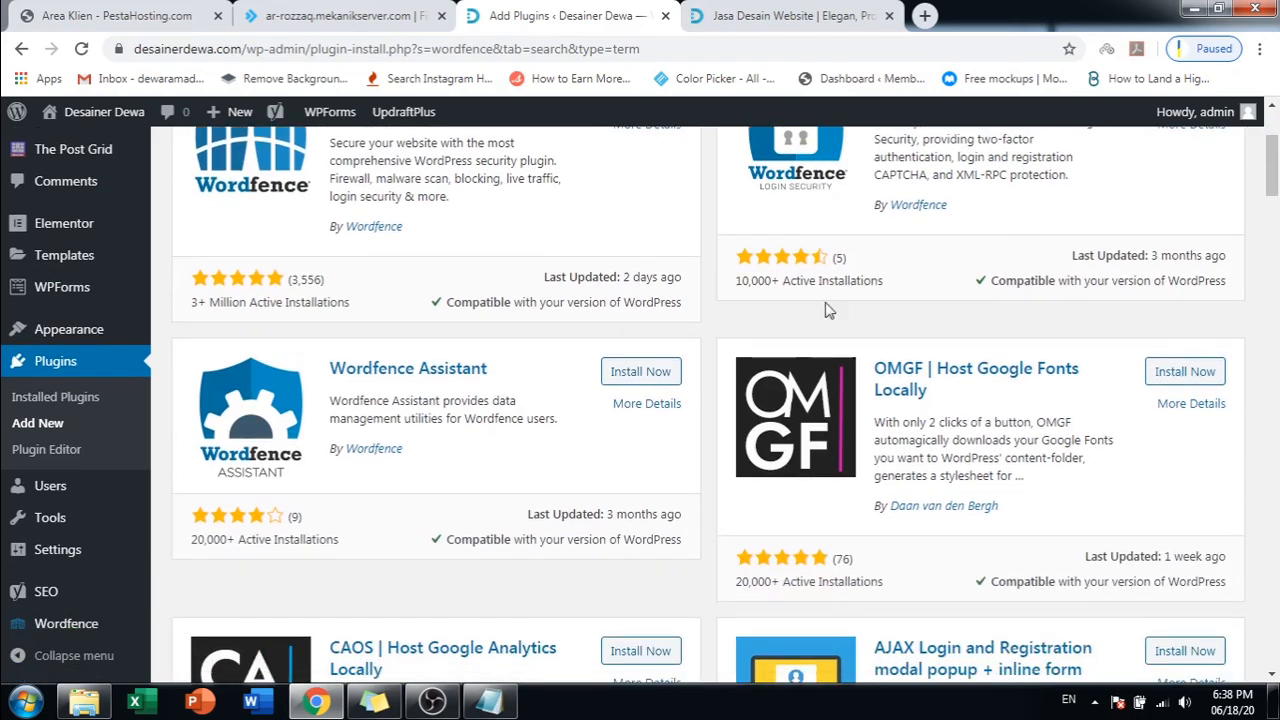
{"action": "mouse_move", "coordinate": [1275, 193]}
{"action": "left_mouse_down"}
{"action": "mouse_move", "coordinate": [1275, 148]}
{"action": "mouse_move", "coordinate": [1275, 182]}
{"action": "left_mouse_up"}
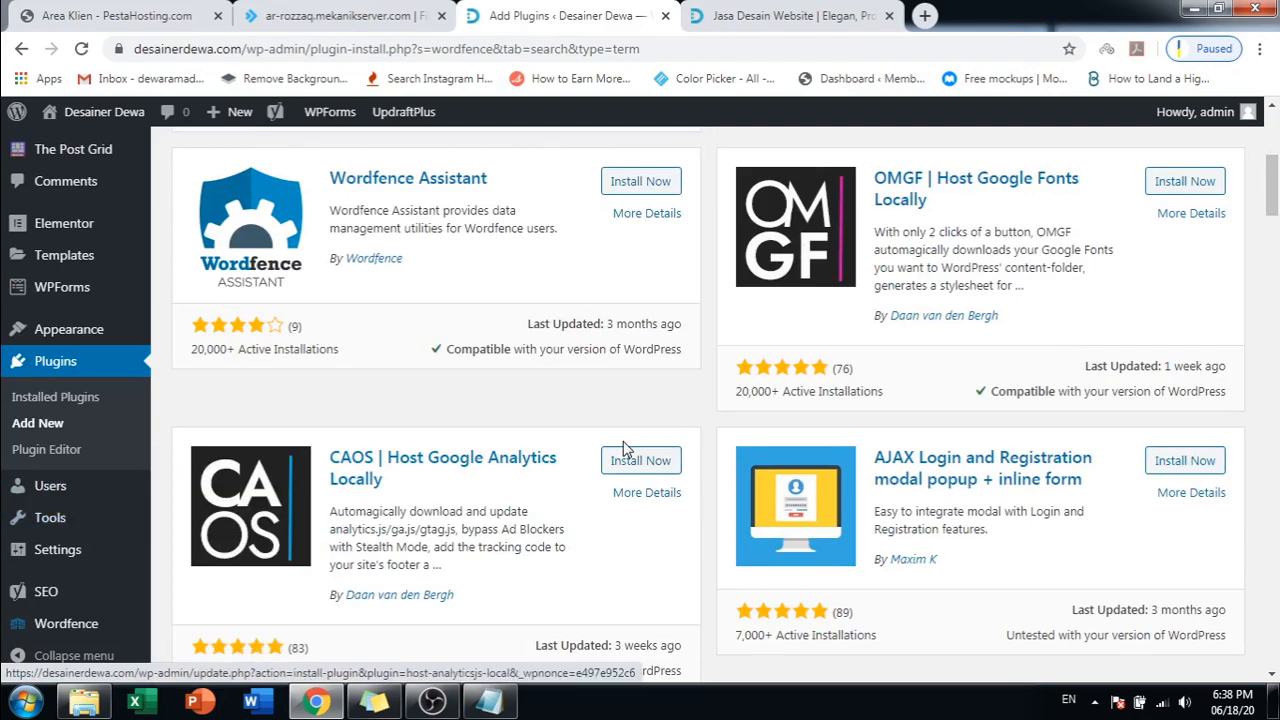
- Open the Wordfence dashboard in WordPress and go to its Scan page
{"action": "left_click", "coordinate": [82, 640]}
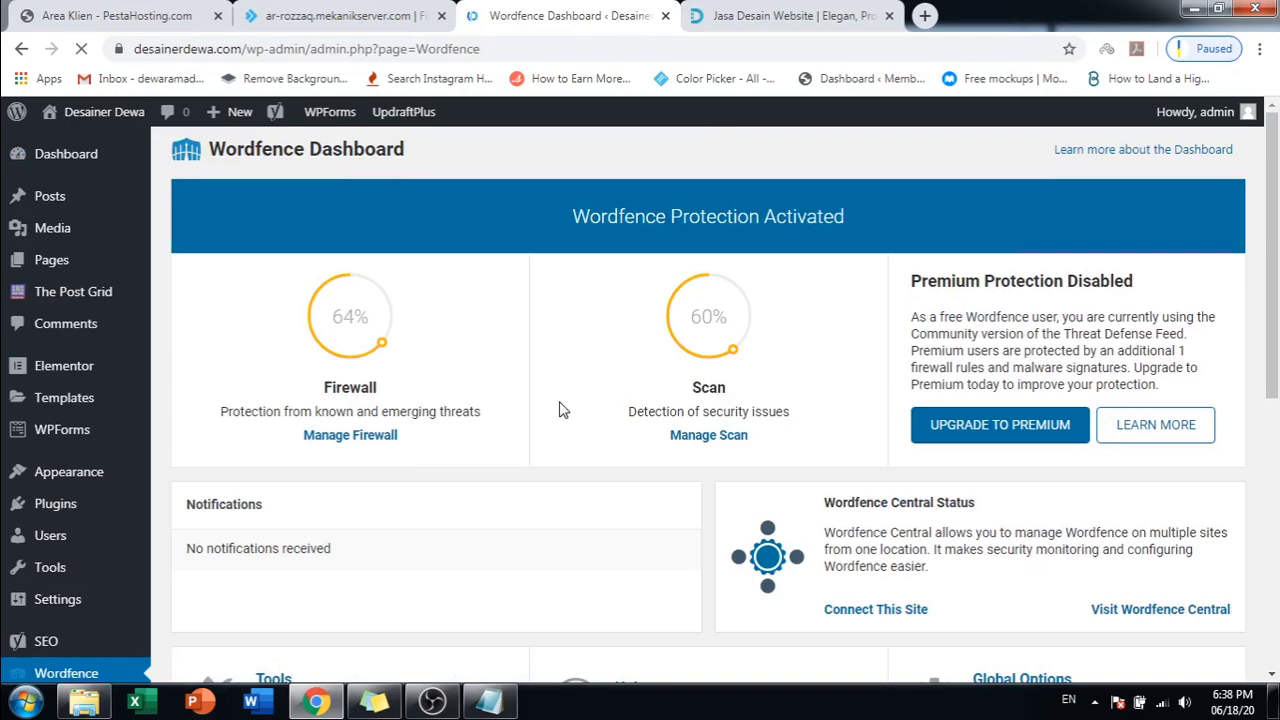
{"action": "scroll", "coordinate": [563, 410], "scroll_direction": "down", "scroll_amount": 3}
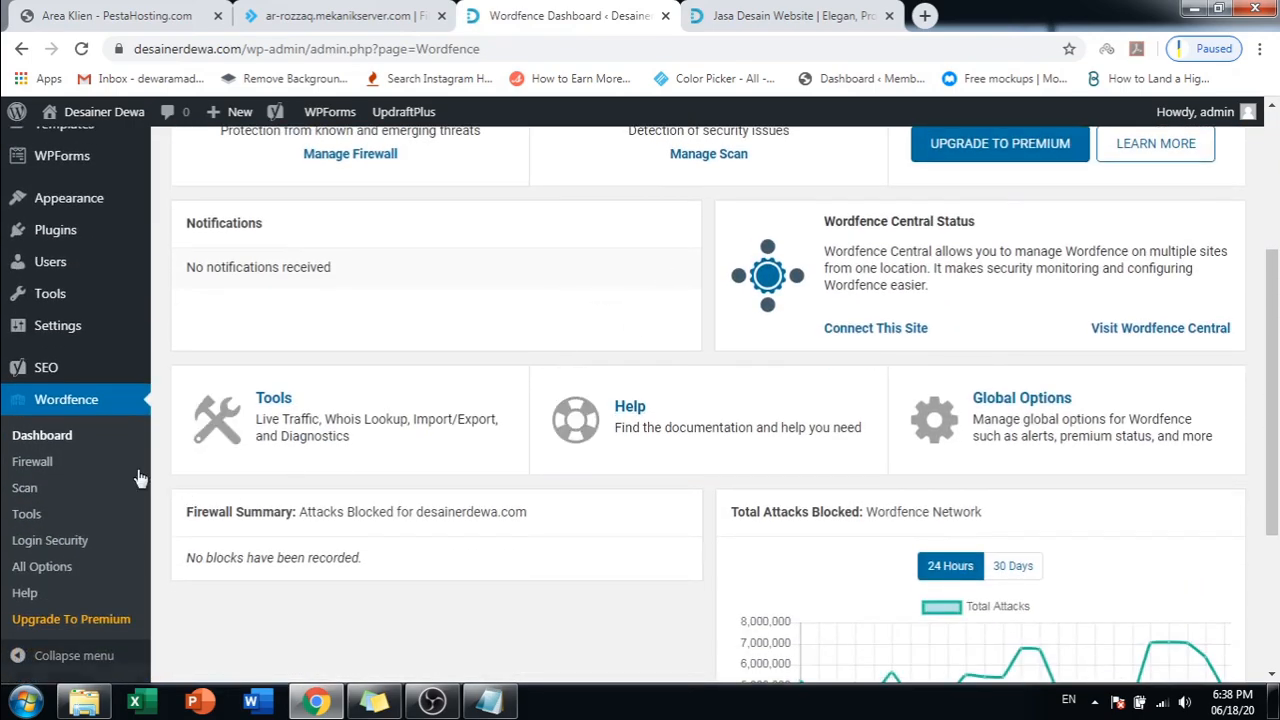
{"action": "left_click", "coordinate": [24, 490]}
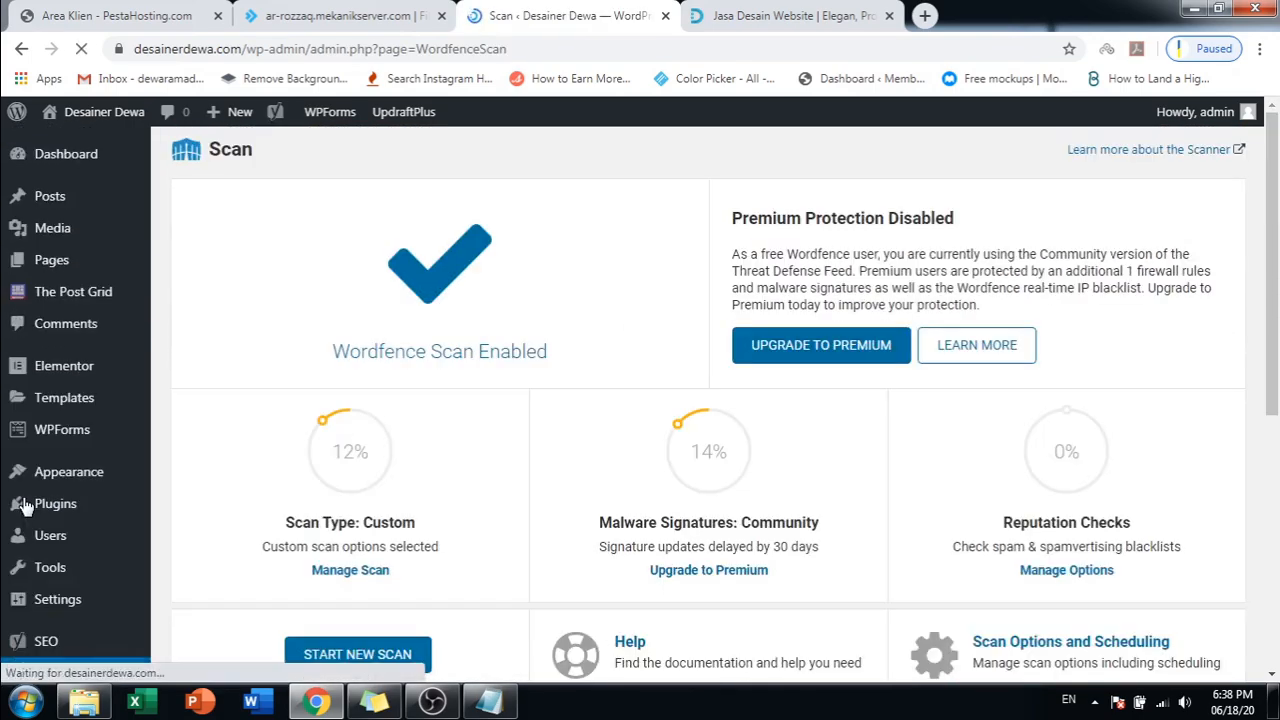
- Examine the Wordfence Scan page, including the scan type, malware signatures, new scan option, scan stages and results area
{"action": "scroll", "coordinate": [457, 491], "scroll_direction": "down", "scroll_amount": 4}
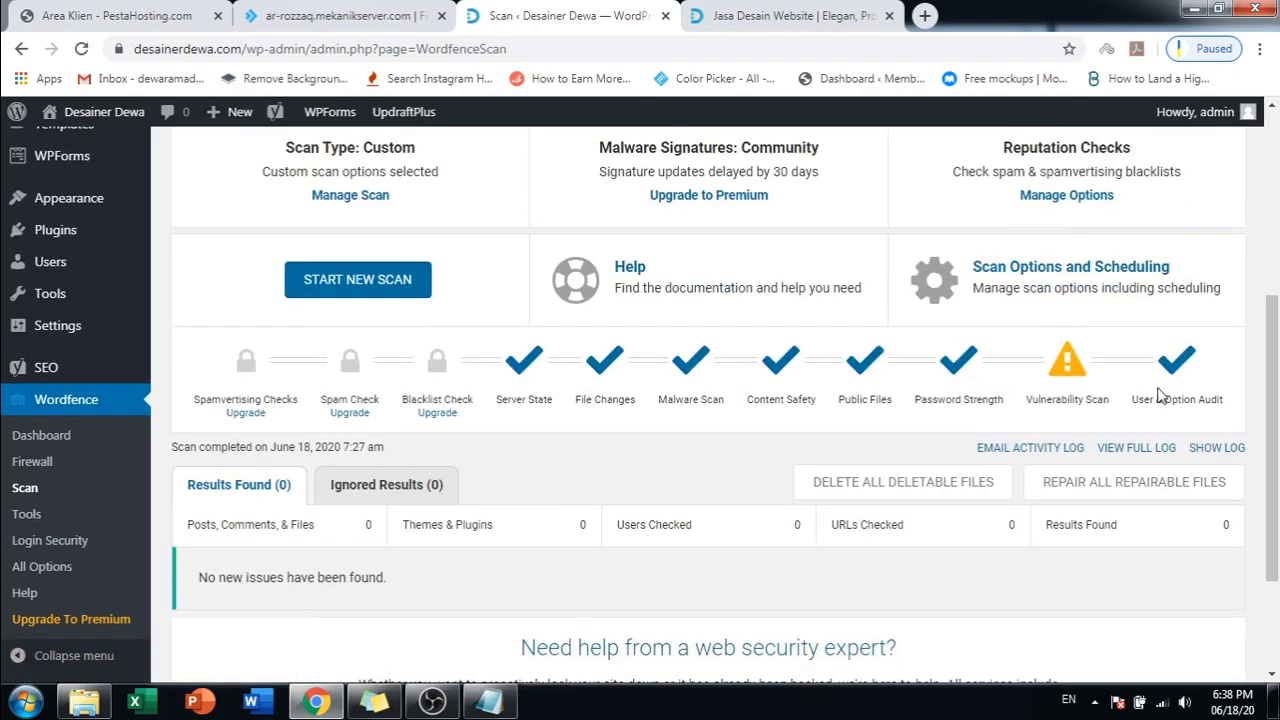
{"action": "scroll", "coordinate": [1160, 397], "scroll_direction": "down", "scroll_amount": 1}
{"action": "scroll", "coordinate": [1154, 457], "scroll_direction": "up", "scroll_amount": 4}
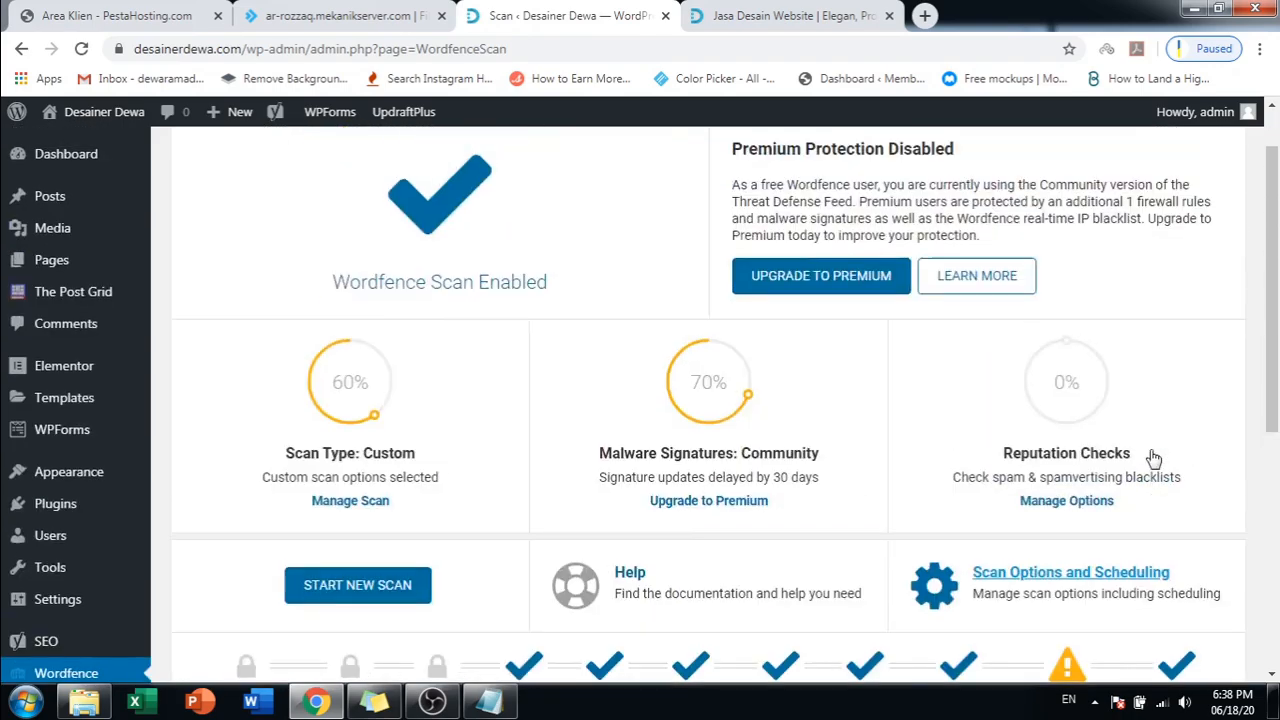
{"action": "scroll", "coordinate": [1154, 457], "scroll_direction": "down", "scroll_amount": 2}
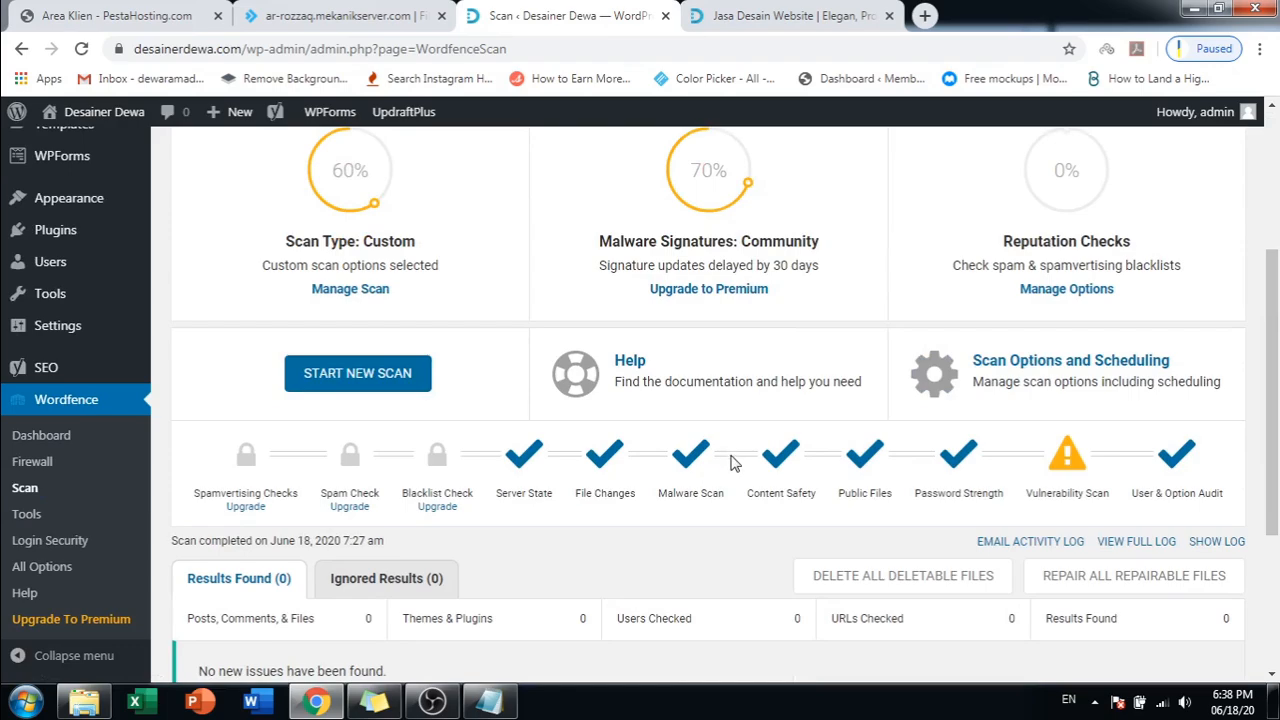
{"action": "scroll", "coordinate": [731, 463], "scroll_direction": "up", "scroll_amount": 2}
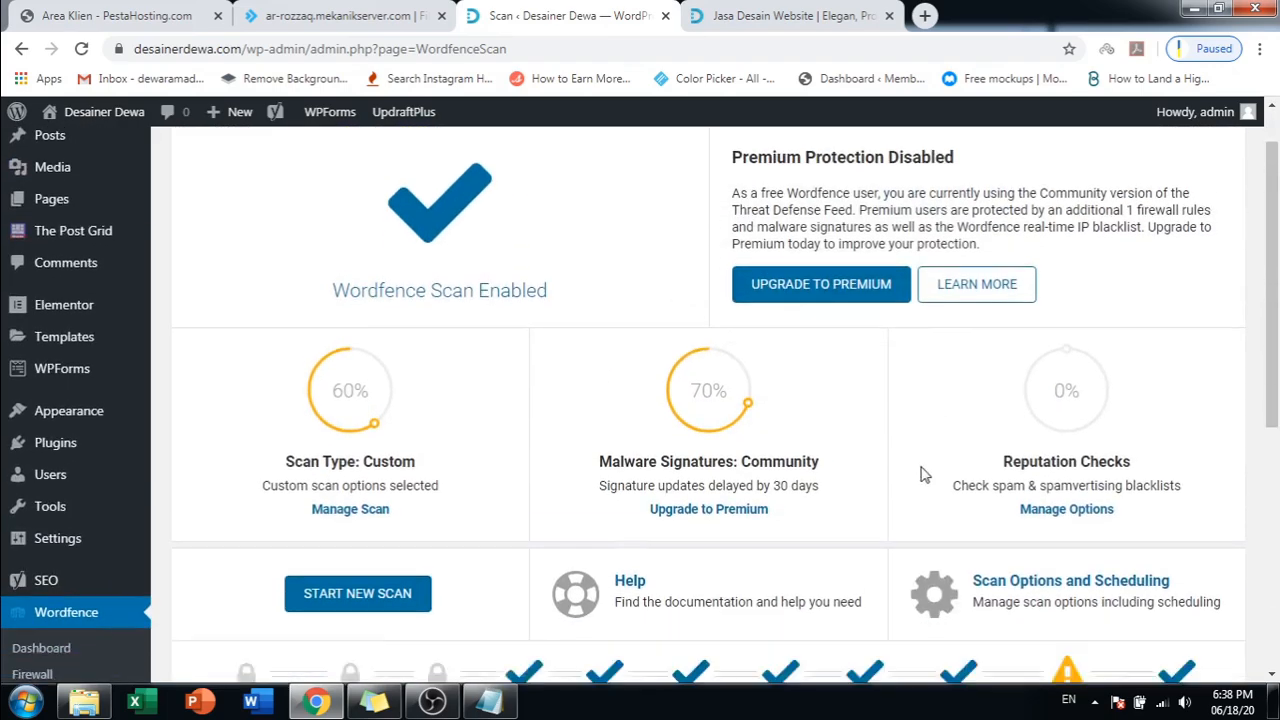
{"action": "scroll", "coordinate": [924, 475], "scroll_direction": "down", "scroll_amount": 1}
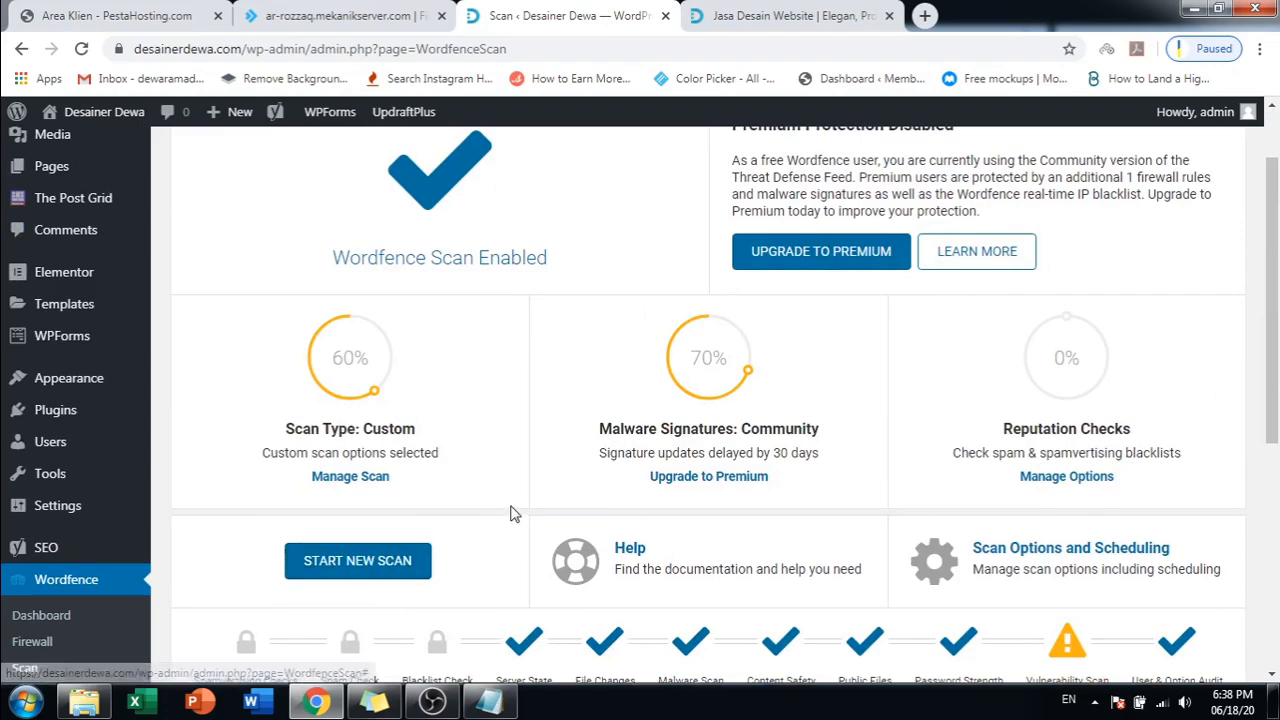
{"action": "scroll", "coordinate": [514, 513], "scroll_direction": "up", "scroll_amount": 1}
{"action": "scroll", "coordinate": [510, 508], "scroll_direction": "down", "scroll_amount": 1}
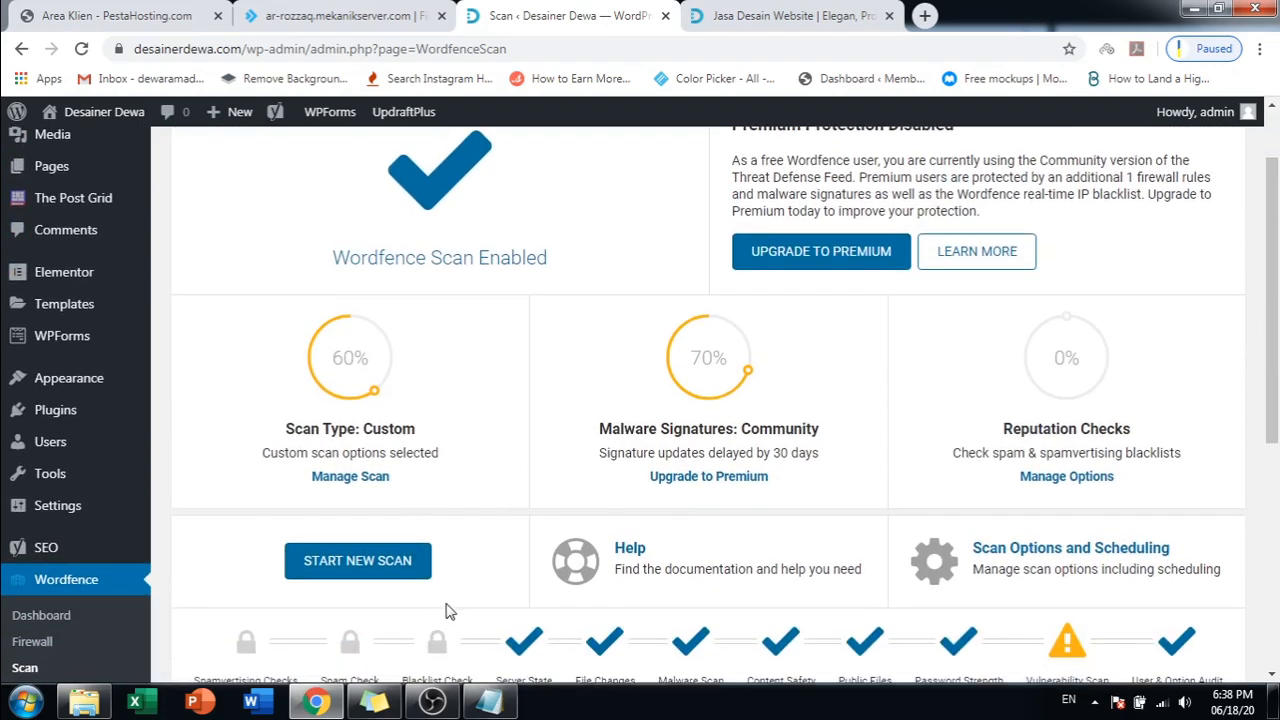
{"action": "scroll", "coordinate": [427, 449], "scroll_direction": "down", "scroll_amount": 1}
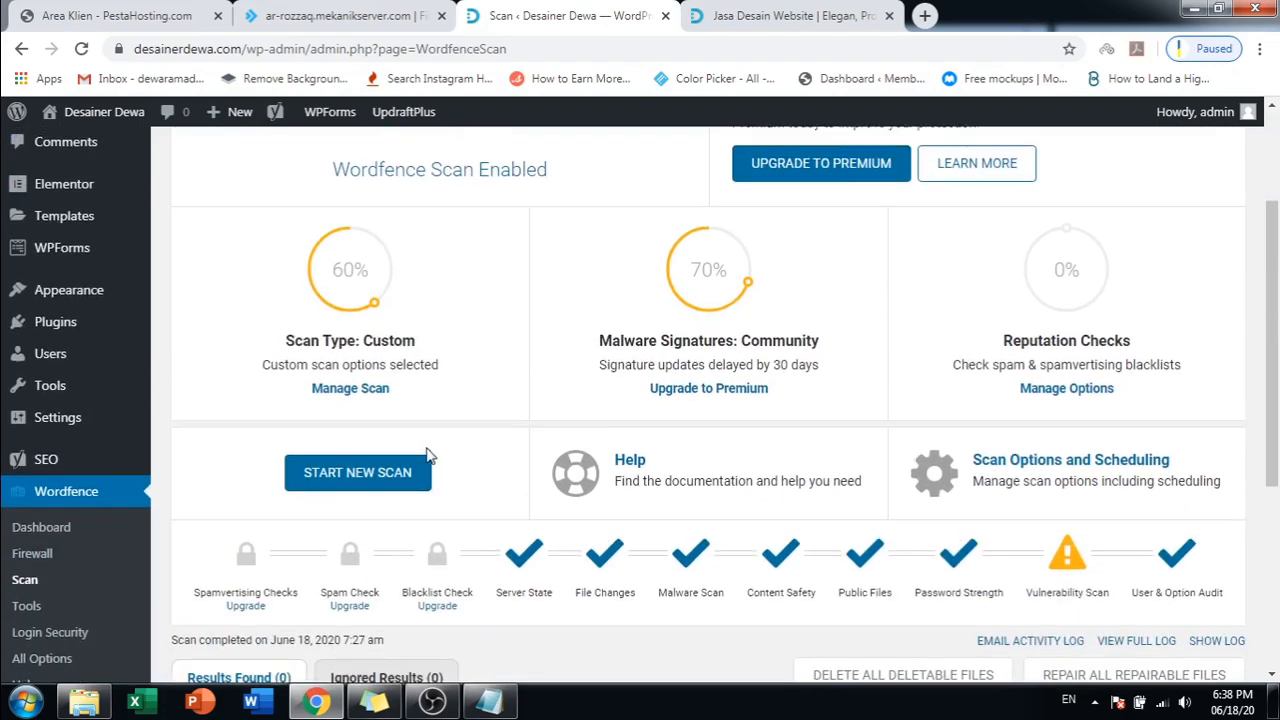
{"action": "scroll", "coordinate": [427, 449], "scroll_direction": "up", "scroll_amount": 1}
{"action": "scroll", "coordinate": [427, 449], "scroll_direction": "down", "scroll_amount": 1}
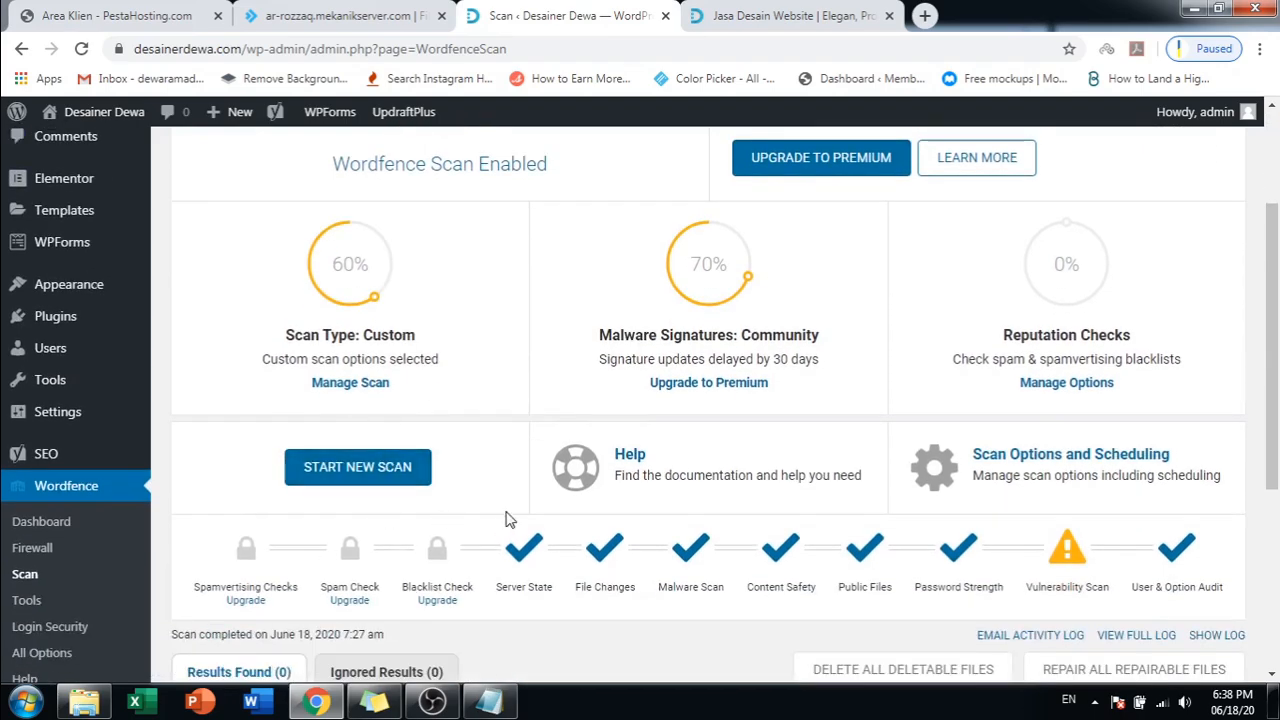
{"action": "scroll", "coordinate": [508, 520], "scroll_direction": "down", "scroll_amount": 1}
- Revisit the public_html folder in DirectAdmin, and return to the Wordfence Scan page to highlight the message under Results Found
{"action": "left_click", "coordinate": [268, 8]}
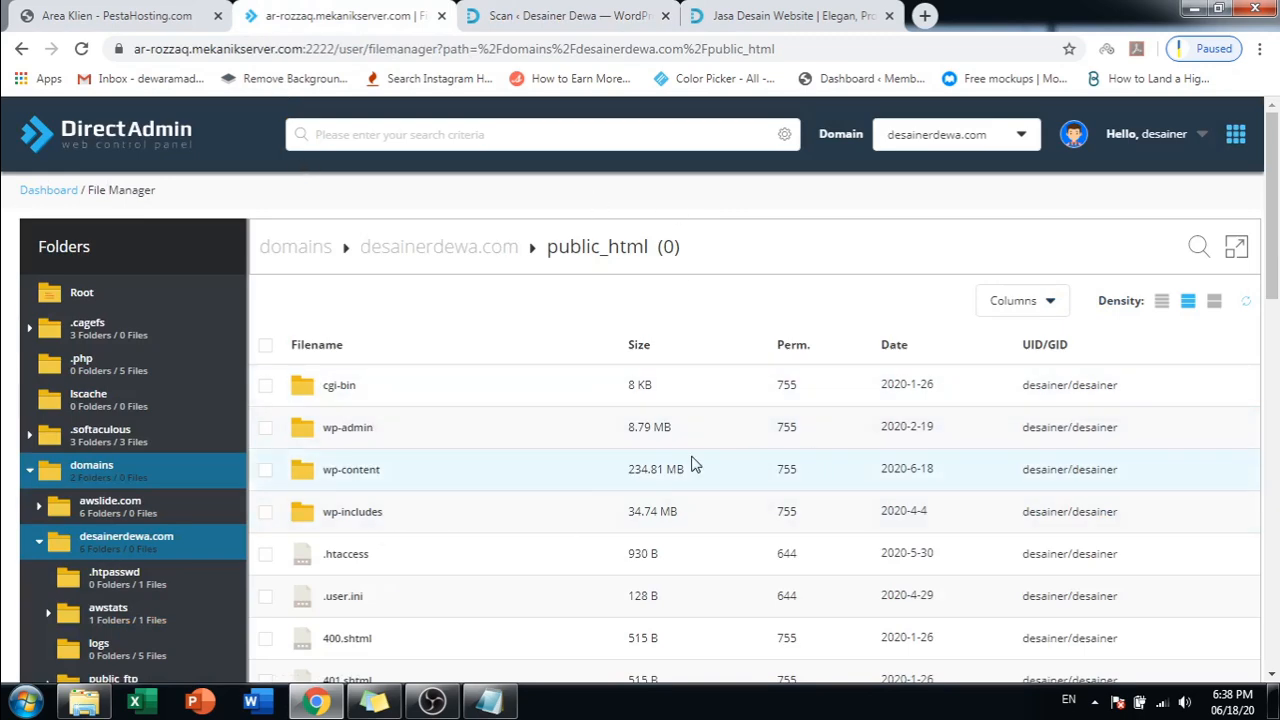
{"action": "left_click", "coordinate": [545, 15]}
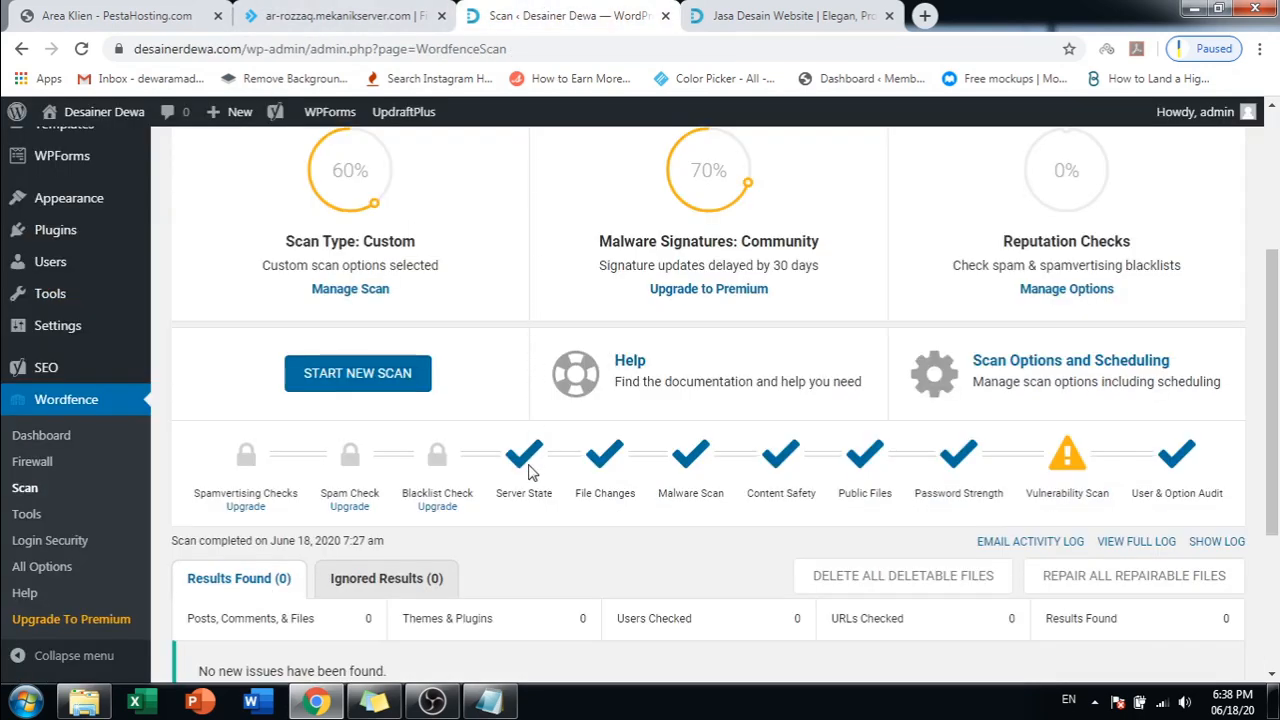
{"action": "scroll", "coordinate": [530, 472], "scroll_direction": "down", "scroll_amount": 1}
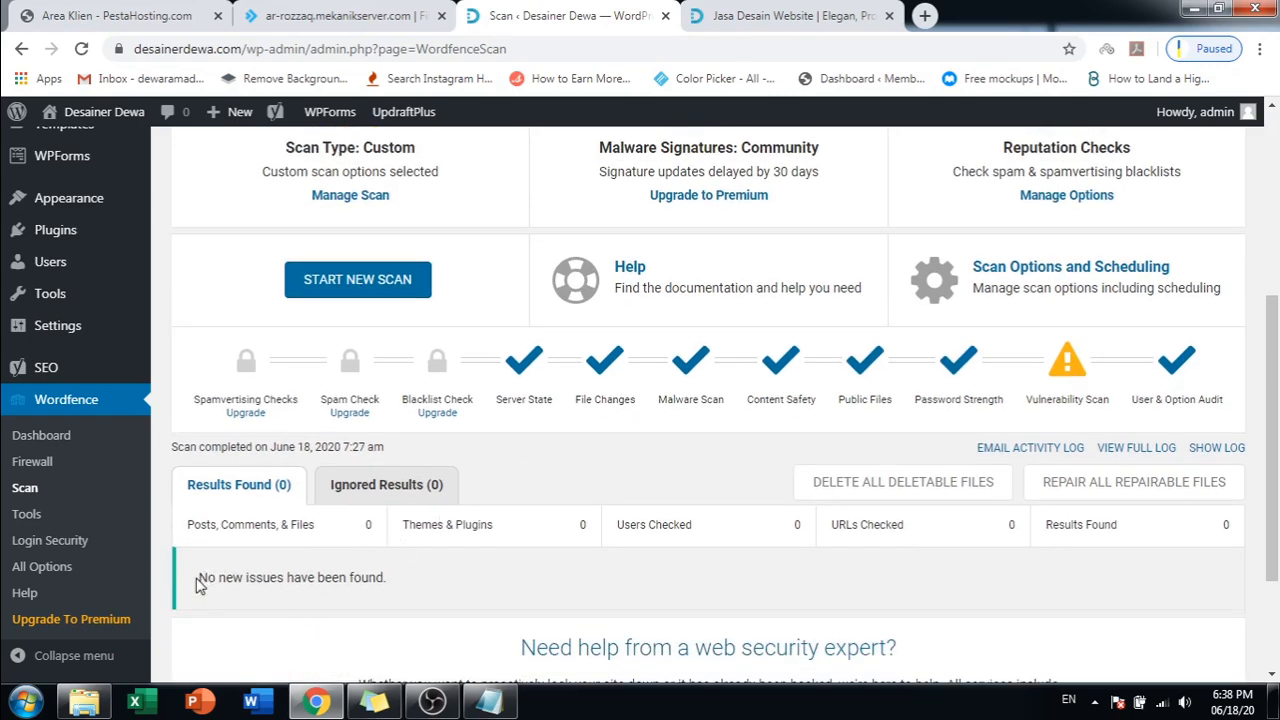
{"action": "left_click_drag", "start_coordinate": [200, 585], "coordinate": [419, 584]}
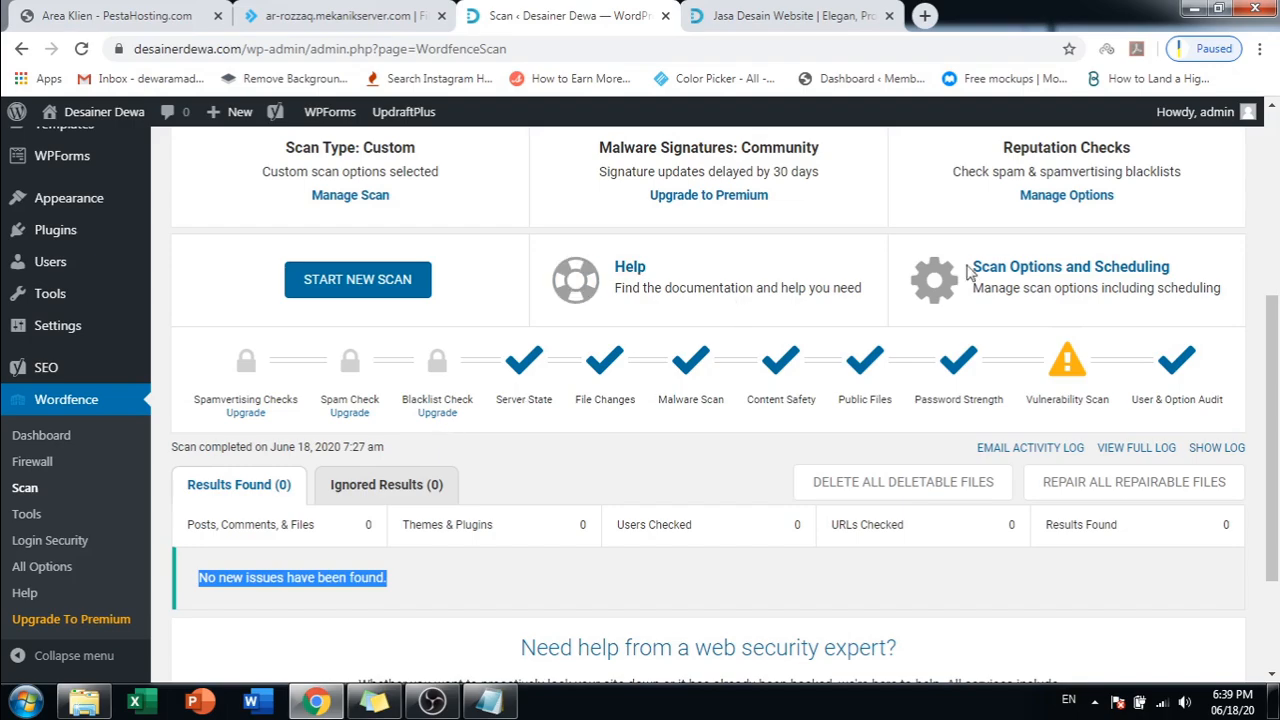
- Open Scan Options and Scheduling, review the basic scan types, and collapse and re-expand the General Options section
{"action": "left_click", "coordinate": [1046, 280]}
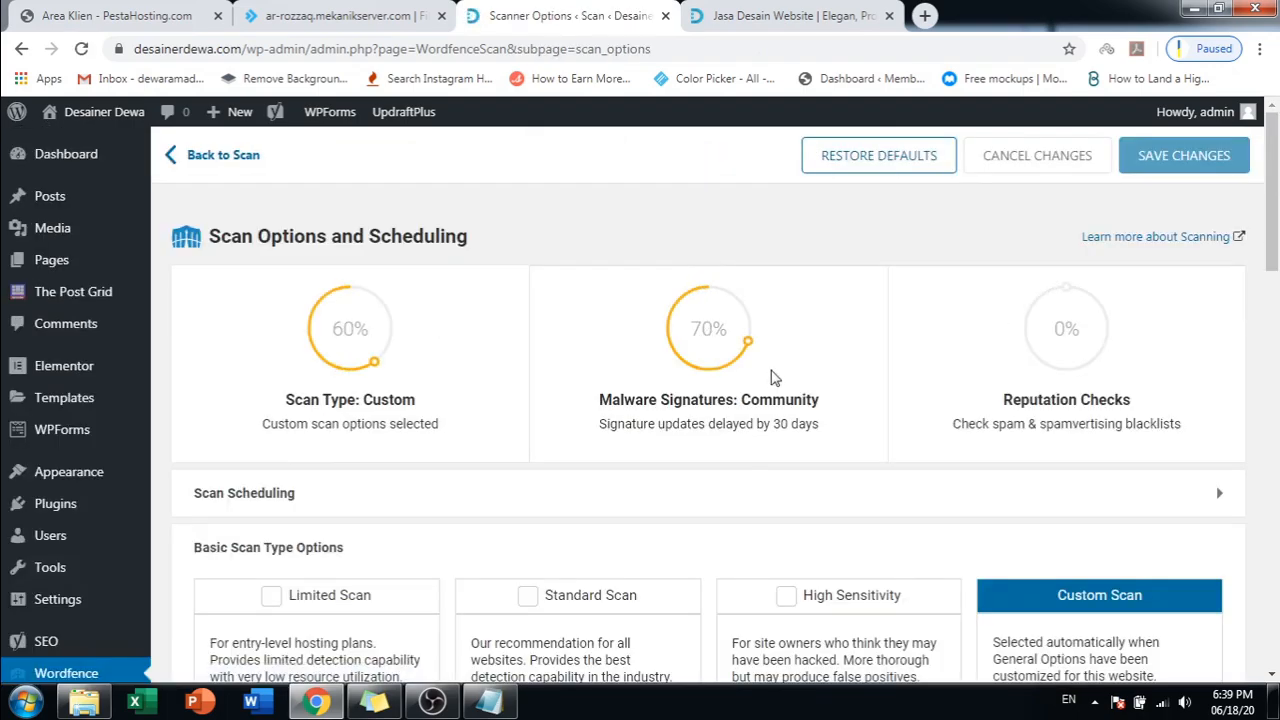
{"action": "scroll", "coordinate": [775, 378], "scroll_direction": "down", "scroll_amount": 3}
{"action": "scroll", "coordinate": [975, 376], "scroll_direction": "down", "scroll_amount": 3}
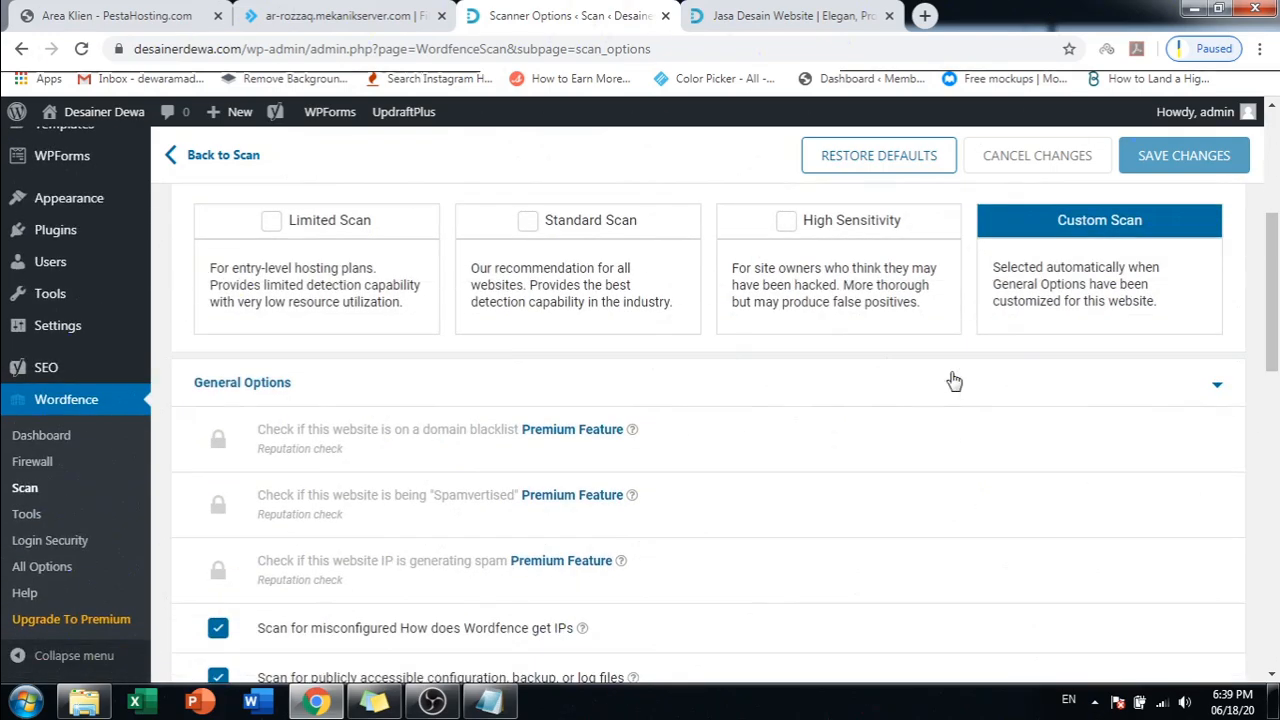
{"action": "scroll", "coordinate": [376, 233], "scroll_direction": "up", "scroll_amount": 2}
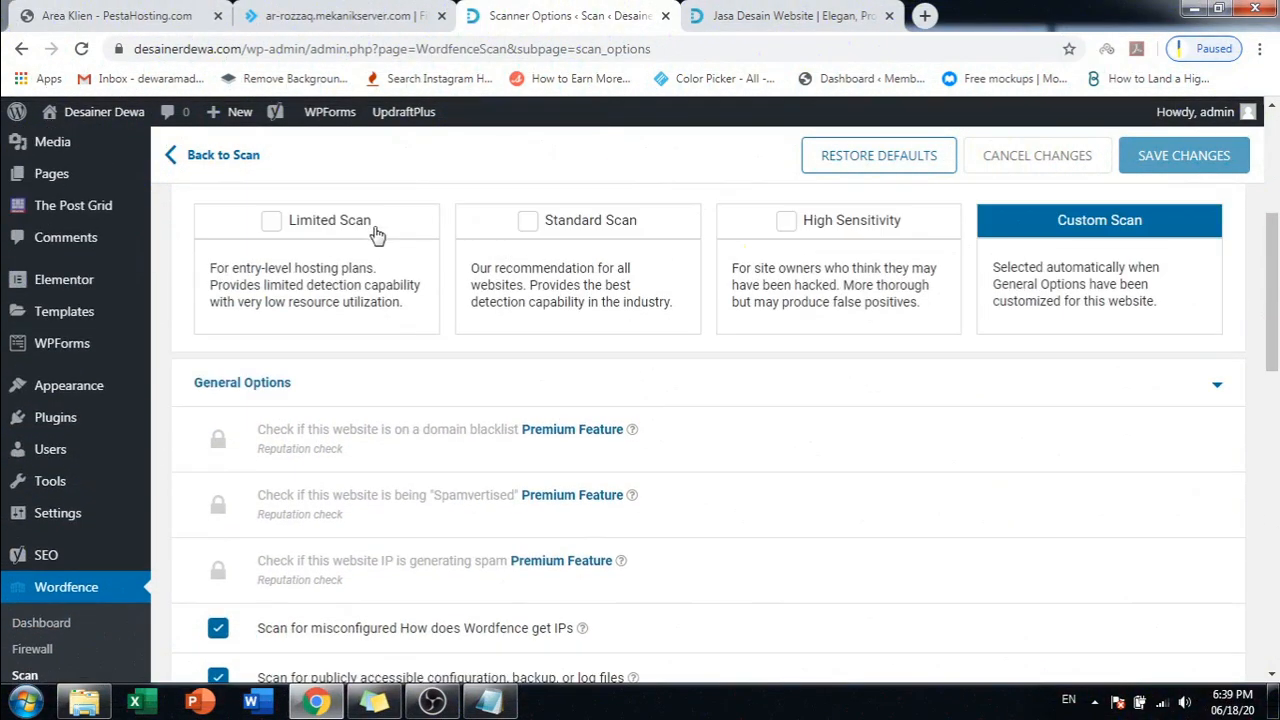
{"action": "left_click", "coordinate": [282, 391]}
{"action": "left_click", "coordinate": [282, 390]}
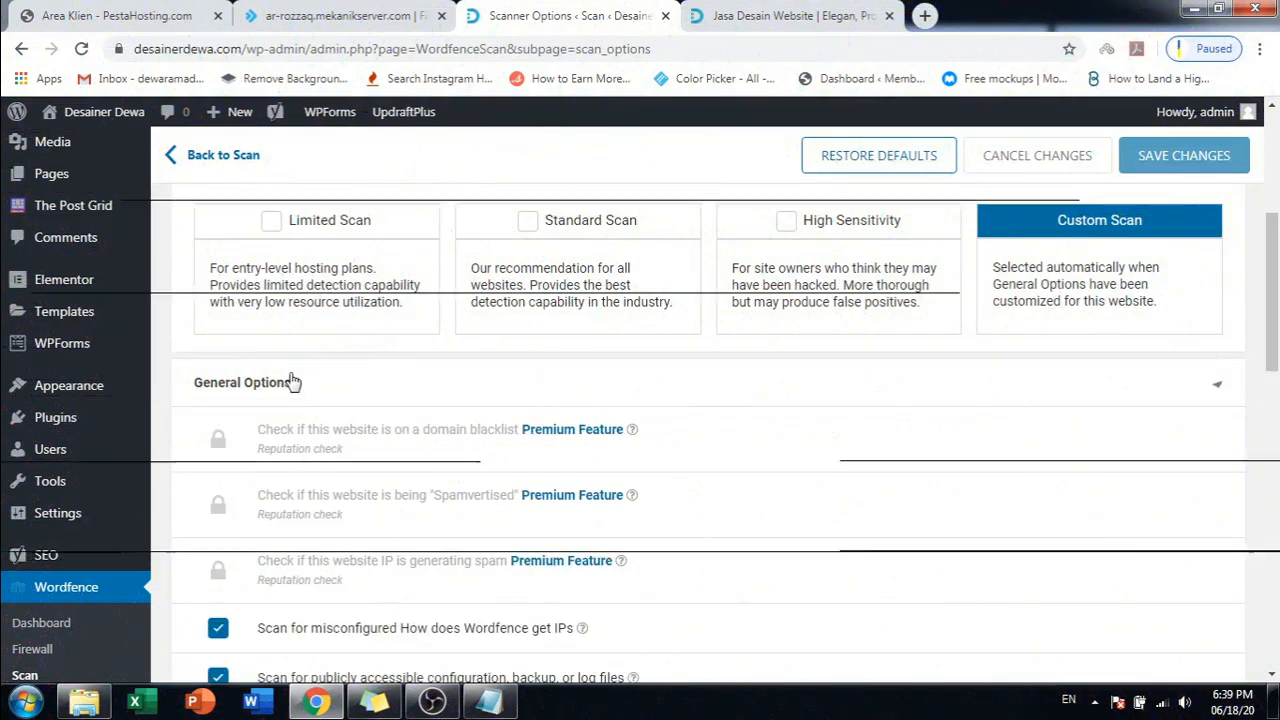
- Review the individual scan checks under General Options, and return to the Scan page without changing them
{"action": "scroll", "coordinate": [594, 364], "scroll_direction": "down", "scroll_amount": 3}
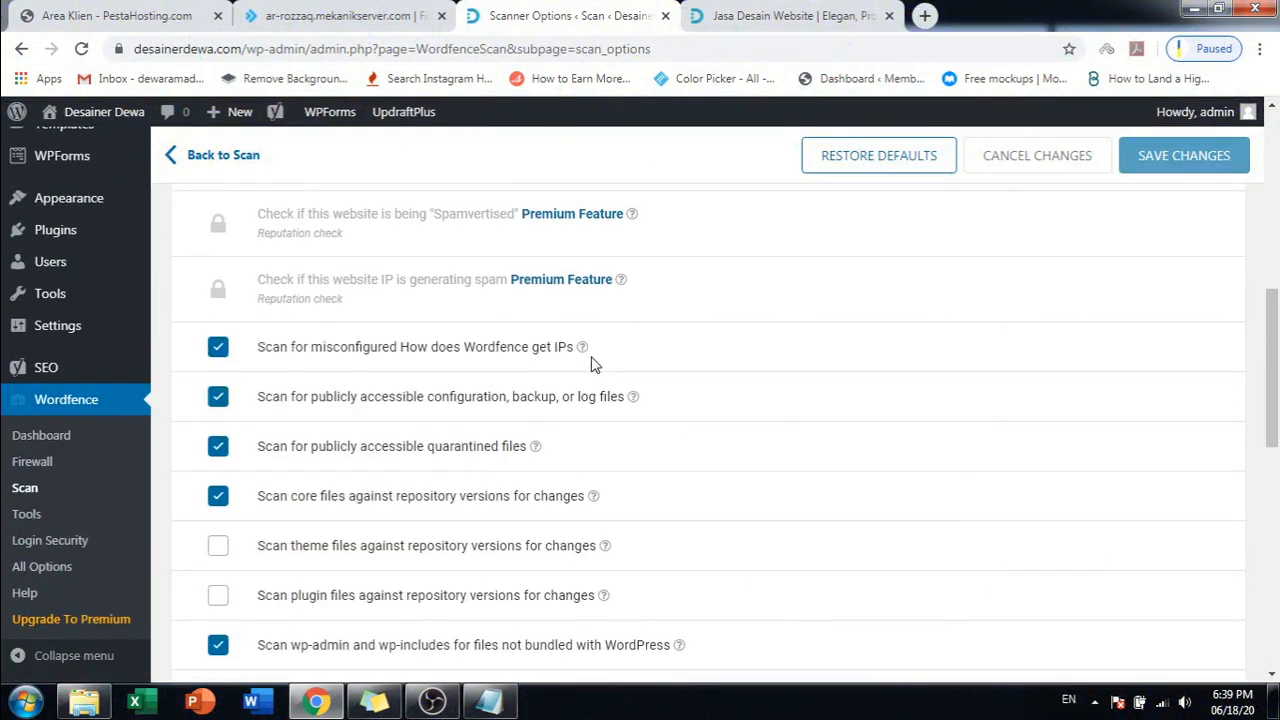
{"action": "scroll", "coordinate": [590, 364], "scroll_direction": "down", "scroll_amount": 5}
{"action": "scroll", "coordinate": [590, 364], "scroll_direction": "down", "scroll_amount": 2}
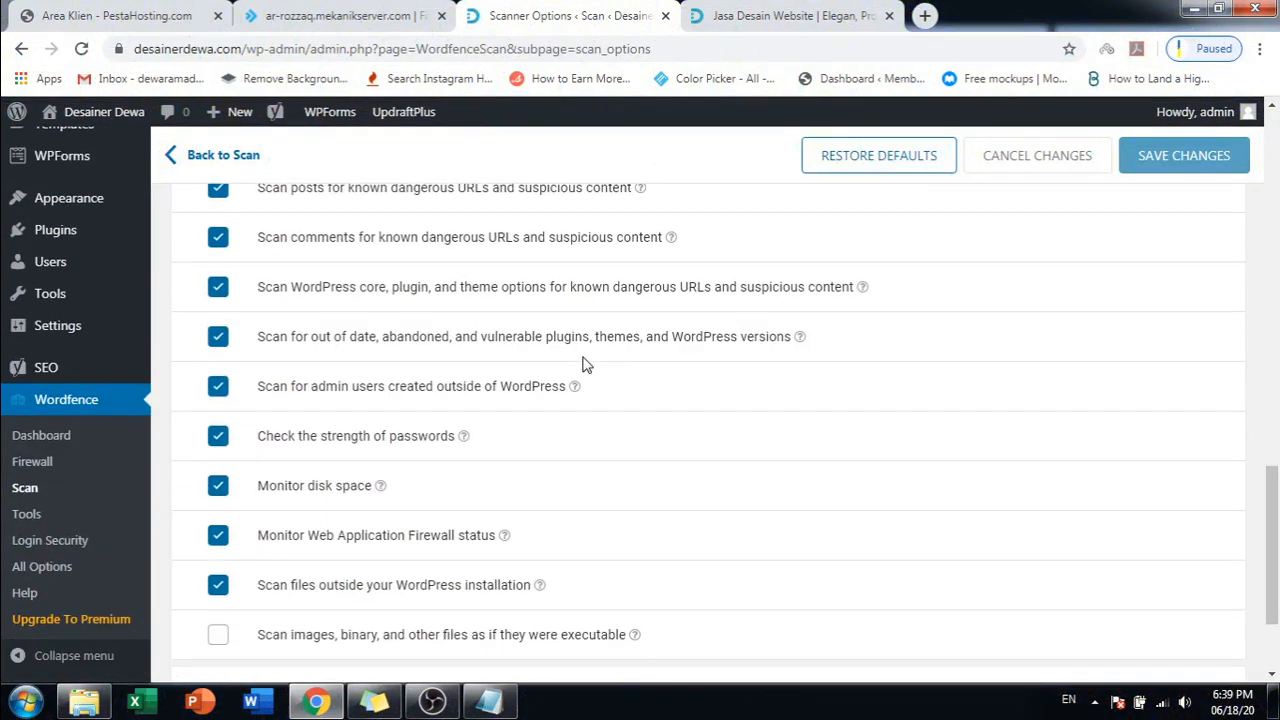
{"action": "scroll", "coordinate": [583, 364], "scroll_direction": "down", "scroll_amount": 2}
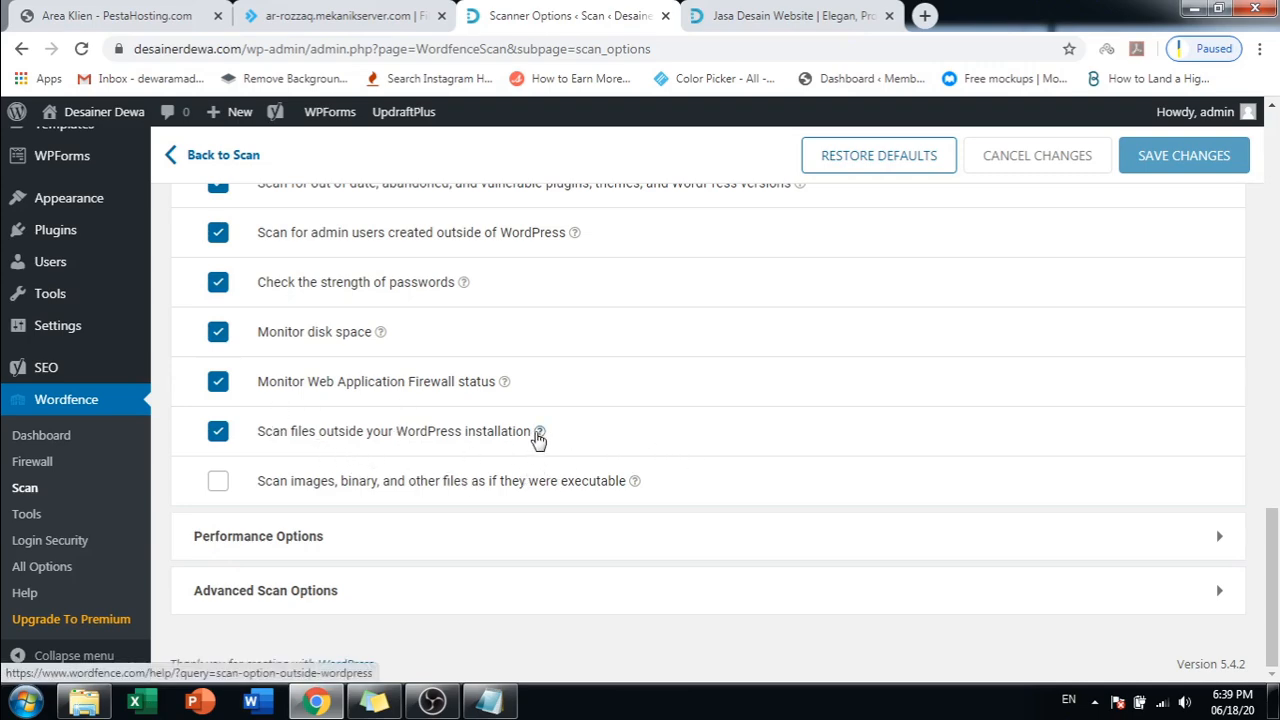
{"action": "scroll", "coordinate": [1085, 276], "scroll_direction": "up", "scroll_amount": 5}
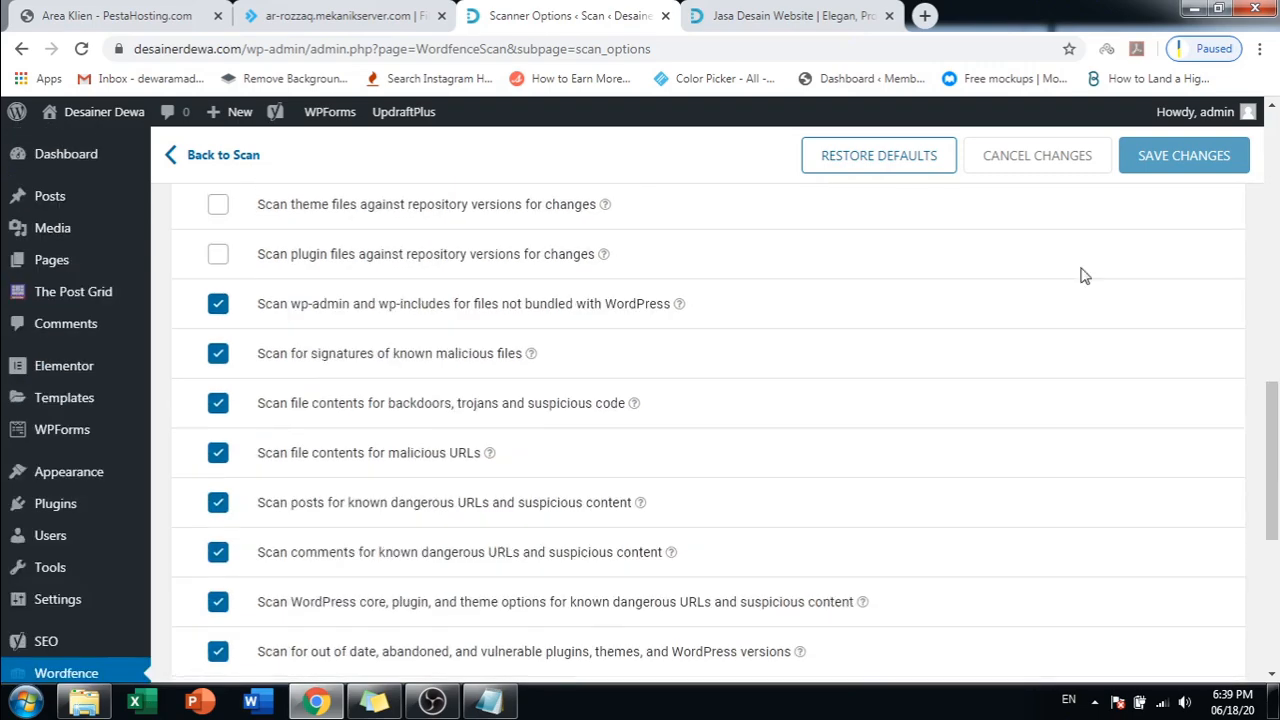
{"action": "scroll", "coordinate": [414, 234], "scroll_direction": "up", "scroll_amount": 5}
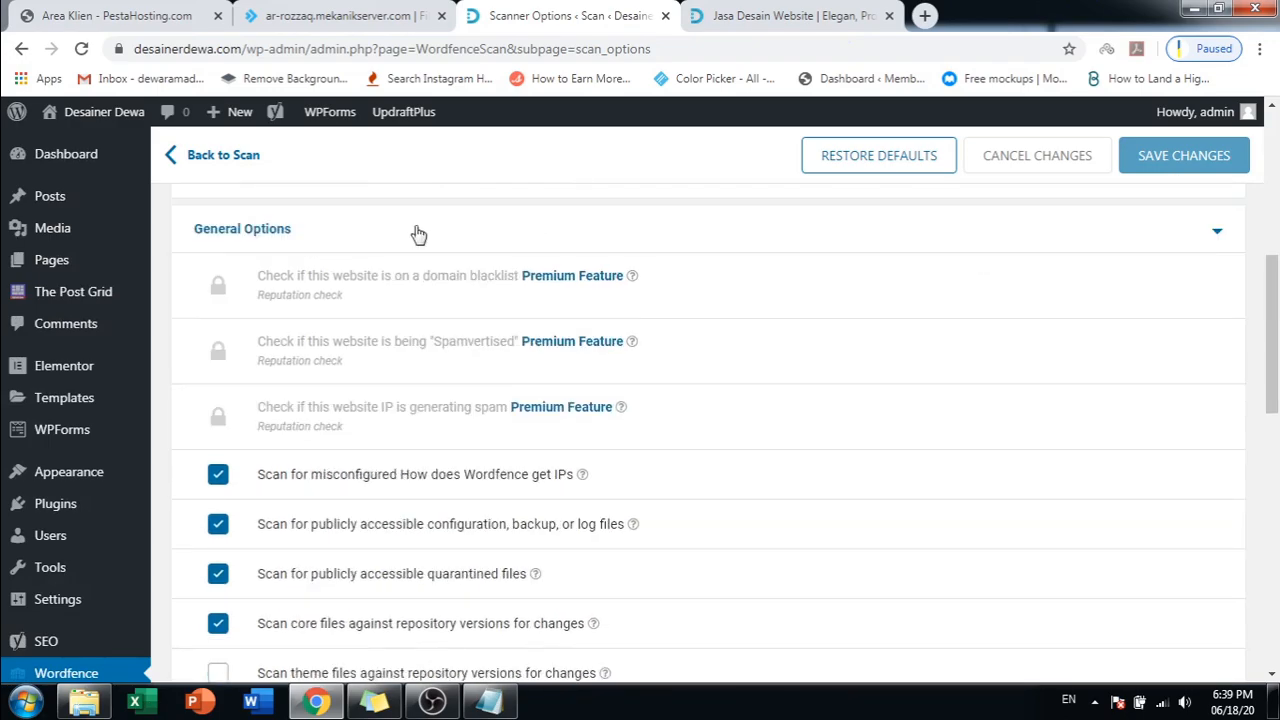
{"action": "left_click", "coordinate": [223, 157]}
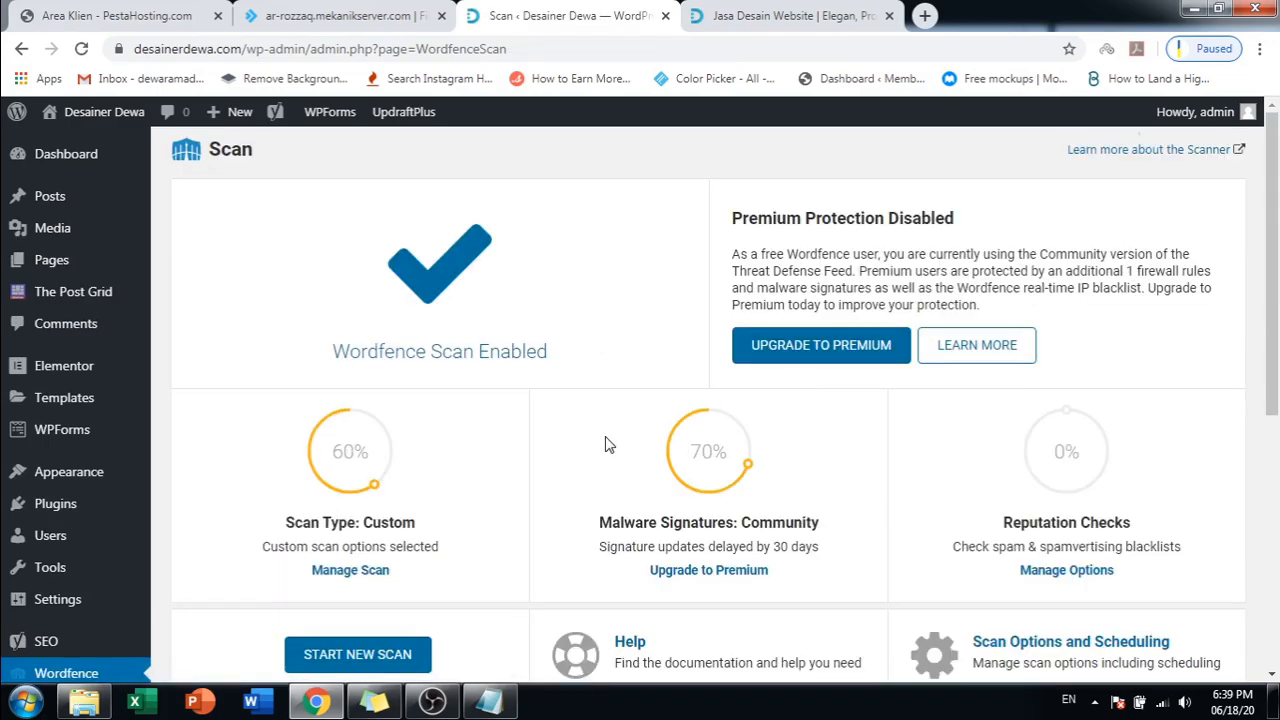
- Review the previous scan stages and results on the Wordfence Scan page, and start a new scan
{"action": "scroll", "coordinate": [606, 445], "scroll_direction": "down", "scroll_amount": 3}
{"action": "scroll", "coordinate": [812, 549], "scroll_direction": "down", "scroll_amount": 2}
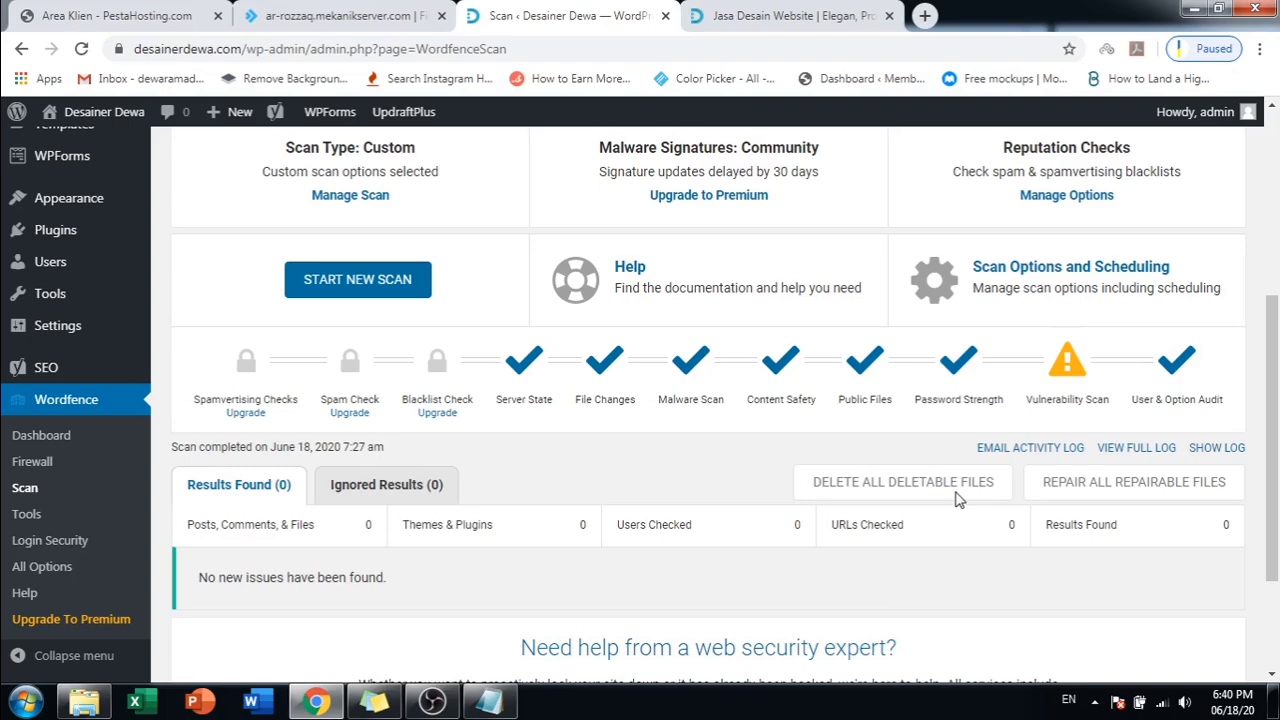
{"action": "scroll", "coordinate": [955, 500], "scroll_direction": "down", "scroll_amount": 2}
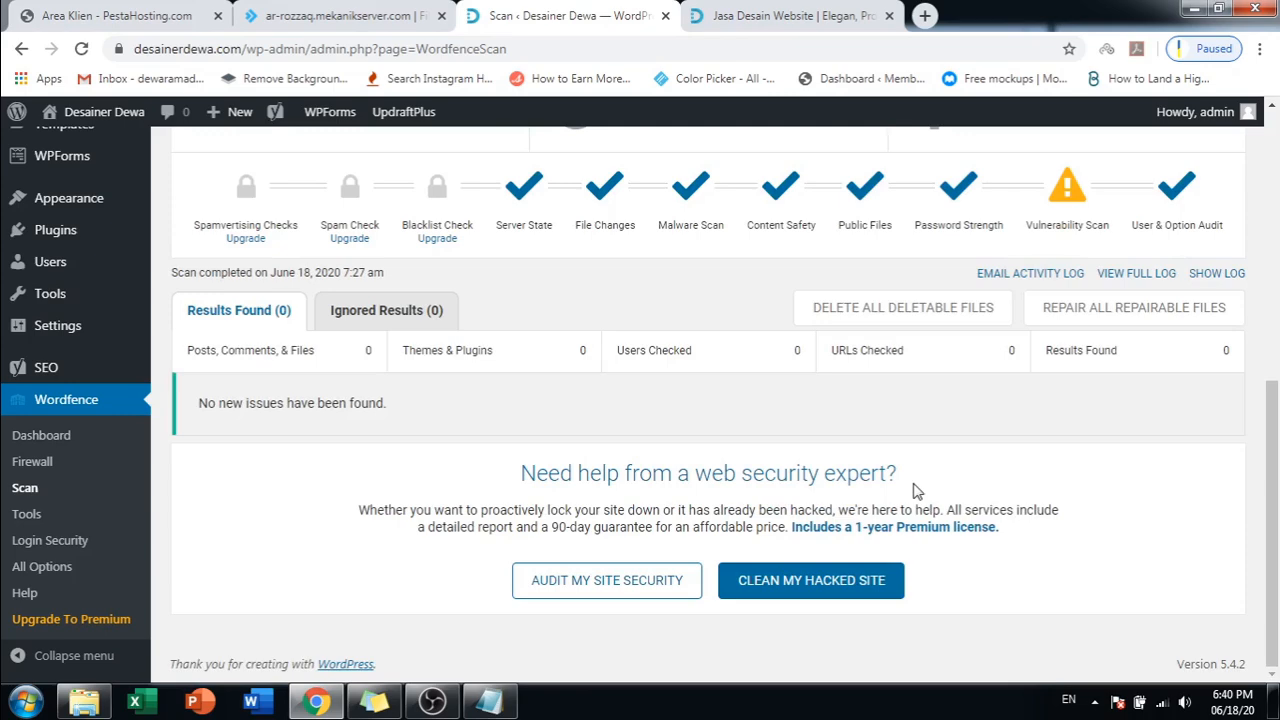
{"action": "scroll", "coordinate": [915, 490], "scroll_direction": "up", "scroll_amount": 3}
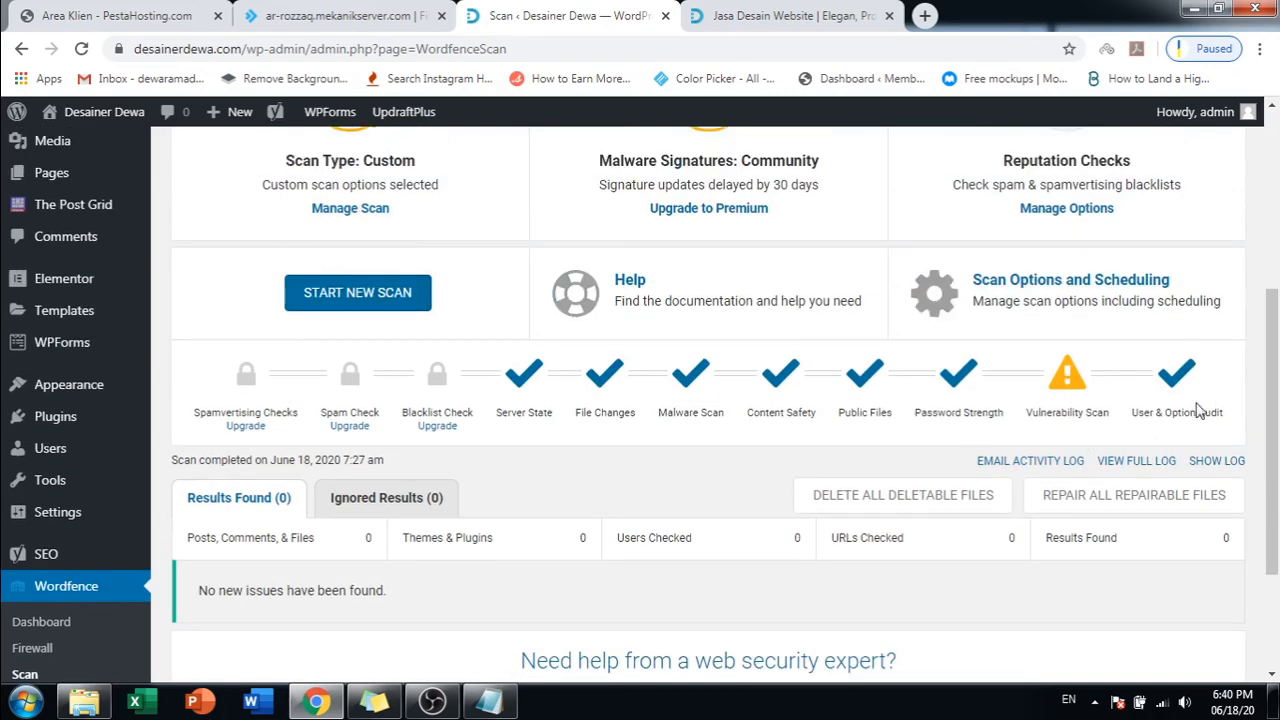
{"action": "left_click", "coordinate": [422, 302]}
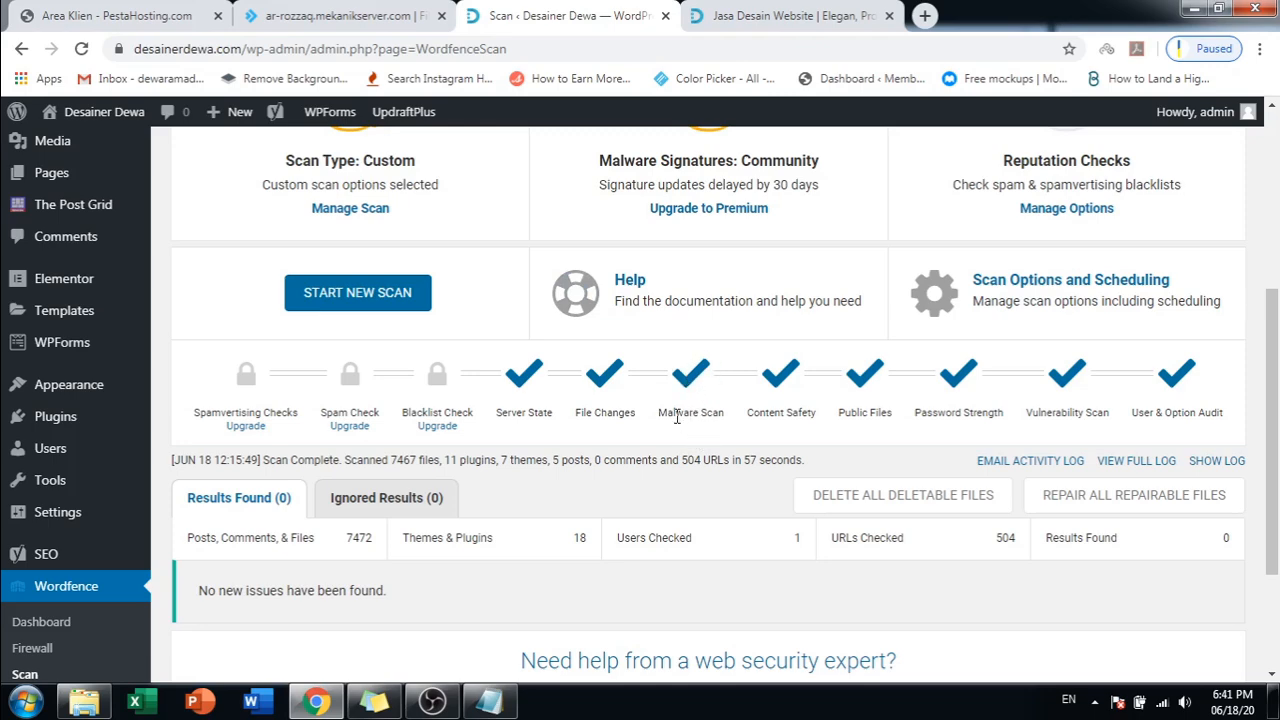
- Review the completed scan's stages and counts, and highlight the message under Results Found
{"action": "scroll", "coordinate": [688, 412], "scroll_direction": "down", "scroll_amount": 2}
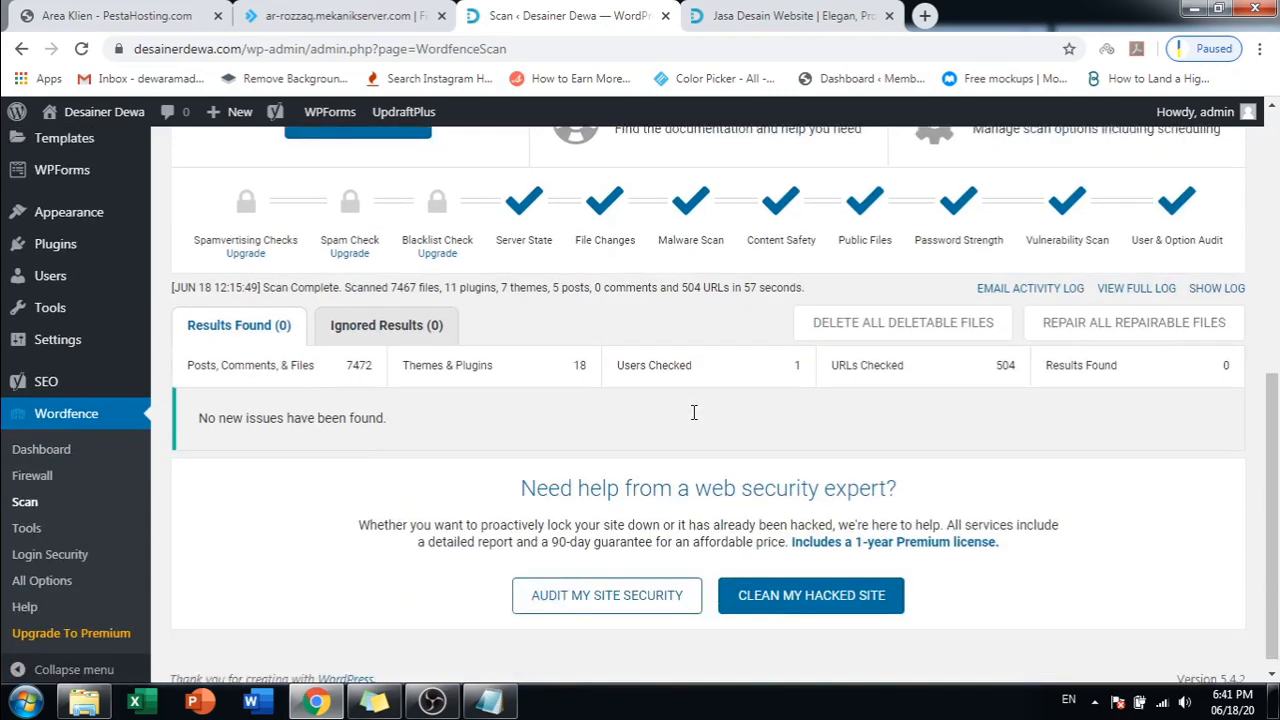
{"action": "left_click_drag", "start_coordinate": [200, 403], "coordinate": [527, 409]}
{"action": "left_click", "coordinate": [527, 409]}
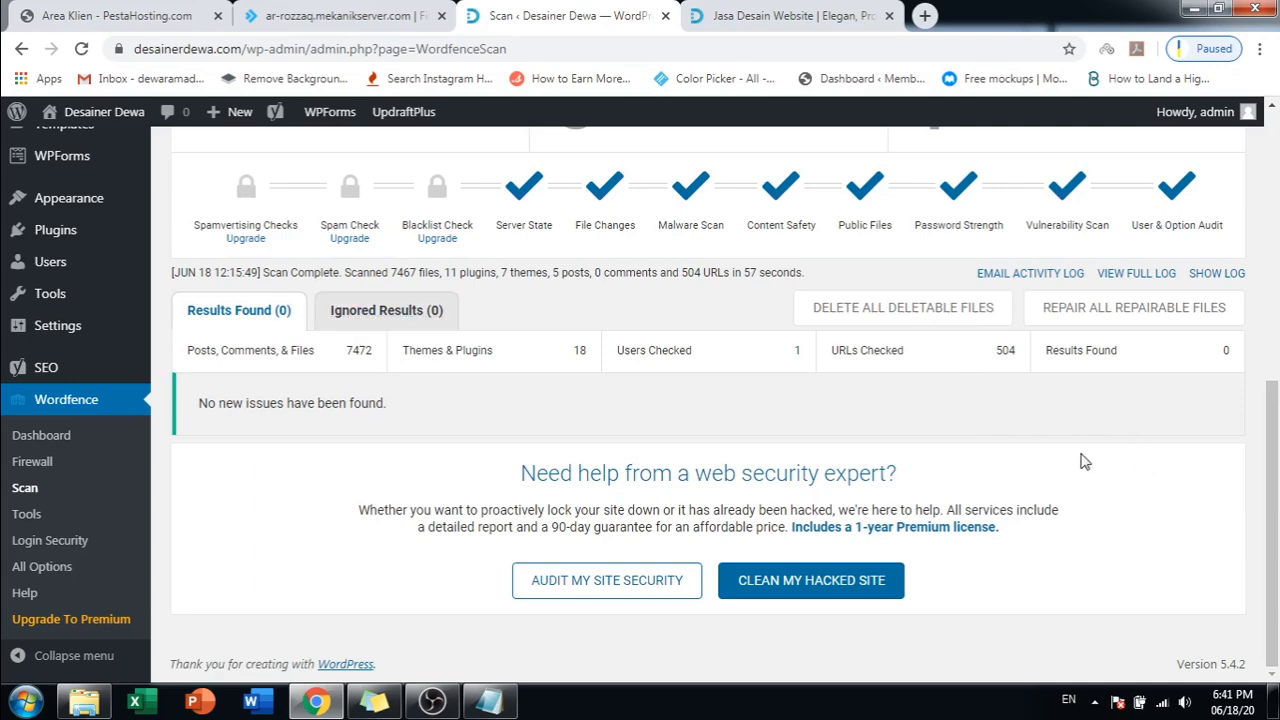
{"action": "scroll", "coordinate": [1227, 512], "scroll_direction": "up", "scroll_amount": 3}
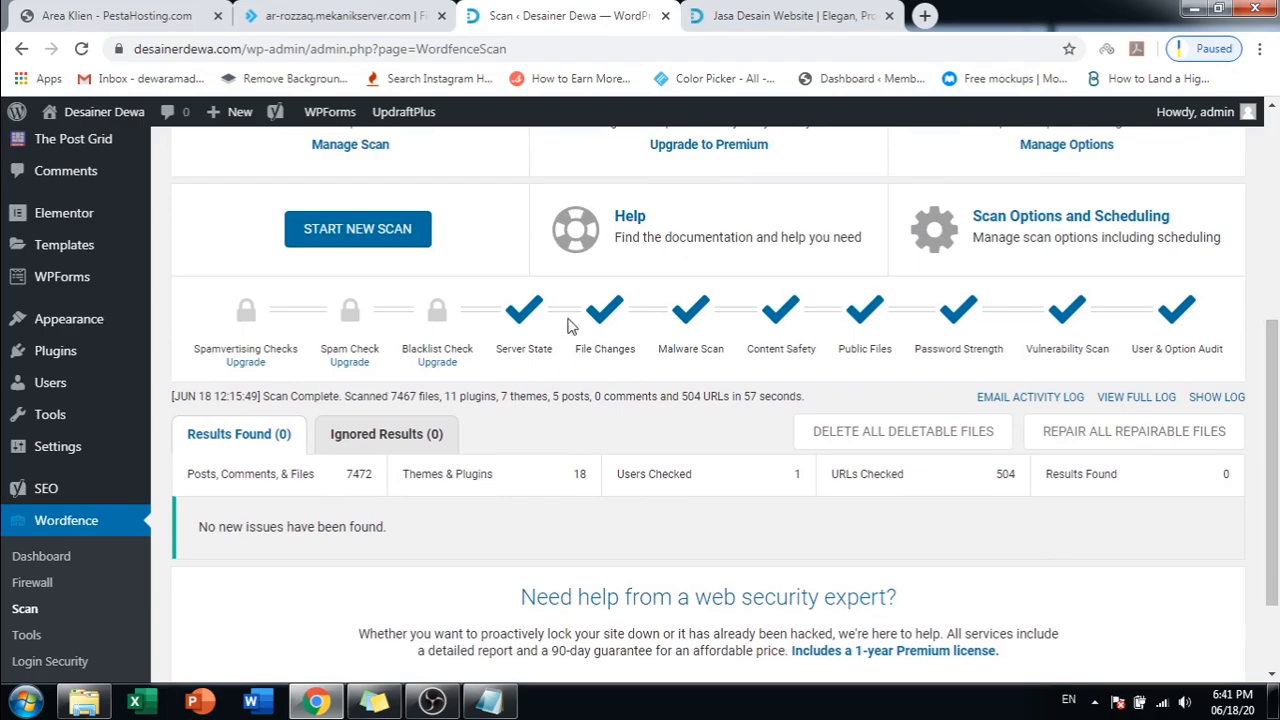
- Switch to the DirectAdmin file manager and examine the WordPress folders and files in public_html
{"action": "left_click", "coordinate": [350, 15]}
{"action": "scroll", "coordinate": [449, 397], "scroll_direction": "down", "scroll_amount": 2}
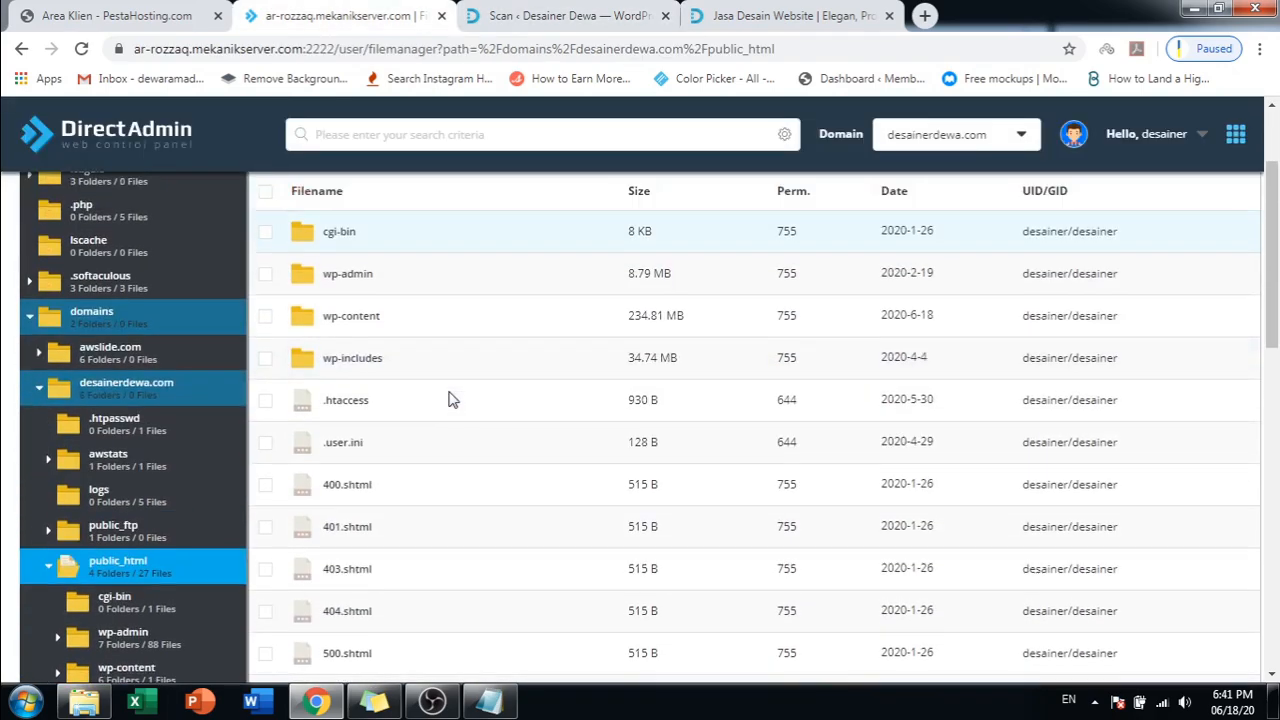
{"action": "scroll", "coordinate": [517, 200], "scroll_direction": "up", "scroll_amount": 2}
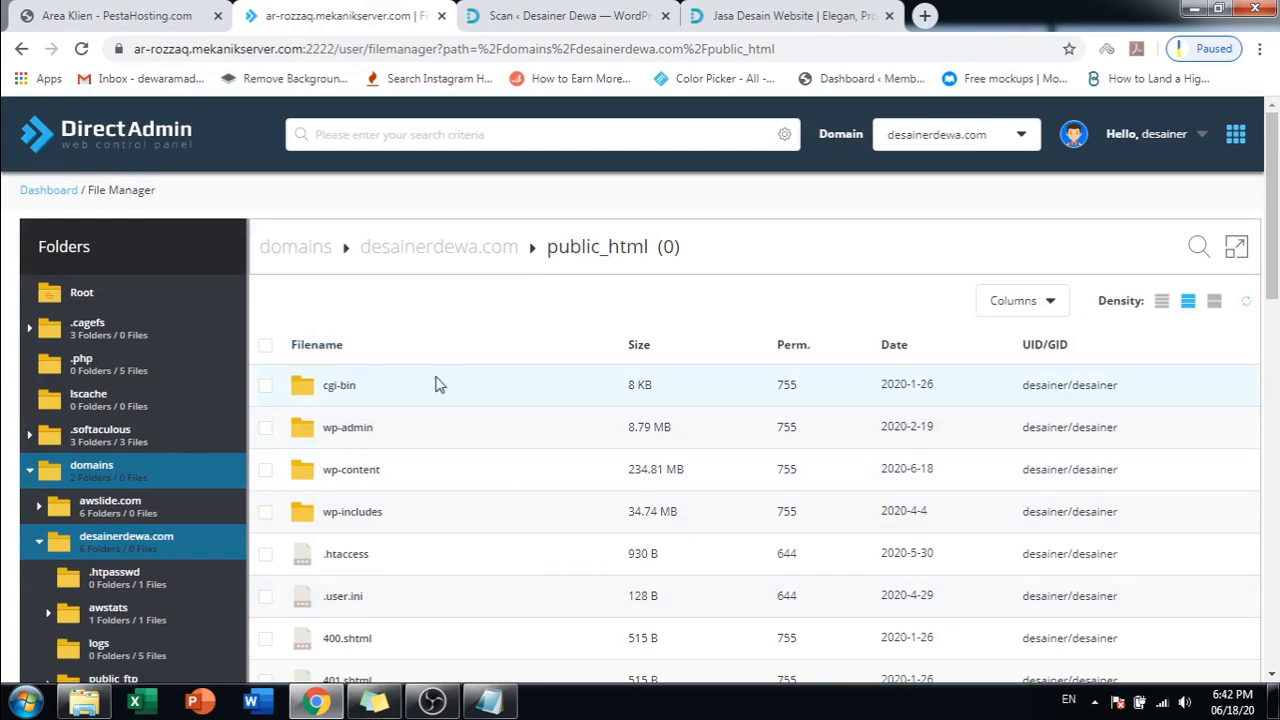
{"action": "right_click", "coordinate": [398, 553]}
{"action": "right_click", "coordinate": [368, 427]}
{"action": "left_click", "coordinate": [370, 448]}
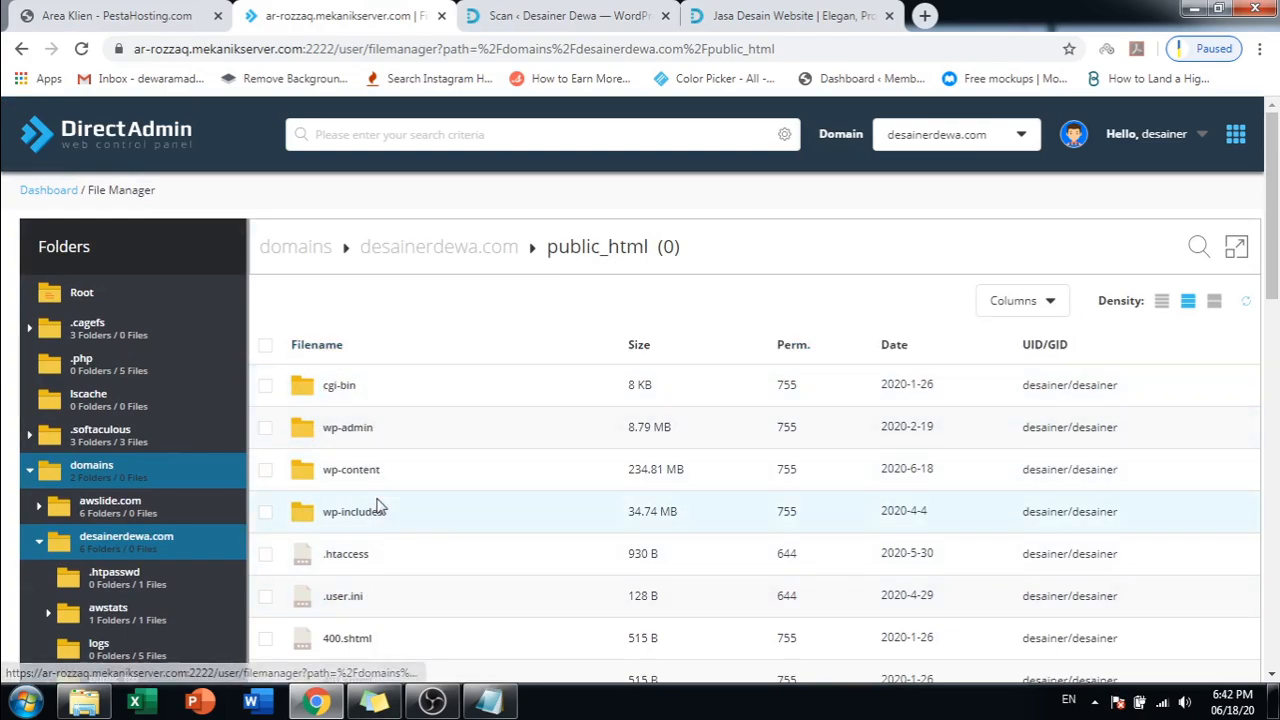
{"action": "scroll", "coordinate": [189, 508], "scroll_direction": "down", "scroll_amount": 3}
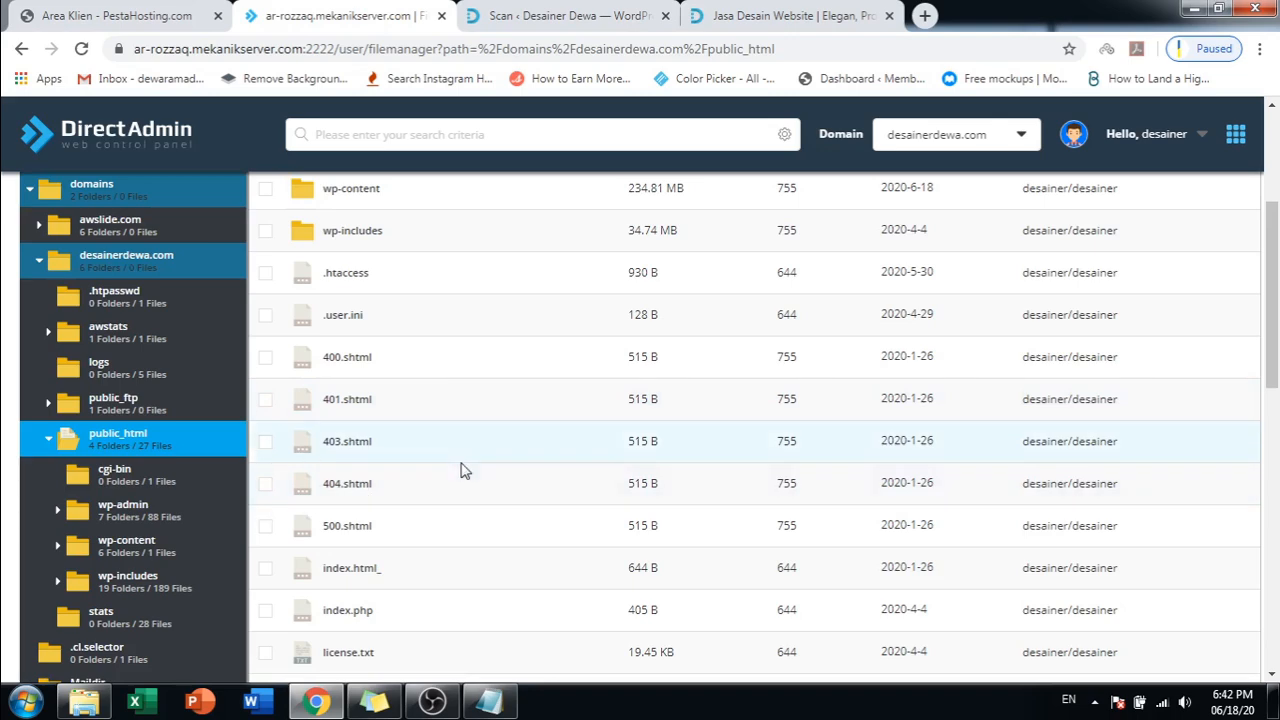
{"action": "scroll", "coordinate": [460, 469], "scroll_direction": "up", "scroll_amount": 2}
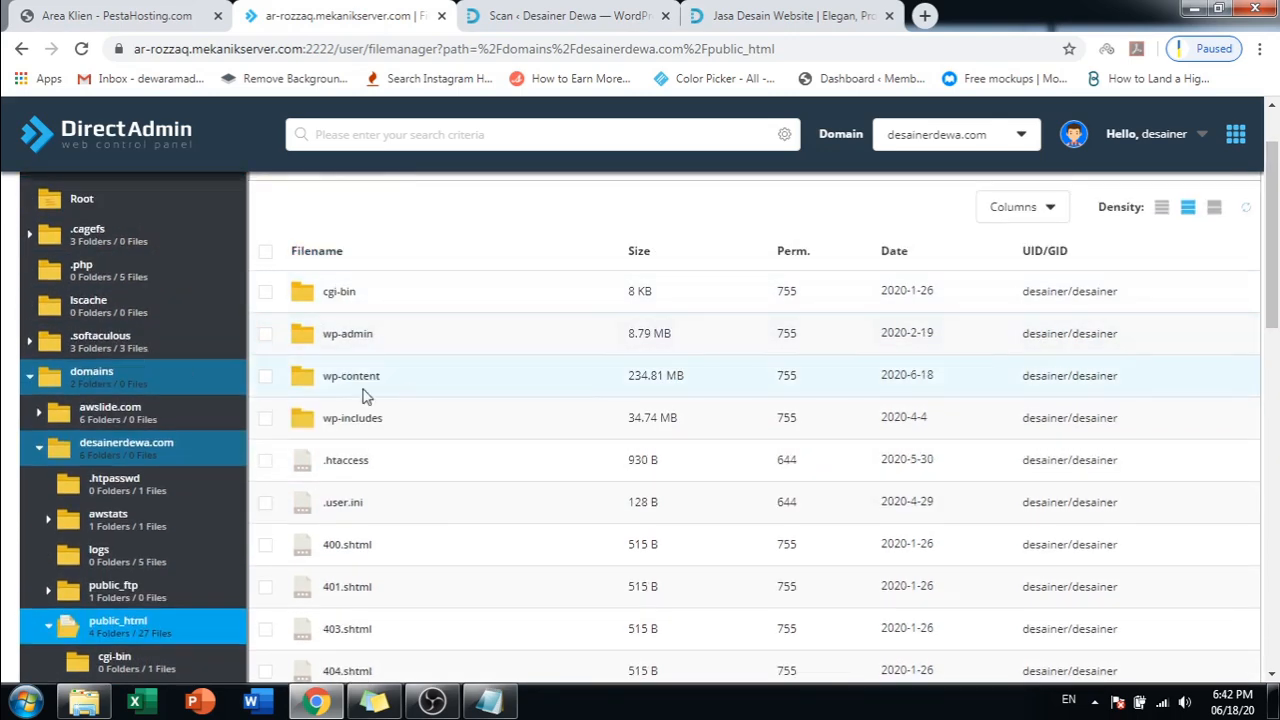
{"action": "right_click", "coordinate": [272, 334]}
{"action": "left_click", "coordinate": [297, 334]}
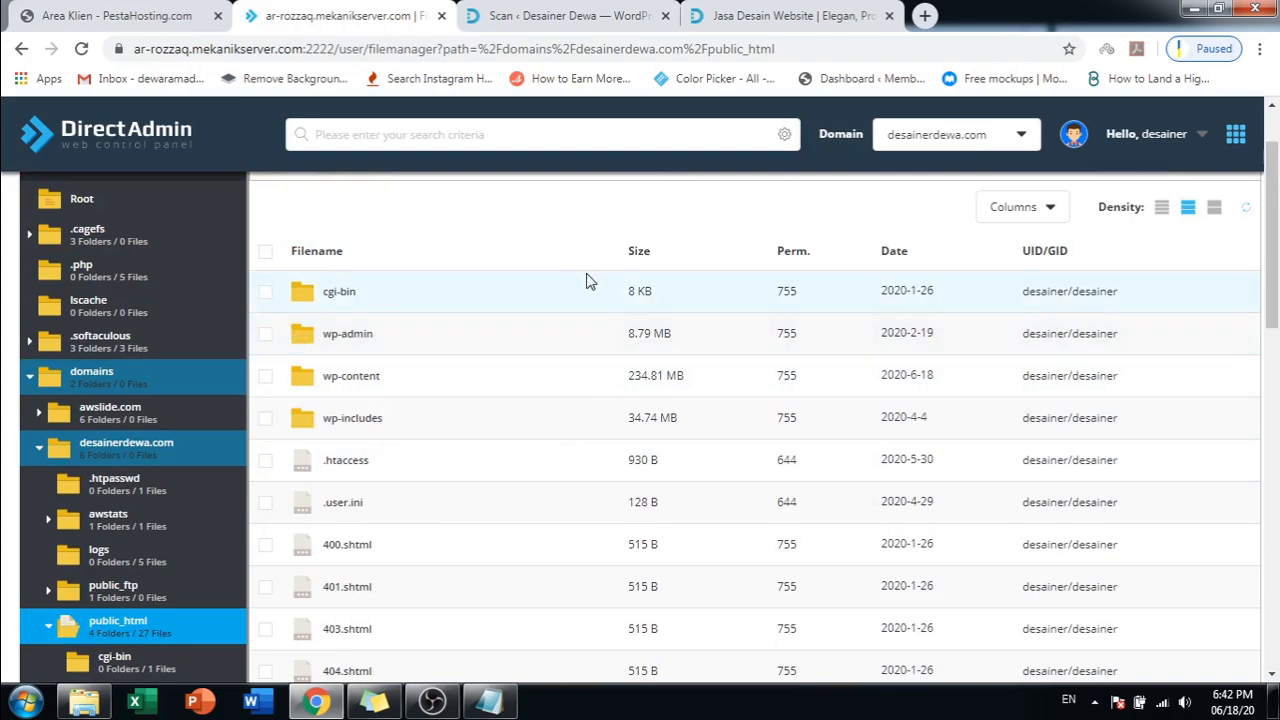
{"action": "scroll", "coordinate": [598, 274], "scroll_direction": "up", "scroll_amount": 1}
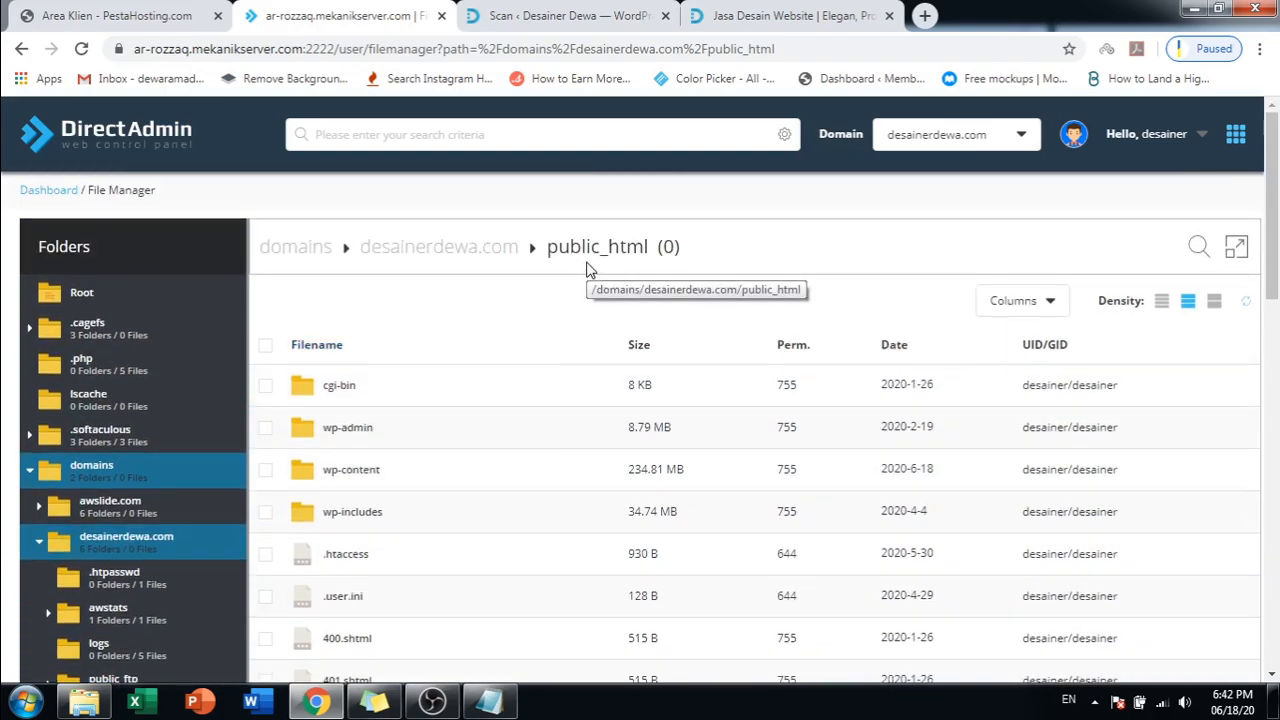
- Return to the Wordfence Scan page, bring up the Notepad notes, highlight hack signs three and four, and reposition the notes window
{"action": "left_click", "coordinate": [530, 10]}
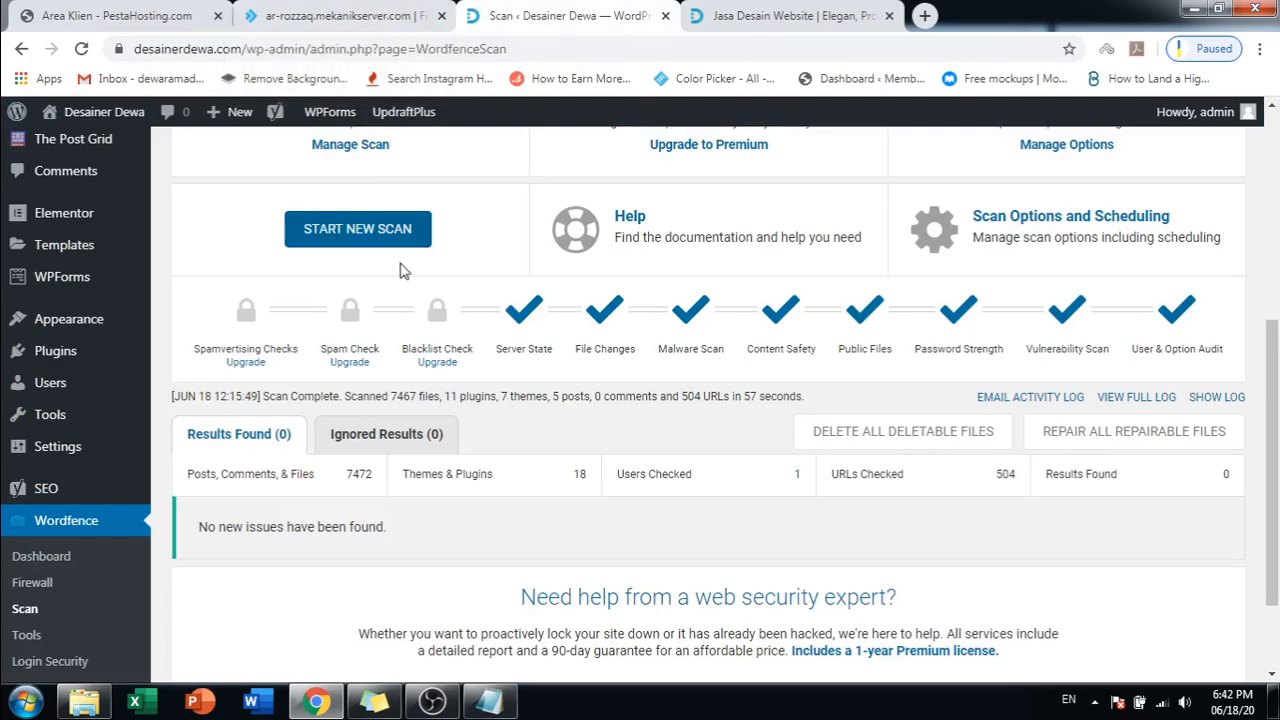
{"action": "scroll", "coordinate": [806, 348], "scroll_direction": "up", "scroll_amount": 4}
{"action": "left_click", "coordinate": [488, 700]}
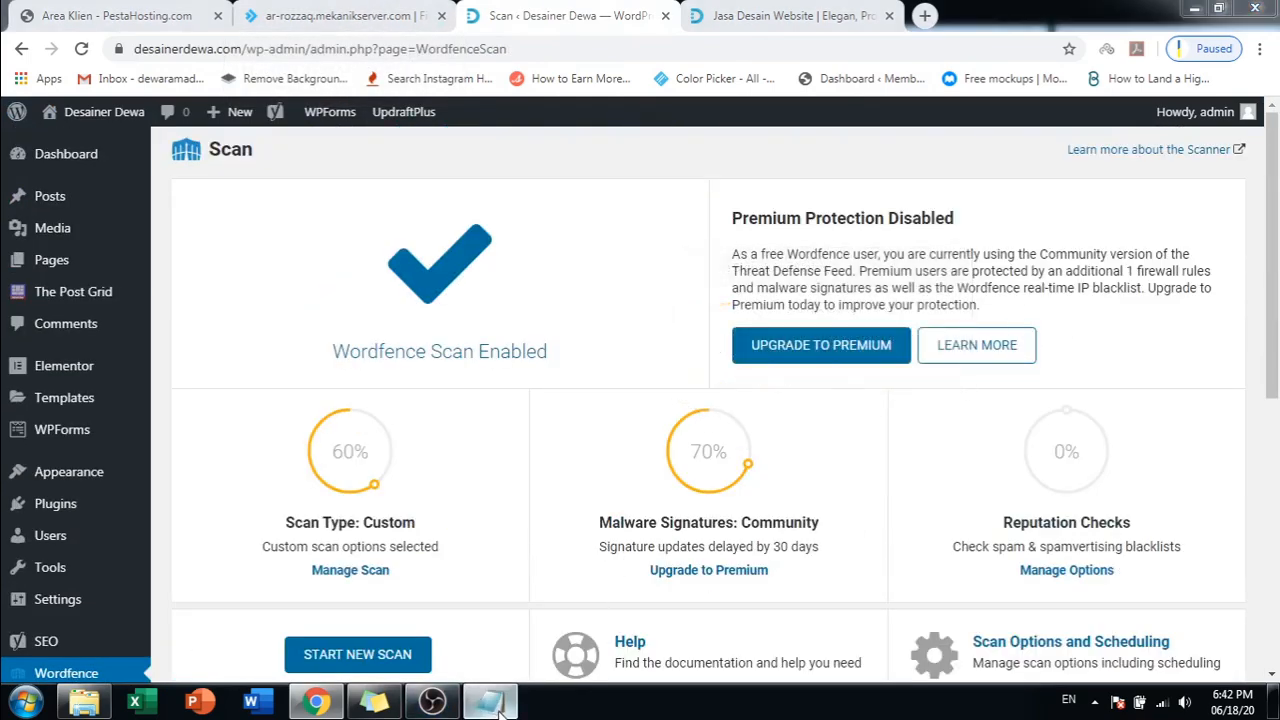
{"action": "left_click_drag", "start_coordinate": [1158, 249], "coordinate": [729, 196]}
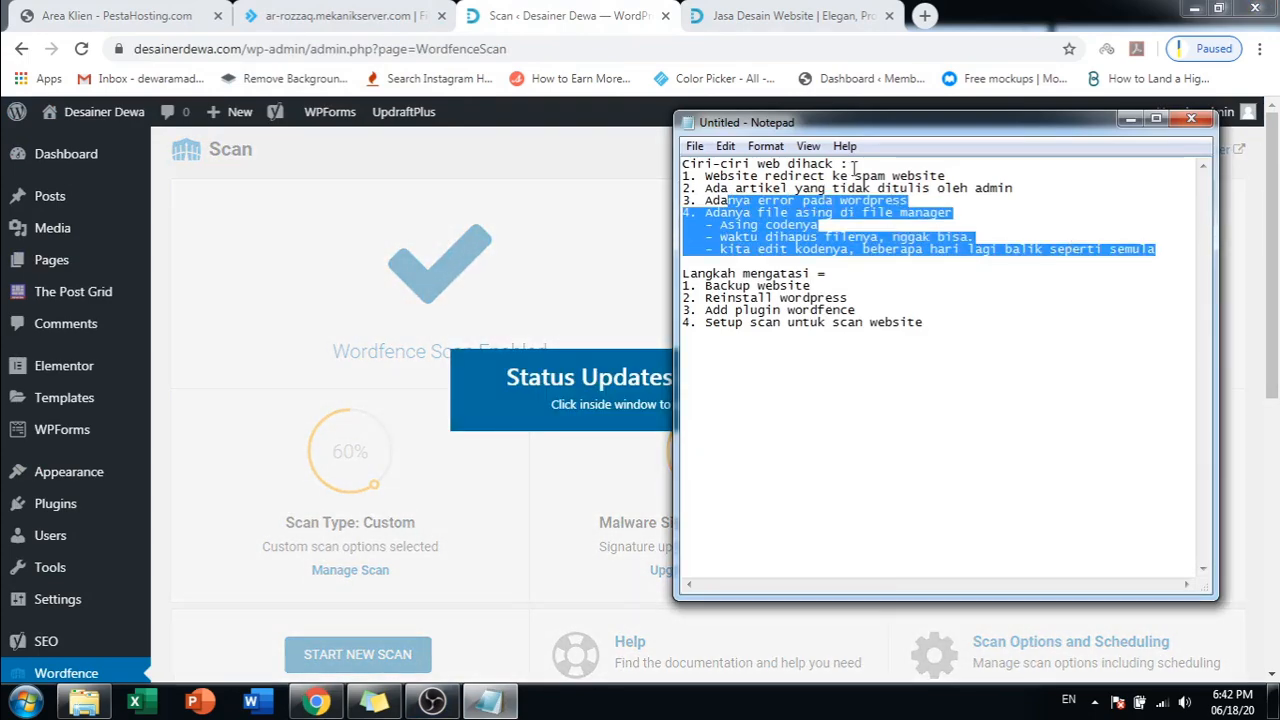
{"action": "left_click_drag", "start_coordinate": [893, 128], "coordinate": [957, 226]}
{"action": "left_click", "coordinate": [575, 490]}
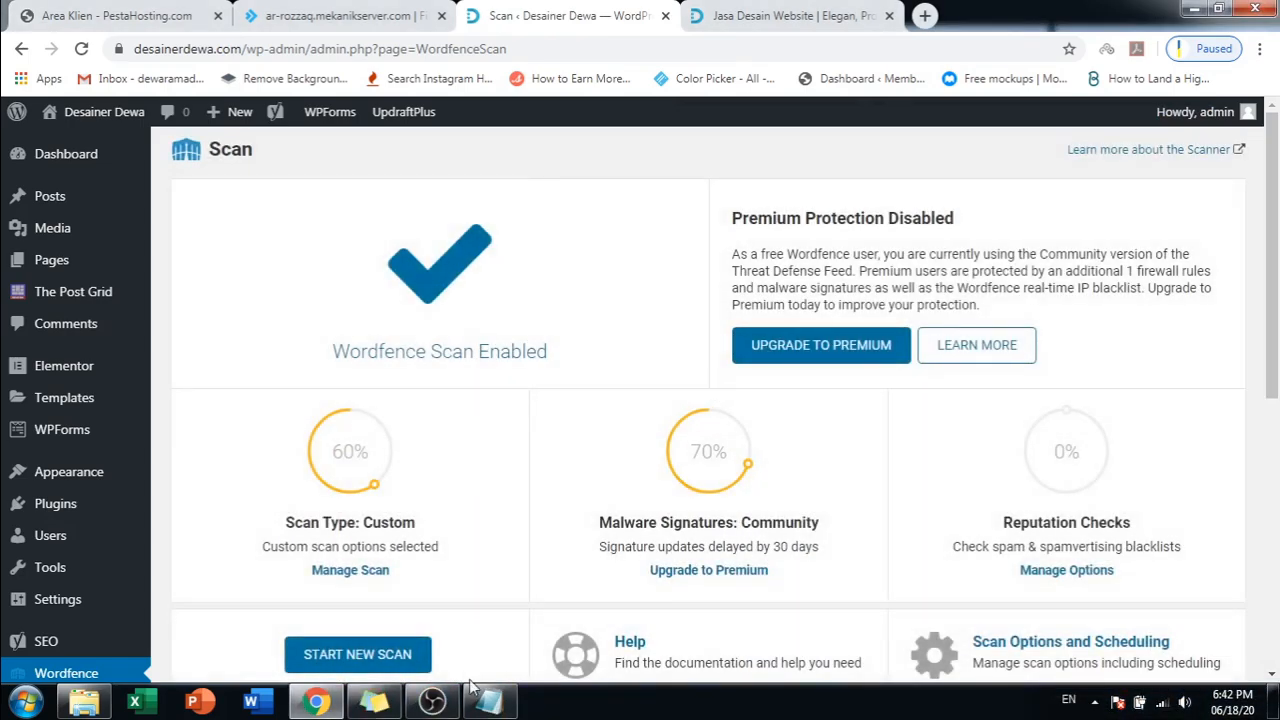
- Review the Wordfence scan results, and highlight the foreign-file signs in the Notepad notes again before returning to the Scan page
{"action": "scroll", "coordinate": [367, 509], "scroll_direction": "down", "scroll_amount": 4}
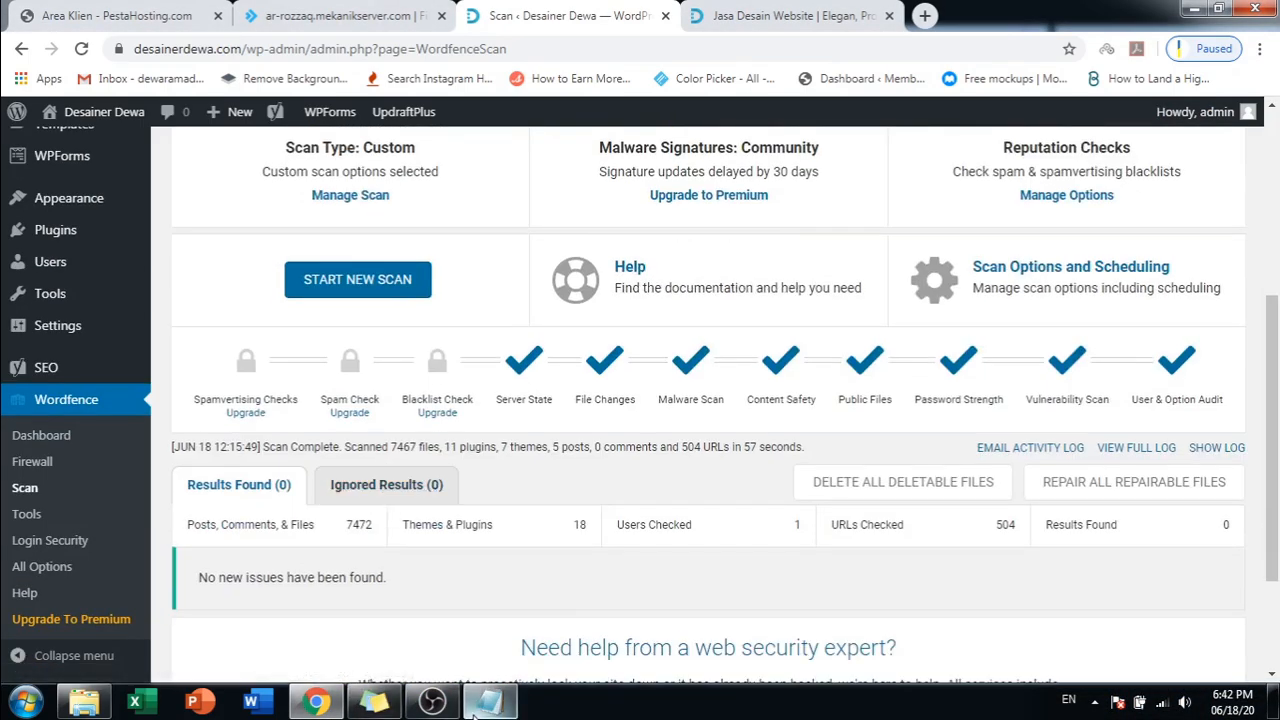
{"action": "left_click", "coordinate": [478, 708]}
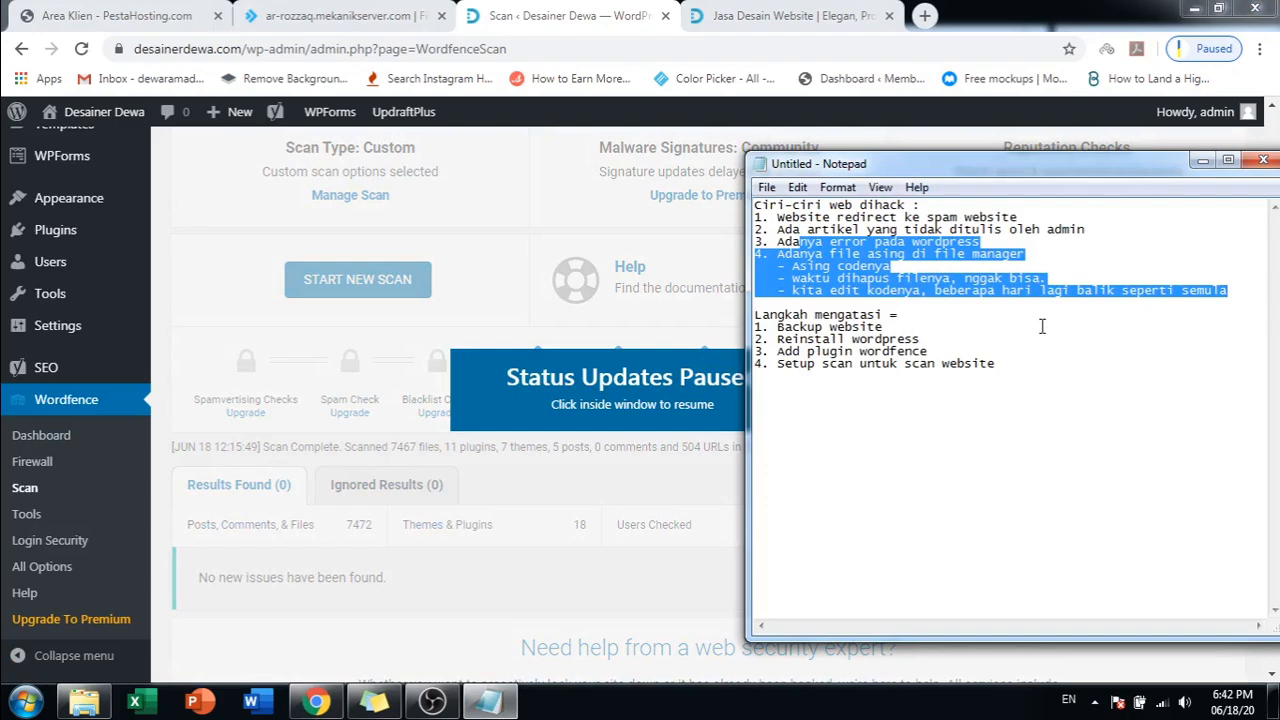
{"action": "left_click_drag", "start_coordinate": [756, 242], "coordinate": [1102, 318]}
{"action": "left_click", "coordinate": [688, 510]}
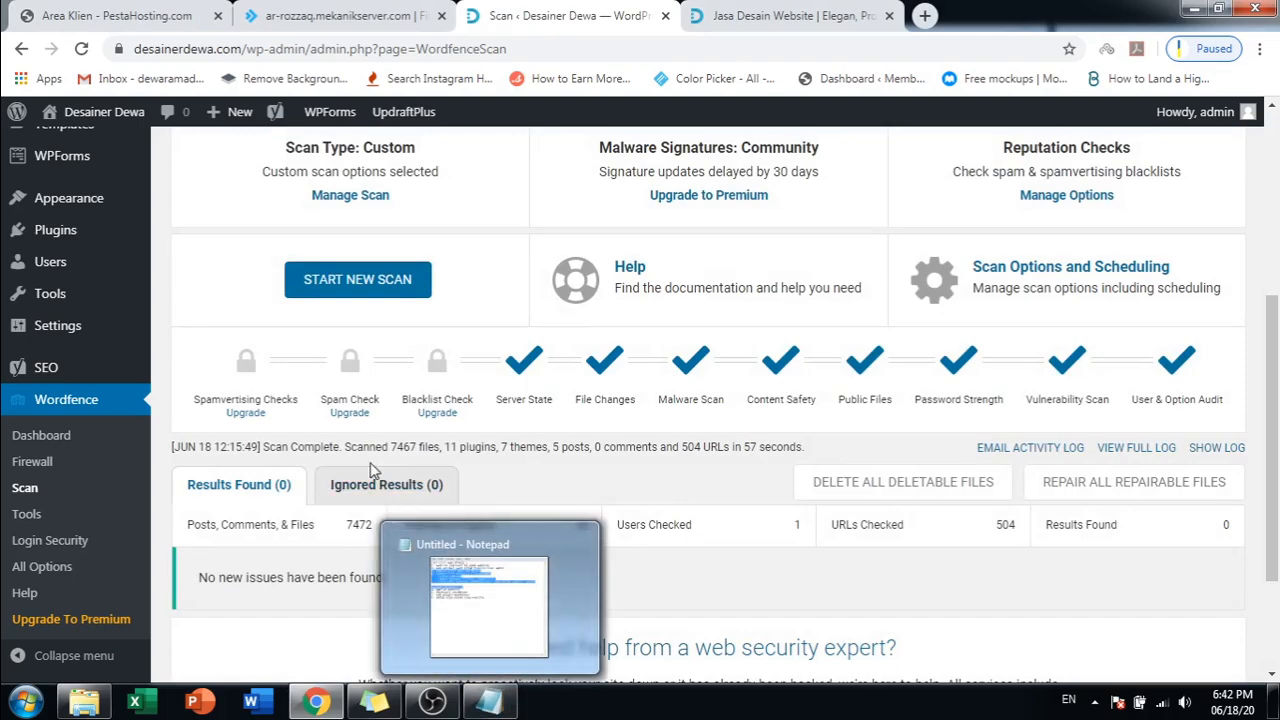
{"action": "scroll", "coordinate": [372, 447], "scroll_direction": "up", "scroll_amount": 4}
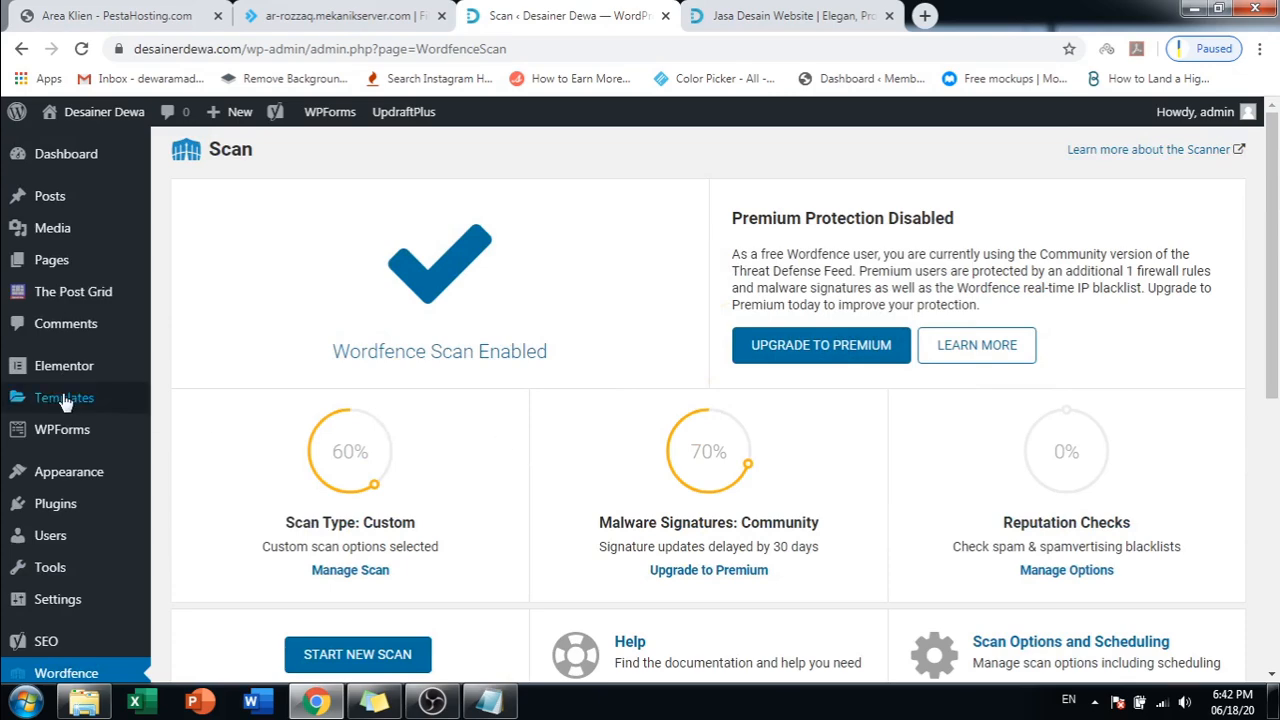
- Open UpdraftPlus Backups in the WordPress settings, and review the scheduled backups, last log message and existing backups
{"action": "mouse_move", "coordinate": [61, 433]}
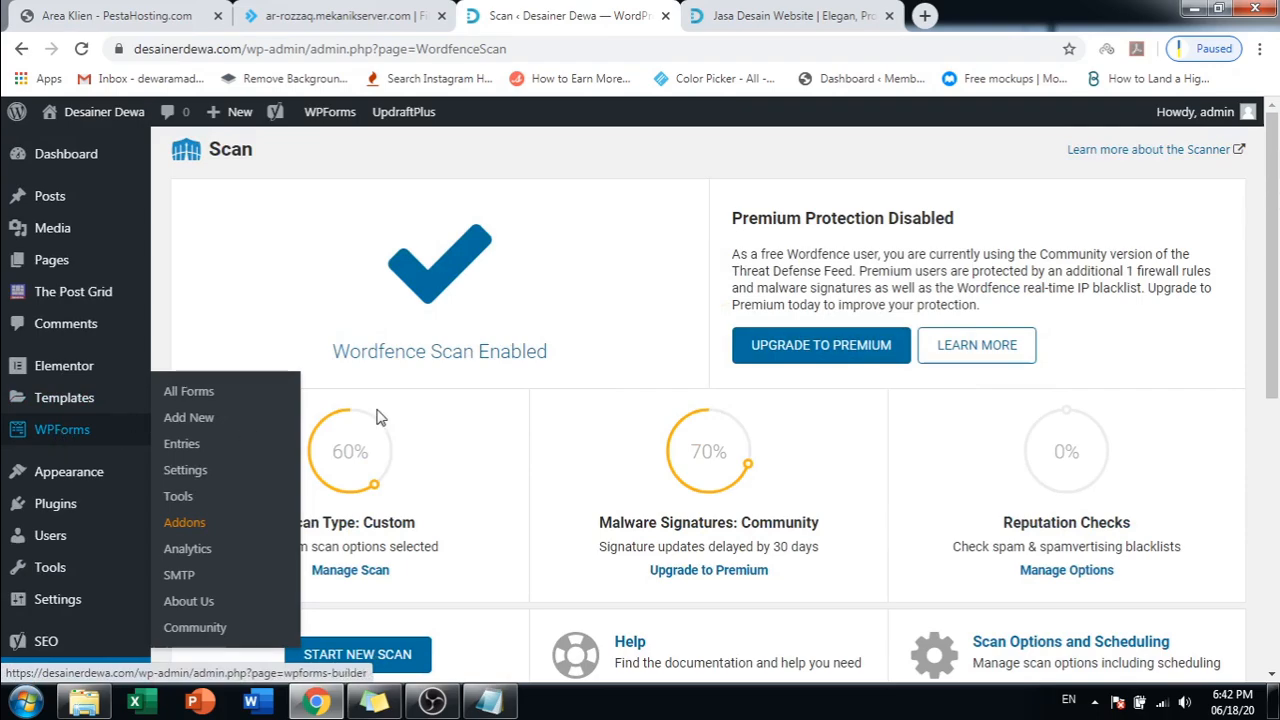
{"action": "scroll", "coordinate": [450, 403], "scroll_direction": "down", "scroll_amount": 3}
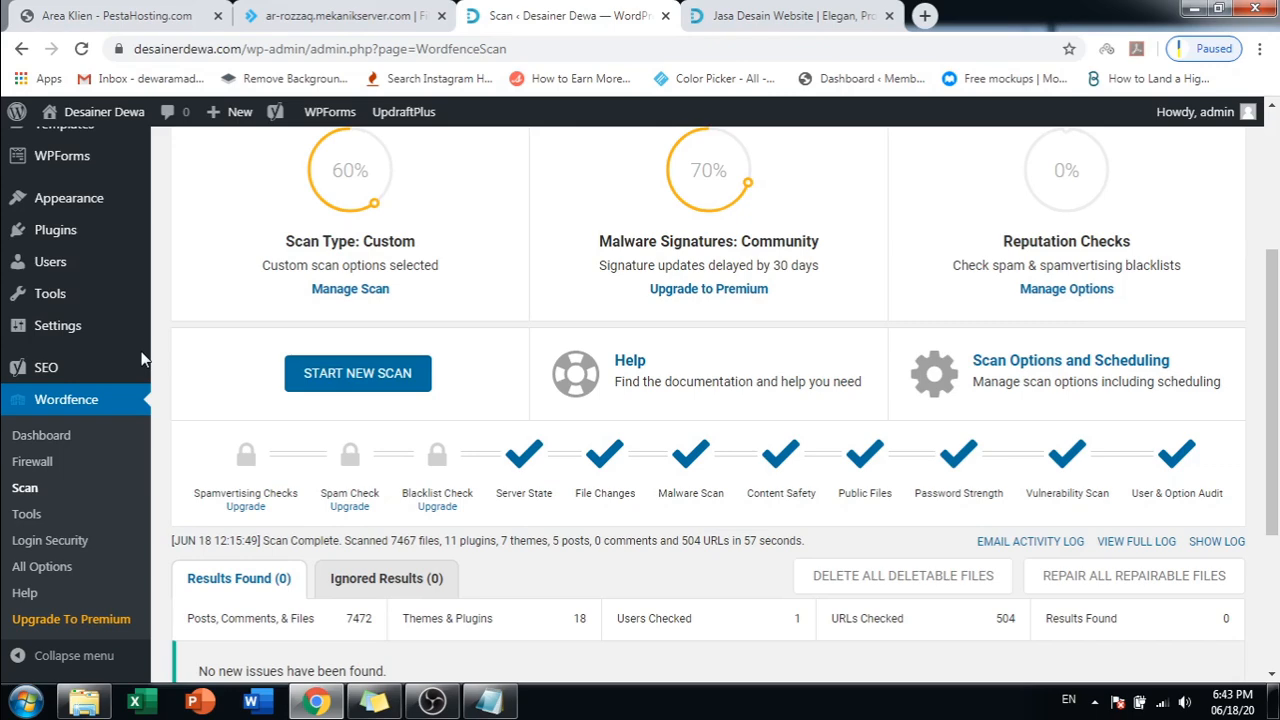
{"action": "mouse_move", "coordinate": [110, 336]}
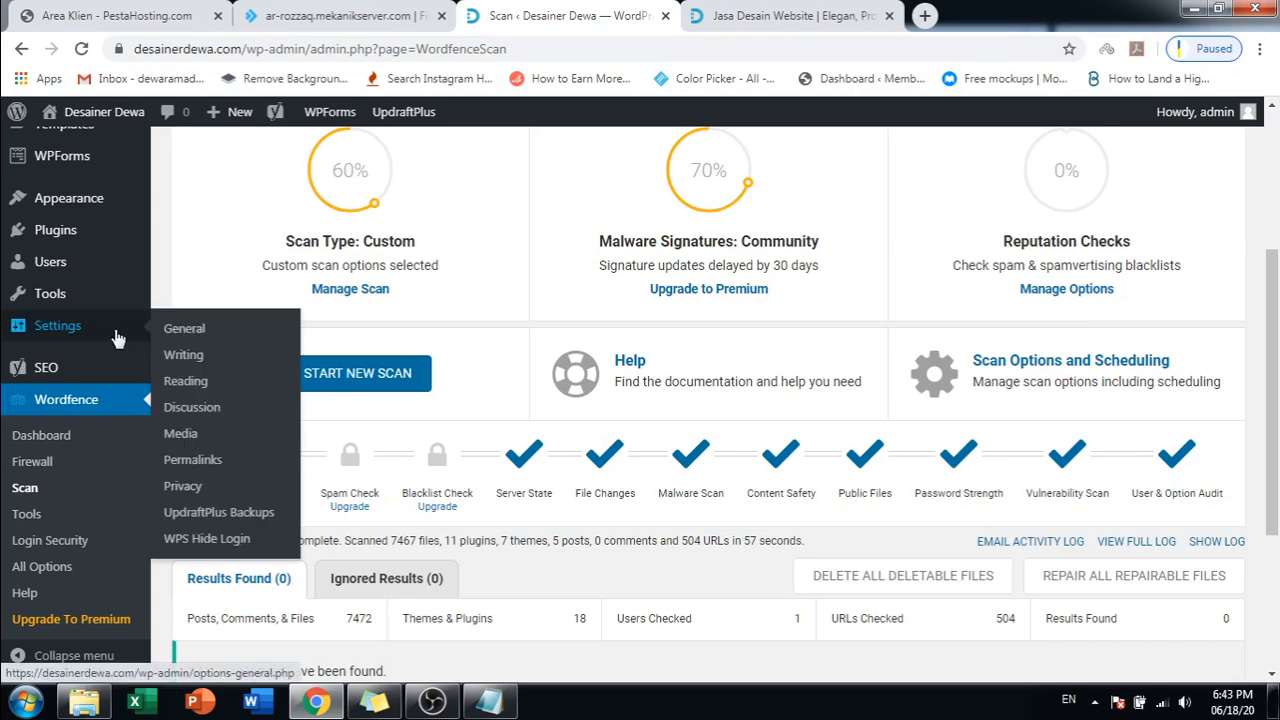
{"action": "left_click", "coordinate": [222, 528]}
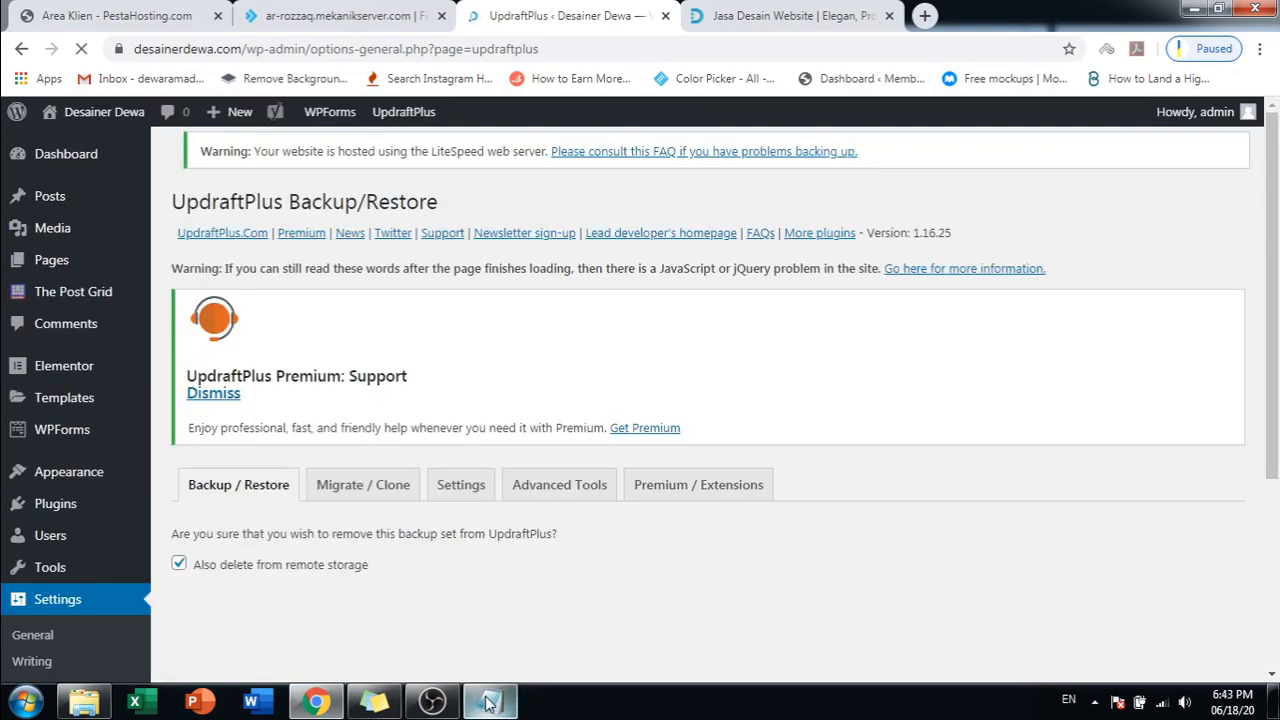
{"action": "scroll", "coordinate": [874, 434], "scroll_direction": "down", "scroll_amount": 1}
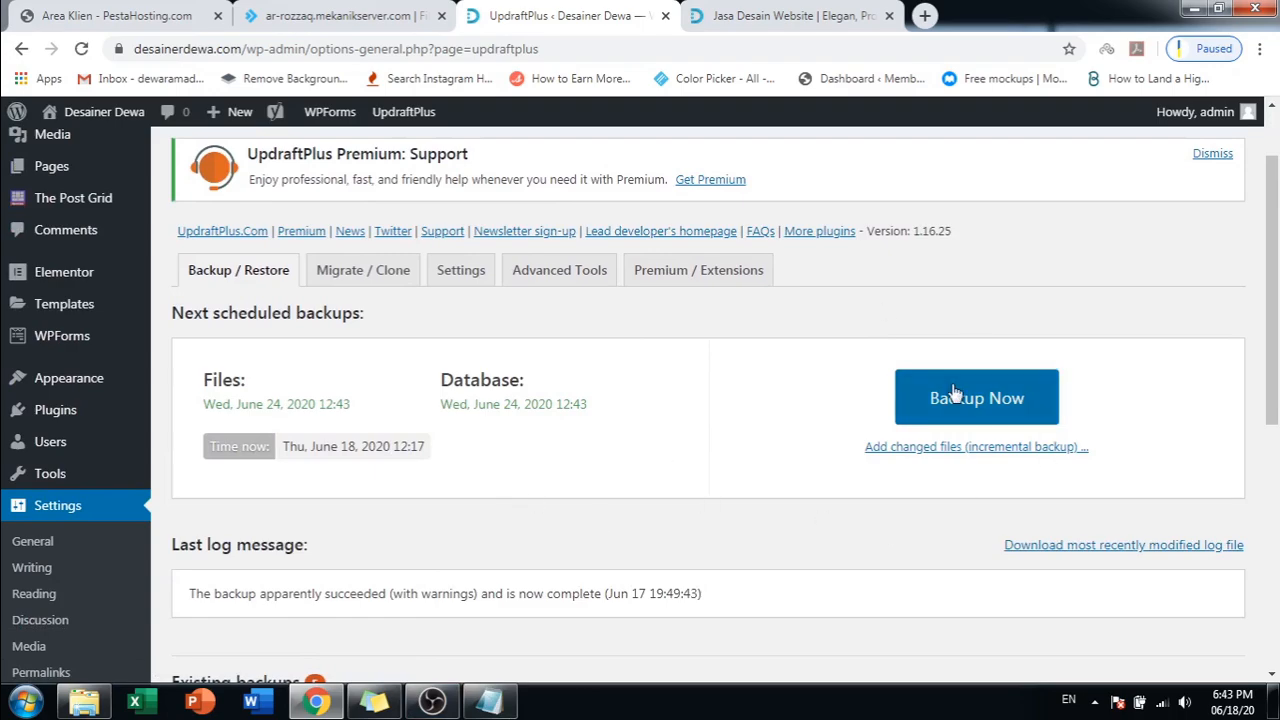
{"action": "scroll", "coordinate": [1015, 437], "scroll_direction": "down", "scroll_amount": 3}
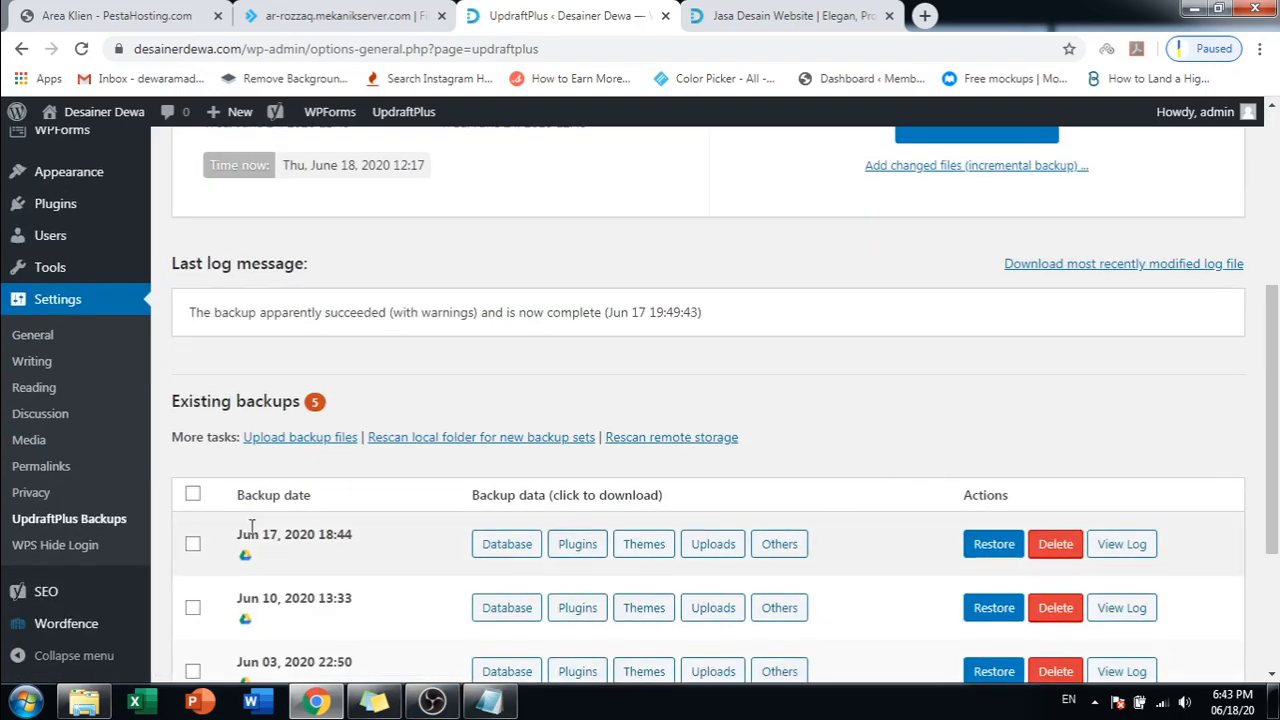
{"action": "scroll", "coordinate": [420, 548], "scroll_direction": "down", "scroll_amount": 1}
{"action": "scroll", "coordinate": [435, 548], "scroll_direction": "up", "scroll_amount": 2}
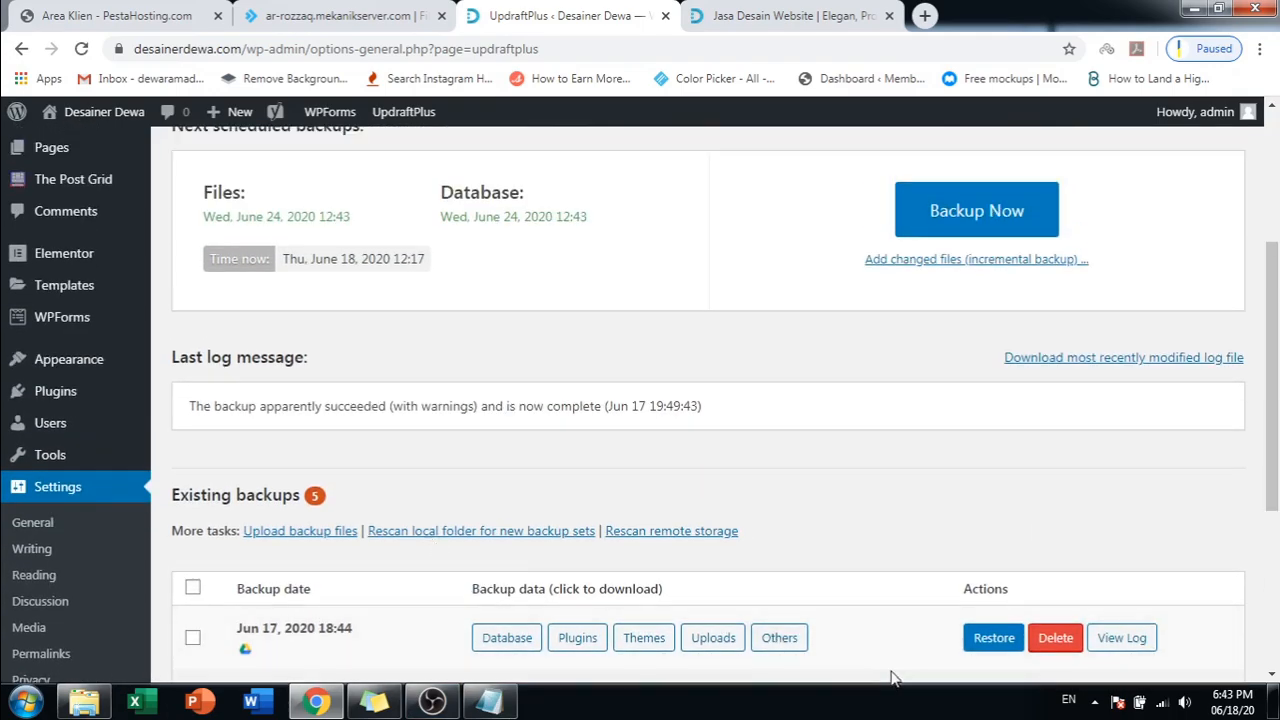
- Open the restore options for the Jun 17, 2020 18:44 backup, select Plugins, and return to the Wordfence Scan page without restoring
{"action": "left_click", "coordinate": [1020, 637]}
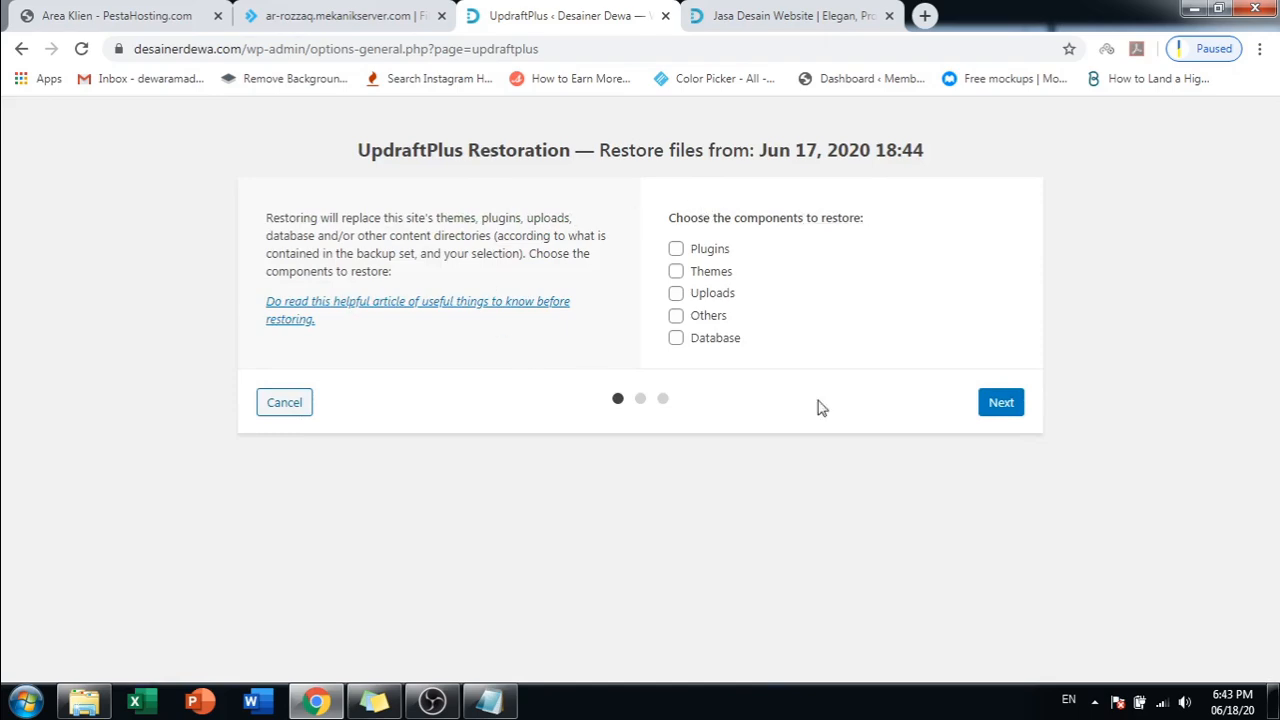
{"action": "left_click_drag", "start_coordinate": [689, 214], "coordinate": [881, 221]}
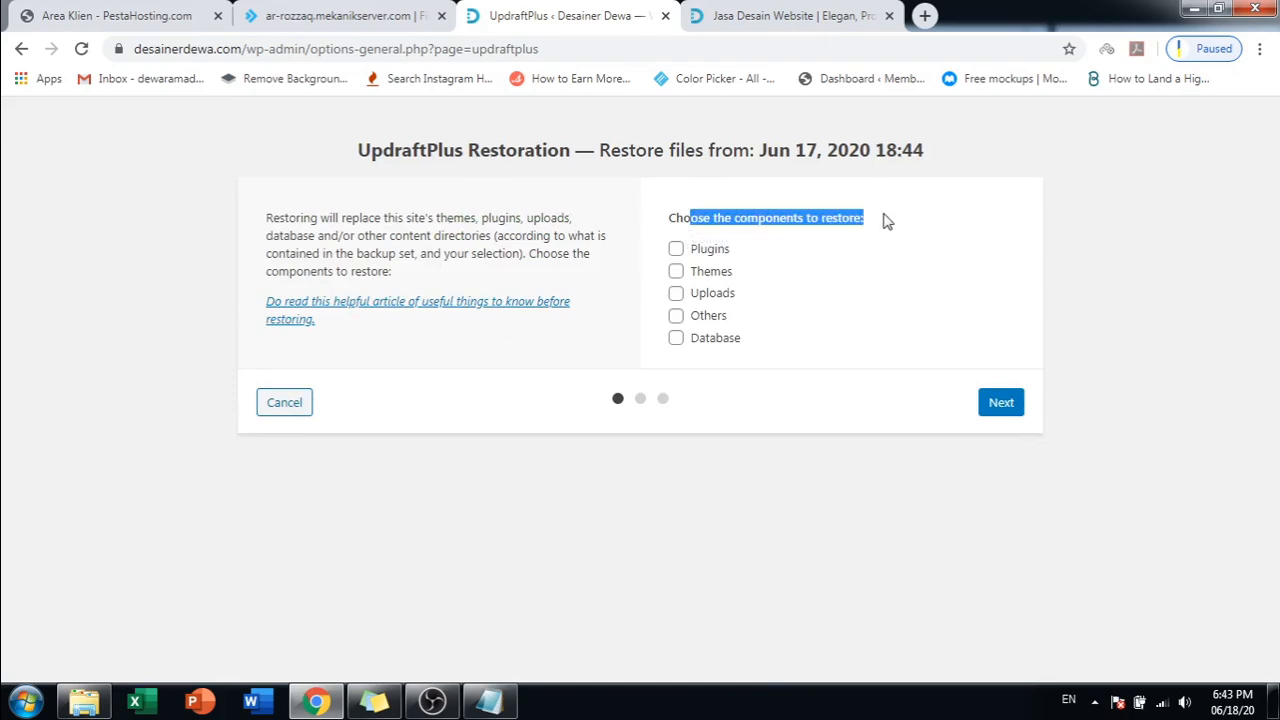
{"action": "left_click", "coordinate": [872, 222]}
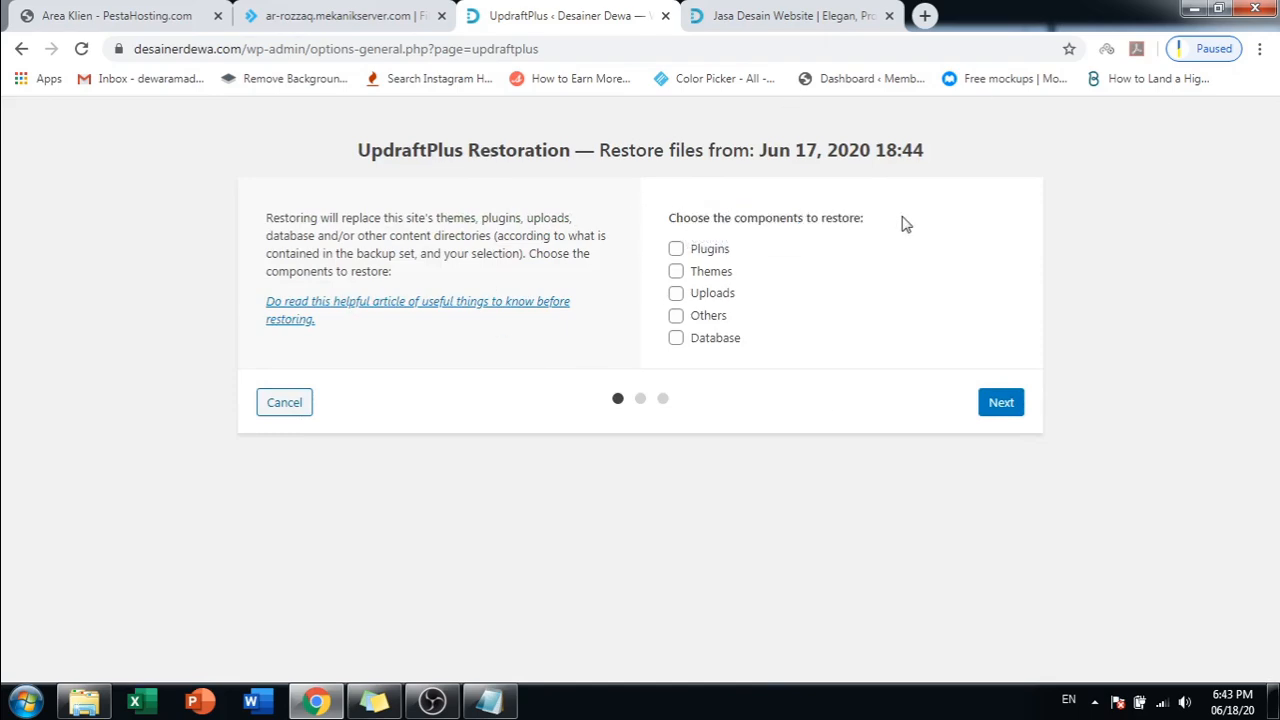
{"action": "left_click", "coordinate": [676, 250]}
{"action": "left_click", "coordinate": [676, 252]}
{"action": "left_click", "coordinate": [676, 250]}
{"action": "left_click", "coordinate": [678, 252]}
{"action": "left_click", "coordinate": [677, 252]}
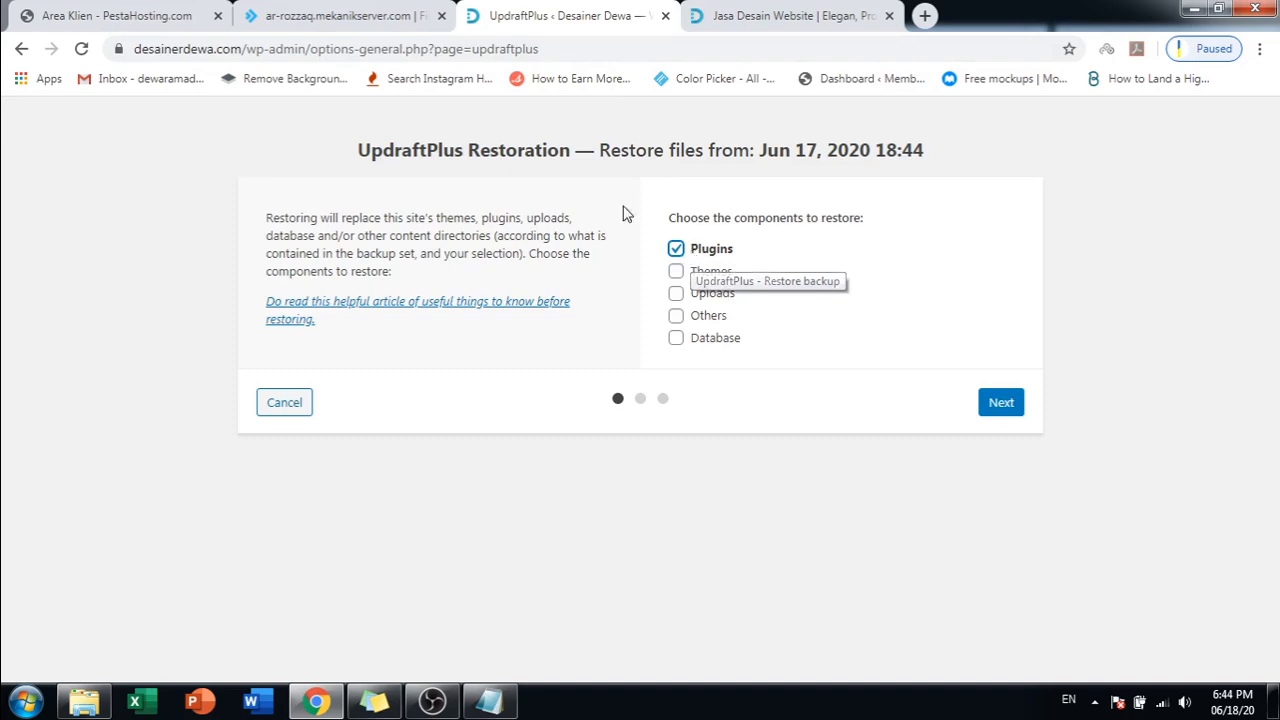
{"action": "left_click", "coordinate": [21, 48]}
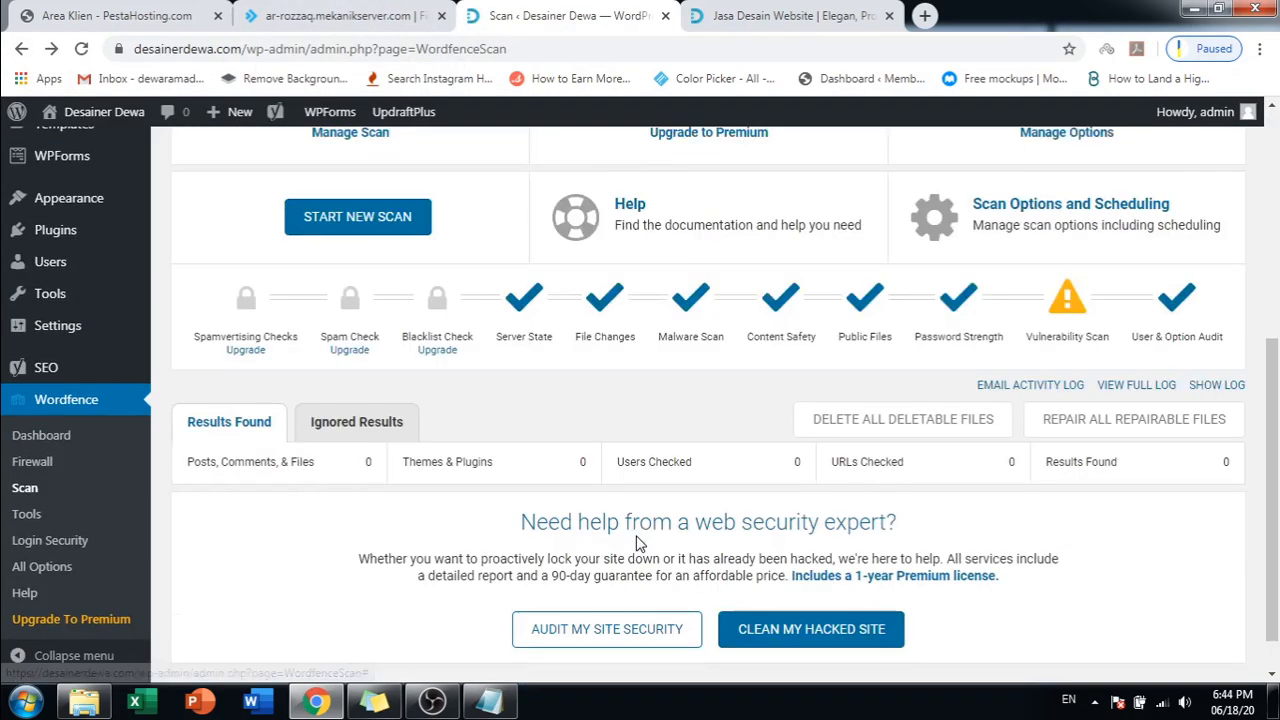
{"action": "scroll", "coordinate": [829, 200], "scroll_direction": "up", "scroll_amount": 1}
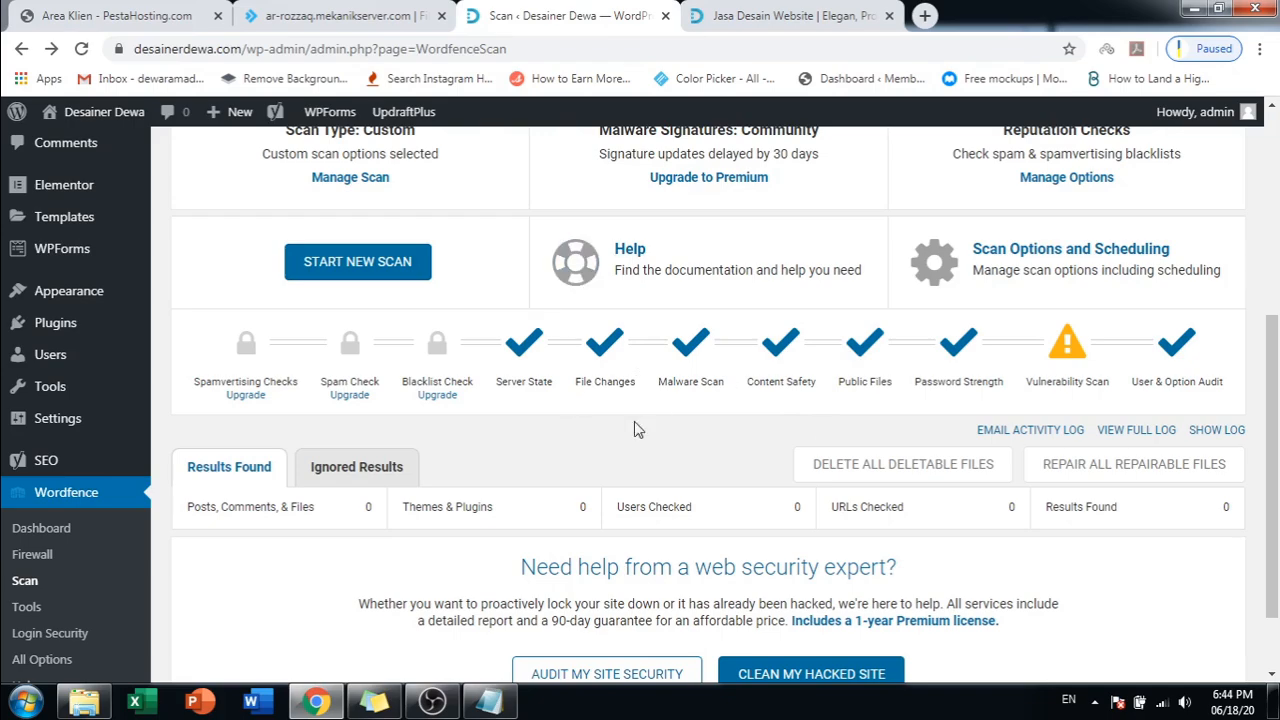
- Review the completed stages and results on the Wordfence Scan page, and open the Media Library
{"action": "scroll", "coordinate": [690, 290], "scroll_direction": "up", "scroll_amount": 3}
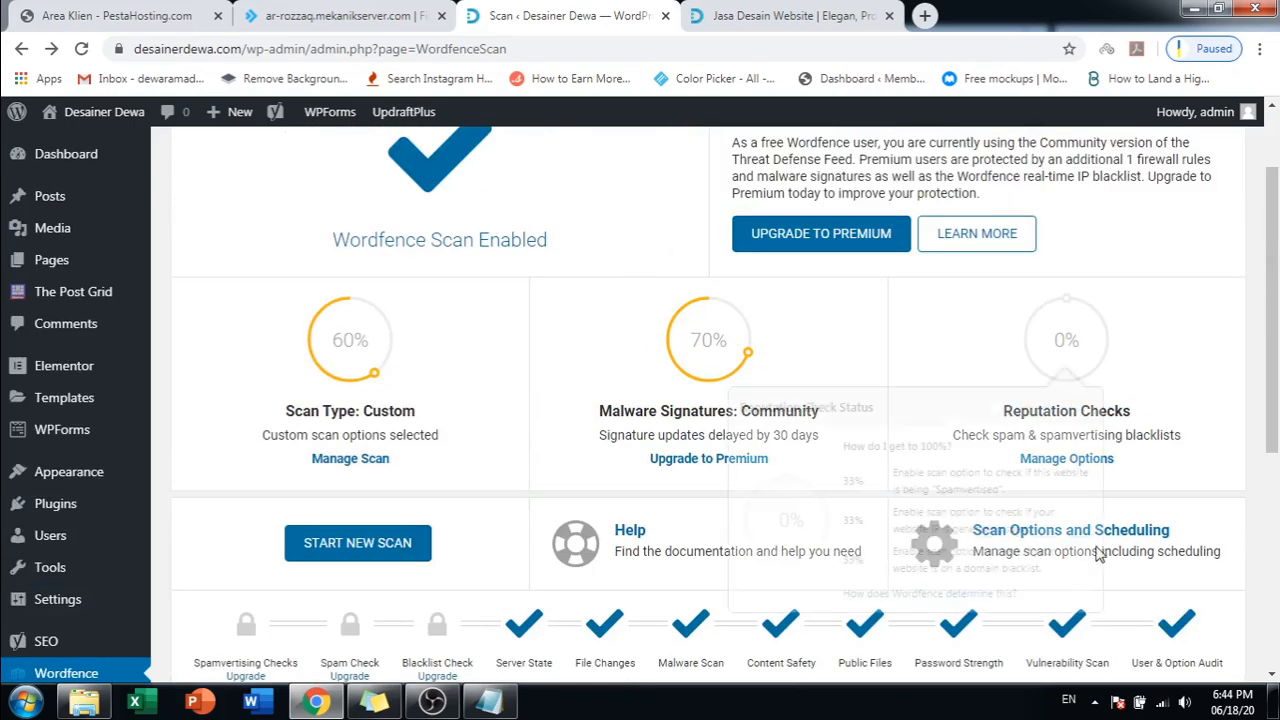
{"action": "scroll", "coordinate": [595, 508], "scroll_direction": "down", "scroll_amount": 1}
{"action": "scroll", "coordinate": [594, 508], "scroll_direction": "down", "scroll_amount": 2}
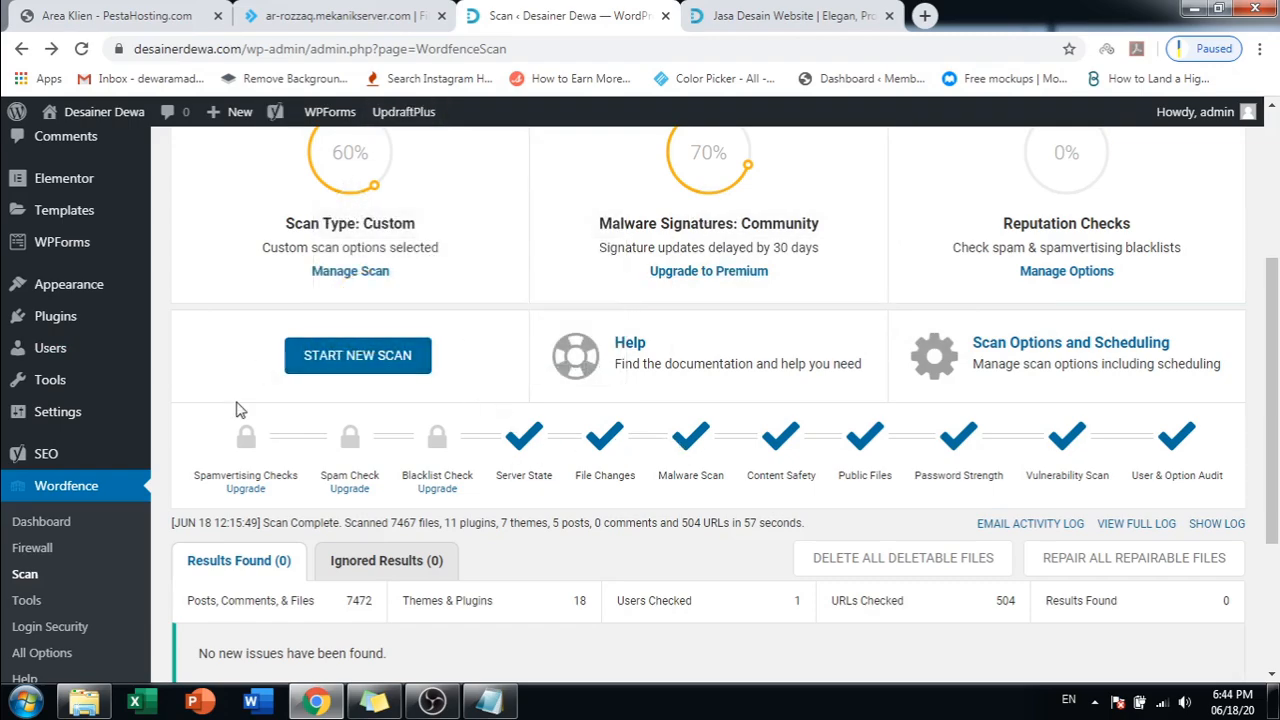
{"action": "scroll", "coordinate": [108, 400], "scroll_direction": "up", "scroll_amount": 1}
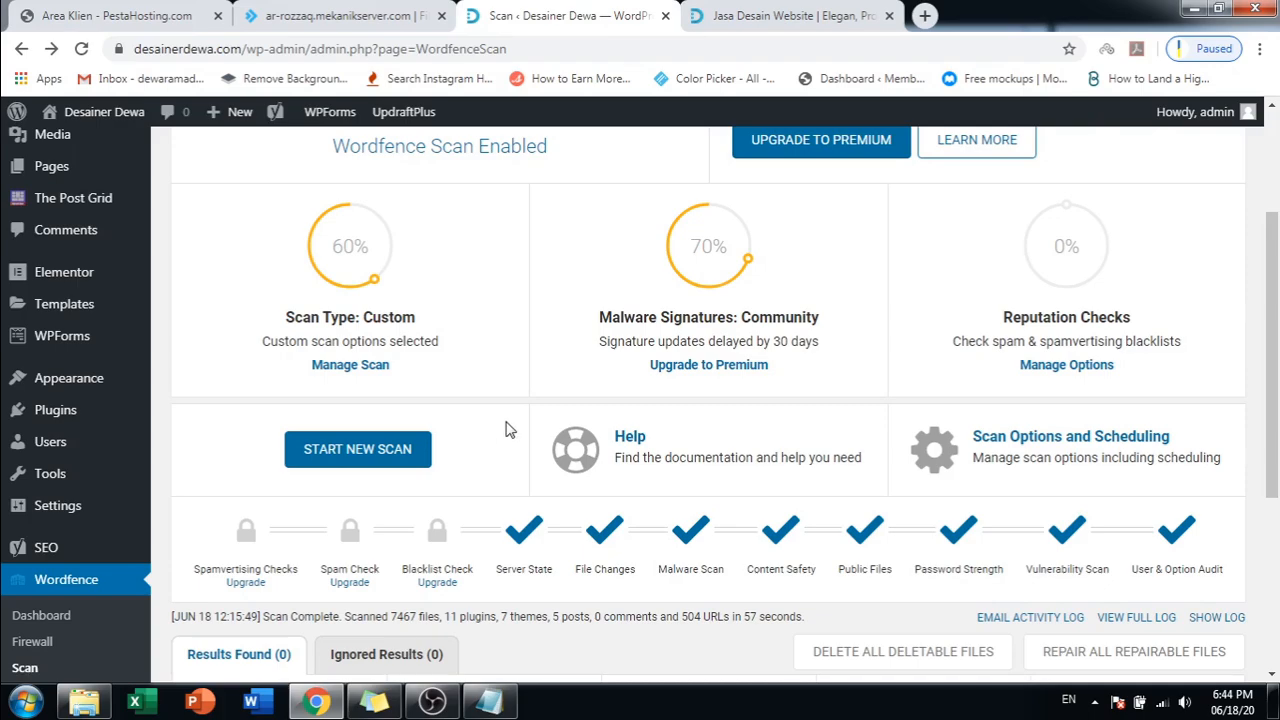
{"action": "scroll", "coordinate": [506, 429], "scroll_direction": "up", "scroll_amount": 2}
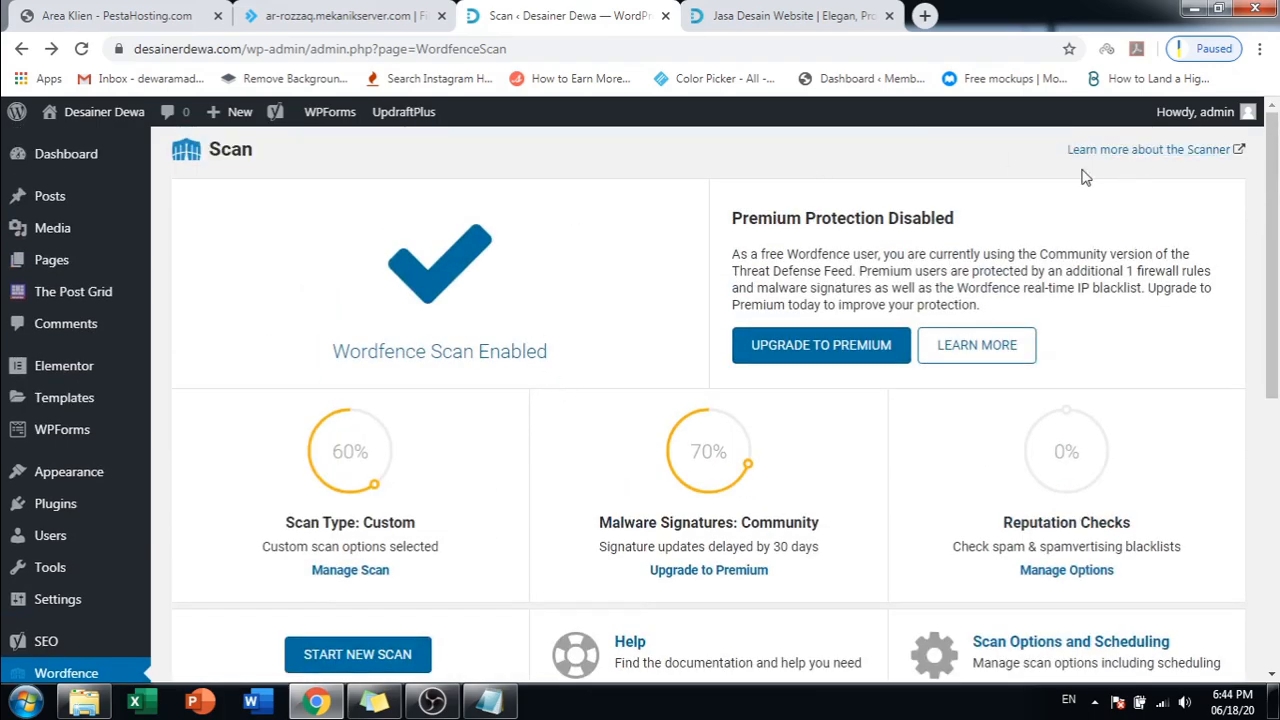
{"action": "scroll", "coordinate": [603, 323], "scroll_direction": "down", "scroll_amount": 2}
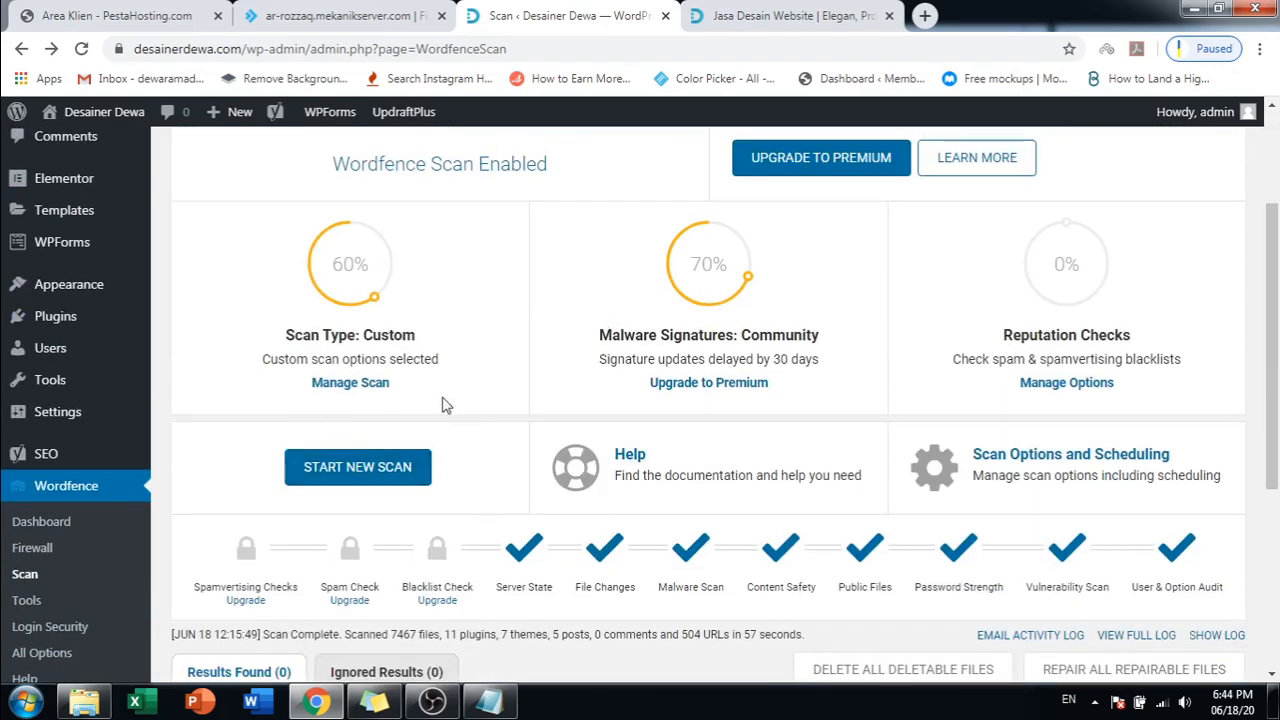
{"action": "scroll", "coordinate": [40, 200], "scroll_direction": "up", "scroll_amount": 2}
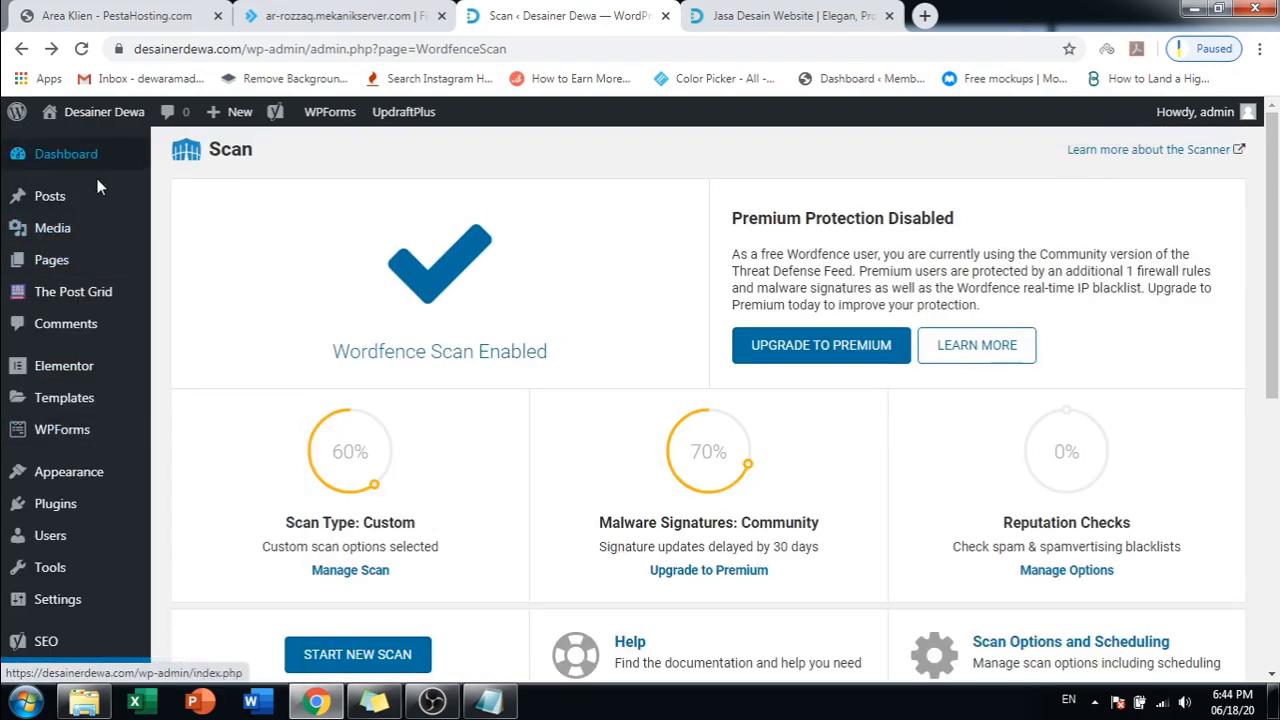
{"action": "left_click", "coordinate": [64, 241]}
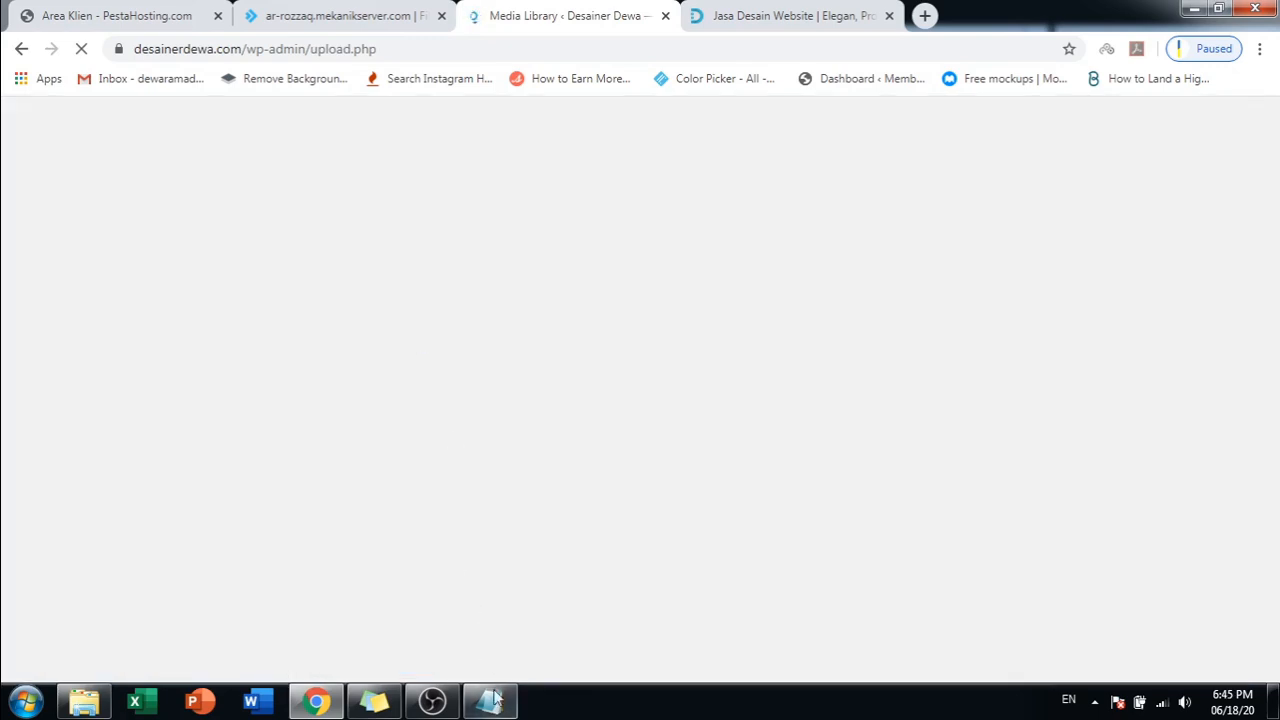
- Bring up the Notepad notes and add "5. Restore bertahap 1-1" below item 4 of the Langkah mengatasi list
{"action": "left_click", "coordinate": [489, 702]}
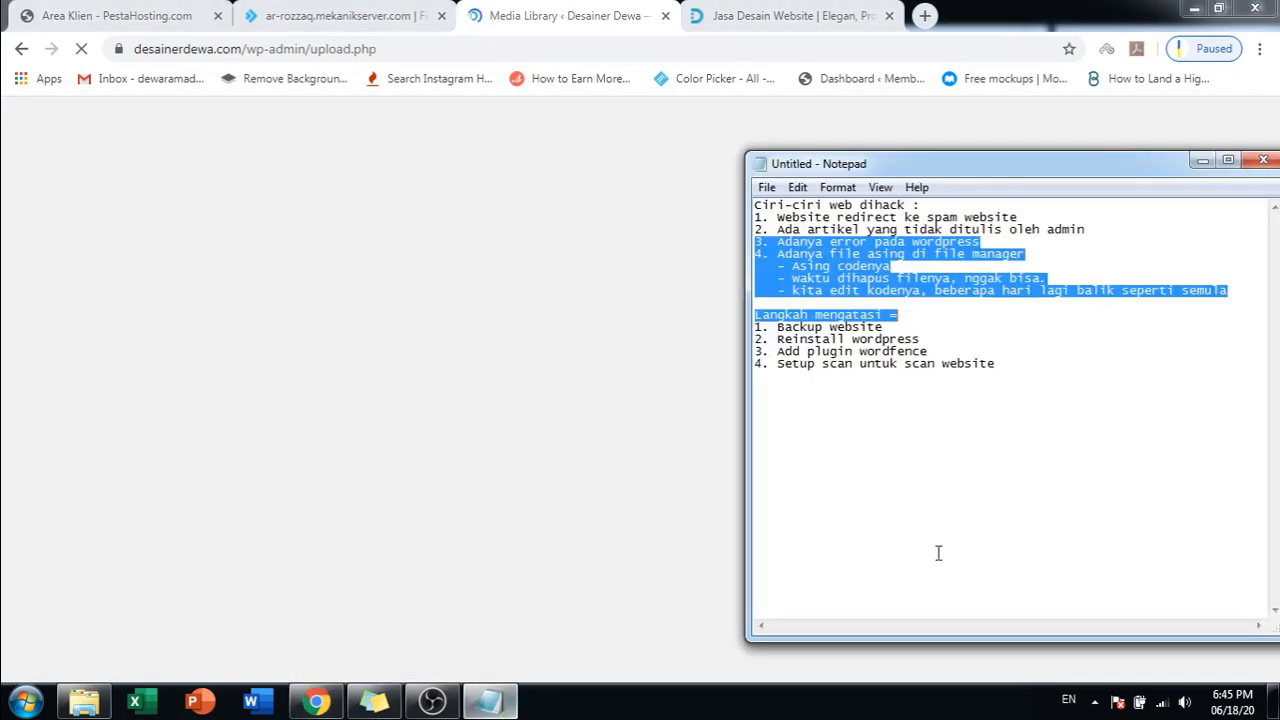
{"action": "left_click", "coordinate": [1001, 358]}
{"action": "key", "text": "Return"}
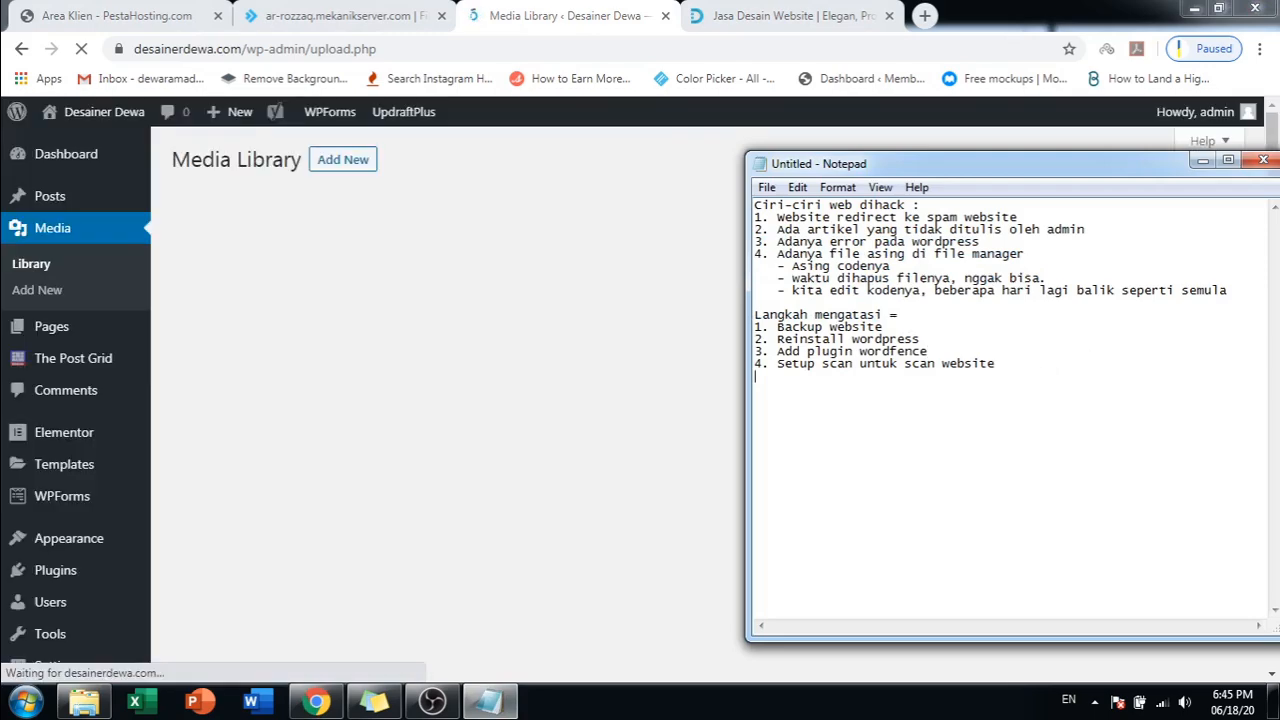
{"action": "type", "text": "5. Res"}
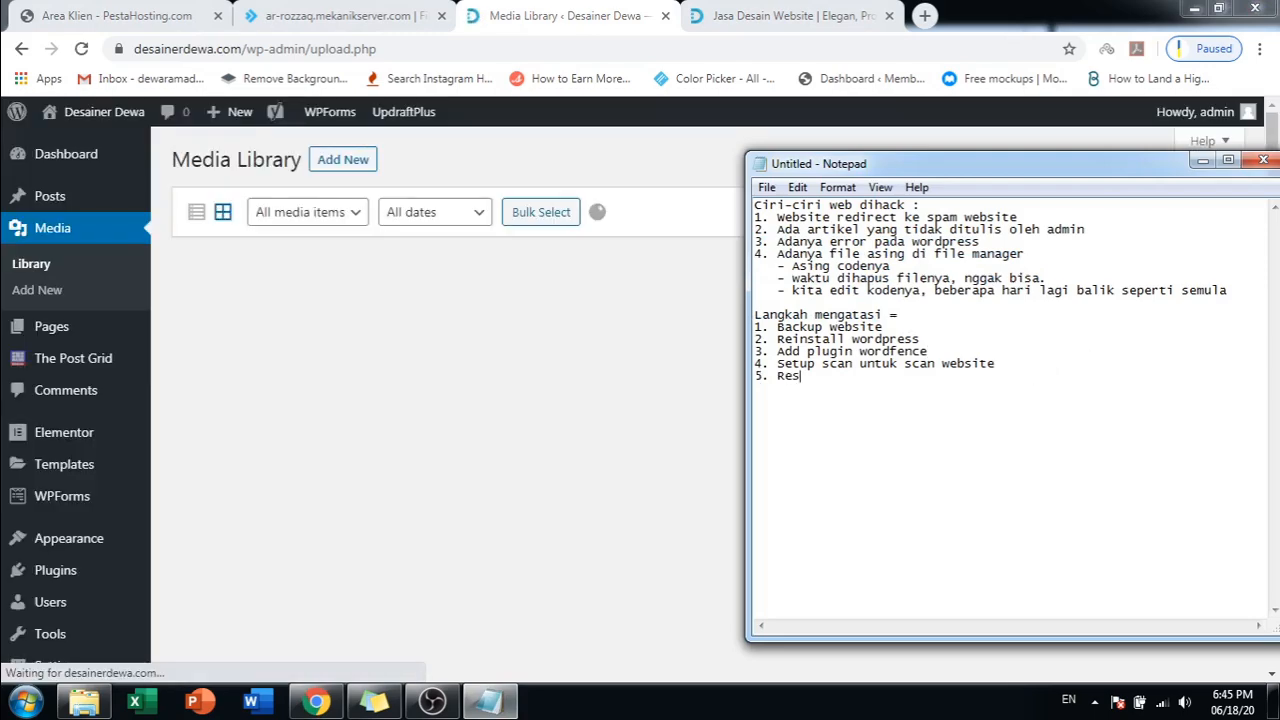
{"action": "type", "text": "tore "}
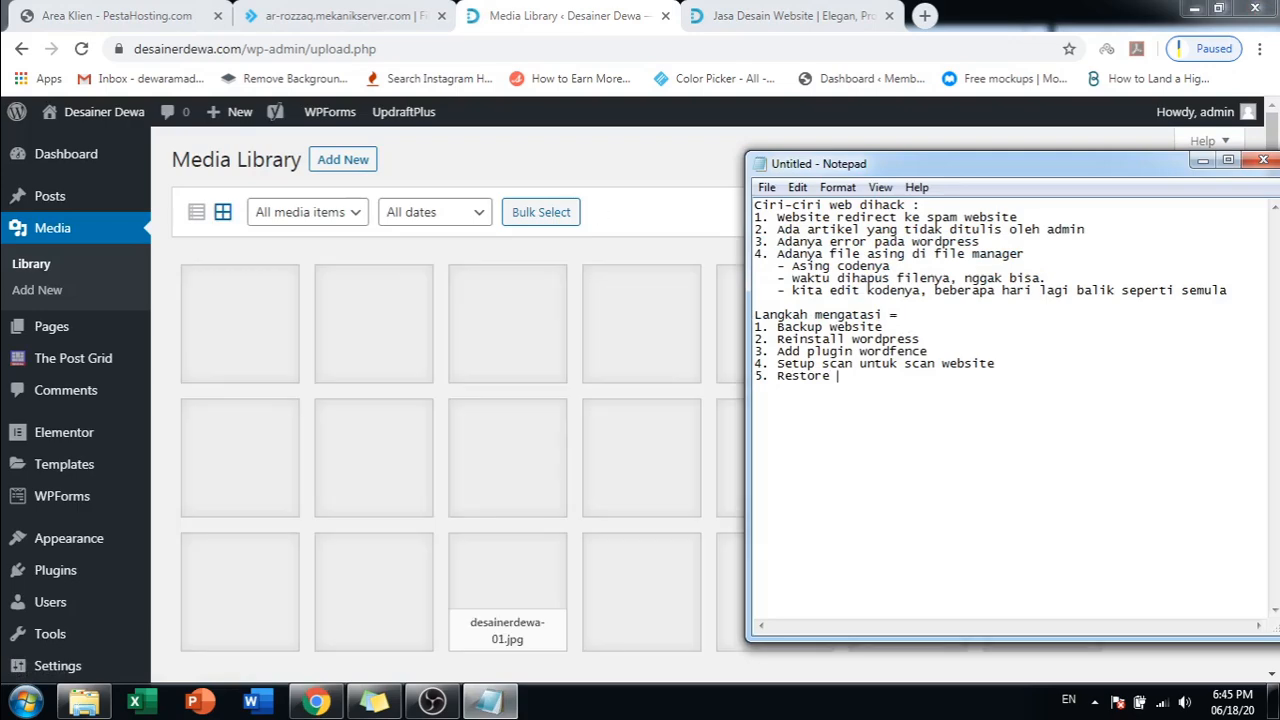
{"action": "type", "text": "bertahap "}
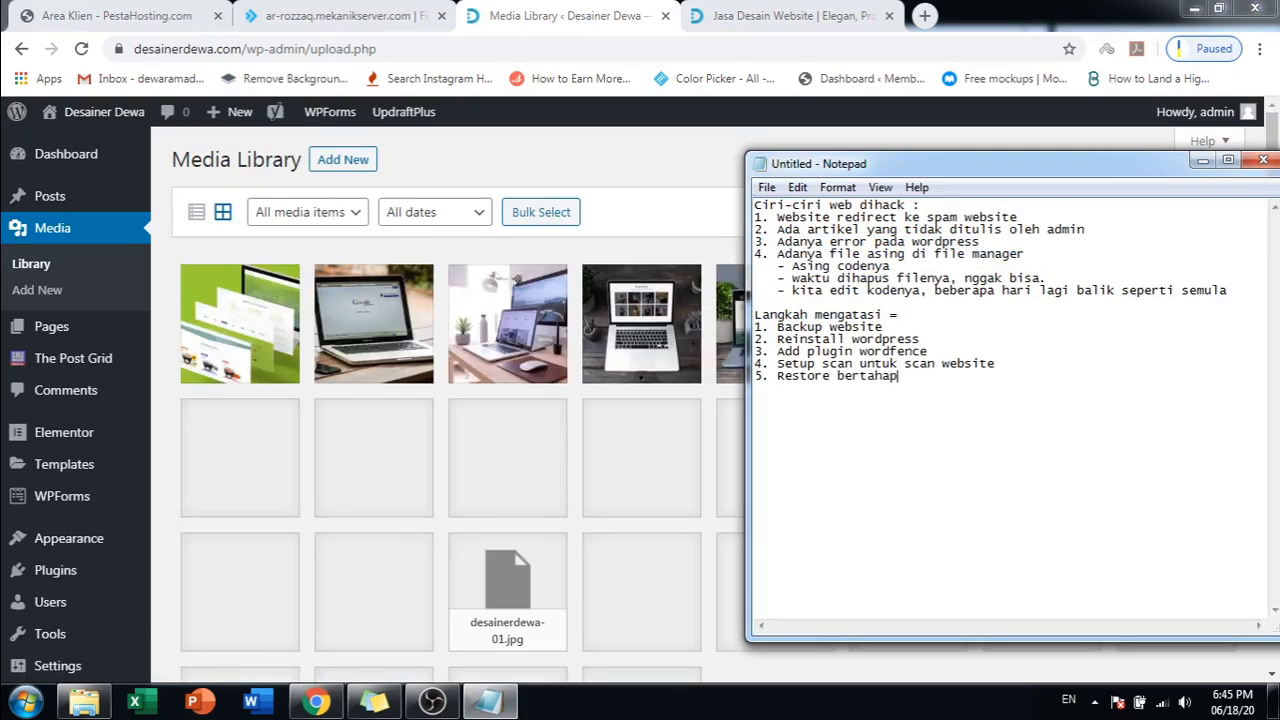
{"action": "type", "text": "1-1"}
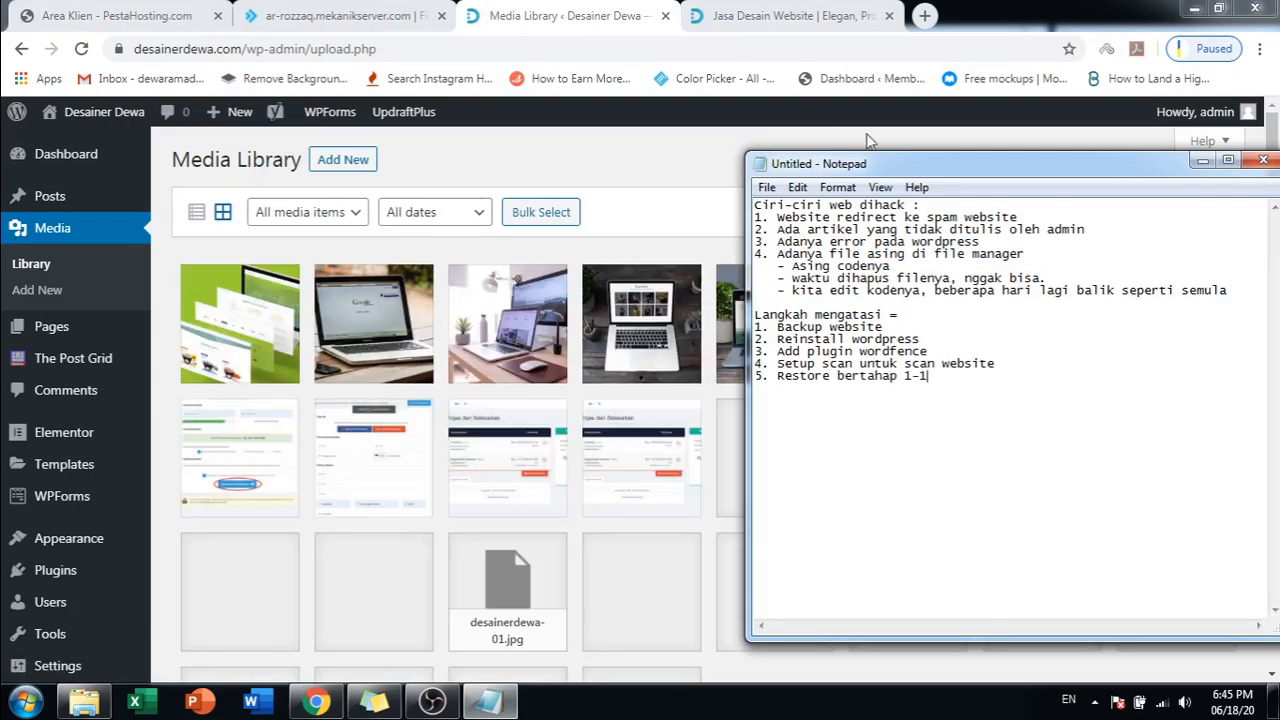
- Look through the live Desainer Dewa homepage down to the Mengapa Memilih Kami section, and return to the Media Library
{"action": "left_click", "coordinate": [560, 177]}
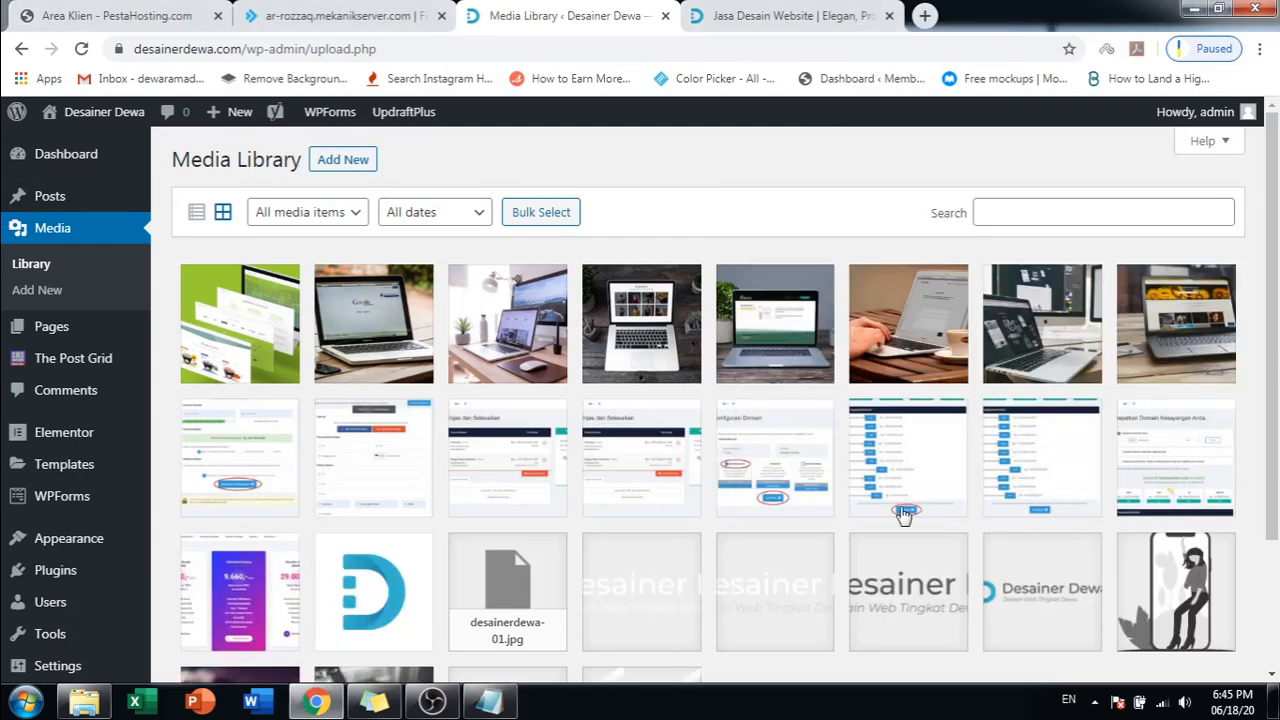
{"action": "left_click", "coordinate": [743, 14]}
{"action": "scroll", "coordinate": [503, 362], "scroll_direction": "down", "scroll_amount": 1}
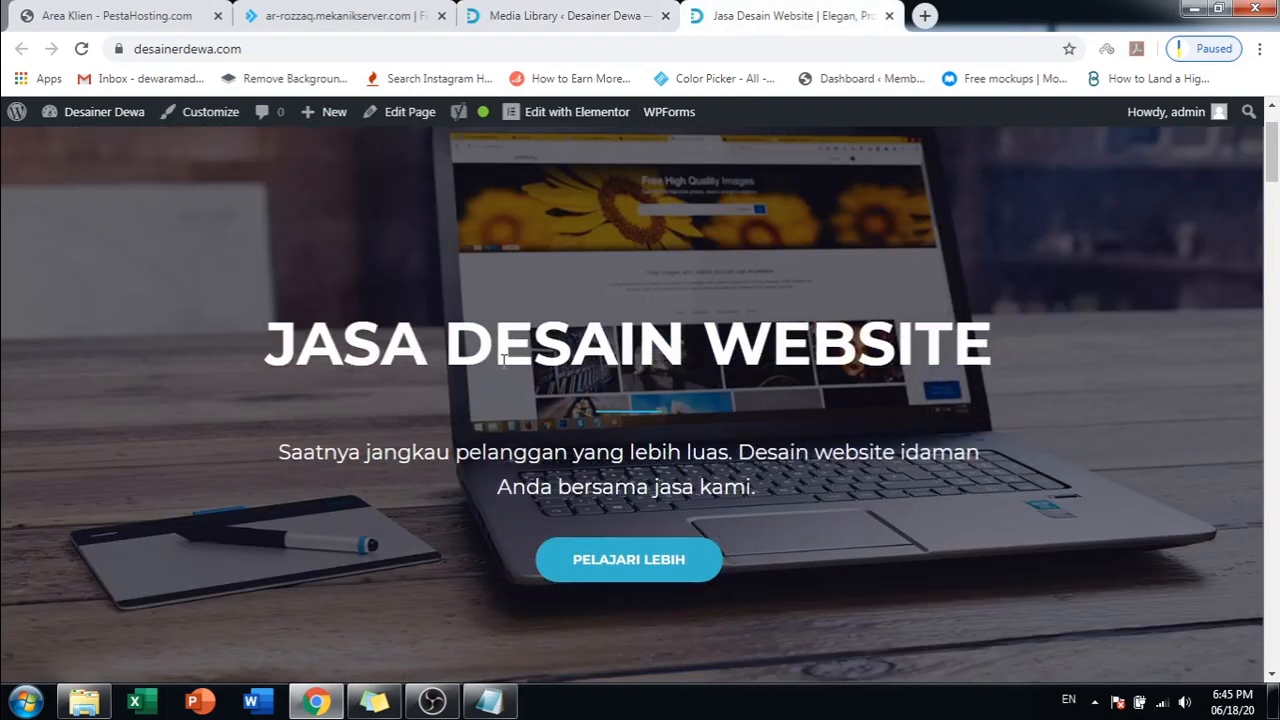
{"action": "scroll", "coordinate": [606, 474], "scroll_direction": "down", "scroll_amount": 5}
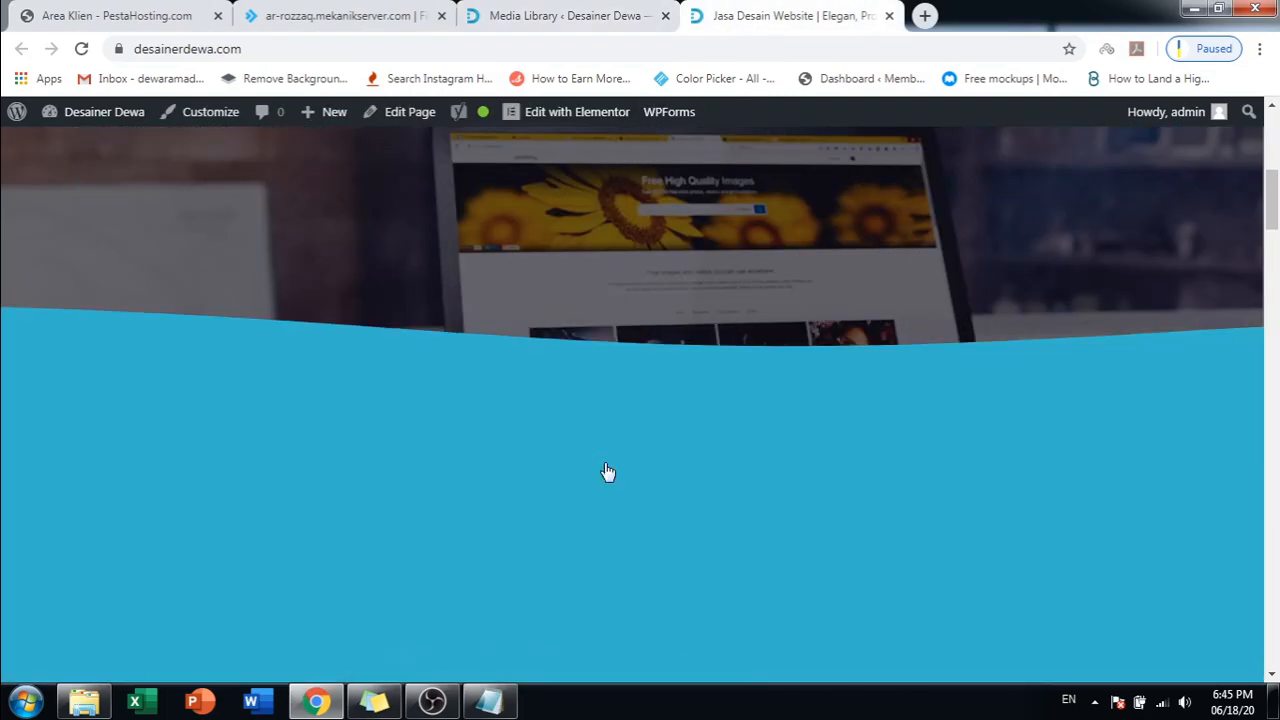
{"action": "scroll", "coordinate": [666, 357], "scroll_direction": "down", "scroll_amount": 1}
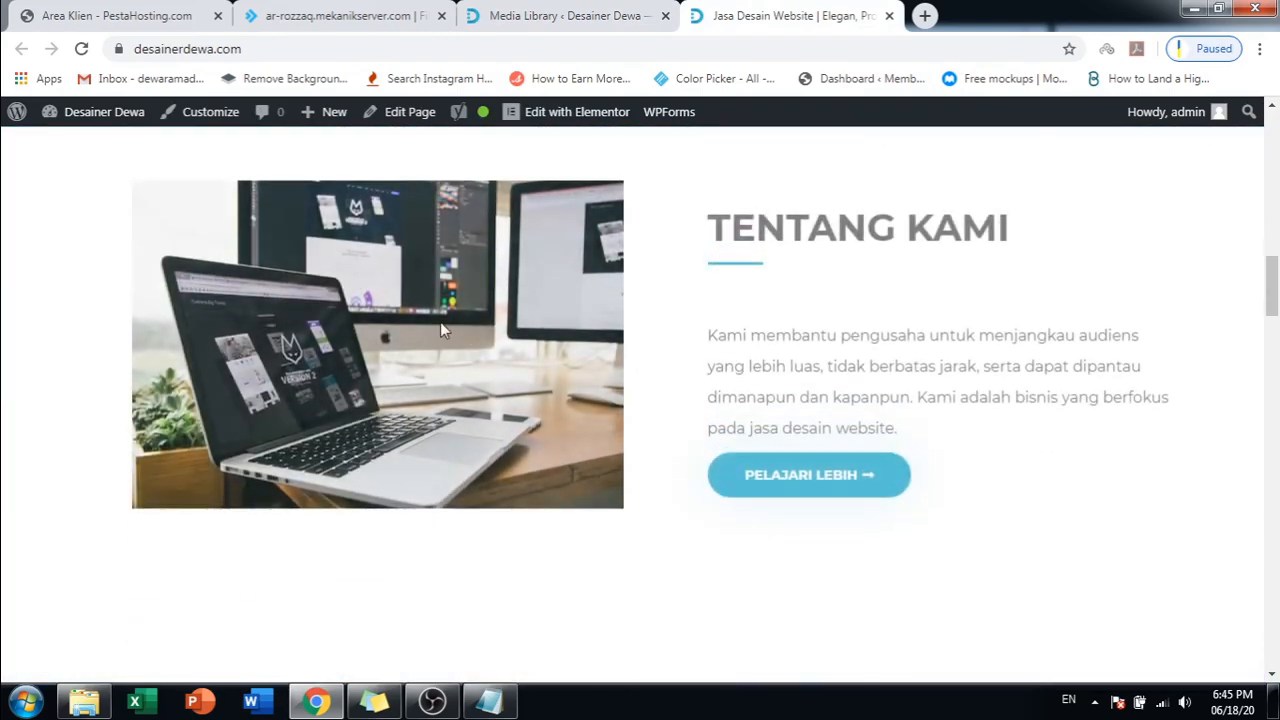
{"action": "scroll", "coordinate": [255, 401], "scroll_direction": "down", "scroll_amount": 4}
{"action": "scroll", "coordinate": [253, 401], "scroll_direction": "down", "scroll_amount": 2}
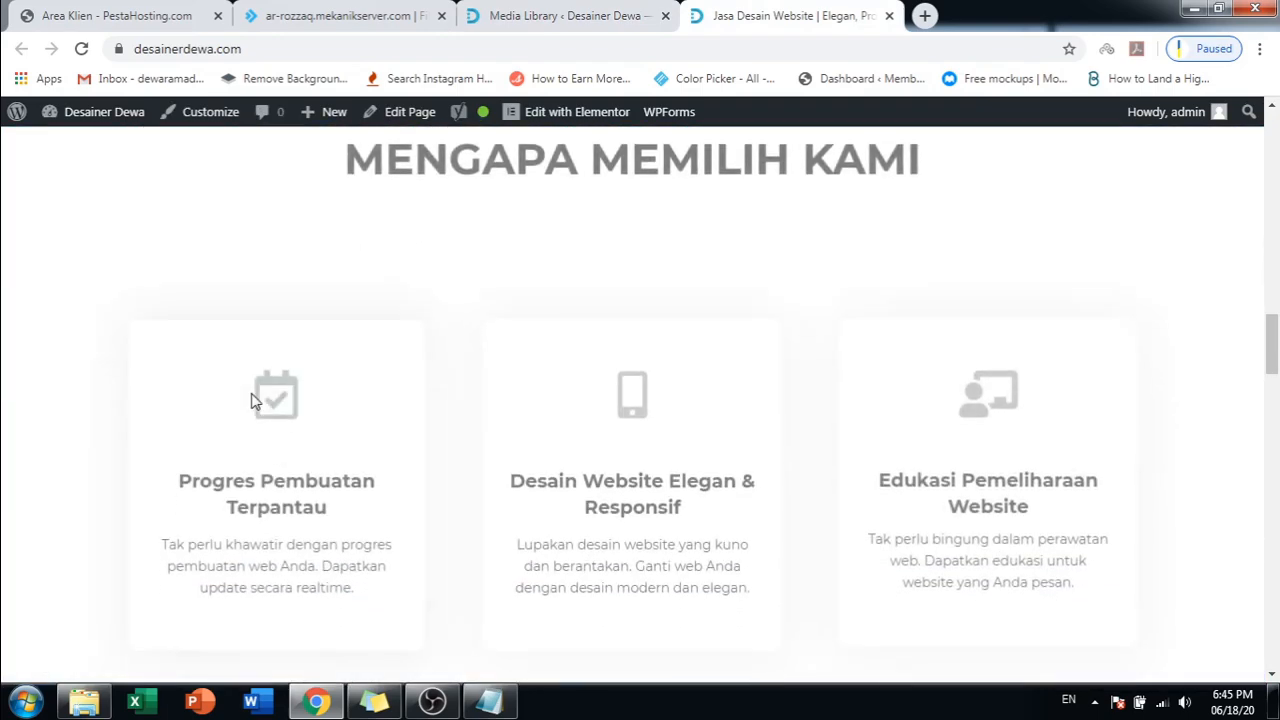
{"action": "left_click", "coordinate": [465, 12]}
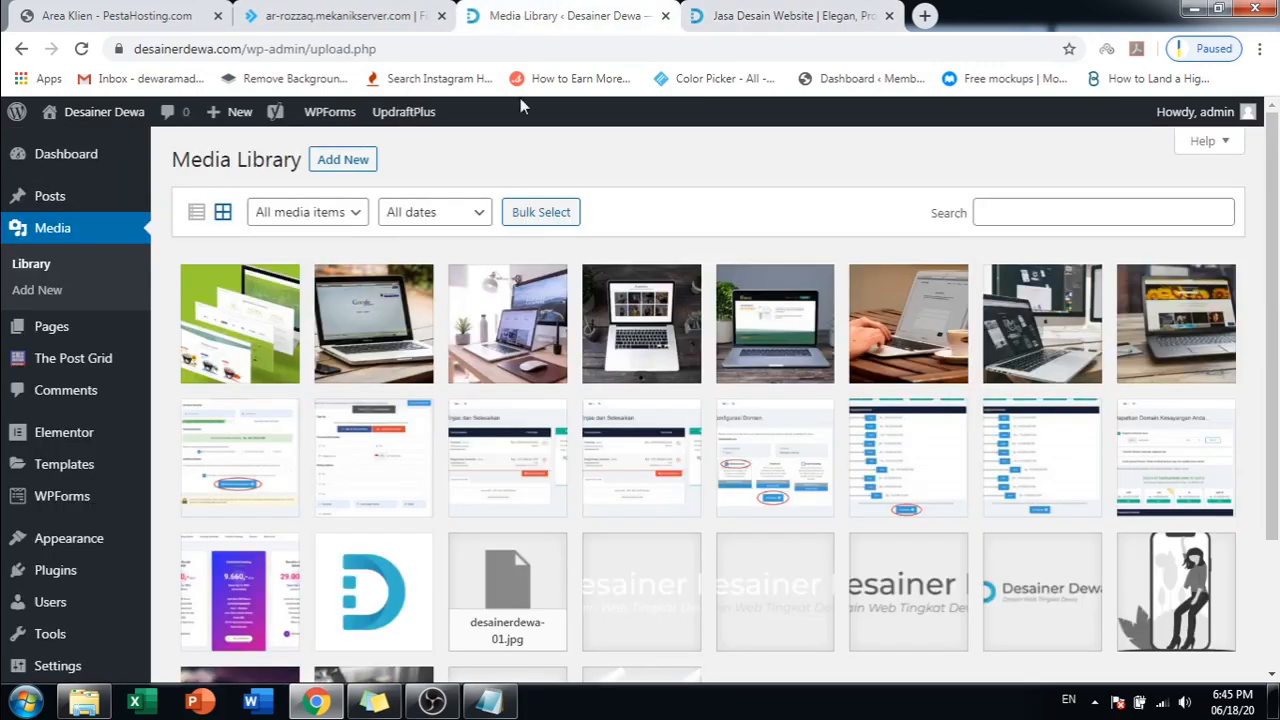
{"action": "scroll", "coordinate": [62, 380], "scroll_direction": "down", "scroll_amount": 1}
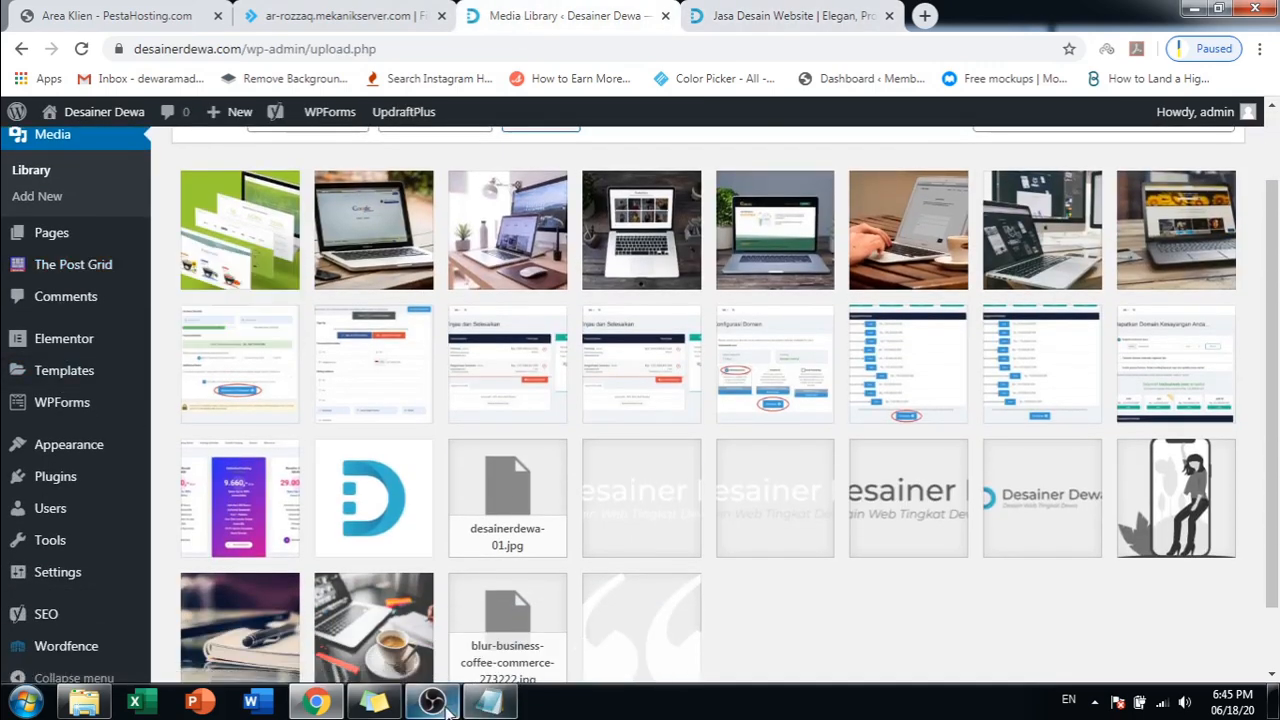
- Add "6. Upload kembali file-file yang broken/rusak" below item 5 in the Notepad notes
{"action": "mouse_move", "coordinate": [445, 705]}
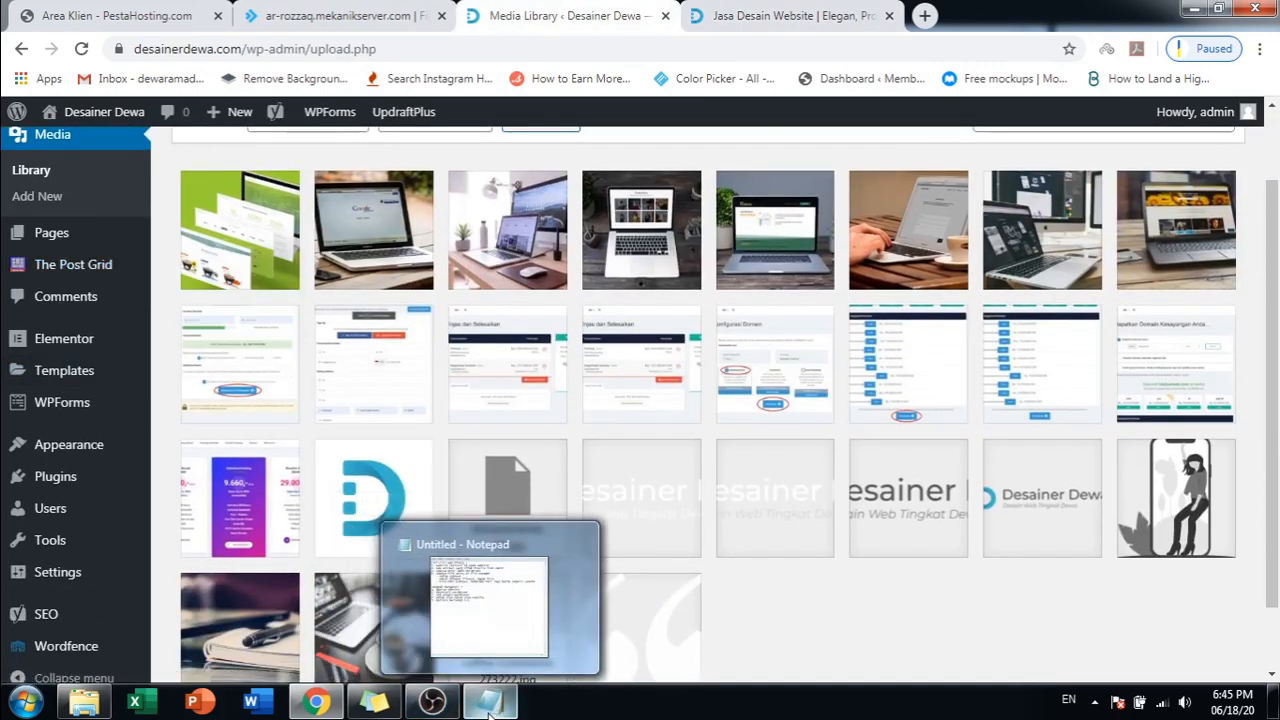
{"action": "left_click", "coordinate": [465, 708]}
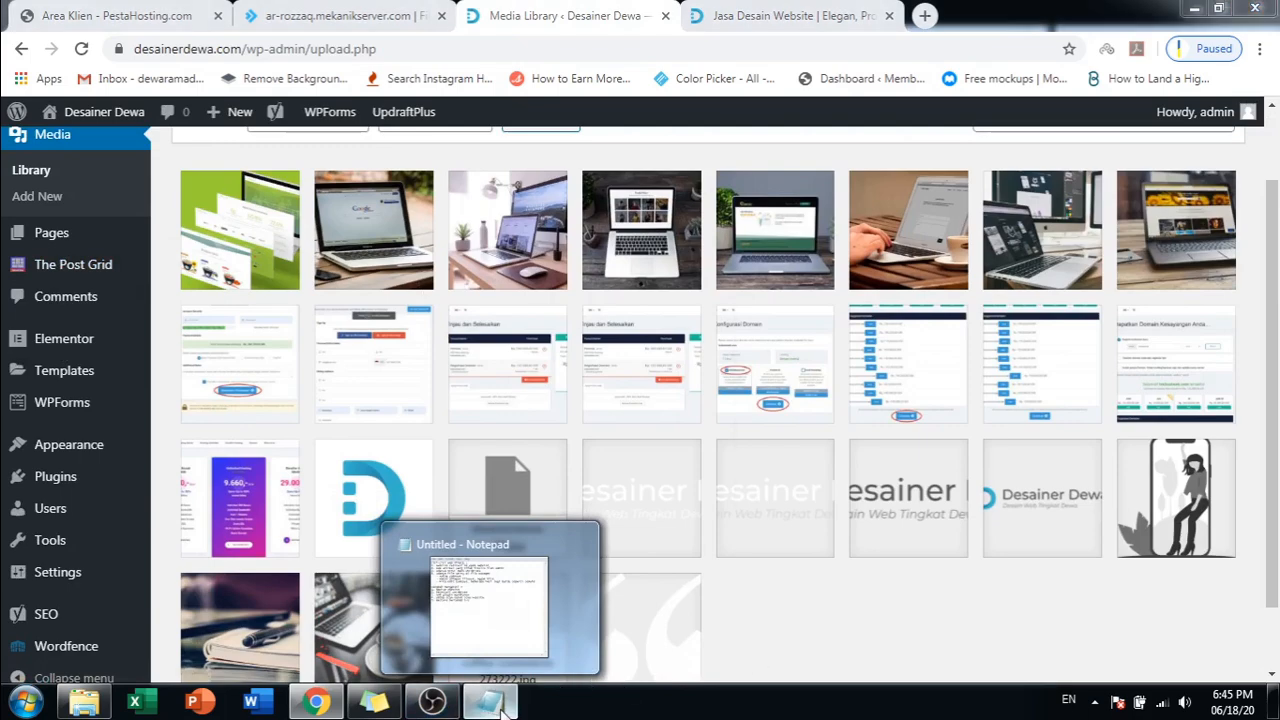
{"action": "left_click", "coordinate": [940, 376]}
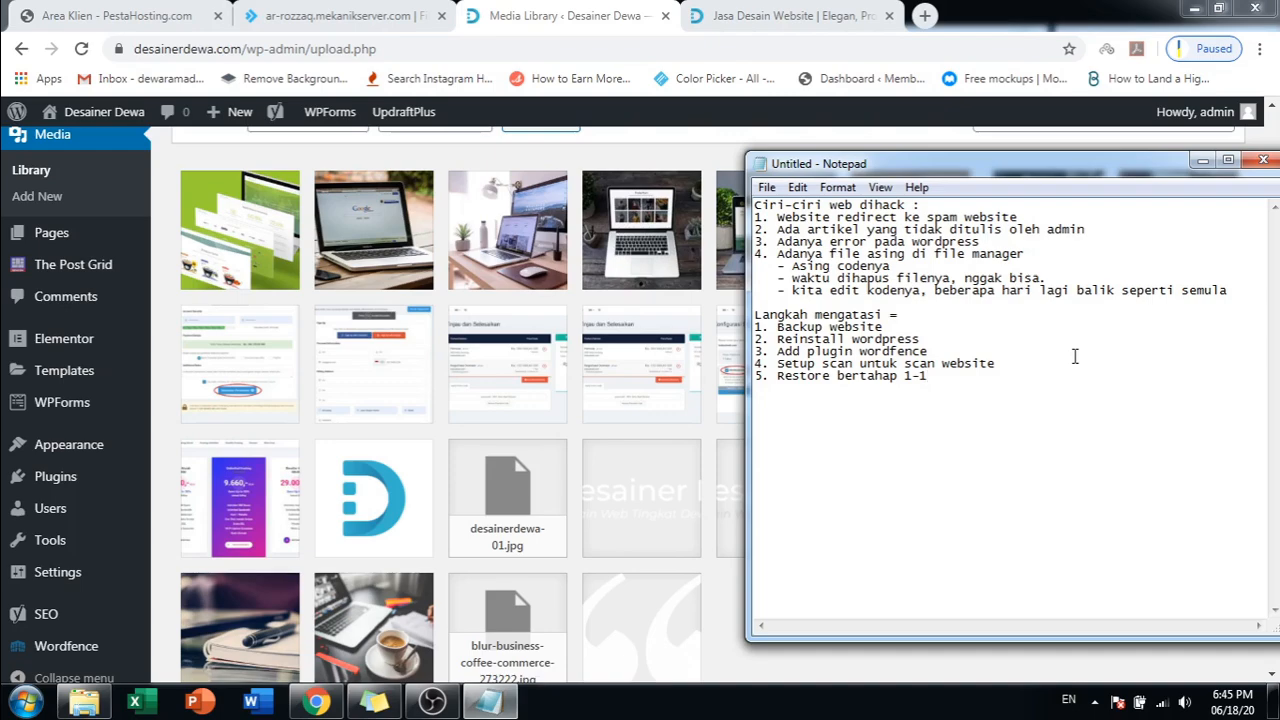
{"action": "key", "text": "Return"}
{"action": "type", "text": "6. Upload ke"}
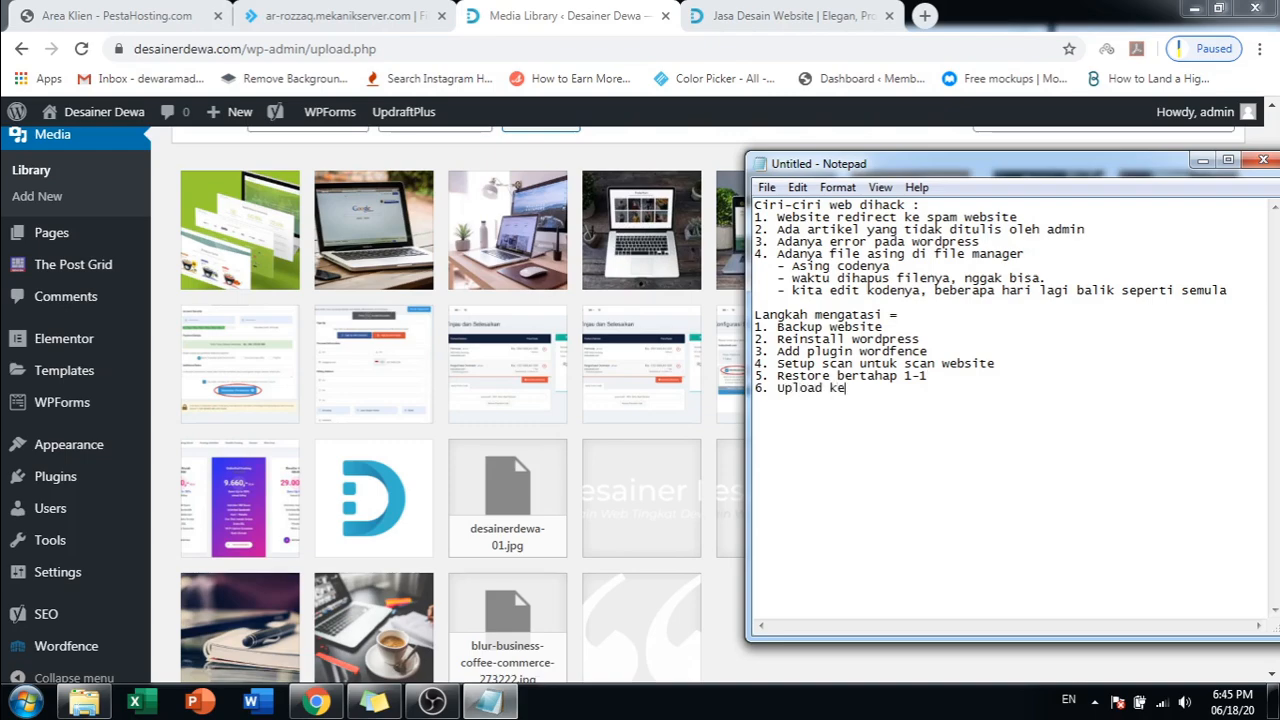
{"action": "type", "text": "mbali file-file yang "}
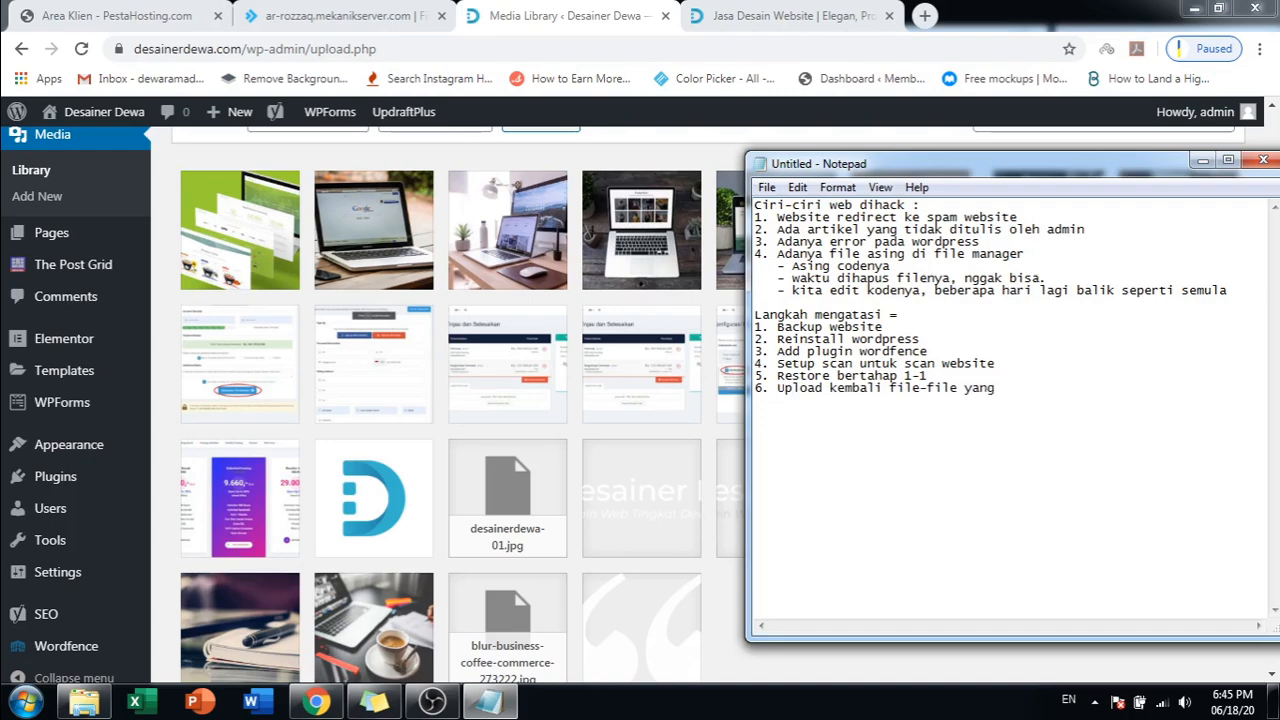
{"action": "type", "text": "broken/rusak"}
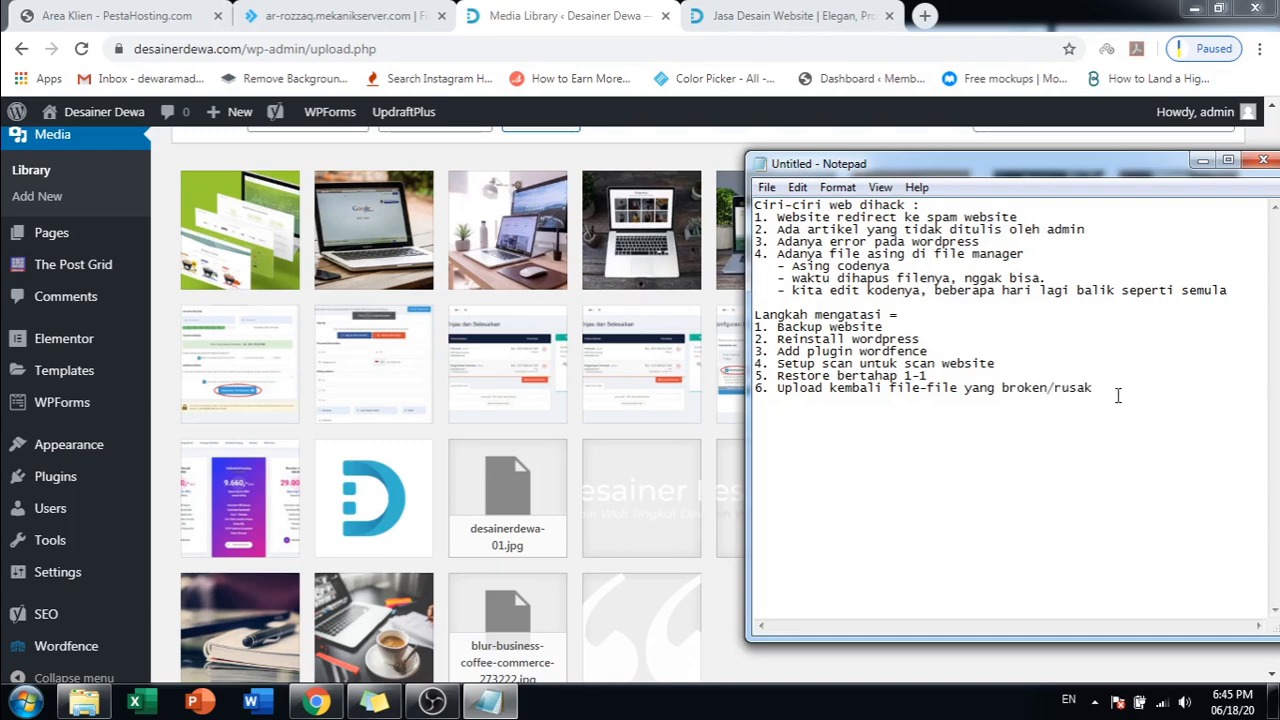
- Highlight "file-file yang broken/rusak" in item 6, end that line with a period and start item 7
{"action": "left_click_drag", "start_coordinate": [1098, 390], "coordinate": [756, 416]}
{"action": "left_click", "coordinate": [927, 386]}
{"action": "left_click_drag", "start_coordinate": [1096, 392], "coordinate": [889, 389]}
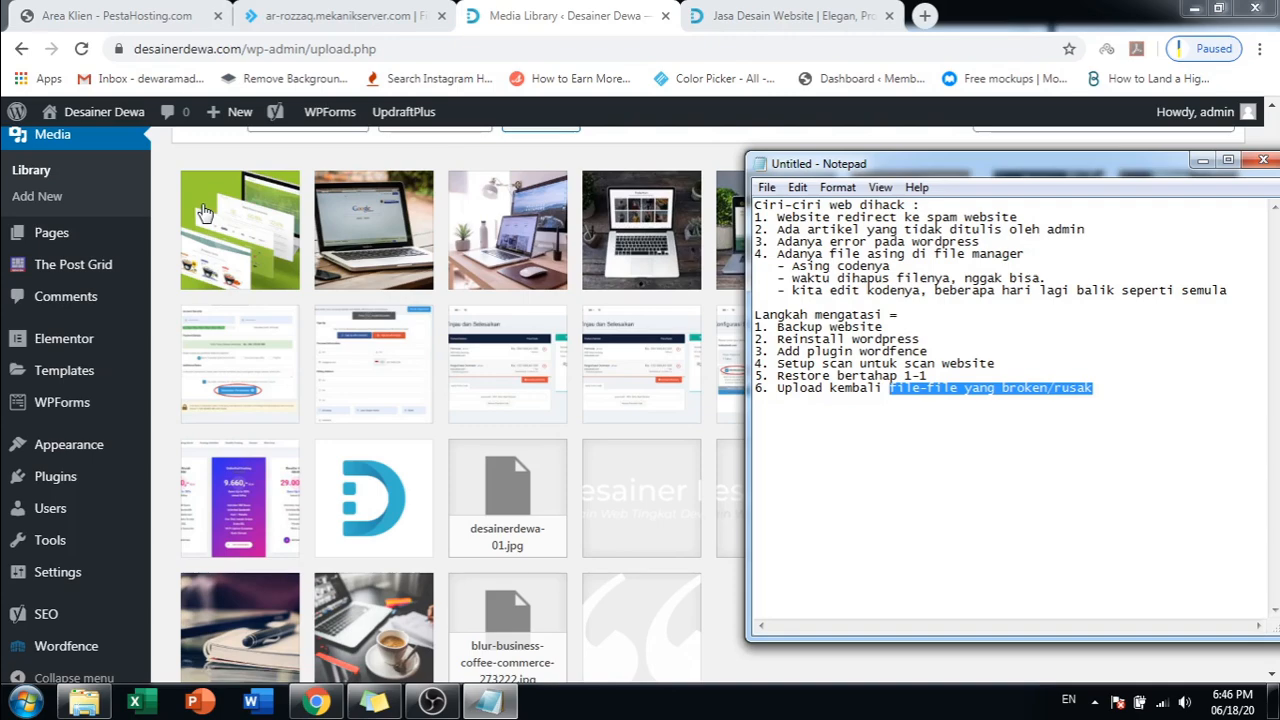
{"action": "left_click", "coordinate": [1108, 396]}
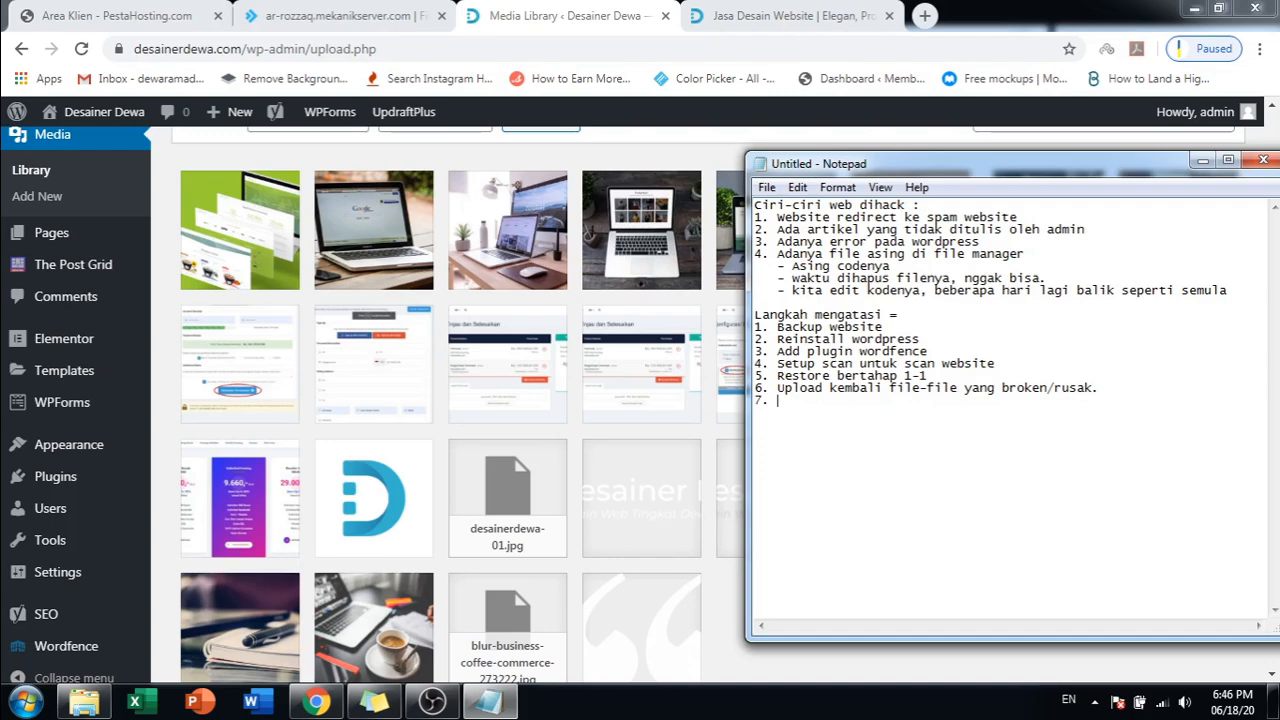
- Highlight item 6 in the notes, and then the Langkah mengatasi heading with items 1 to 5
{"action": "left_click", "coordinate": [1118, 389]}
{"action": "key", "text": "shift+Home"}
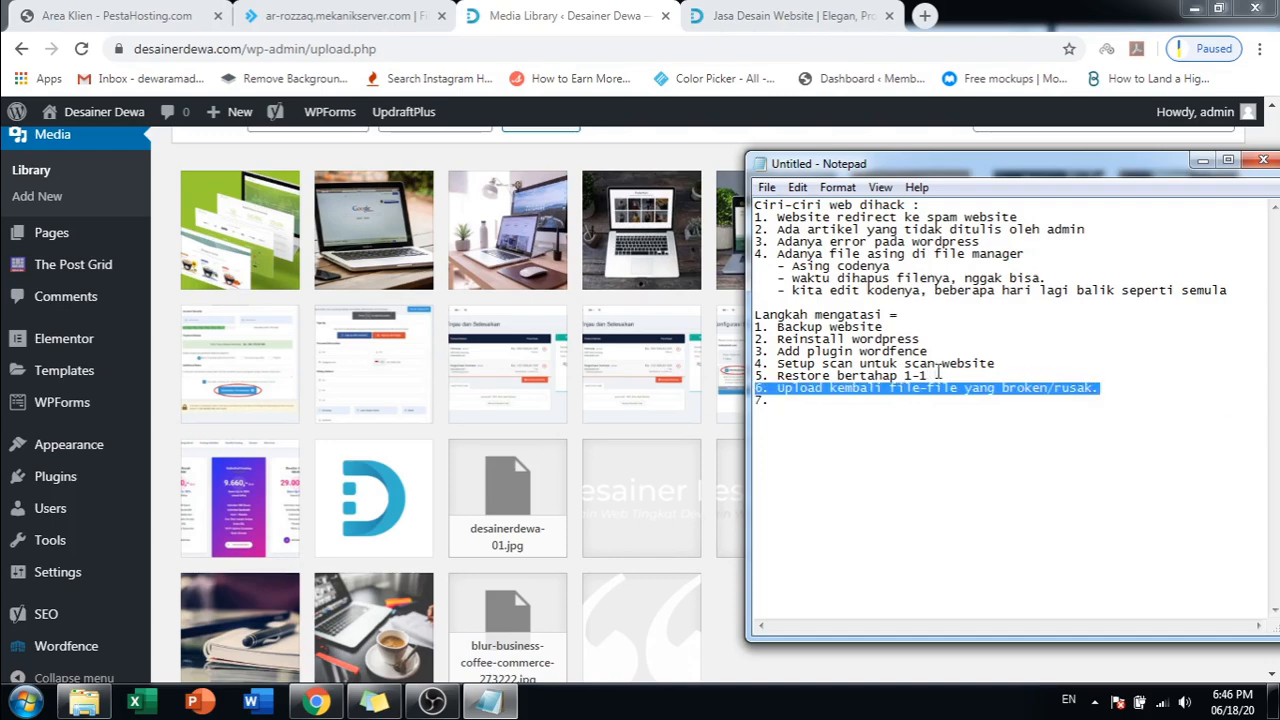
{"action": "left_click", "coordinate": [938, 373]}
{"action": "left_click_drag", "start_coordinate": [970, 366], "coordinate": [756, 339]}
{"action": "left_click", "coordinate": [933, 374]}
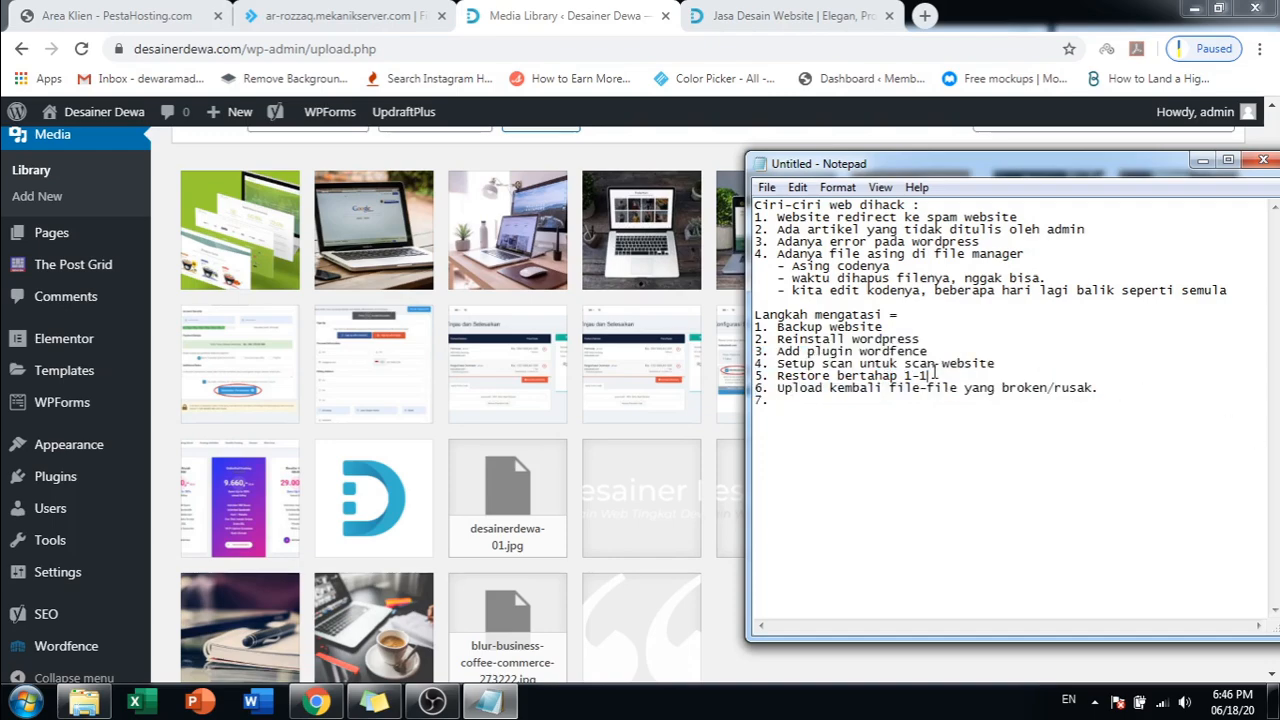
{"action": "left_click_drag", "start_coordinate": [933, 374], "coordinate": [738, 318]}
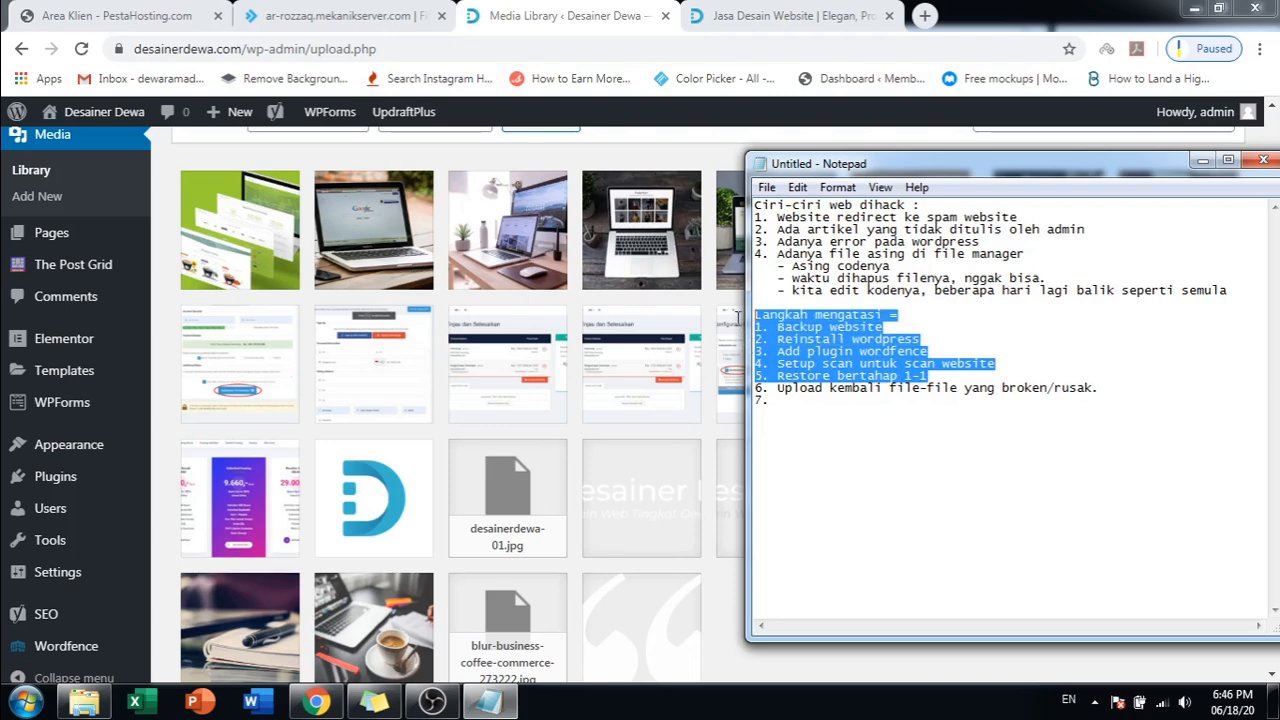
- Insert a dashed divider line ending in "Website sudah bisa digunakan" between items 5 and 6 of the notes
{"action": "left_click", "coordinate": [942, 372]}
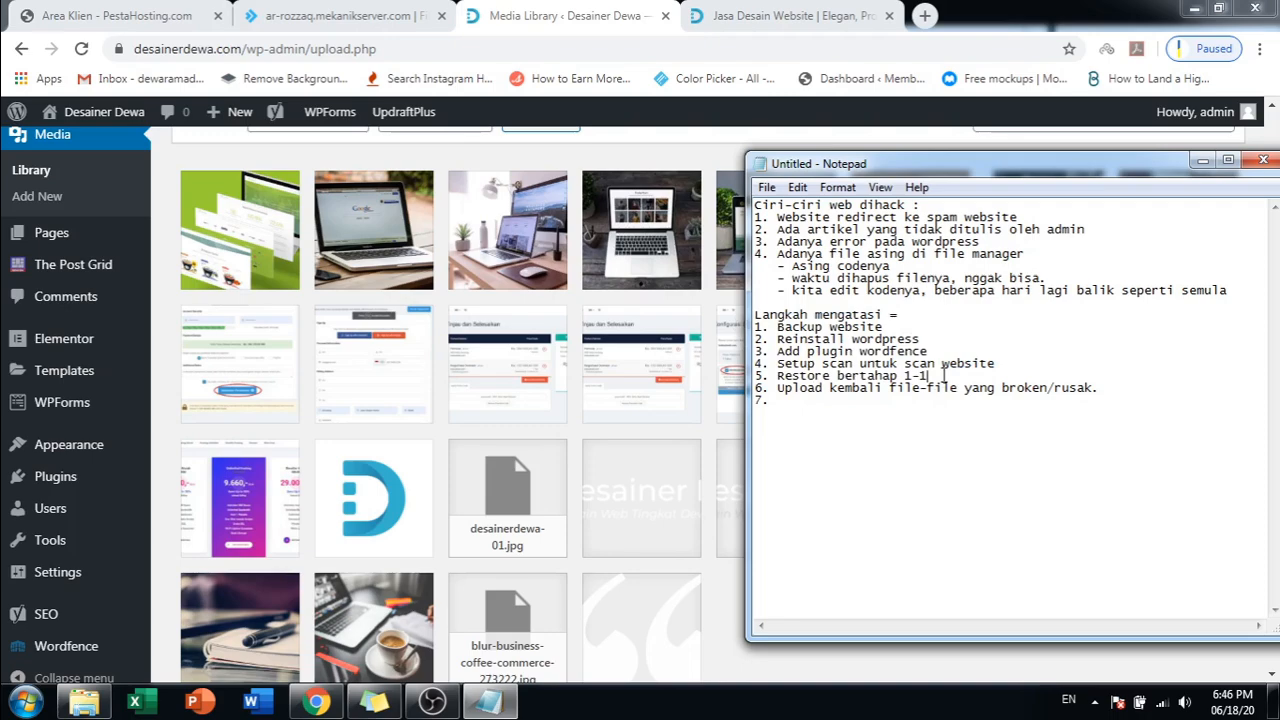
{"action": "key", "text": "Return"}
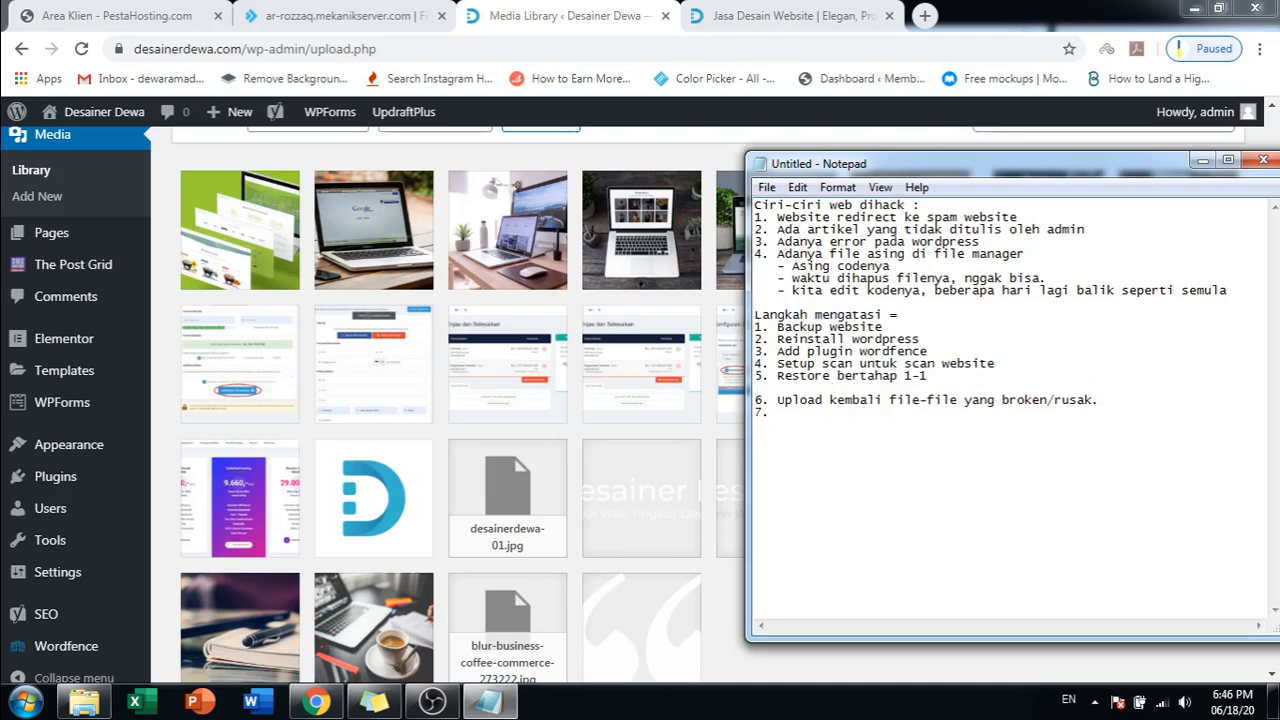
{"action": "type", "text": "------------------------------ Website "}
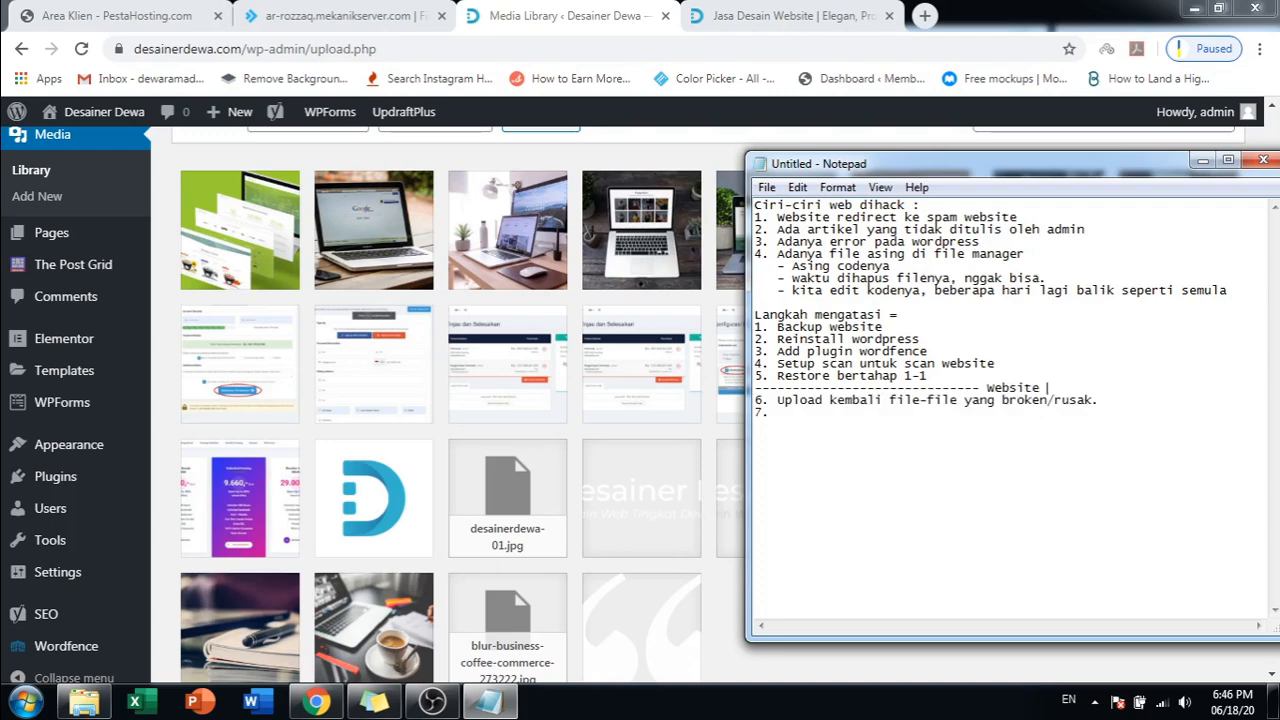
{"action": "type", "text": "sudah bisa digunakan"}
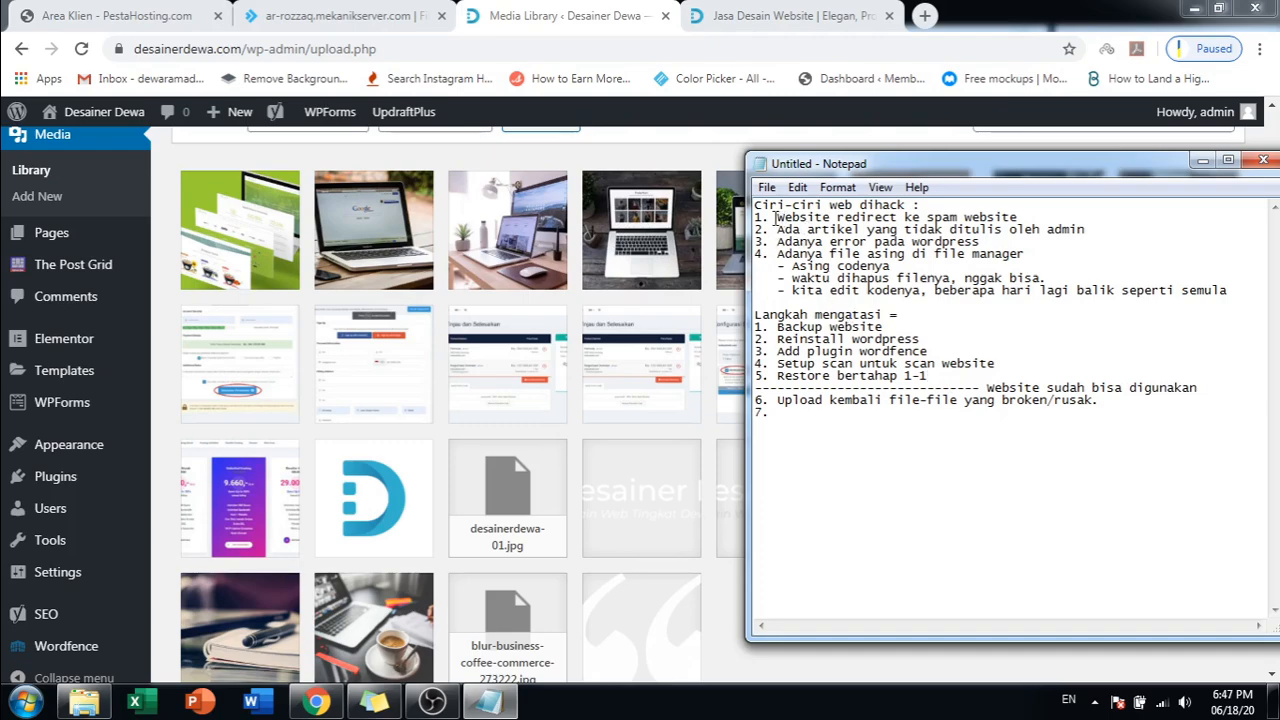
- Highlight sign 2, "Ada artikel yang tidak ditulis oleh admin", in the list of hacked-website signs
{"action": "mouse_move", "coordinate": [775, 217]}
{"action": "left_mouse_down"}
{"action": "mouse_move", "coordinate": [1095, 231]}
{"action": "mouse_move", "coordinate": [779, 230]}
{"action": "left_mouse_up"}
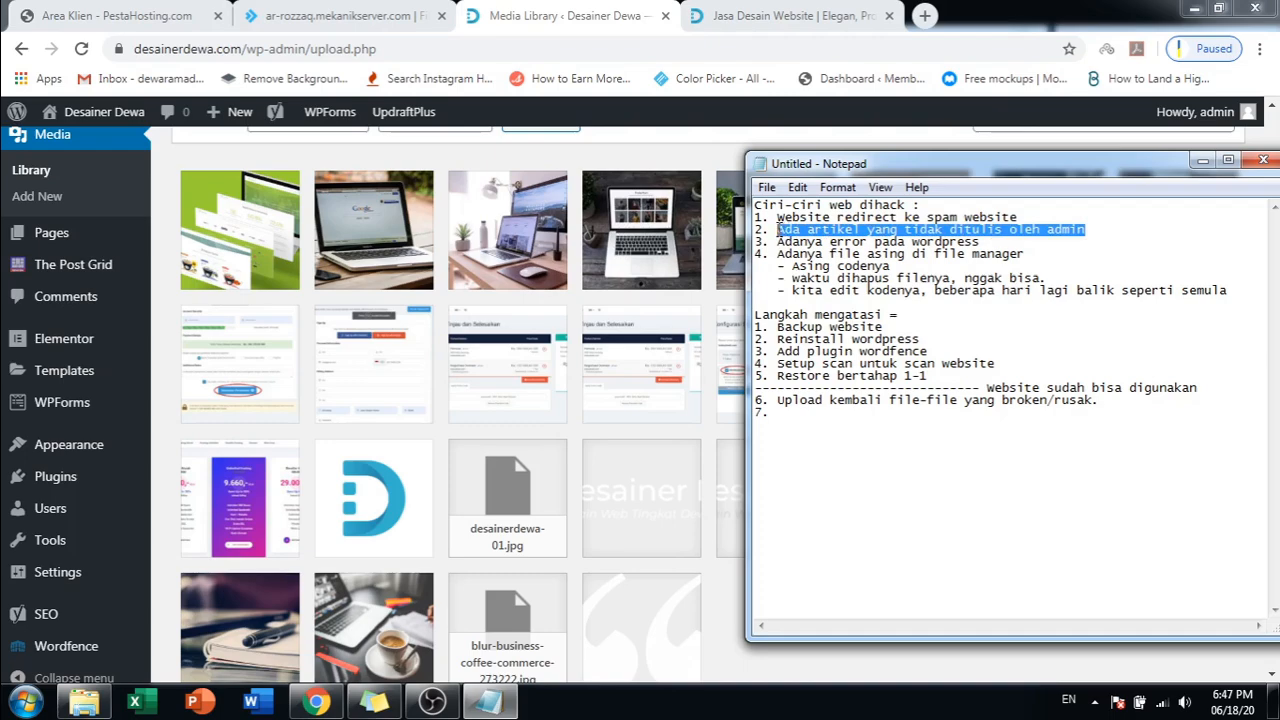
{"action": "left_click", "coordinate": [1098, 372]}
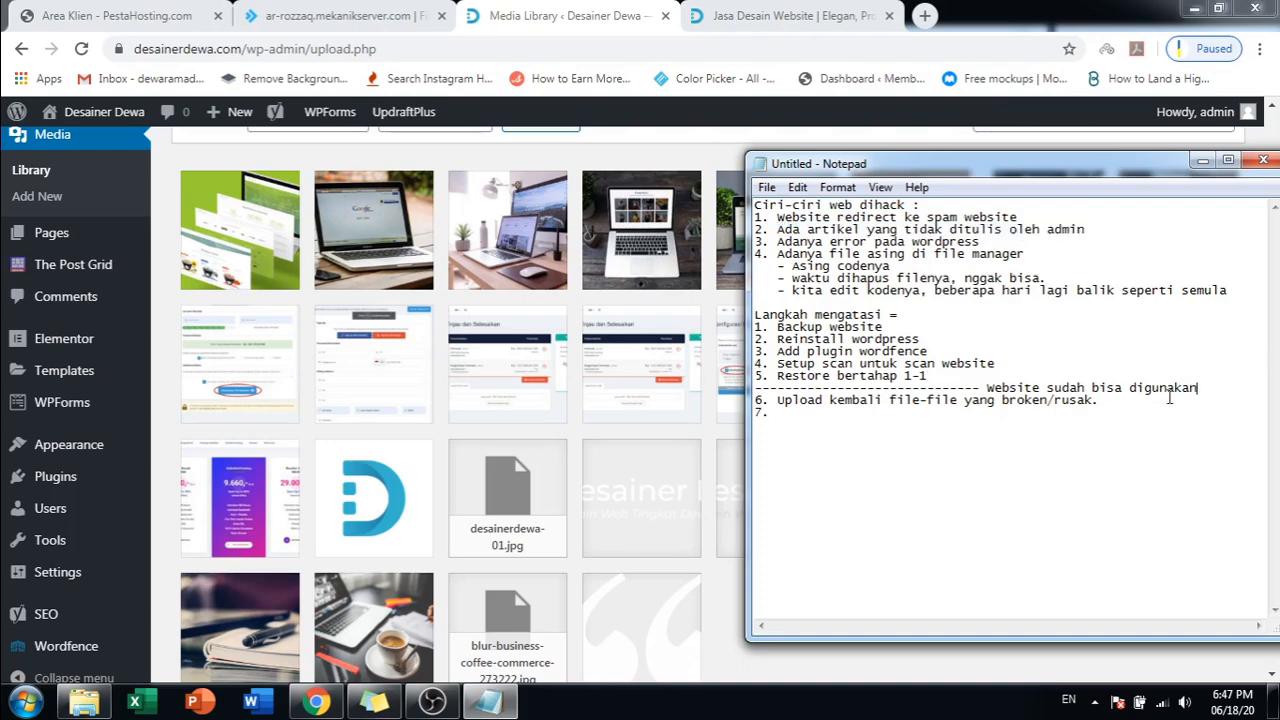
{"action": "left_click", "coordinate": [1112, 399]}
{"action": "left_click_drag", "start_coordinate": [778, 230], "coordinate": [1068, 232]}
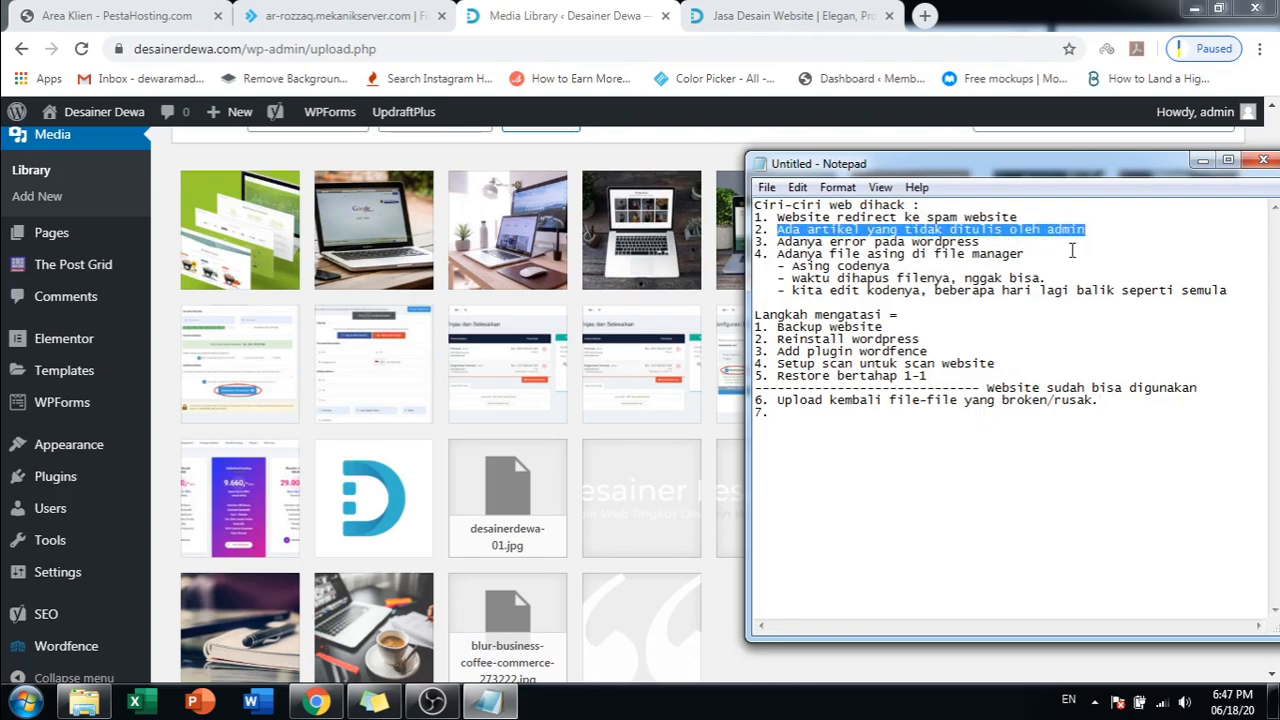
{"action": "left_click", "coordinate": [1070, 232]}
- Fill in item 7 of the notes with "Artikel2 dihapus"
{"action": "left_click", "coordinate": [877, 412]}
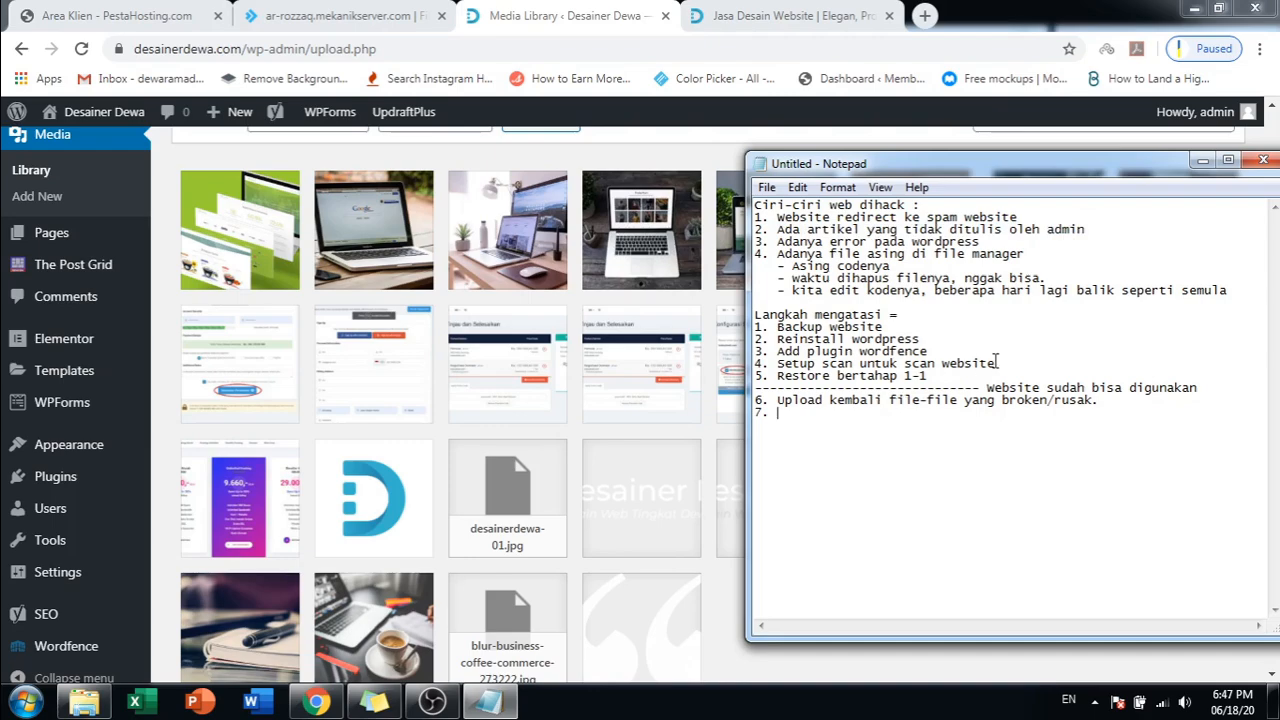
{"action": "type", "text": "Artikel dihapus"}
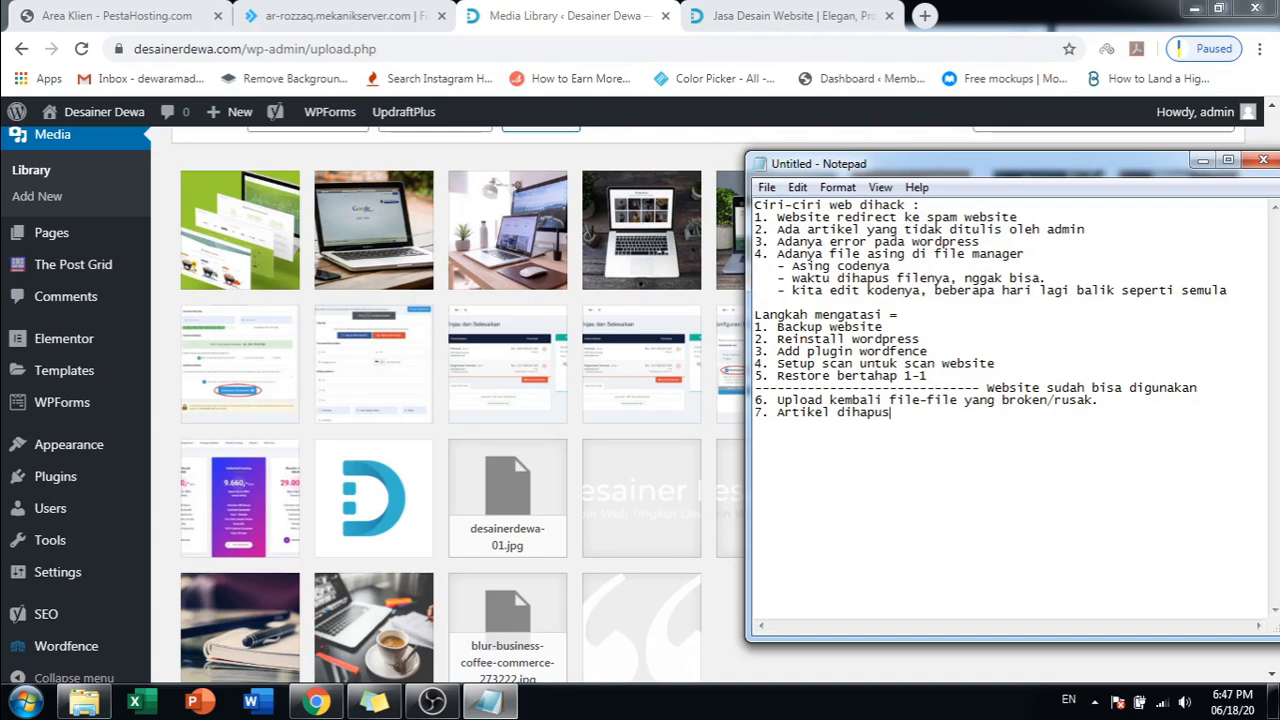
{"action": "type", "text": "2"}
- Highlight sign 2, the Langkah mengatasi section down to the first divider, and items 6 and 7 in turn
{"action": "left_click_drag", "start_coordinate": [1085, 232], "coordinate": [868, 220]}
{"action": "left_click", "coordinate": [898, 418]}
{"action": "left_click_drag", "start_coordinate": [1216, 388], "coordinate": [762, 327]}
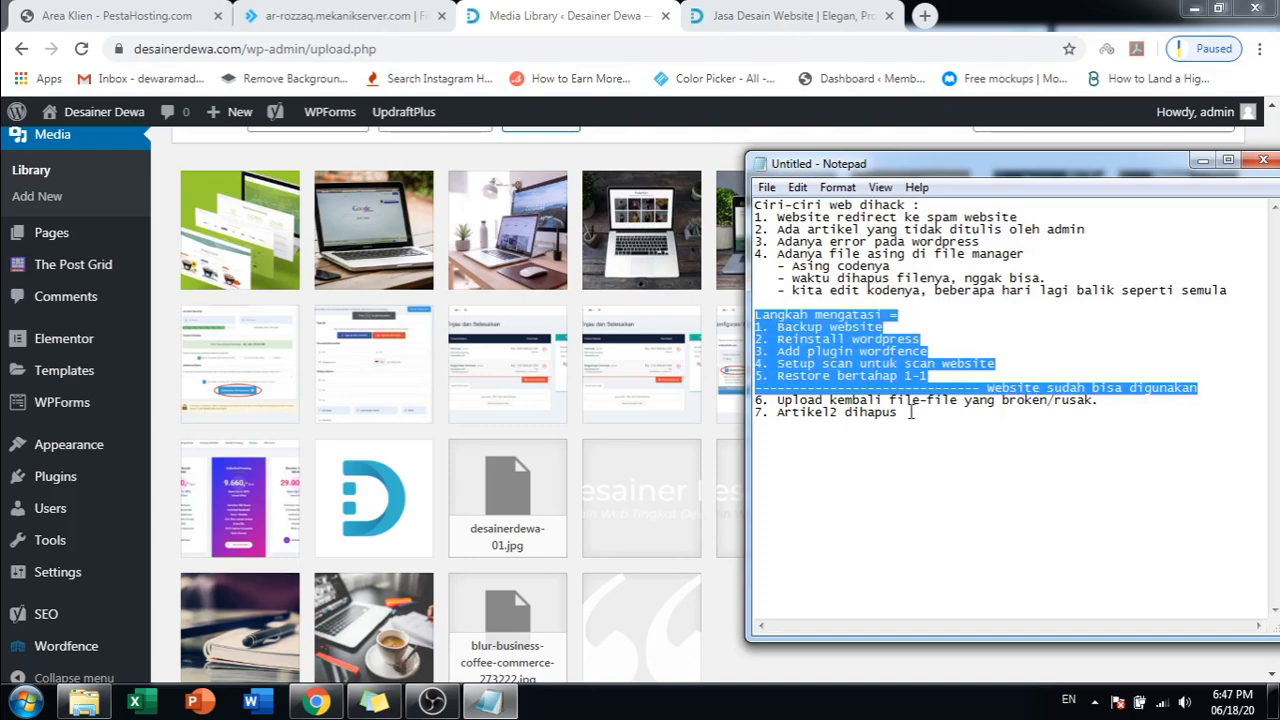
{"action": "left_click_drag", "start_coordinate": [905, 413], "coordinate": [752, 400]}
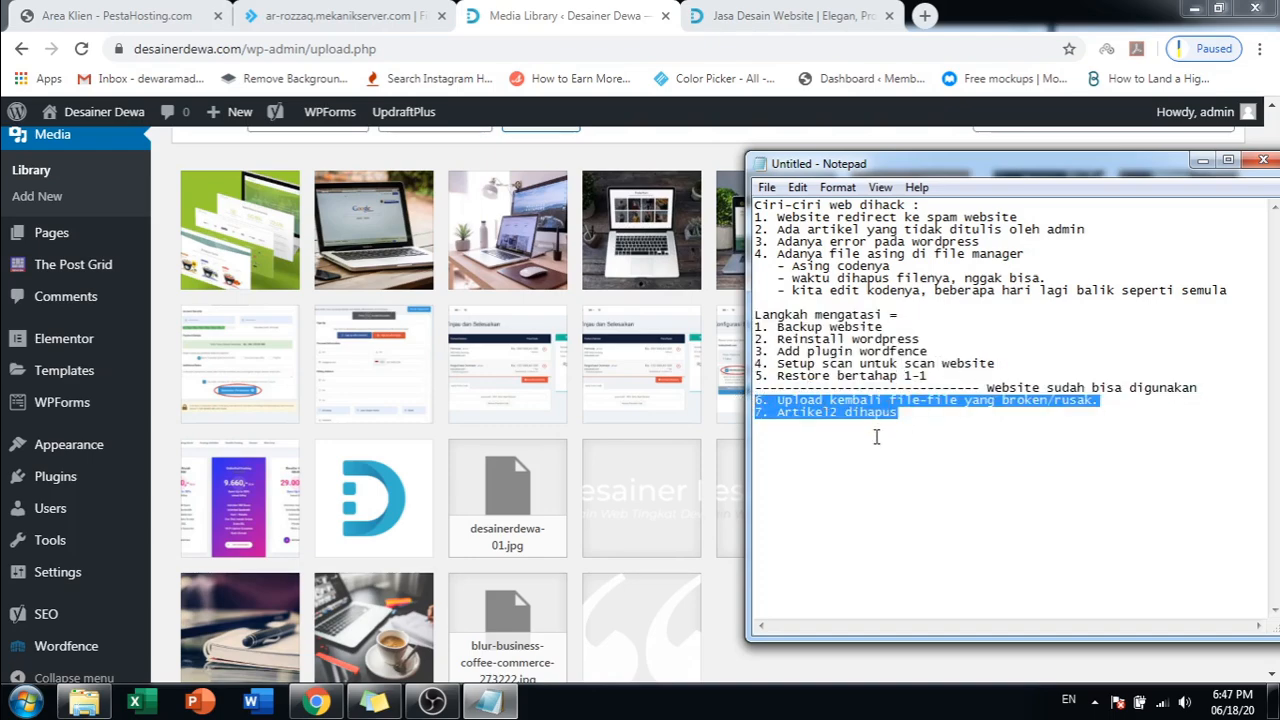
- Add a dashed divider line ending in "website siap" below item 7, followed by "8. Cek beberapa hari untuk memastikan."
{"action": "left_click", "coordinate": [913, 422]}
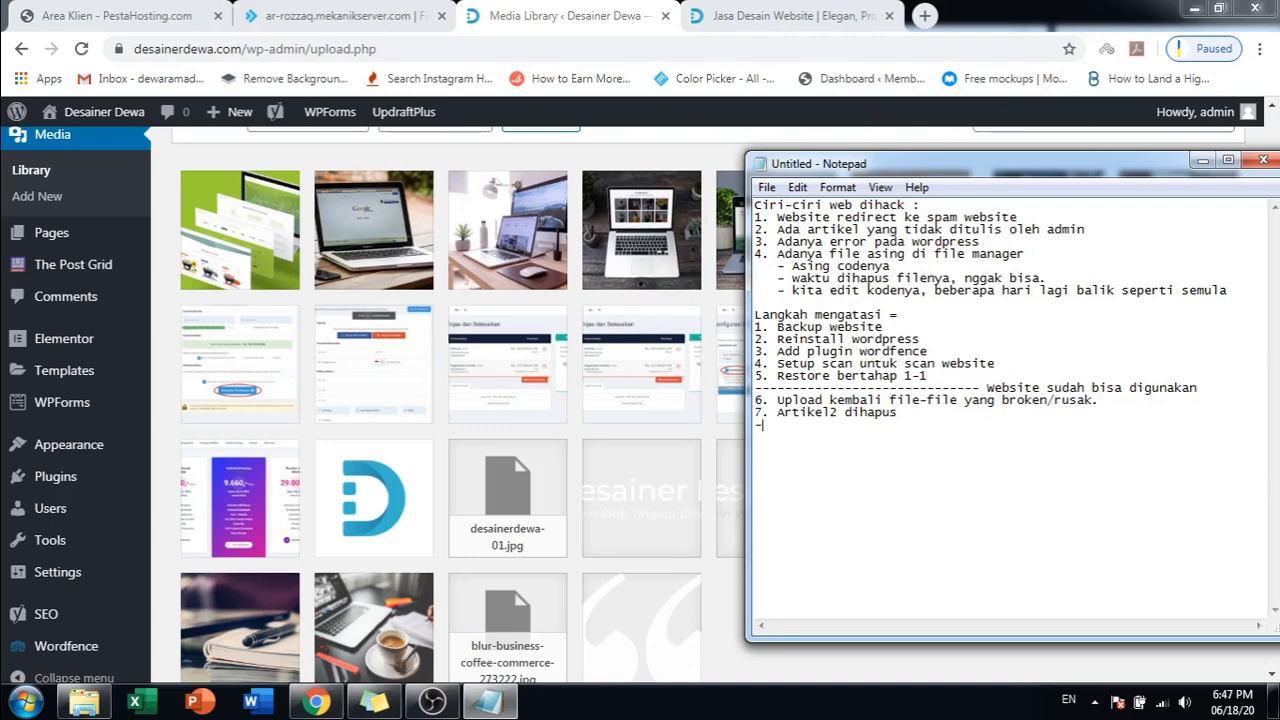
{"action": "type", "text": "----------------------------- website siap"}
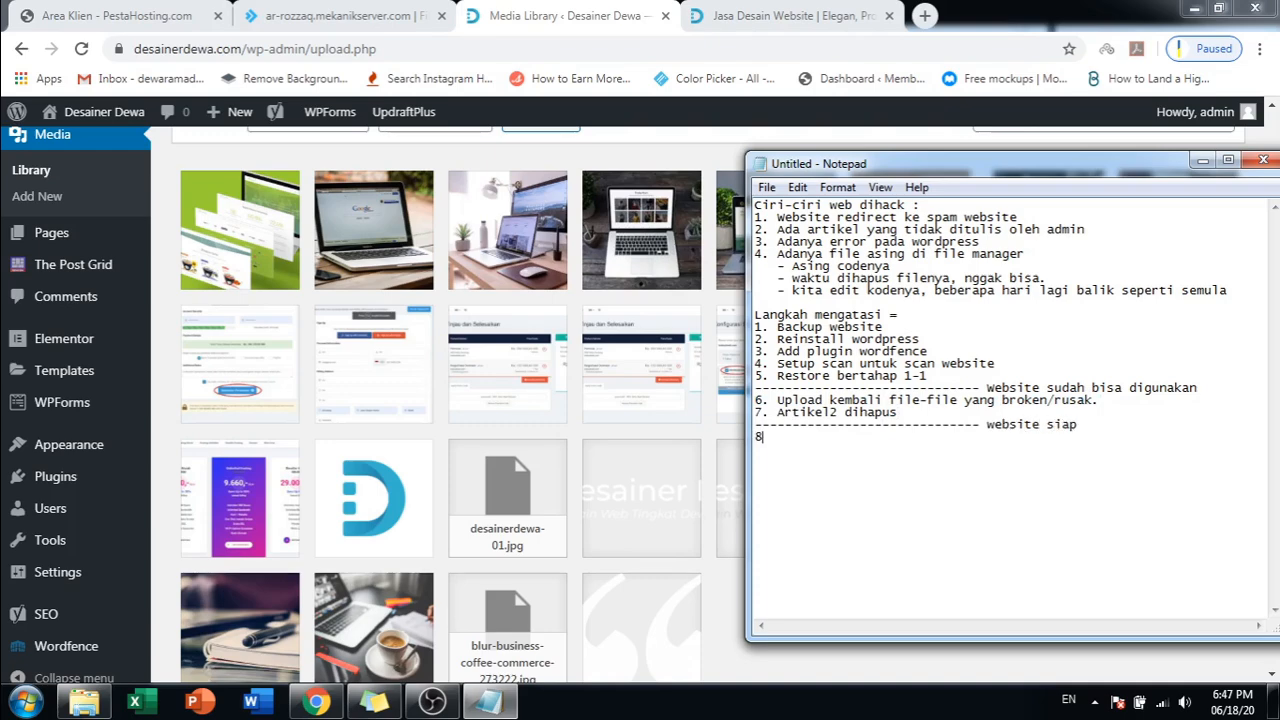
{"action": "type", "text": "ek"}
{"action": "type", "text": "berapa"}
{"action": "key", "text": "BackSpace"}
{"action": "key", "text": "BackSpace"}
{"action": "key", "text": "BackSpace"}
{"action": "key", "text": "BackSpace"}
{"action": "type", "text": "berapa har"}
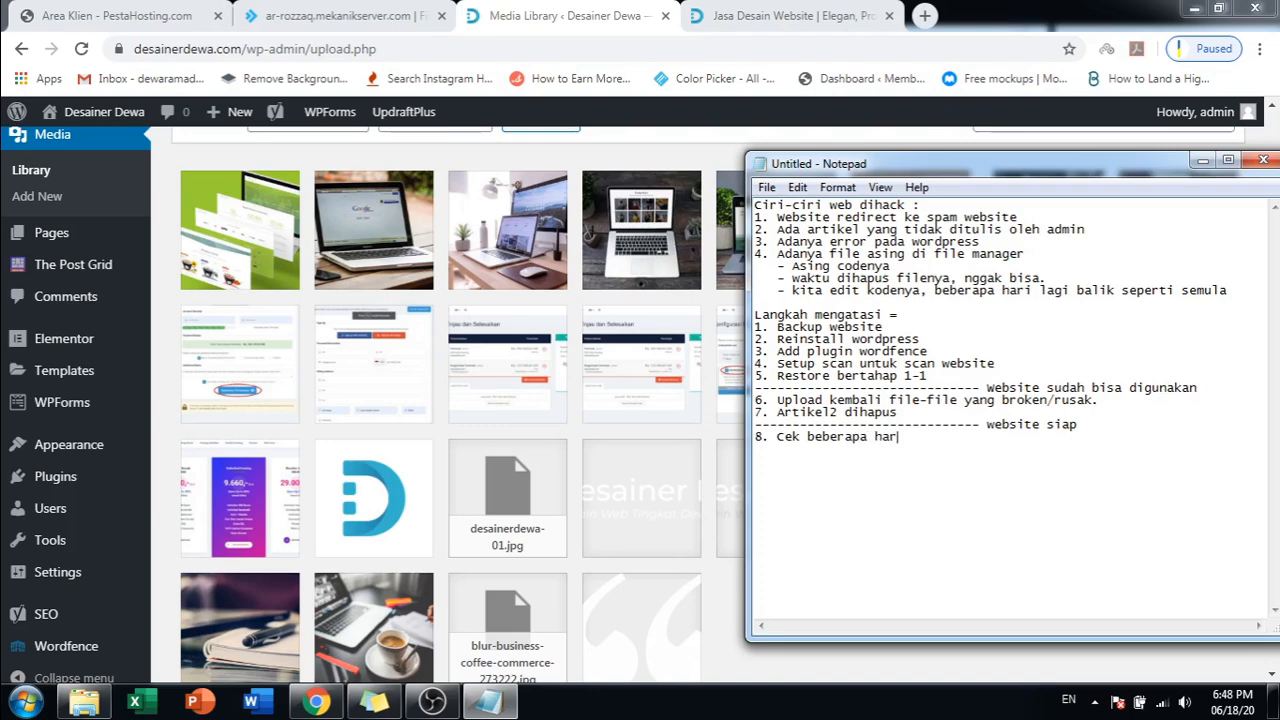
{"action": "type", "text": "i untuk memastikan."}
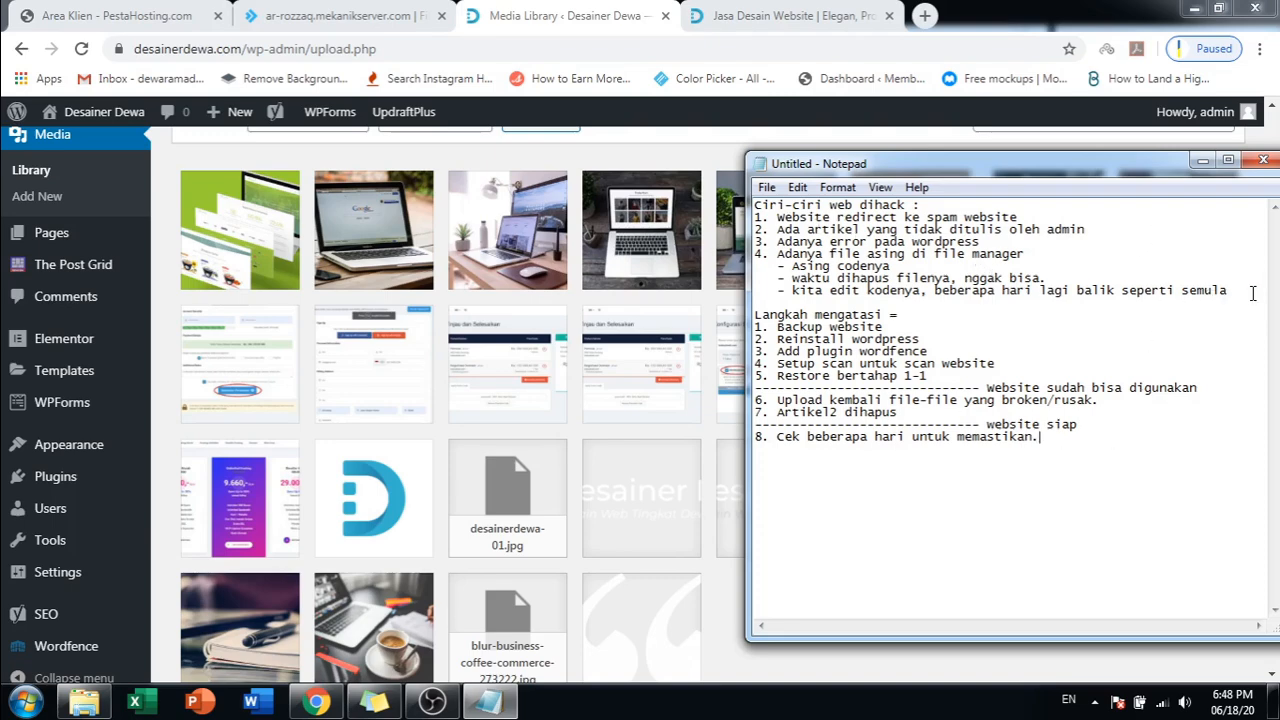
- Review the notes by highlighting signs 3 and 4, and then the whole Langkah mengatasi section through item 8
{"action": "left_click_drag", "start_coordinate": [1251, 289], "coordinate": [756, 241]}
{"action": "left_click", "coordinate": [935, 322]}
{"action": "left_click", "coordinate": [1064, 434]}
{"action": "key", "text": "ctrl+shift+Home"}
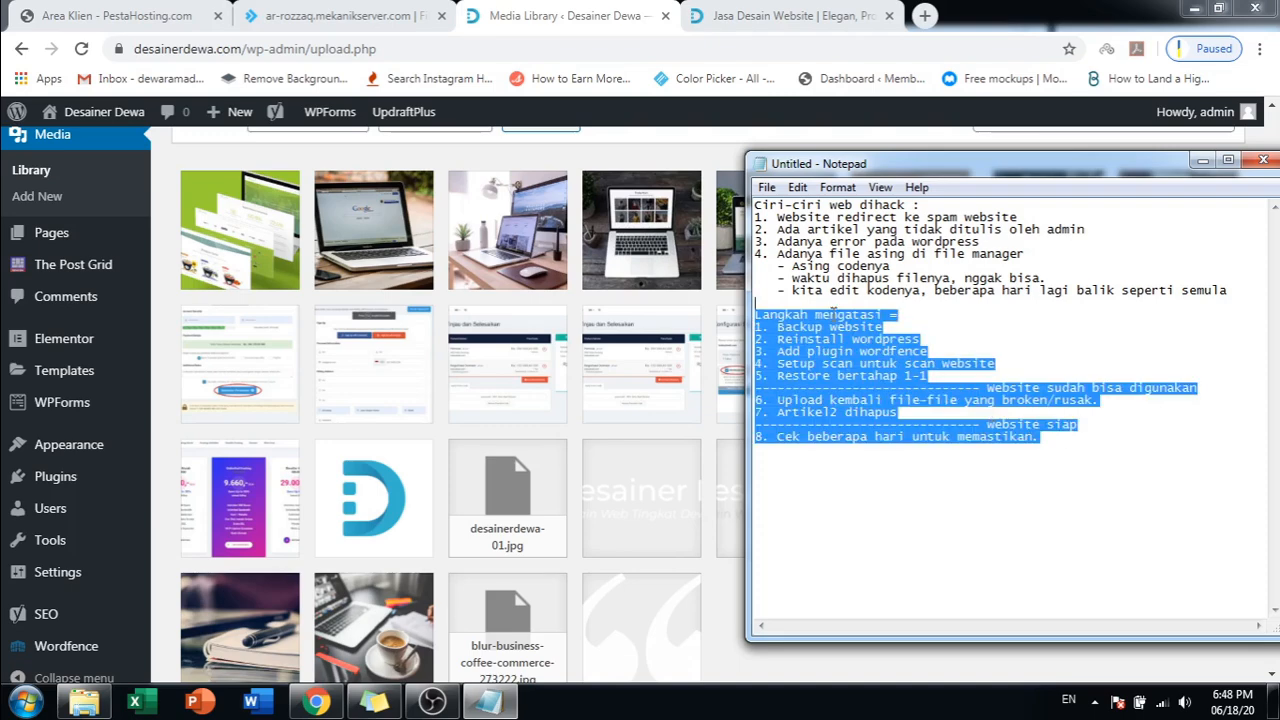
{"action": "left_click", "coordinate": [1090, 424]}
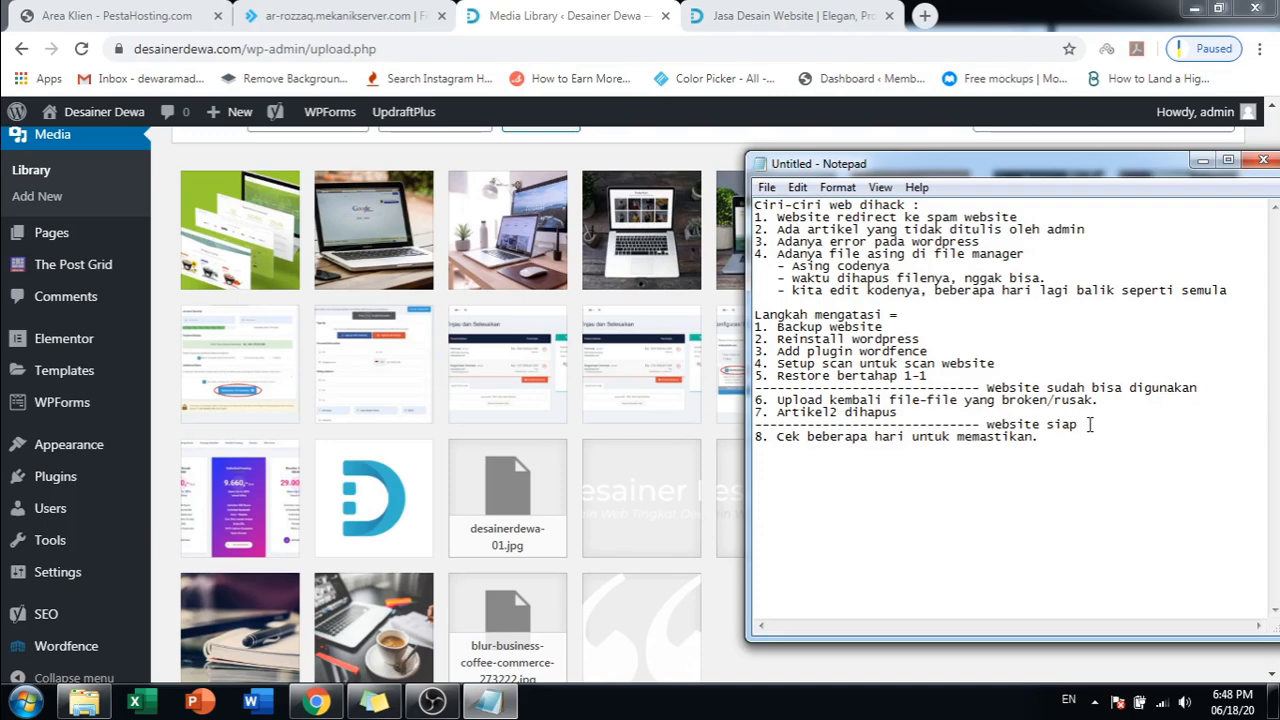
- Switch to OBS and stop the screen recording
{"action": "left_click", "coordinate": [432, 703]}
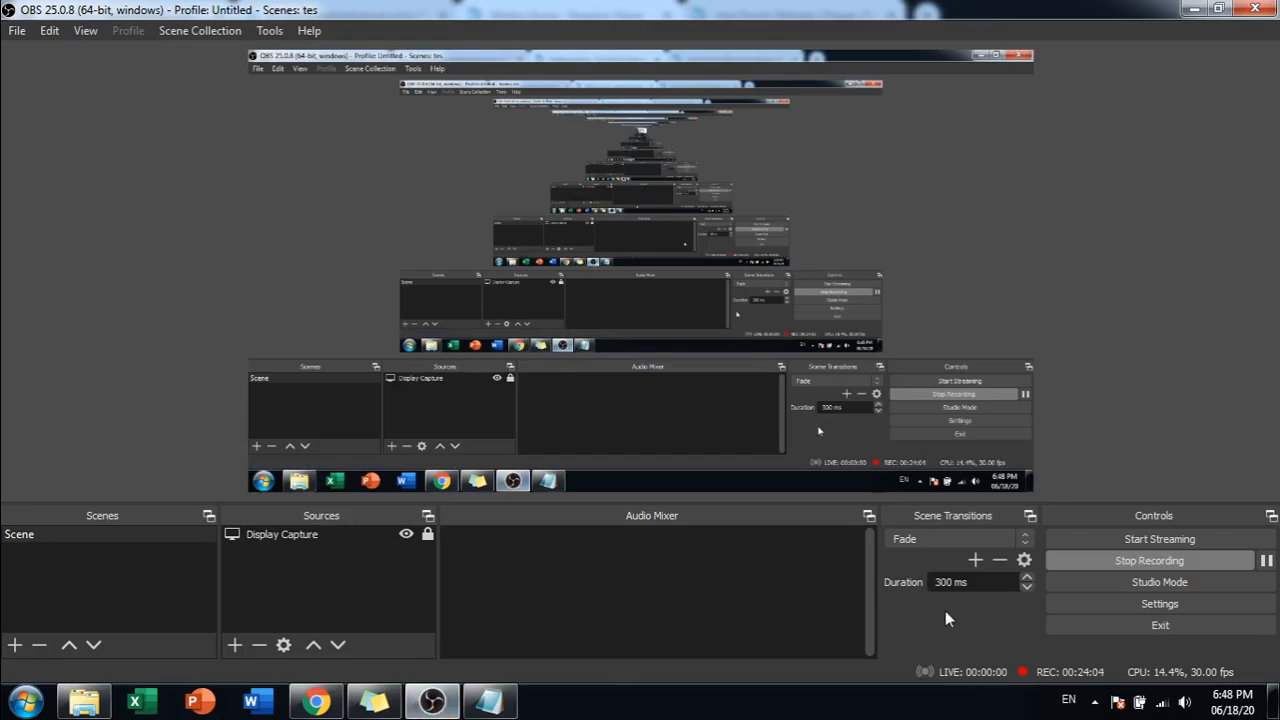
{"action": "left_click", "coordinate": [1134, 562]}
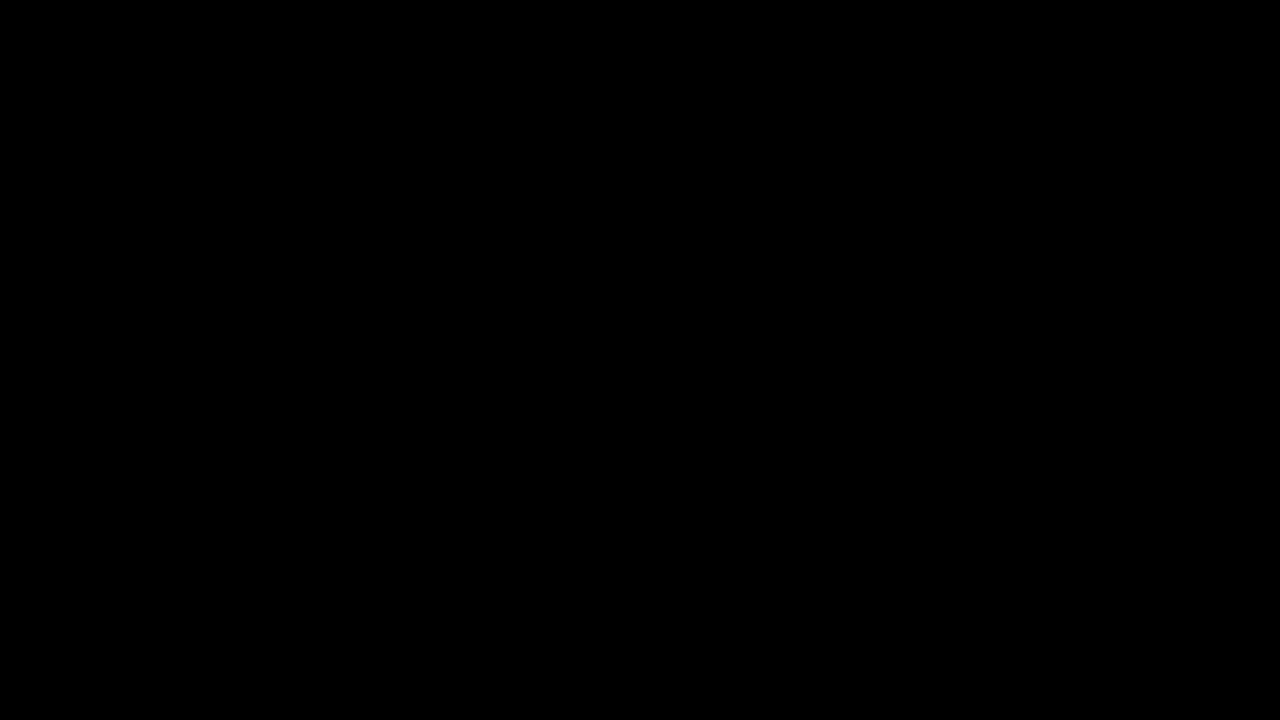